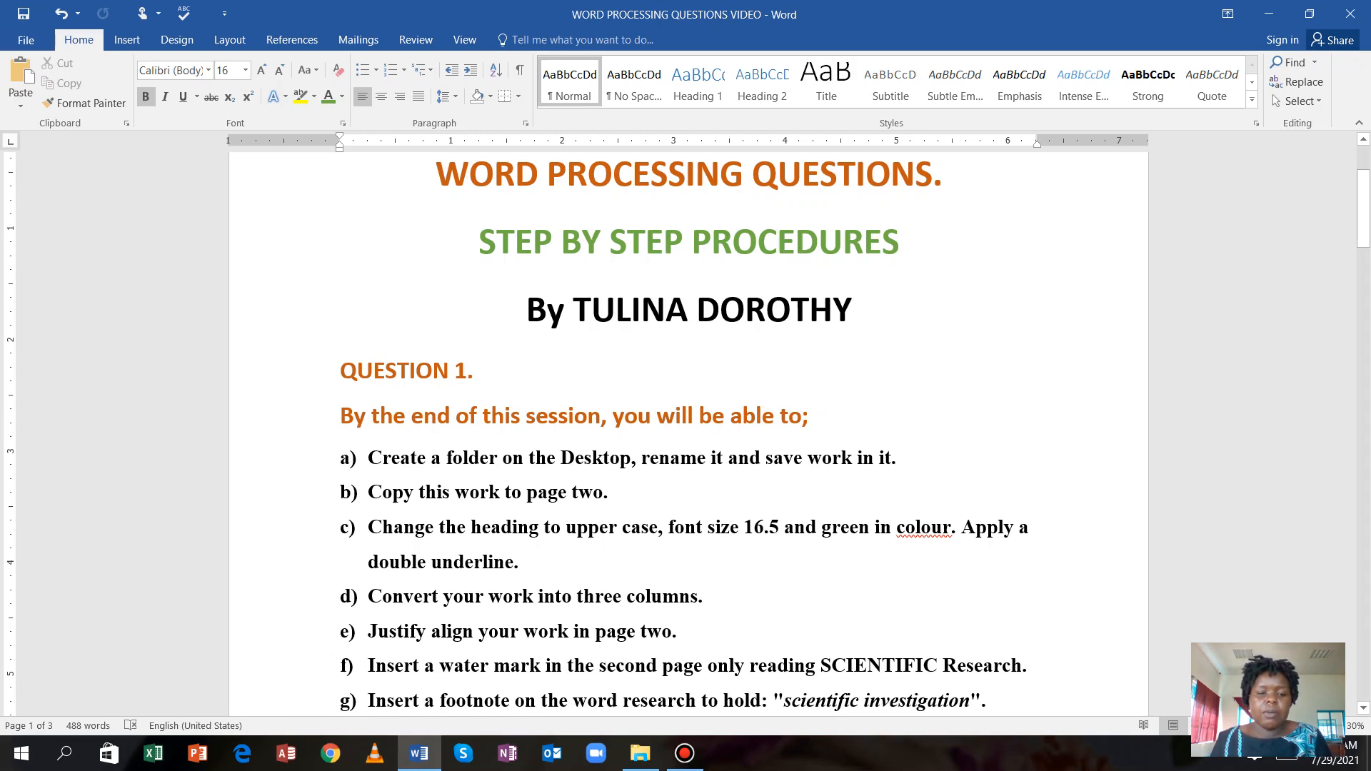
Read through the Word Processing Questions task list, then minimise Word to show the desktop.
scroll(688, 436, down, 3)
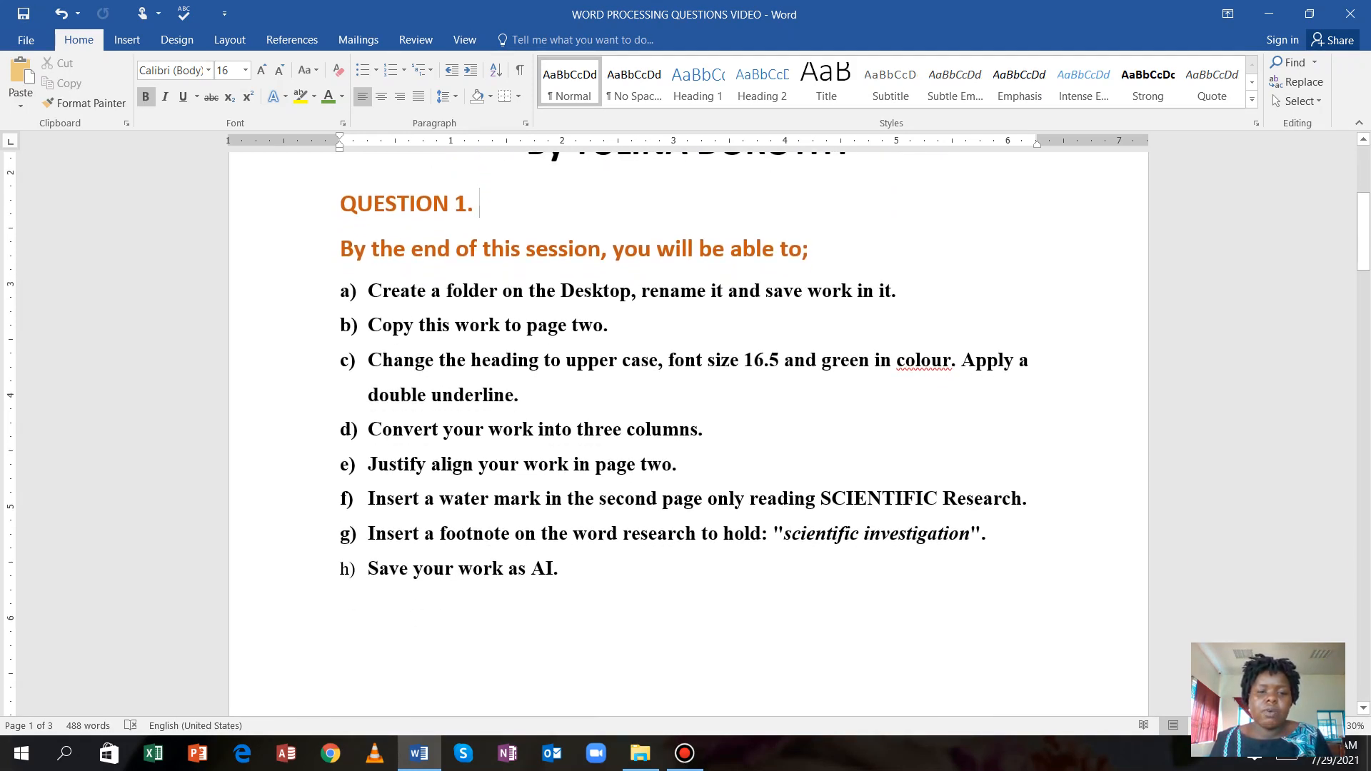
scroll(688, 436, down, 1)
scroll(689, 436, down, 1)
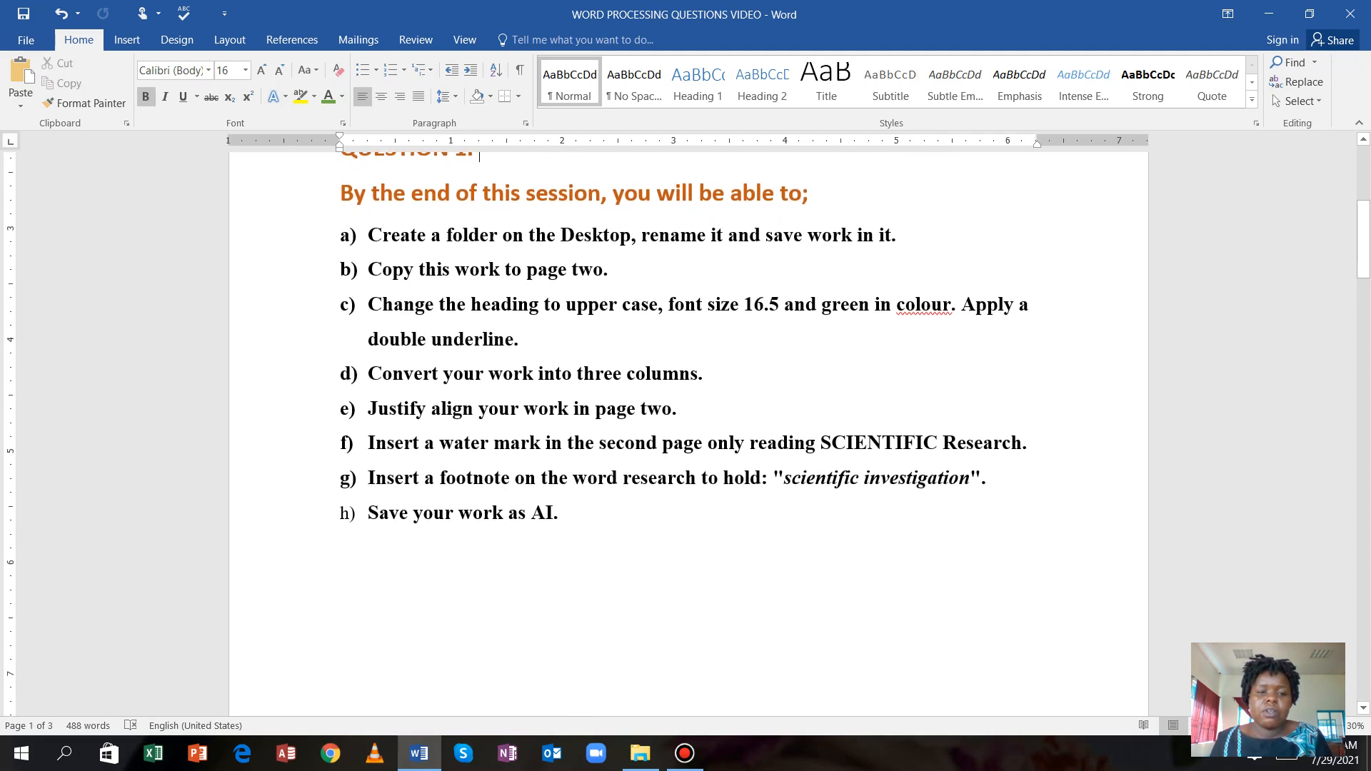
scroll(689, 436, down, 2)
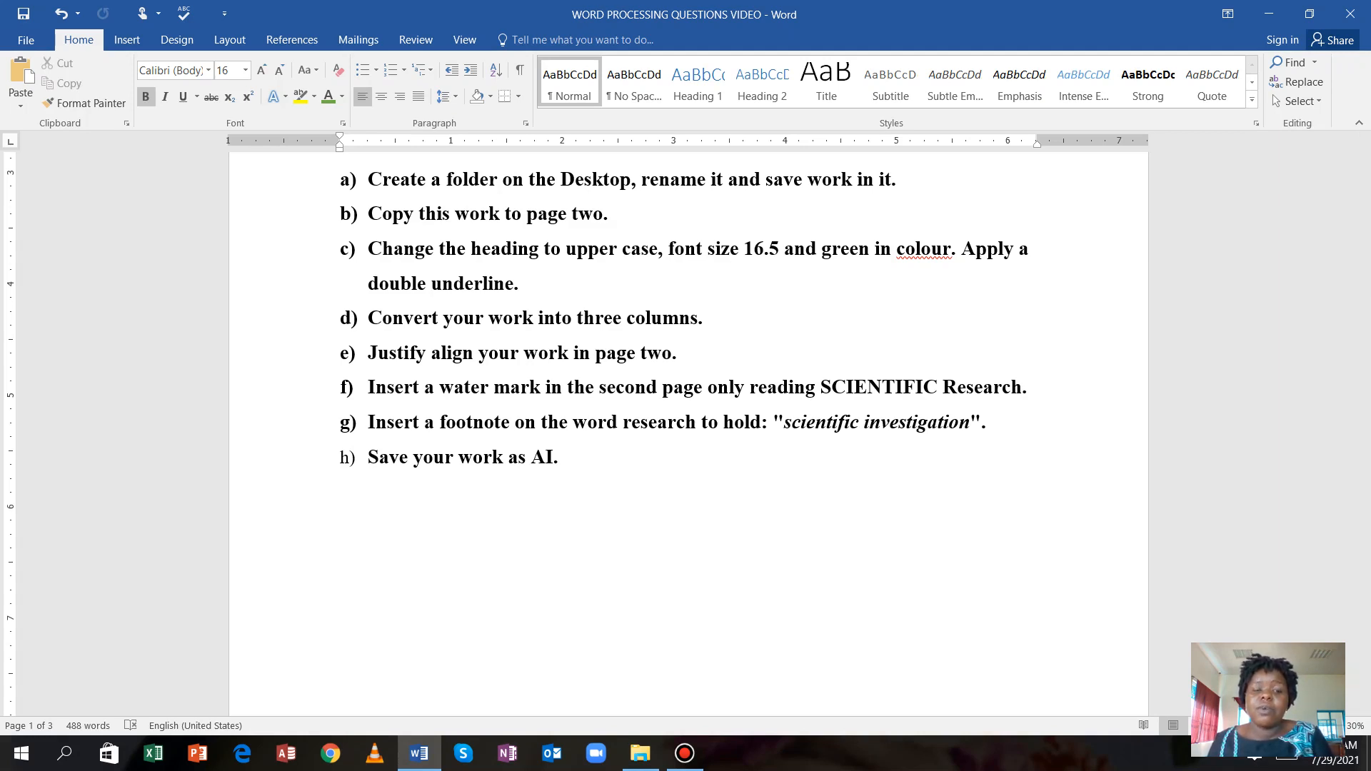
scroll(688, 429, up, 5)
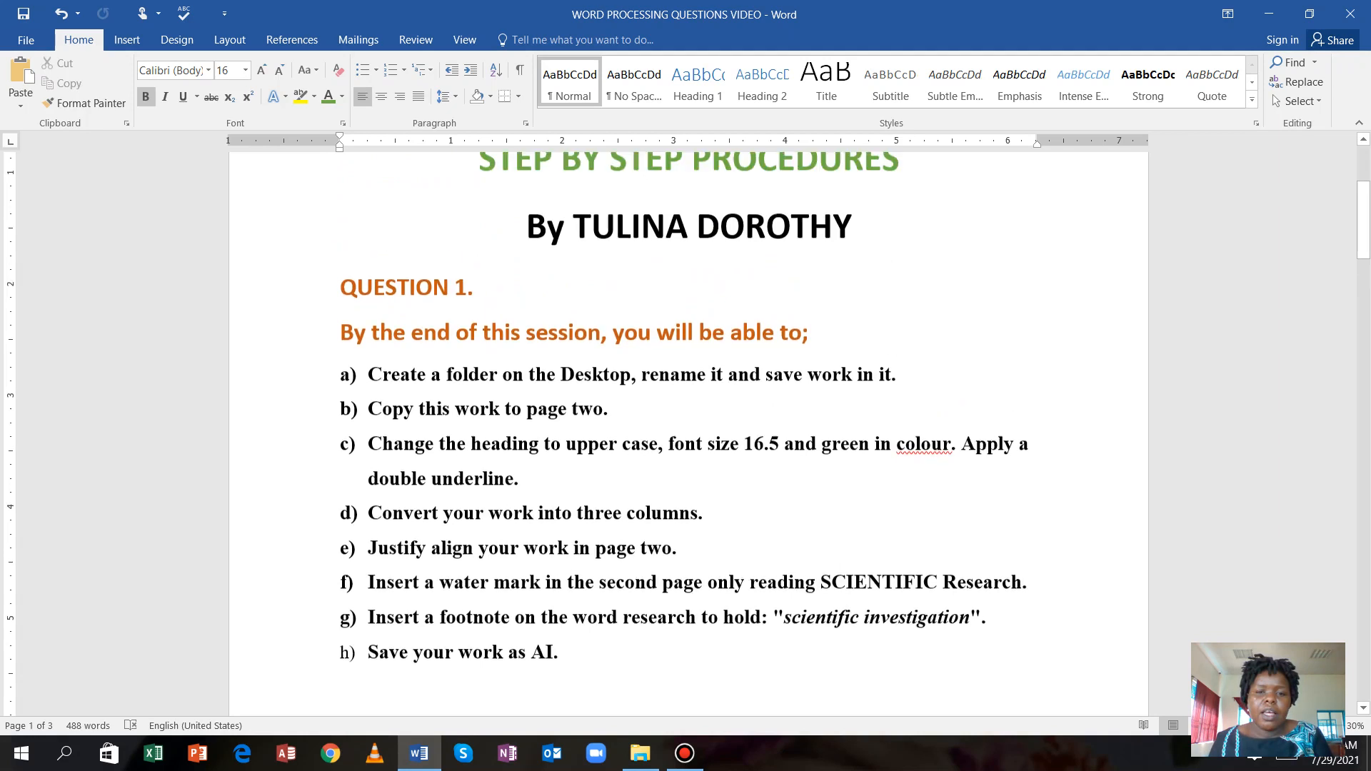
scroll(688, 428, up, 3)
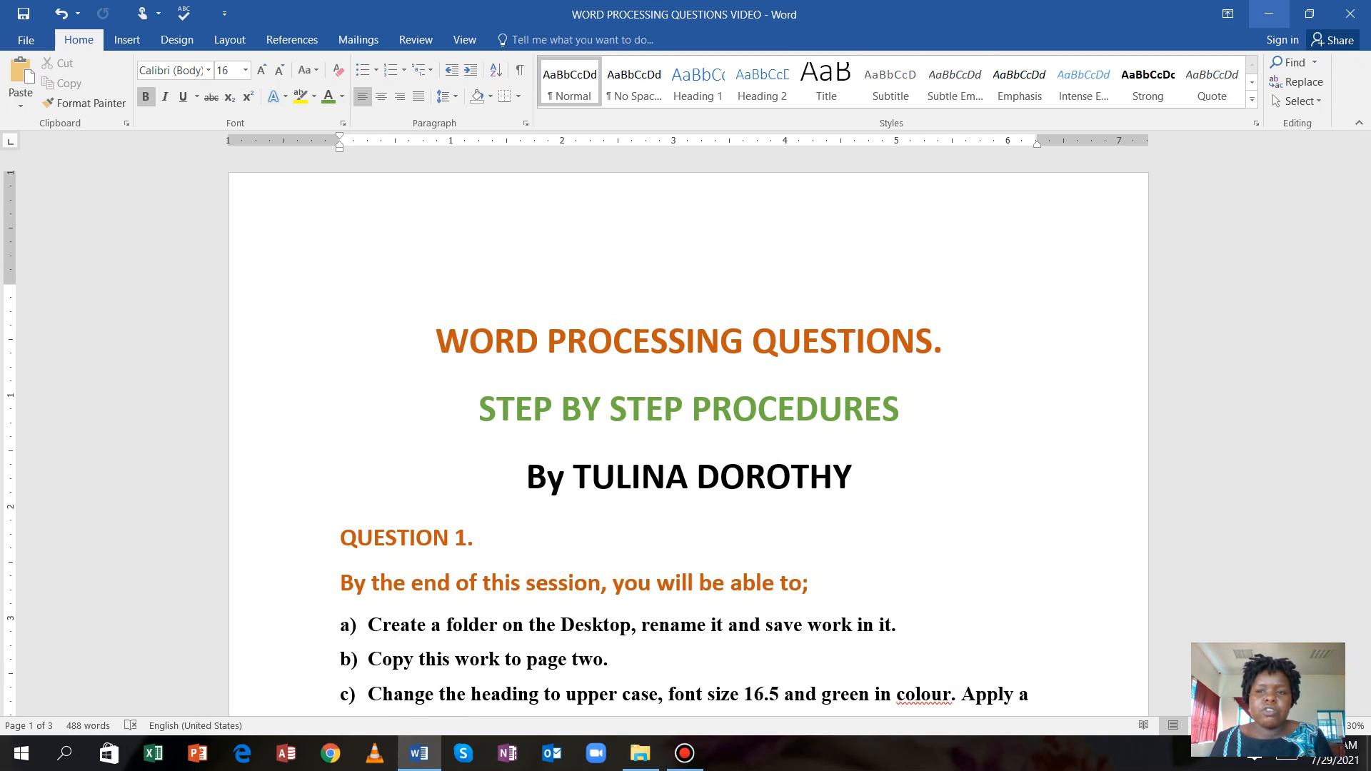
click(1269, 13)
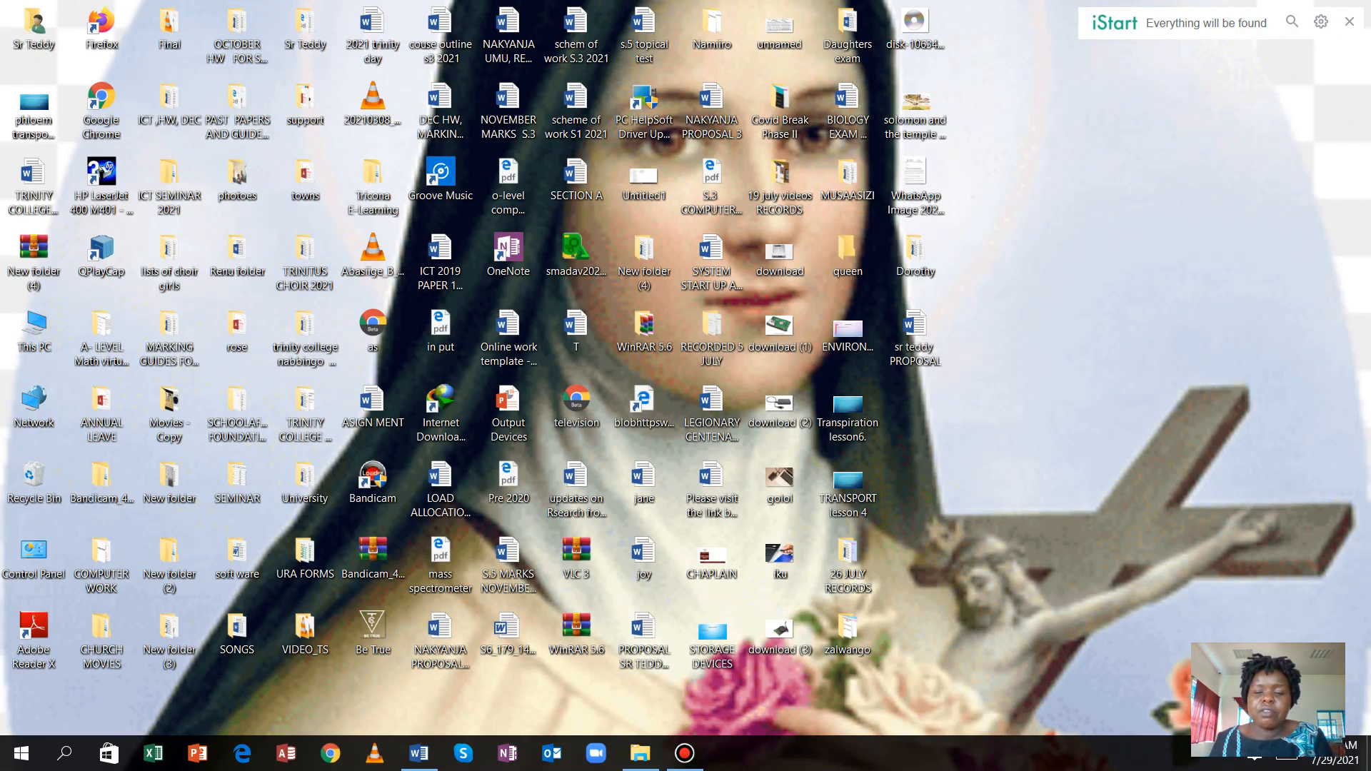
Create a new folder on the desktop named TULINA.
right_click(1071, 224)
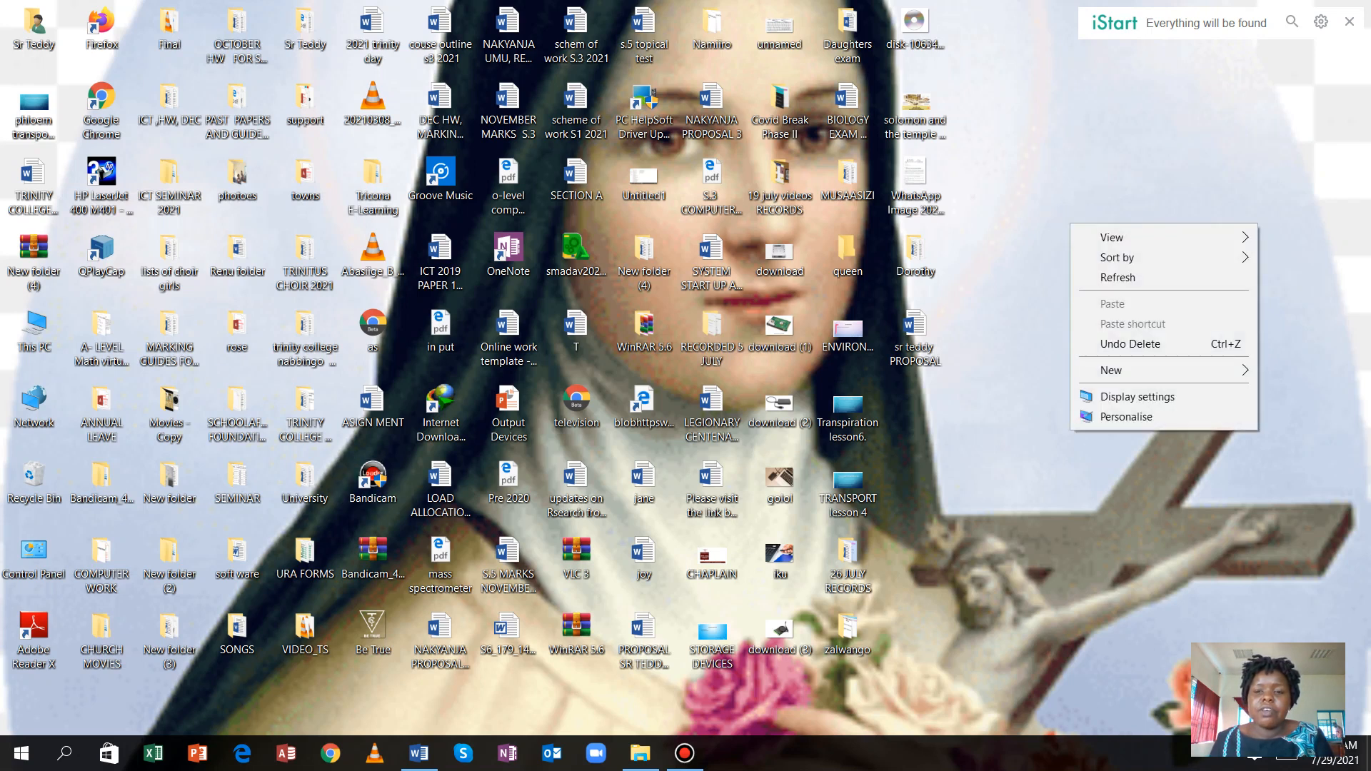
mouse_move(1112, 370)
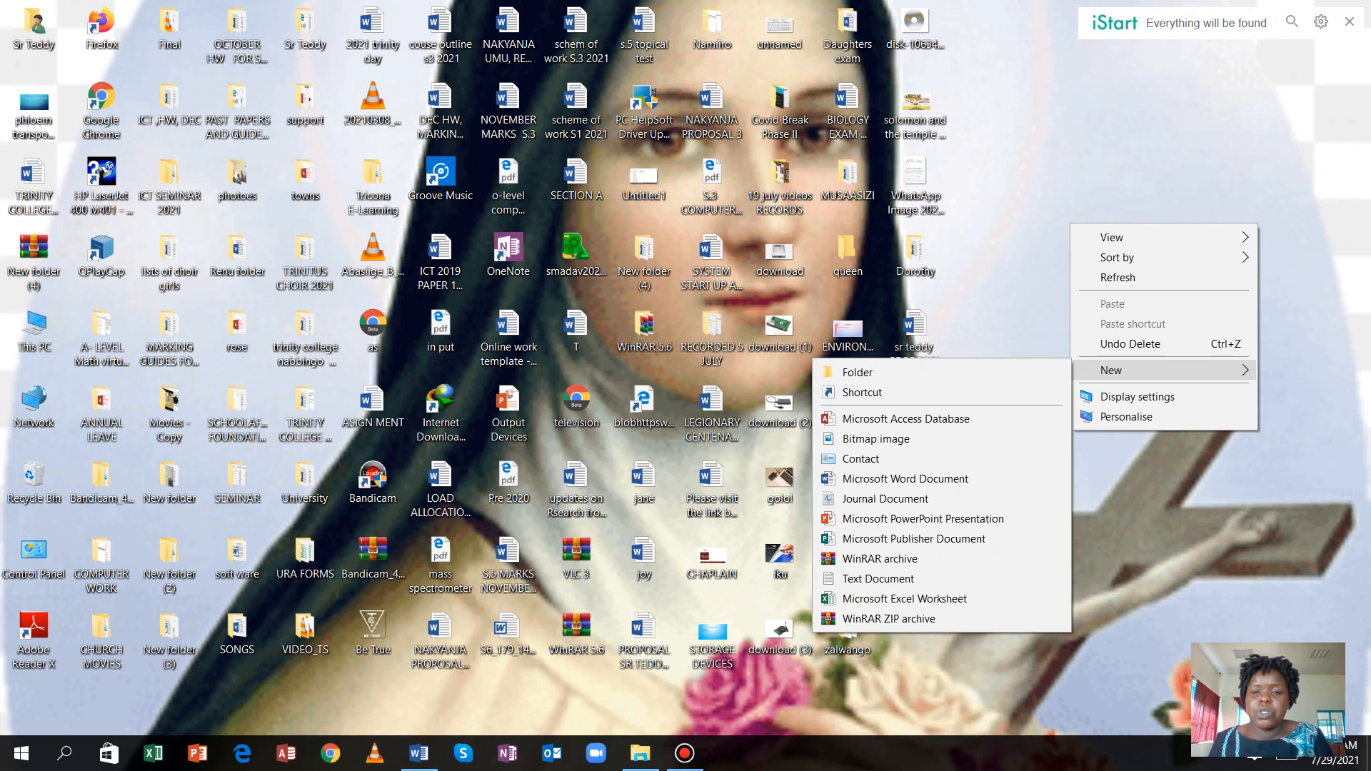
click(857, 372)
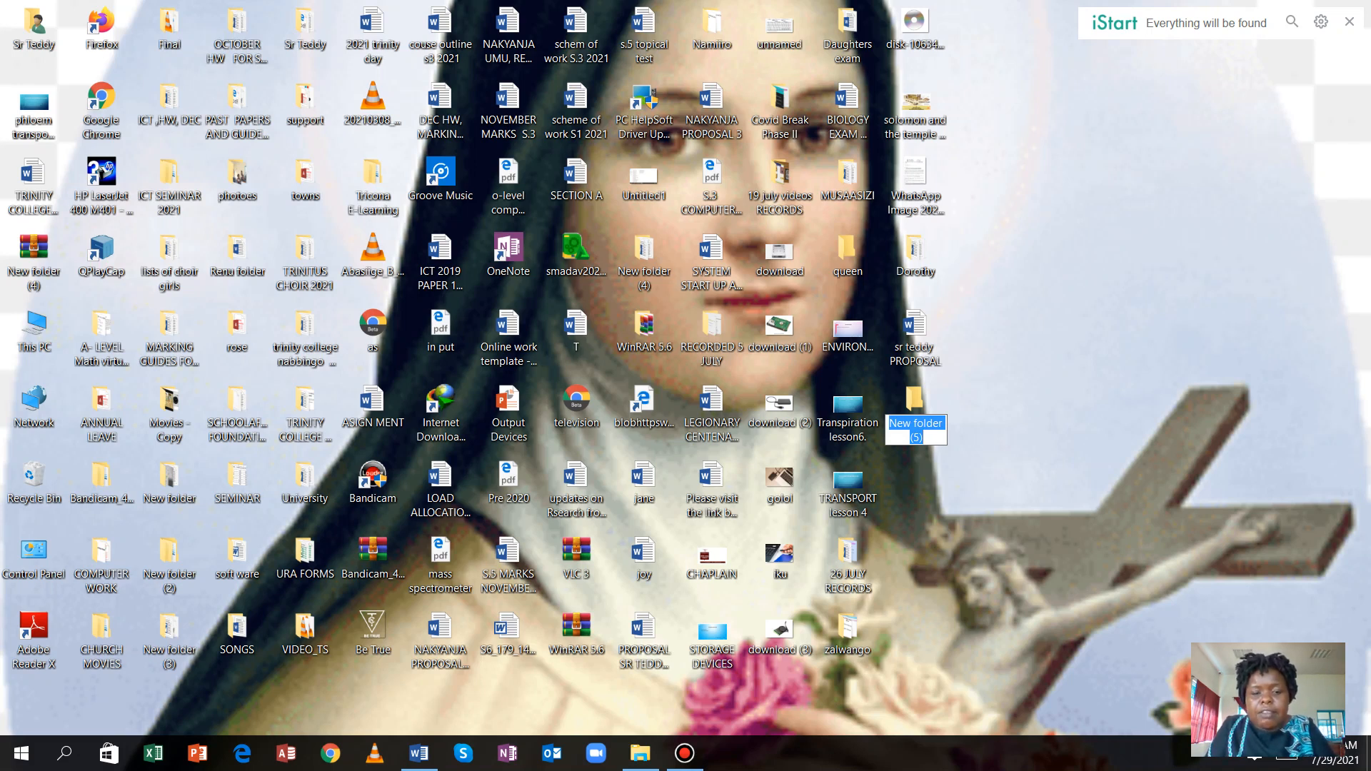
text(T)
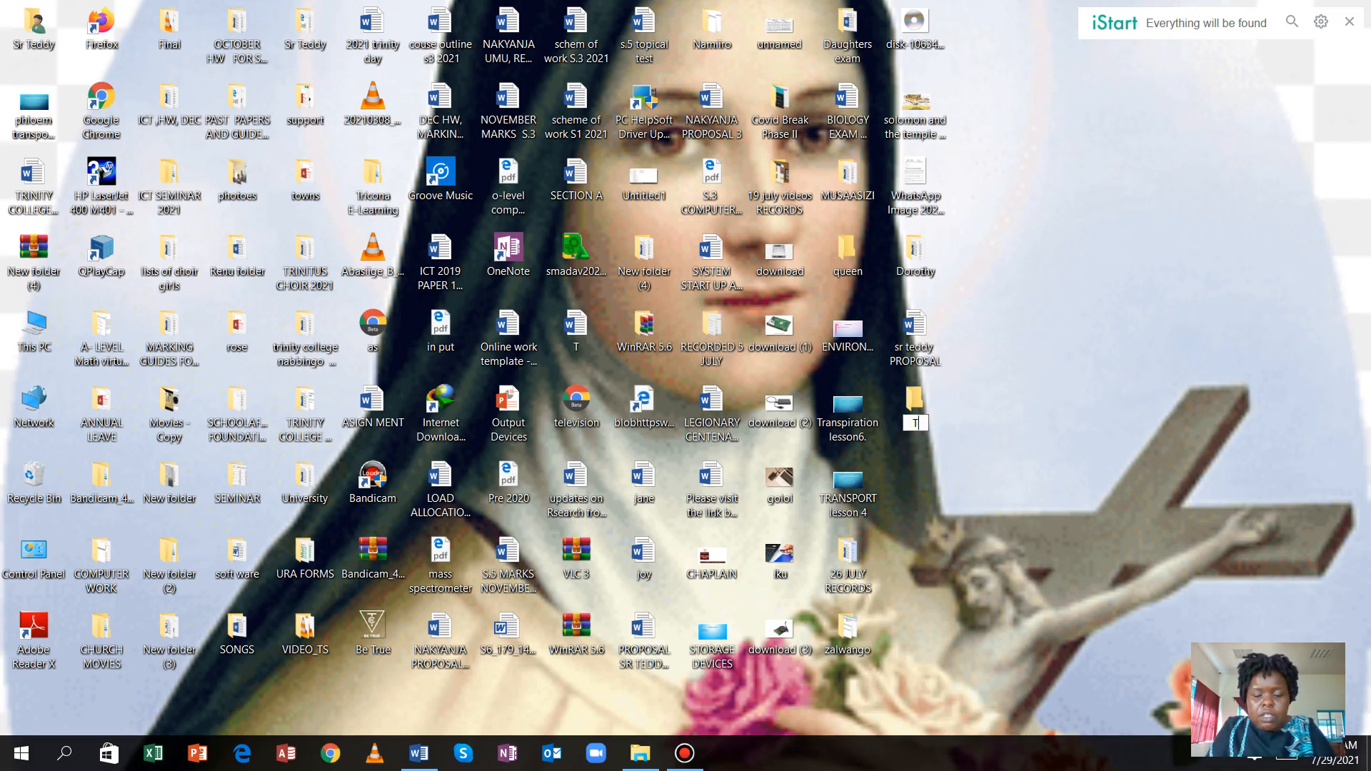
text(ULIN)
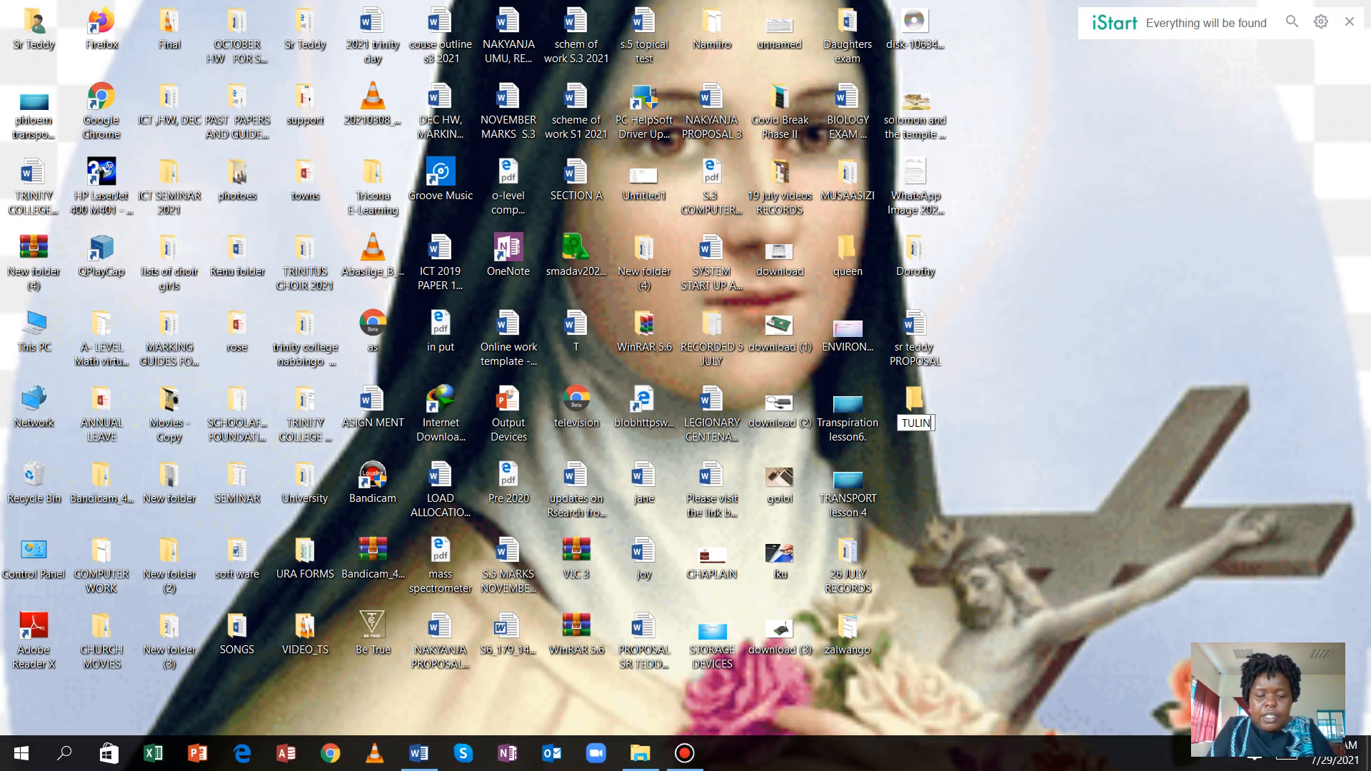
text(A)
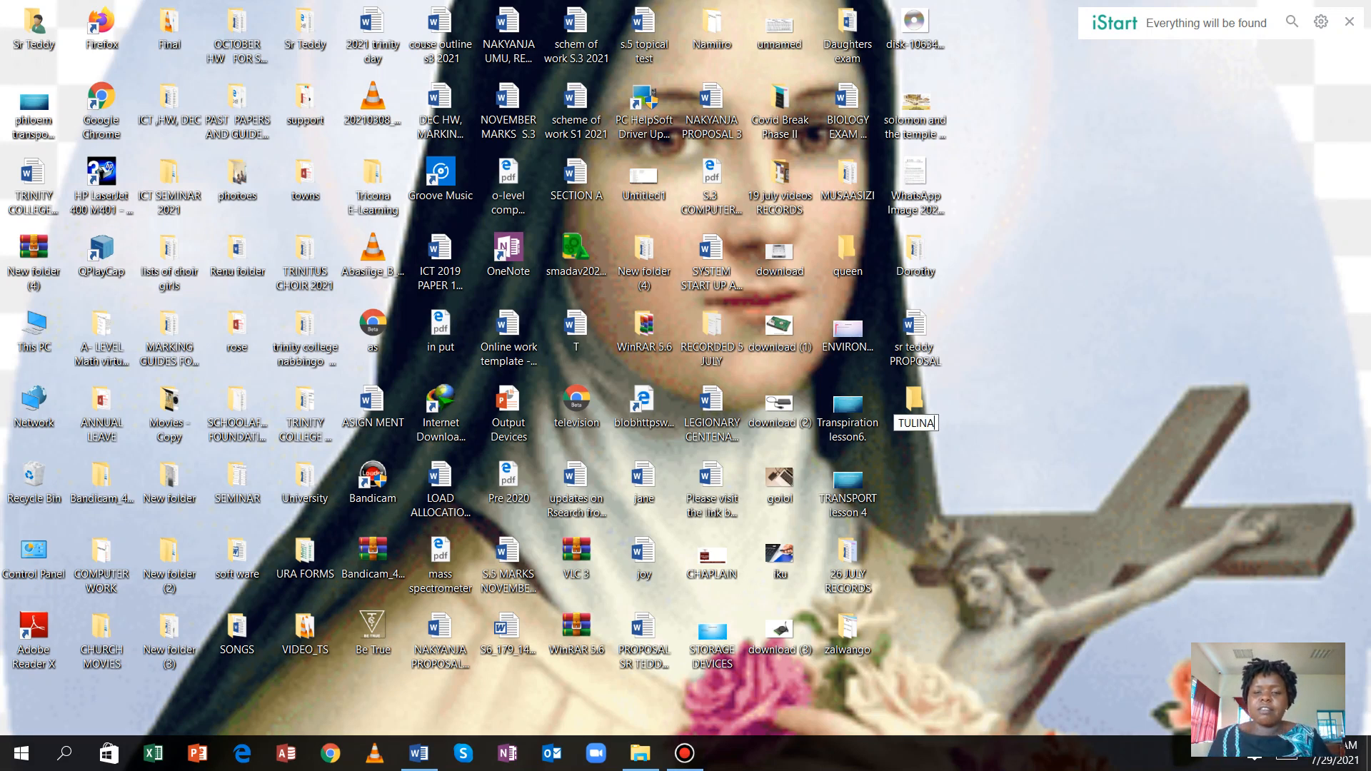
key(Return)
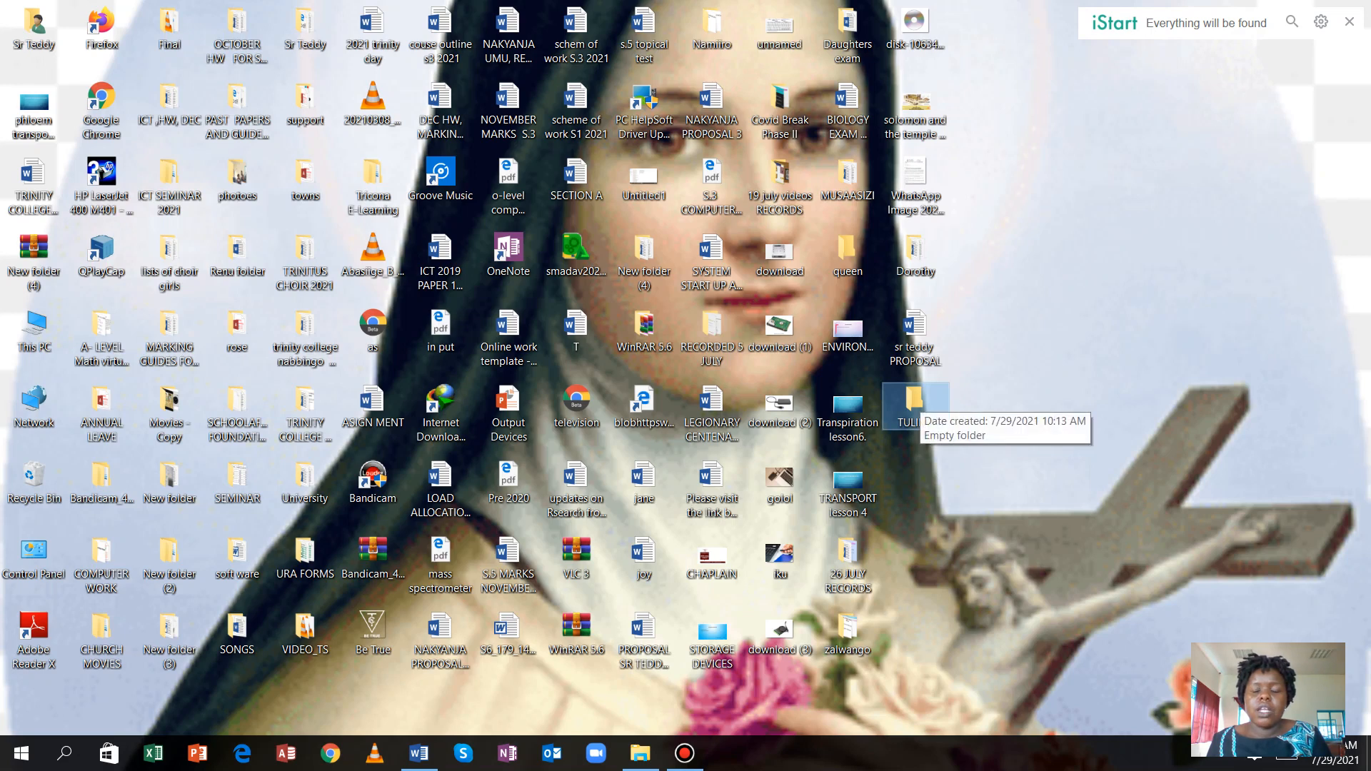
Open the empty TULINA desktop folder in File Explorer.
double_click(915, 399)
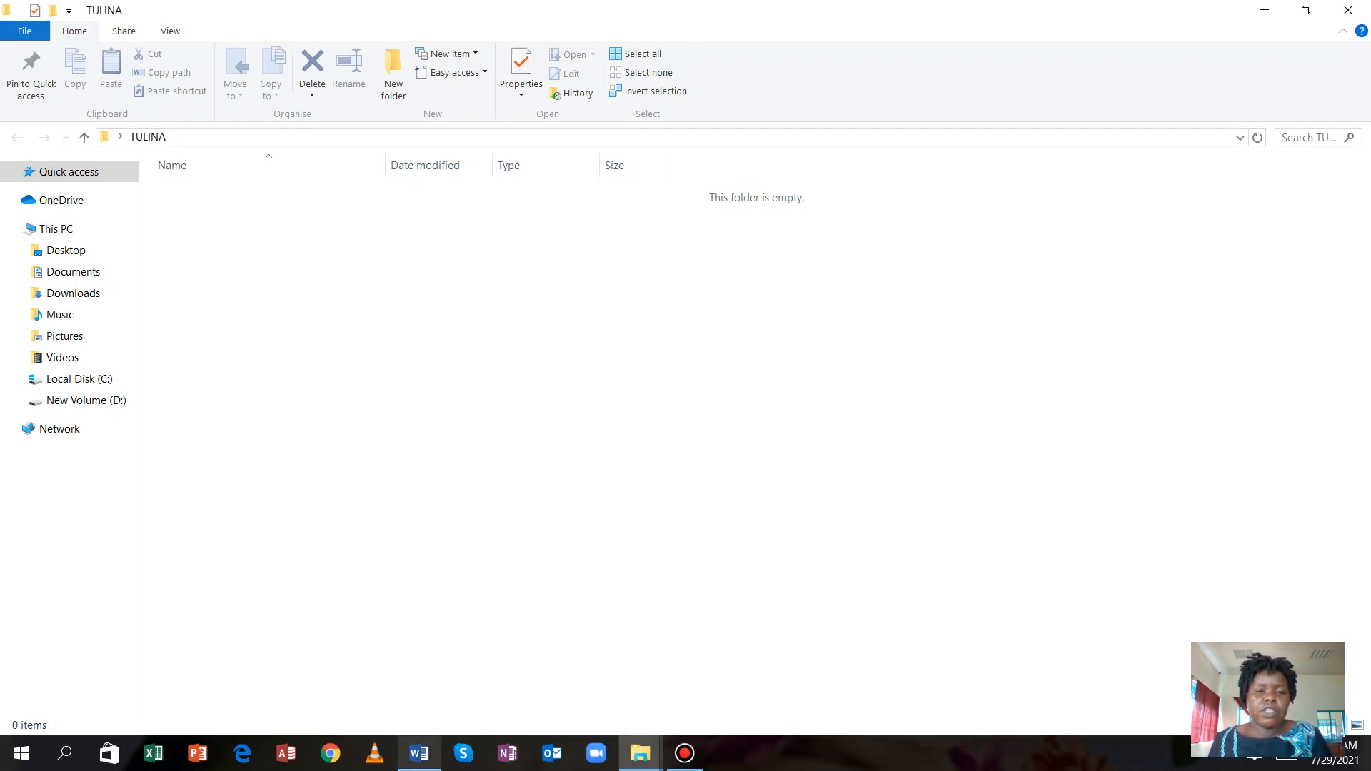
mouse_move(419, 753)
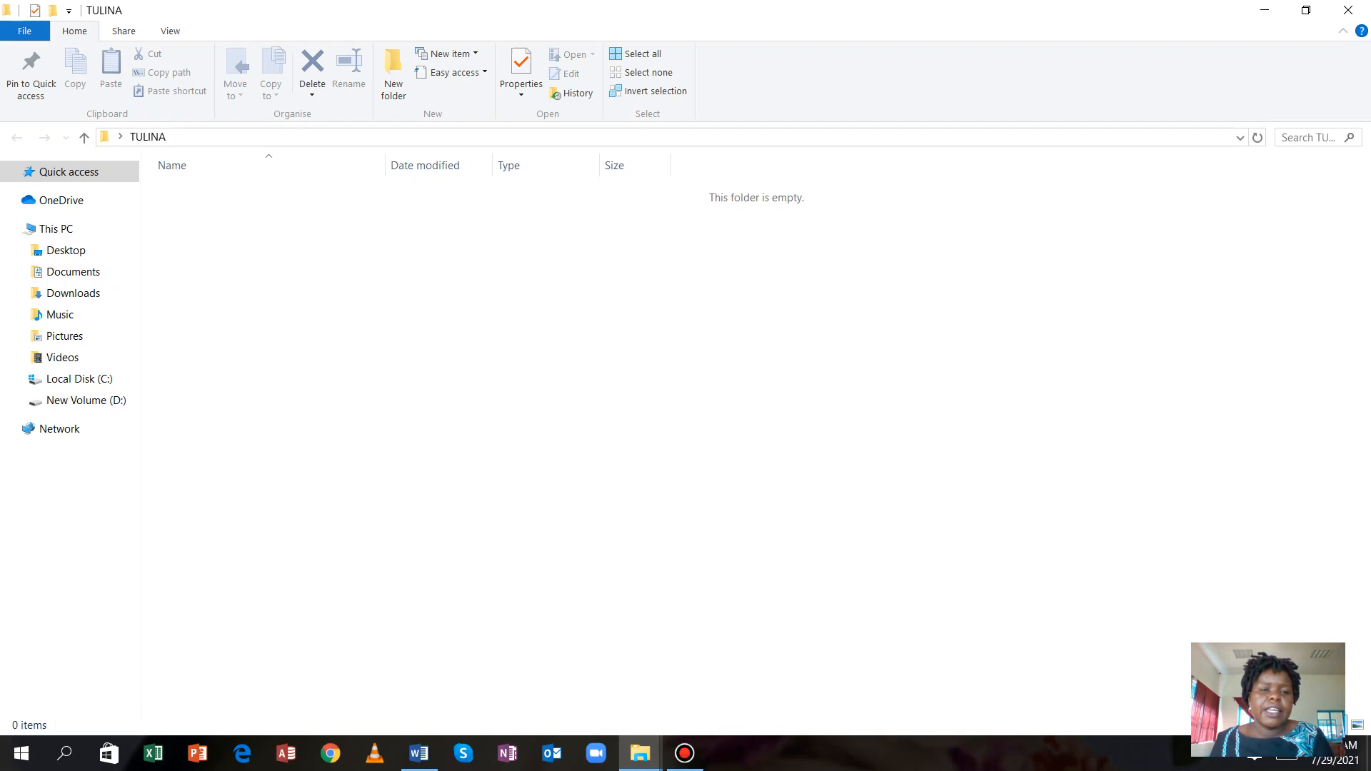
Add a new Microsoft Word Document to TULINA and name it DISCOVERIES.
right_click(300, 223)
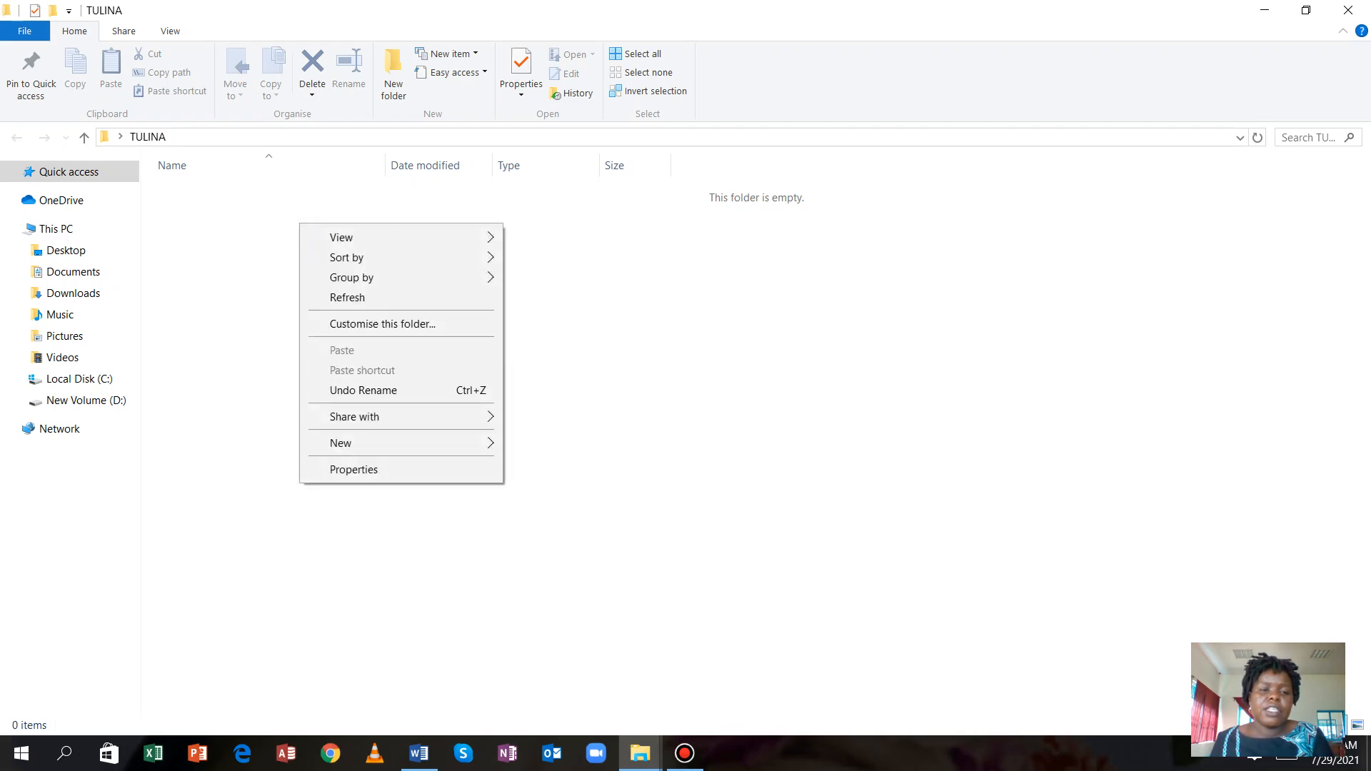
mouse_move(341, 443)
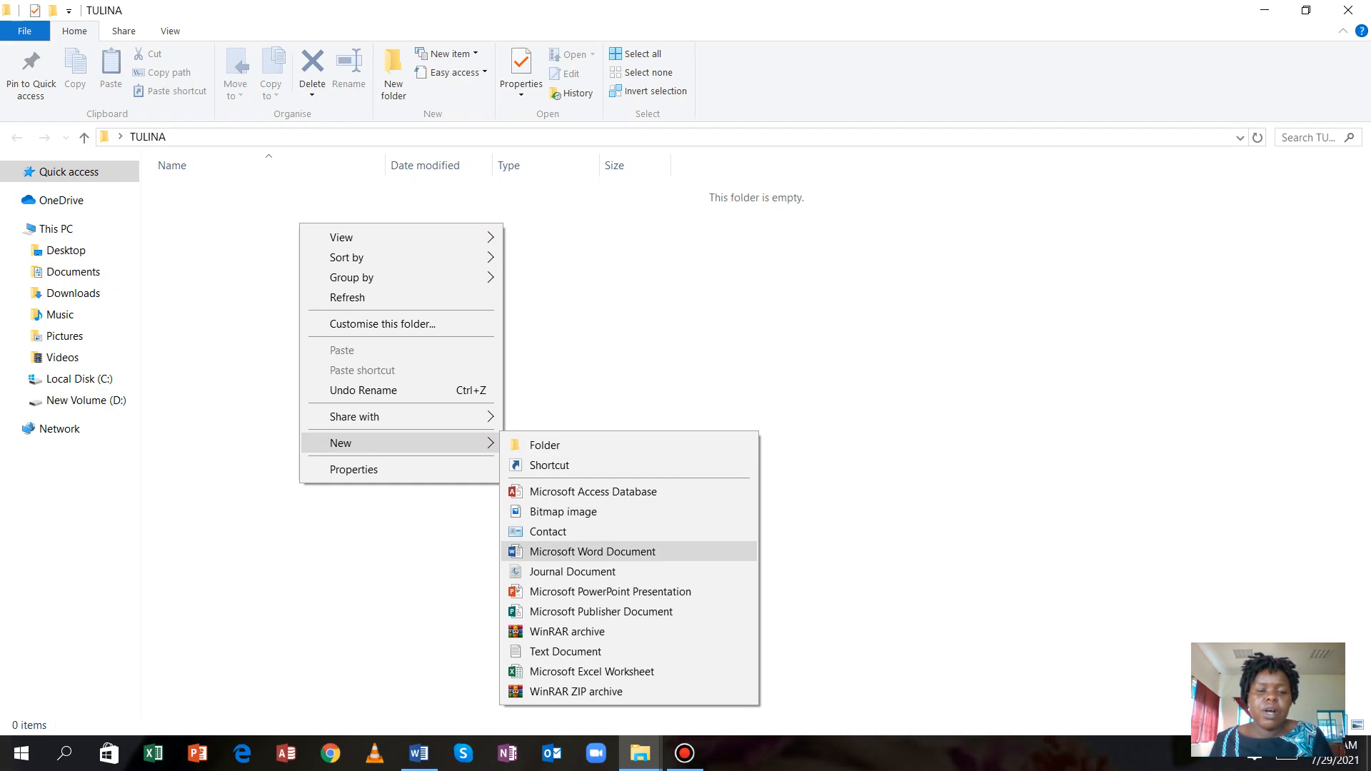
click(599, 551)
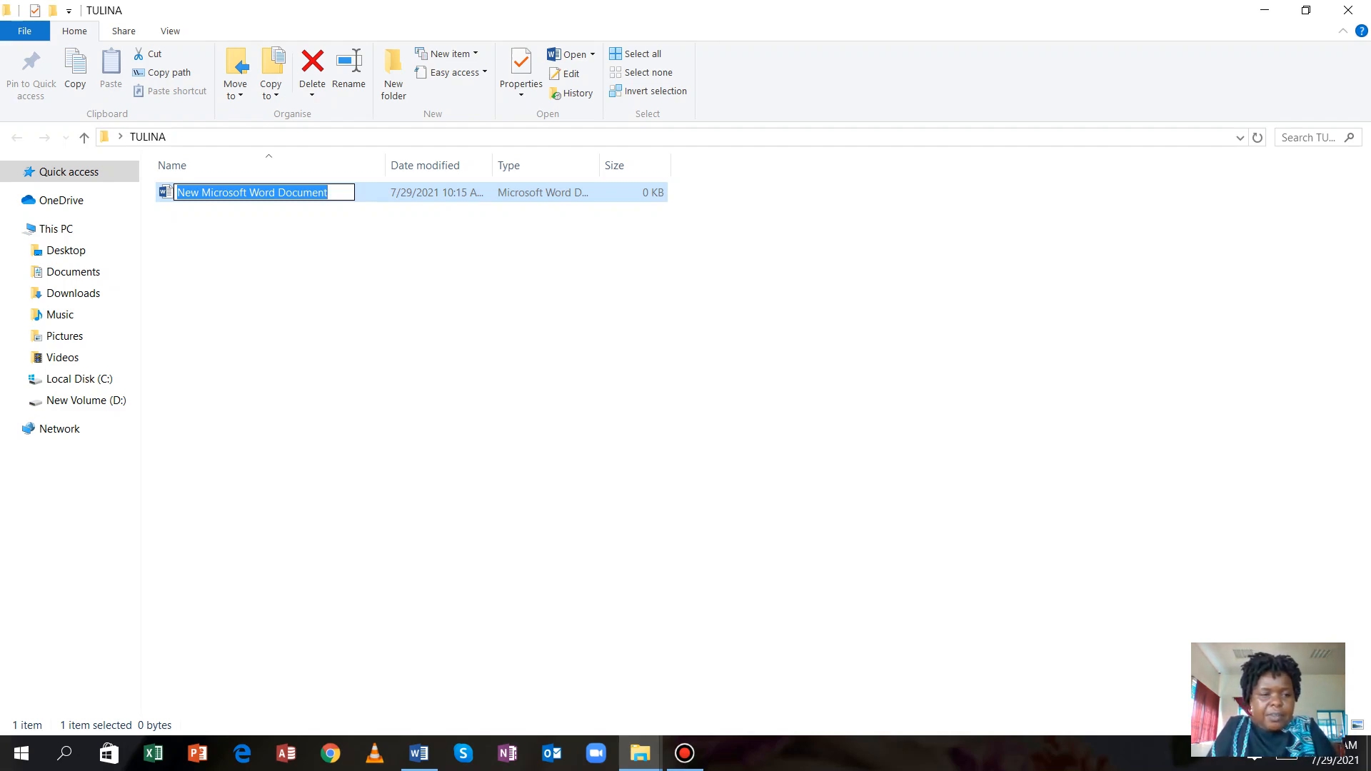
text(d)
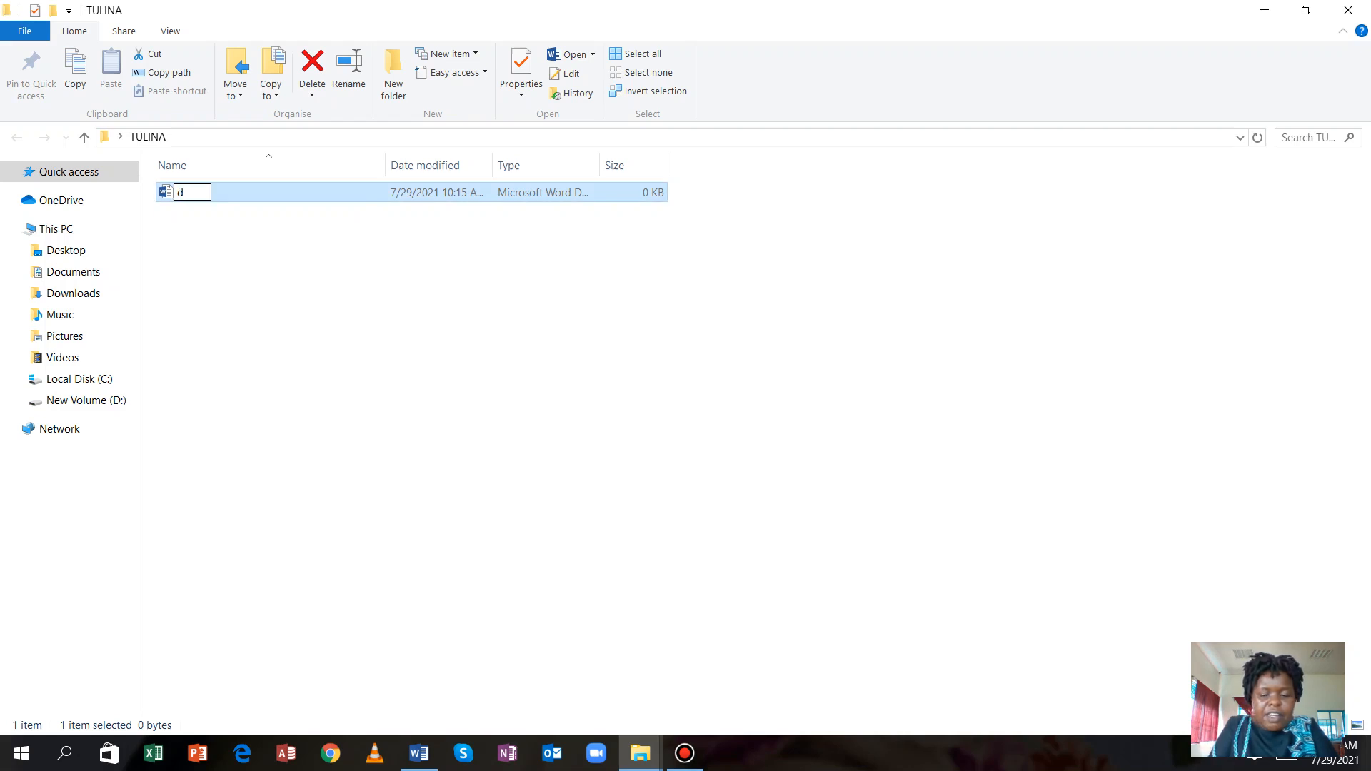
key(BackSpace)
text(D)
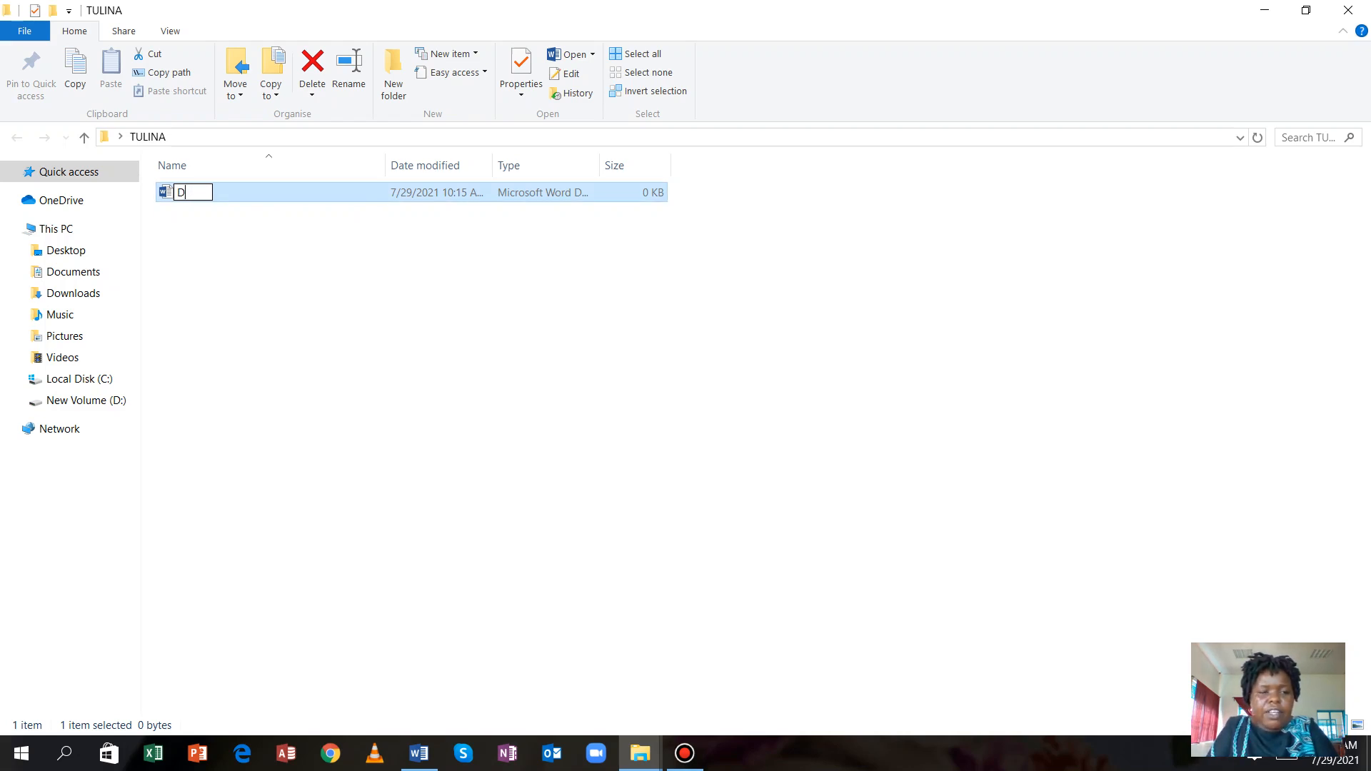
text(IS)
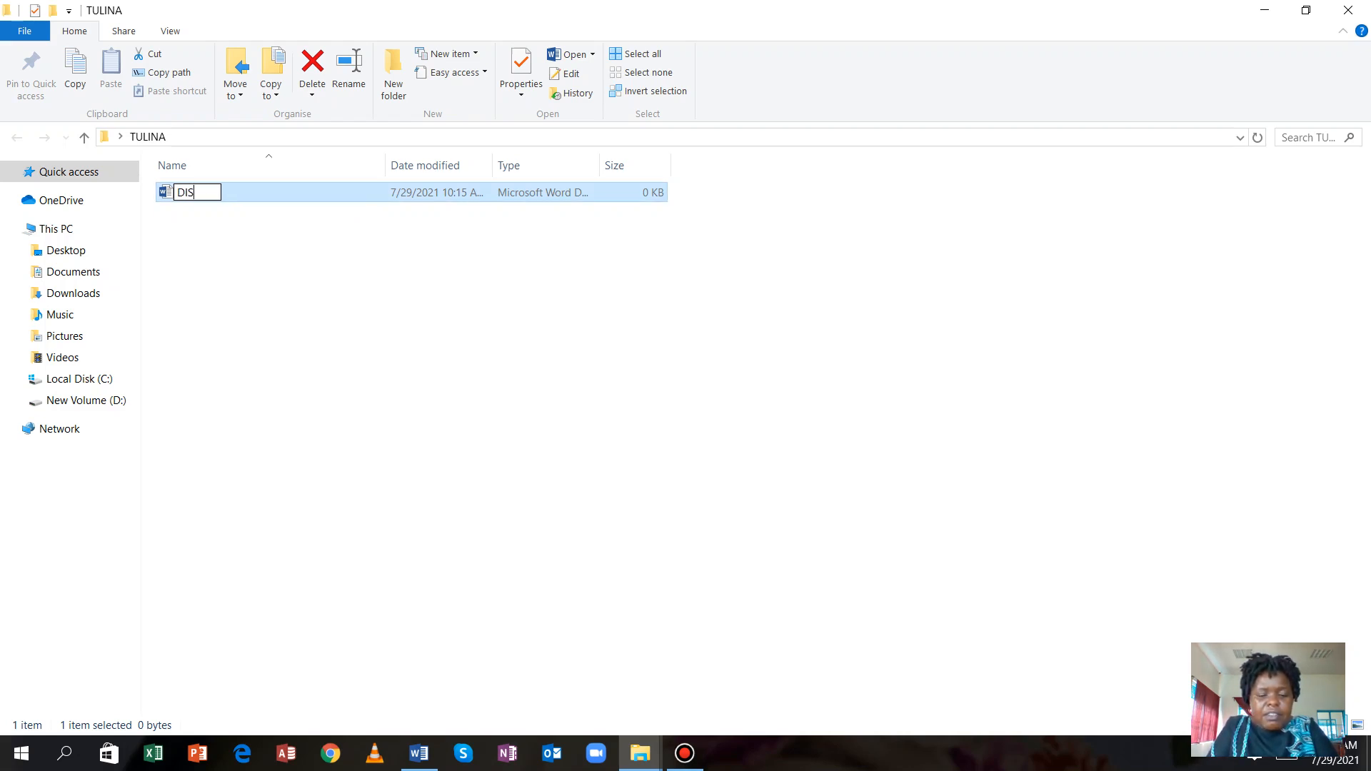
text(COVERIES)
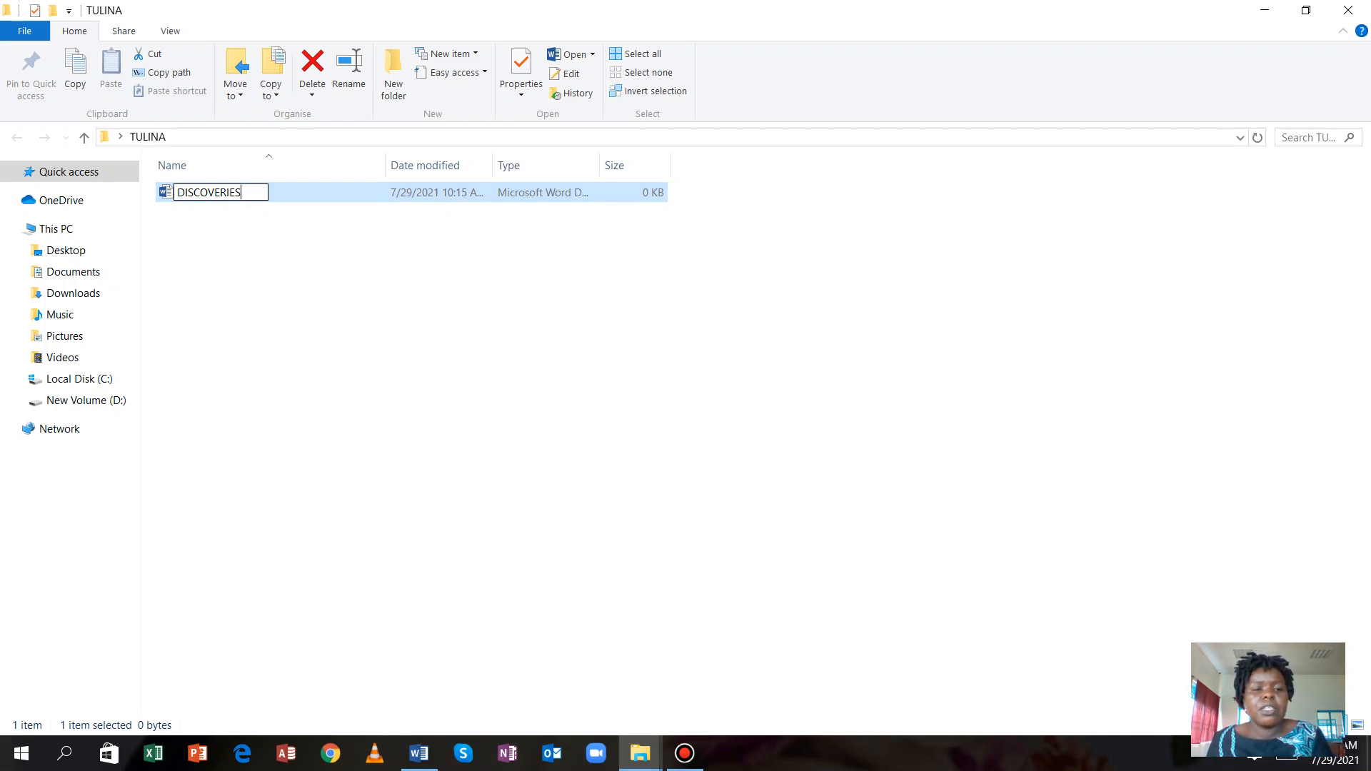
click(283, 244)
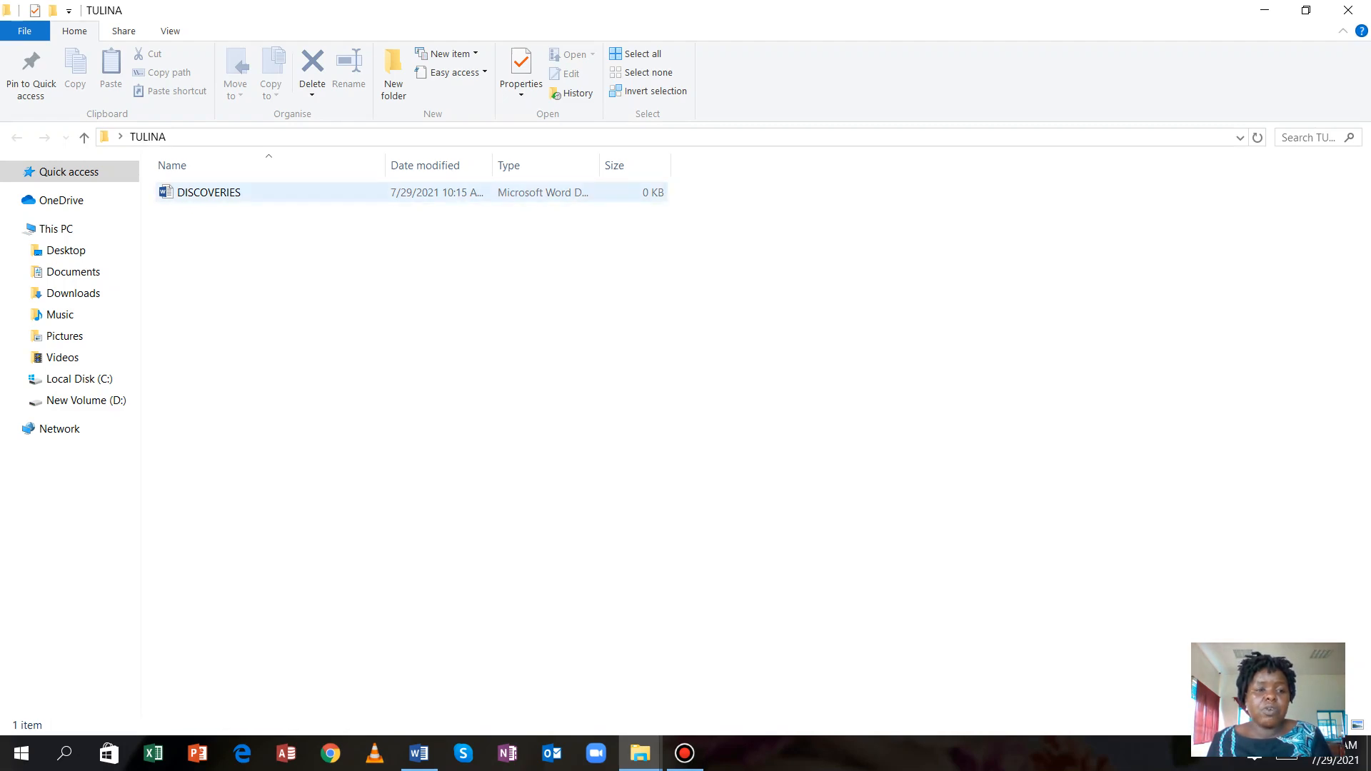
Open the blank DISCOVERIES document, then switch back to WORD PROCESSING QUESTIONS VIDEO.
double_click(213, 192)
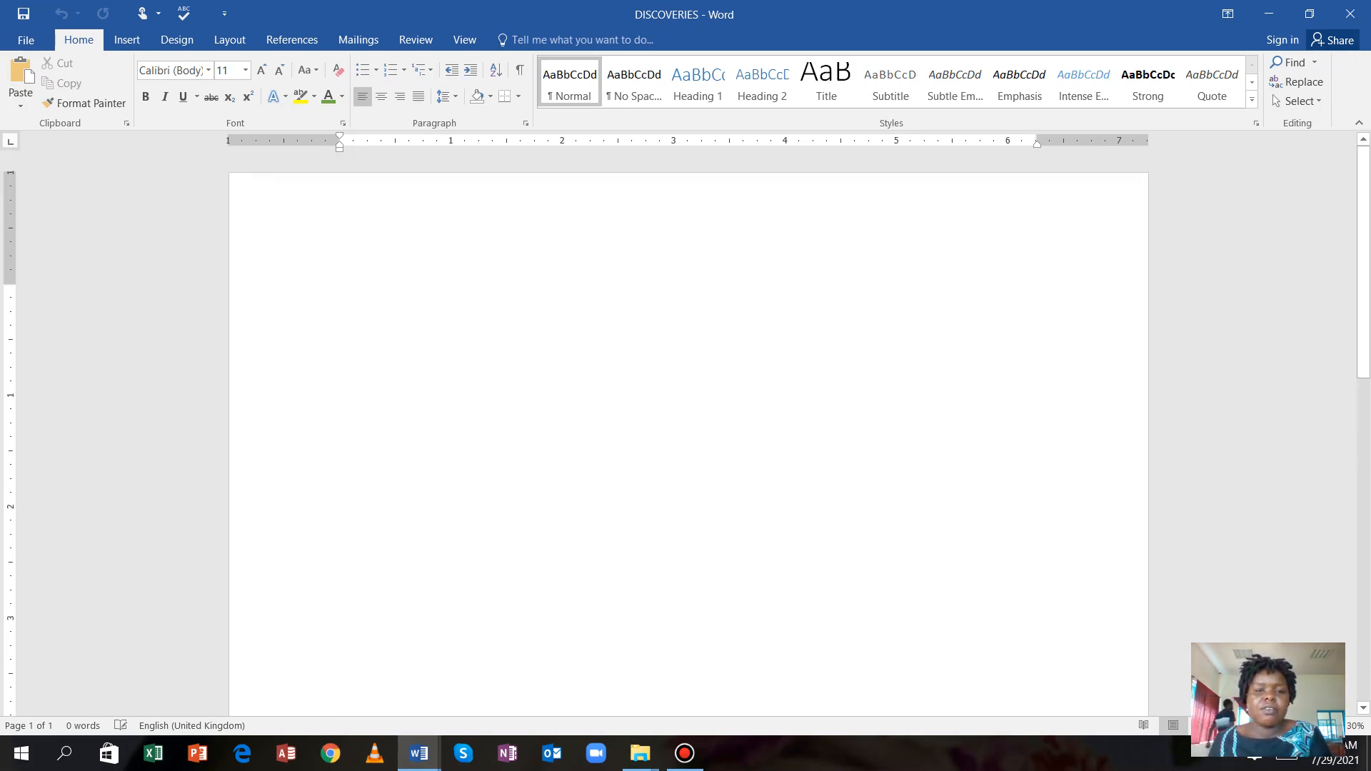
scroll(686, 429, down, 3)
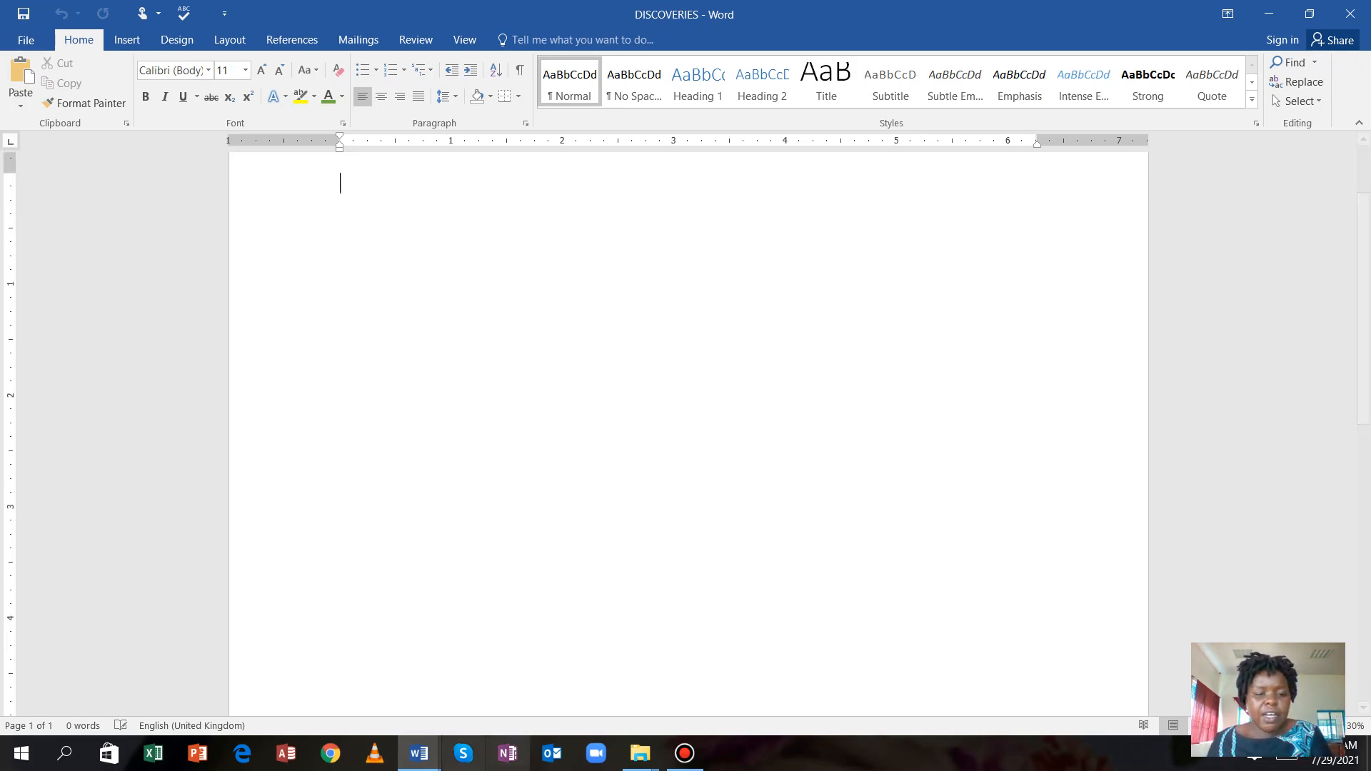
mouse_move(419, 754)
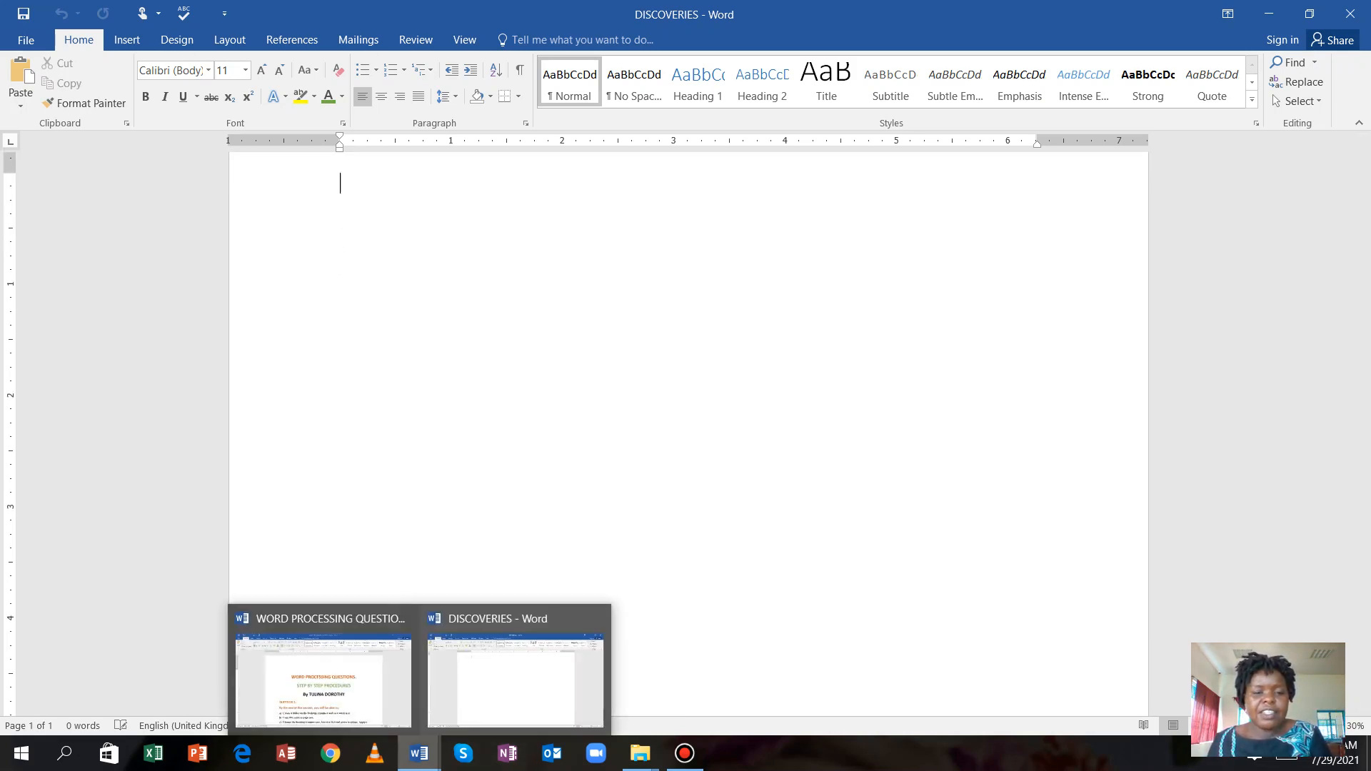
click(323, 678)
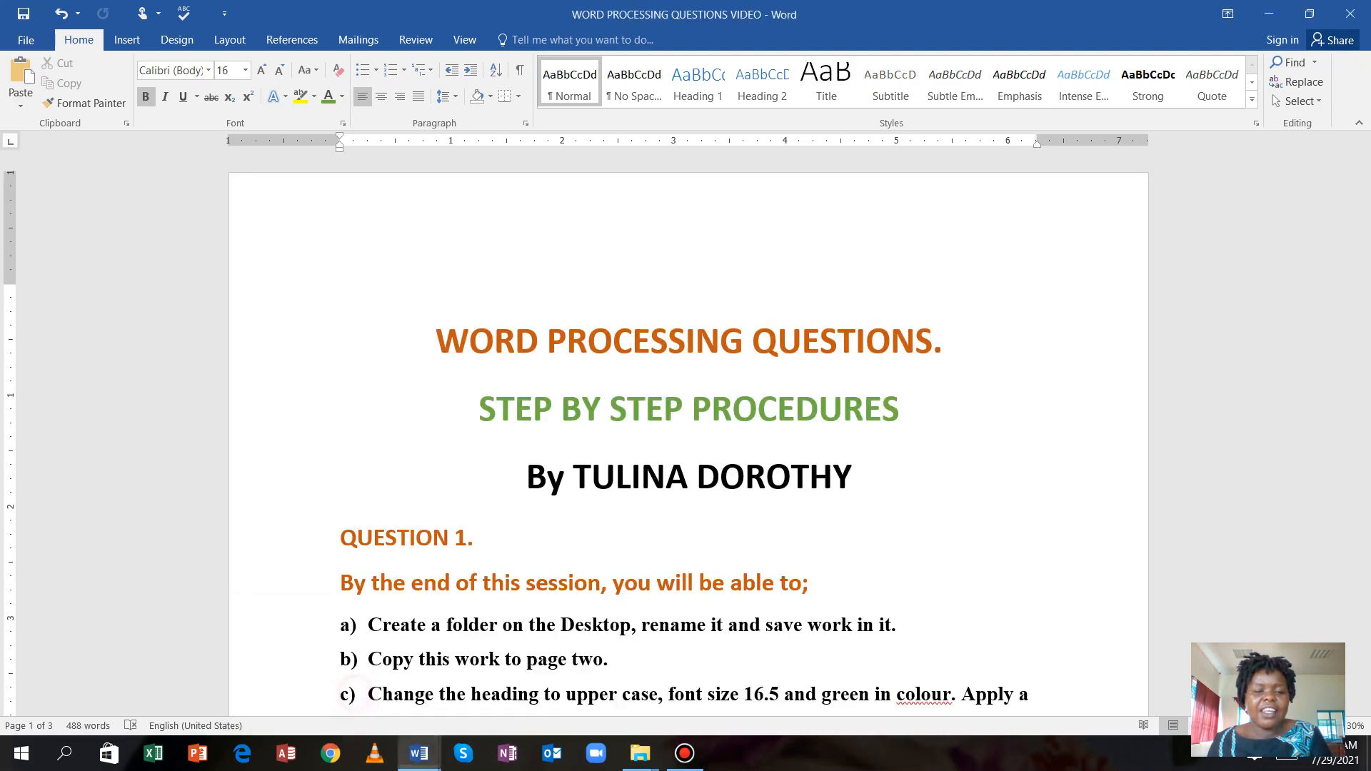
Select and copy the Artificial Intelligence article text in the questions document.
scroll(686, 428, down, 8)
scroll(686, 428, down, 12)
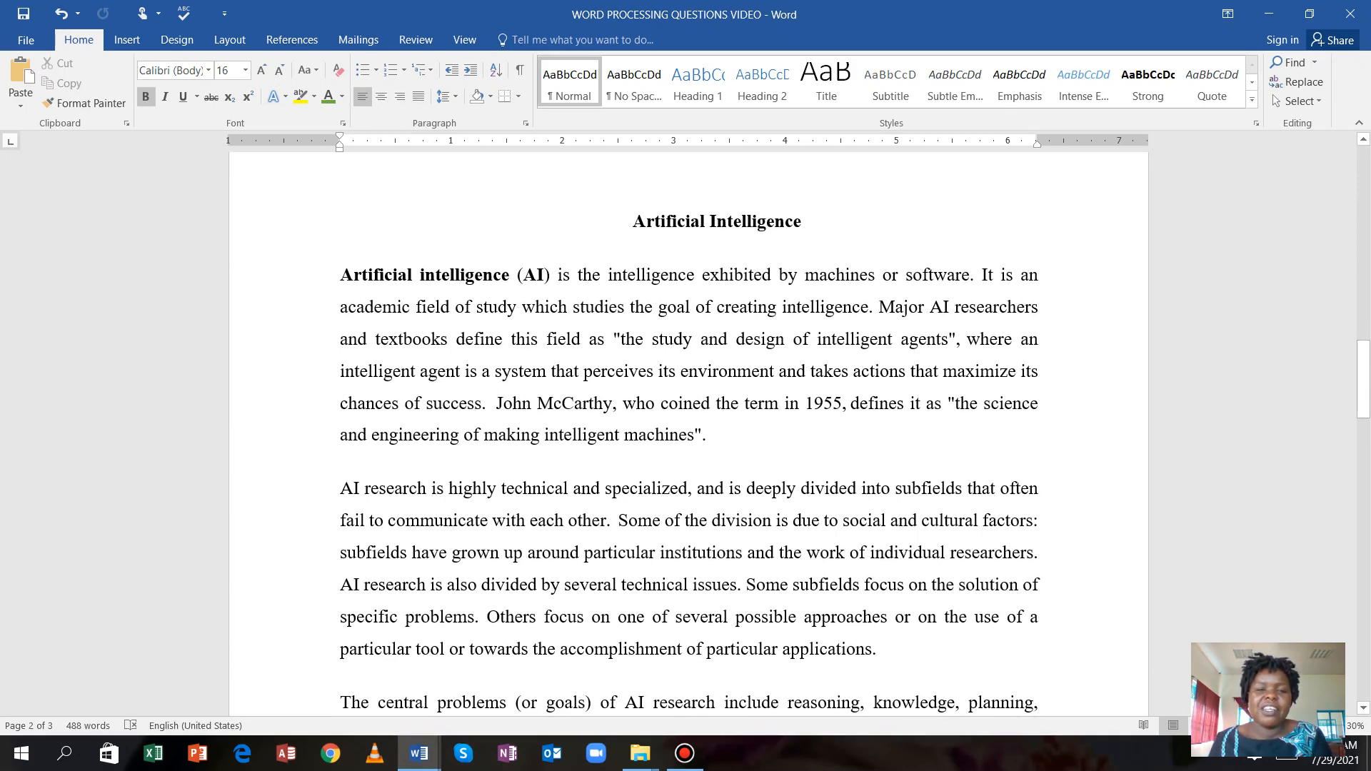
drag(633, 222, 870, 607)
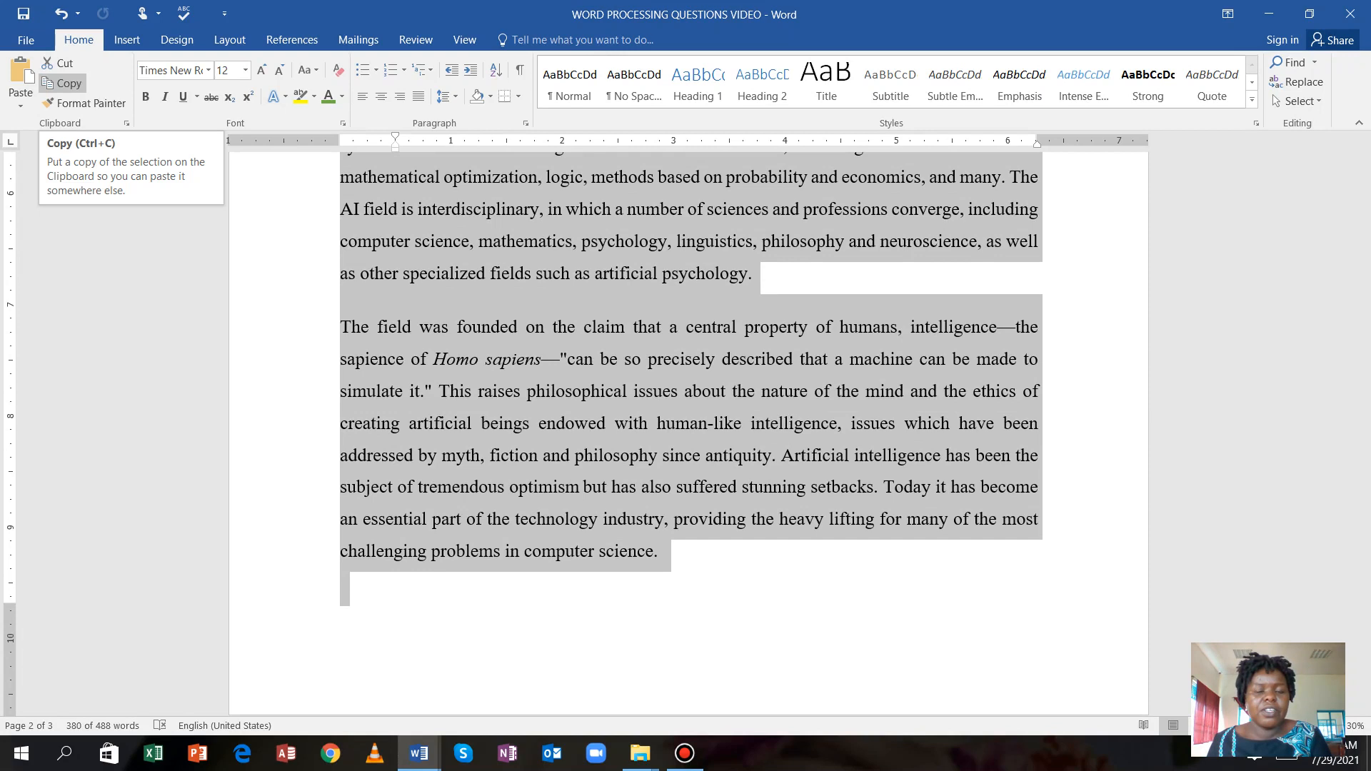
click(63, 83)
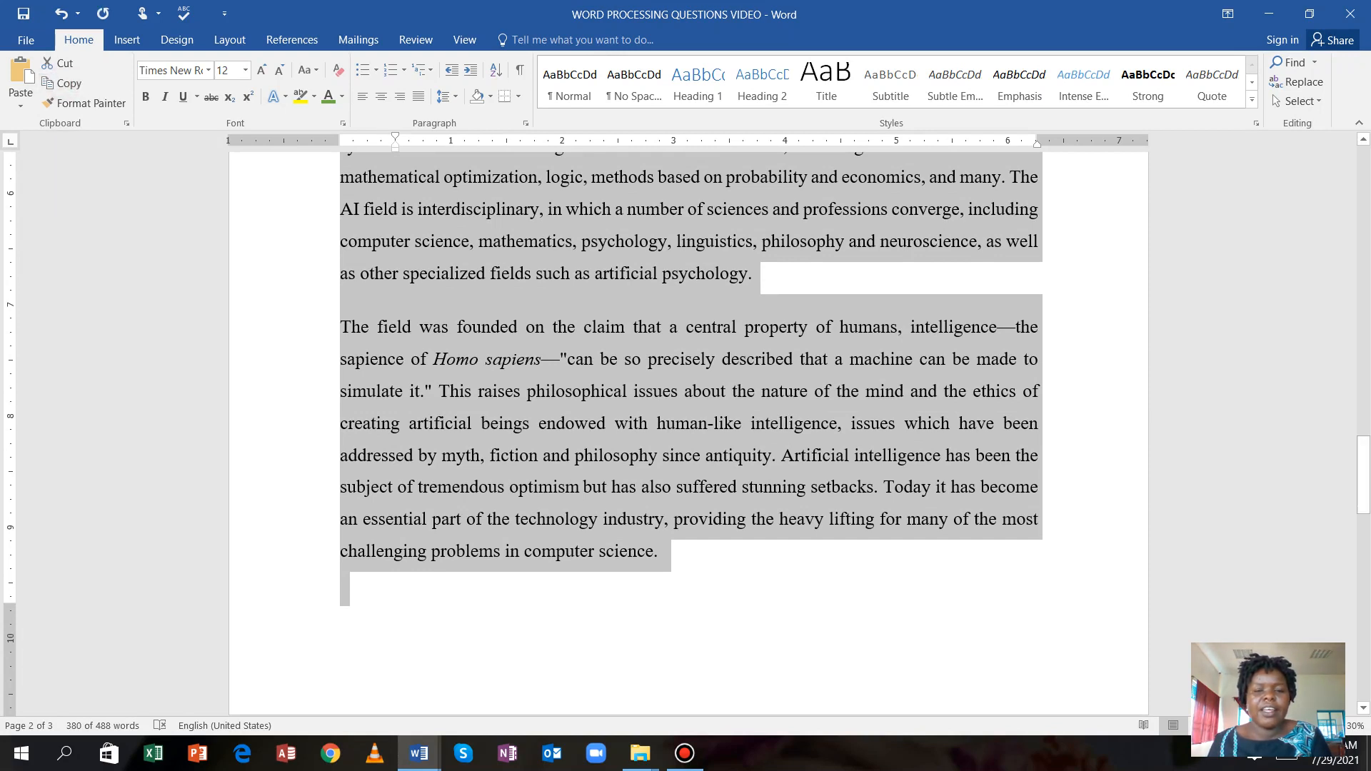
Paste the copied article into the blank DISCOVERIES document.
scroll(690, 428, up, 4)
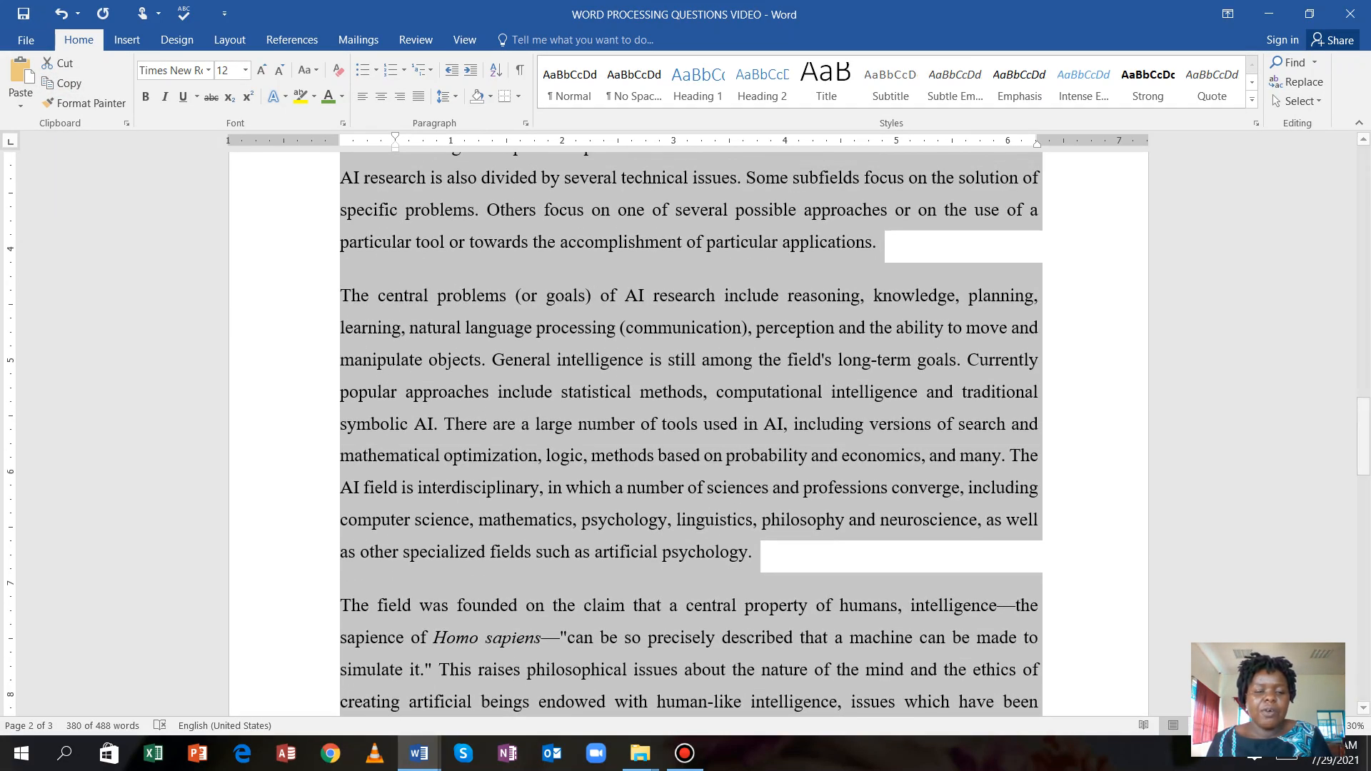
mouse_move(420, 754)
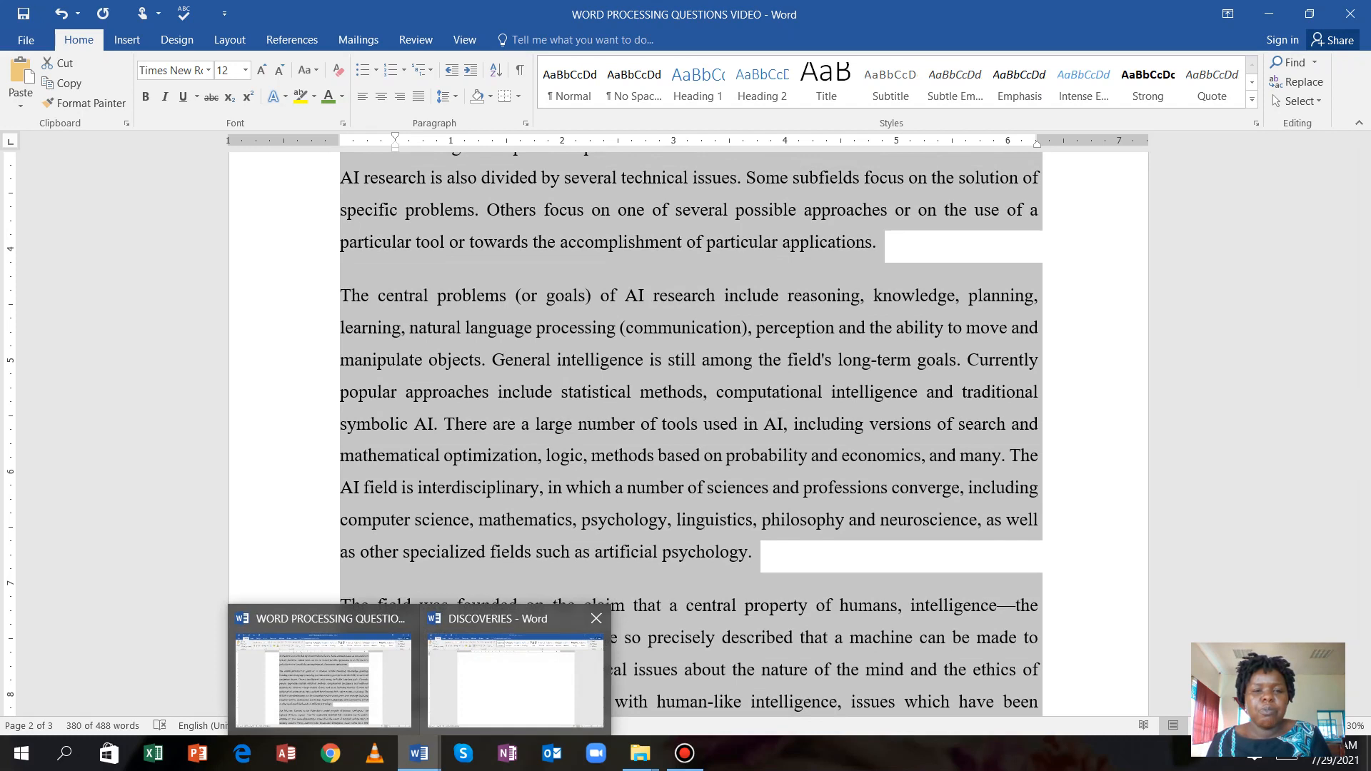
click(515, 675)
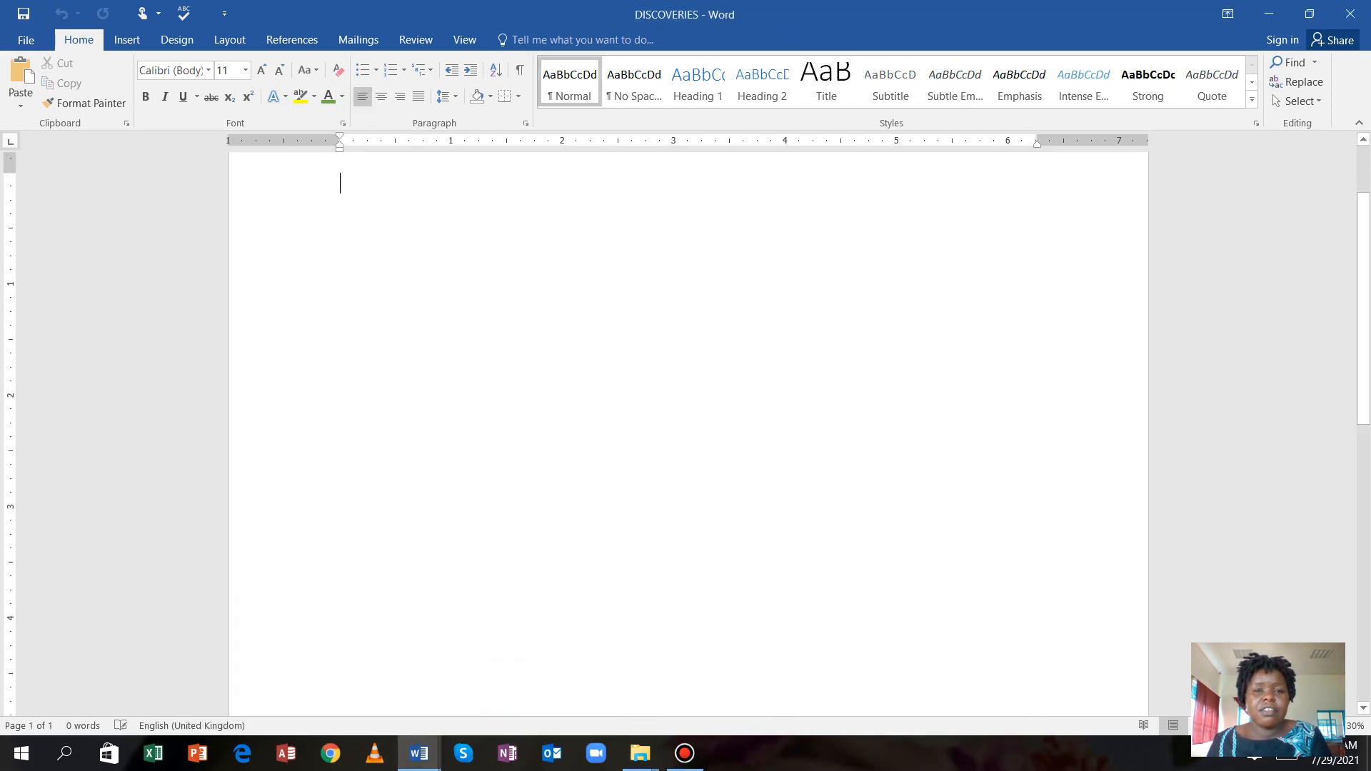
scroll(688, 434, up, 2)
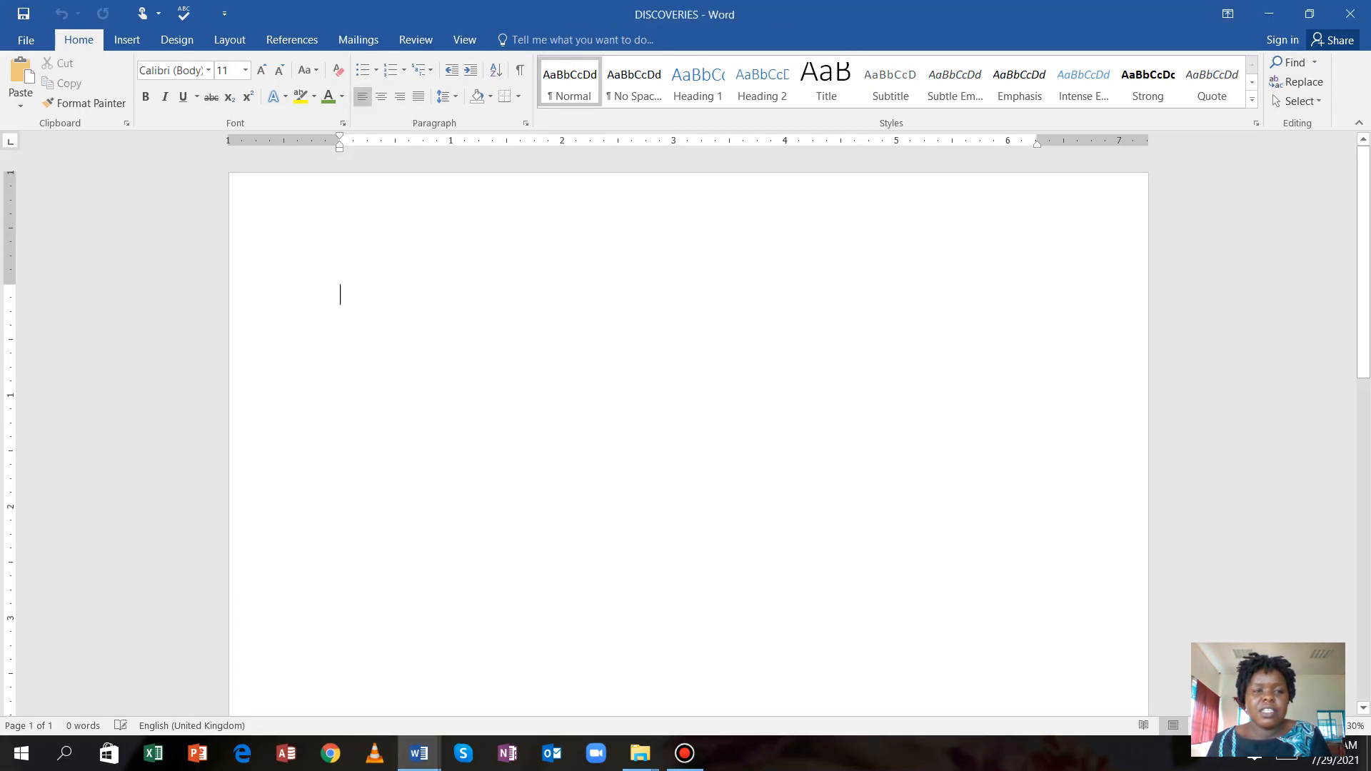
click(20, 72)
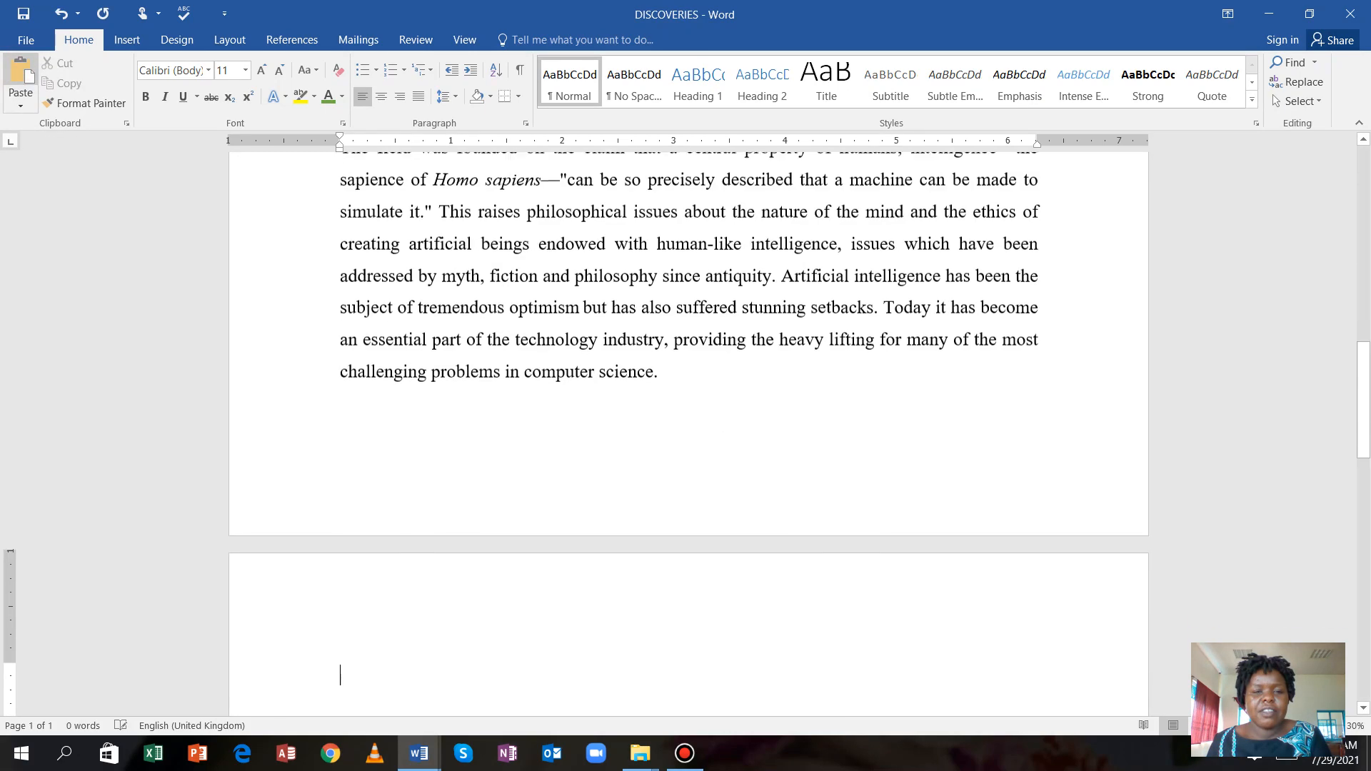
Look over the pasted Artificial Intelligence article in DISCOVERIES.
scroll(688, 429, up, 10)
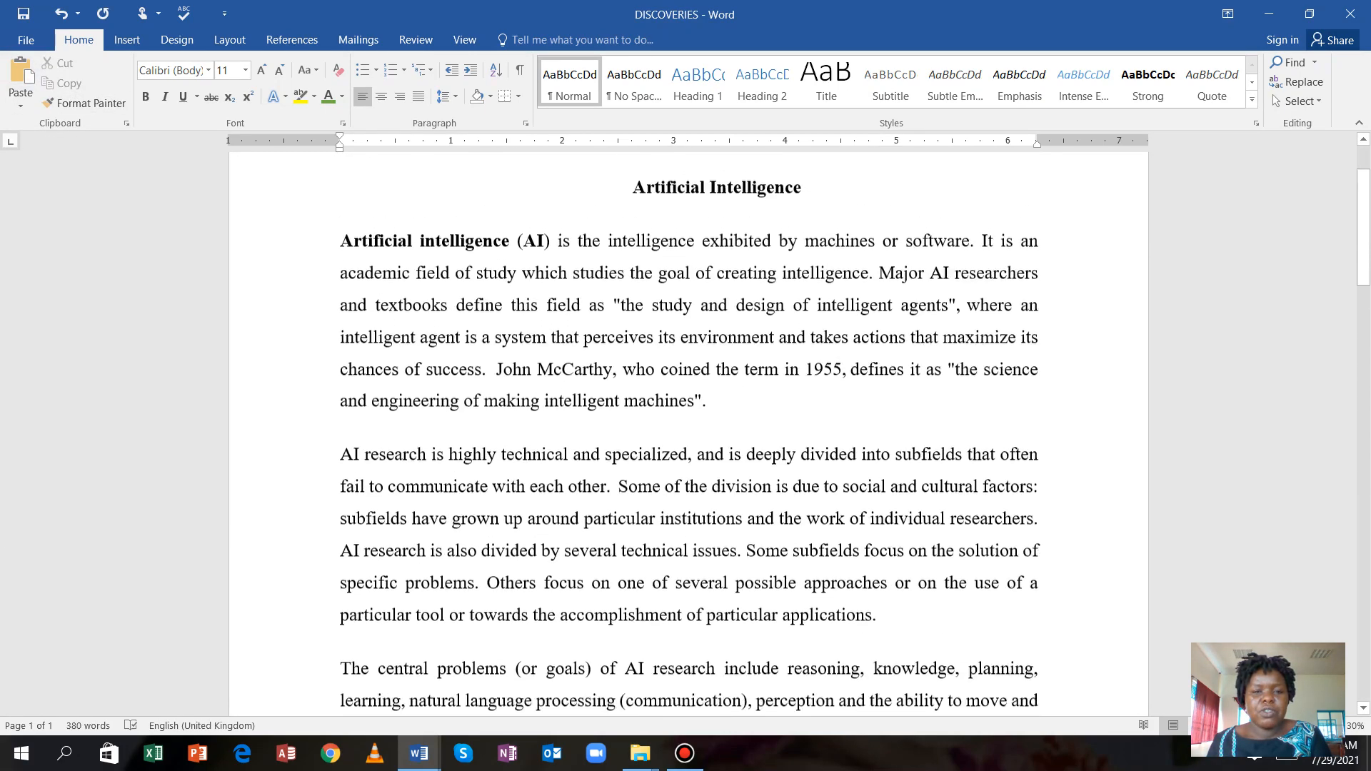
scroll(689, 441, up, 2)
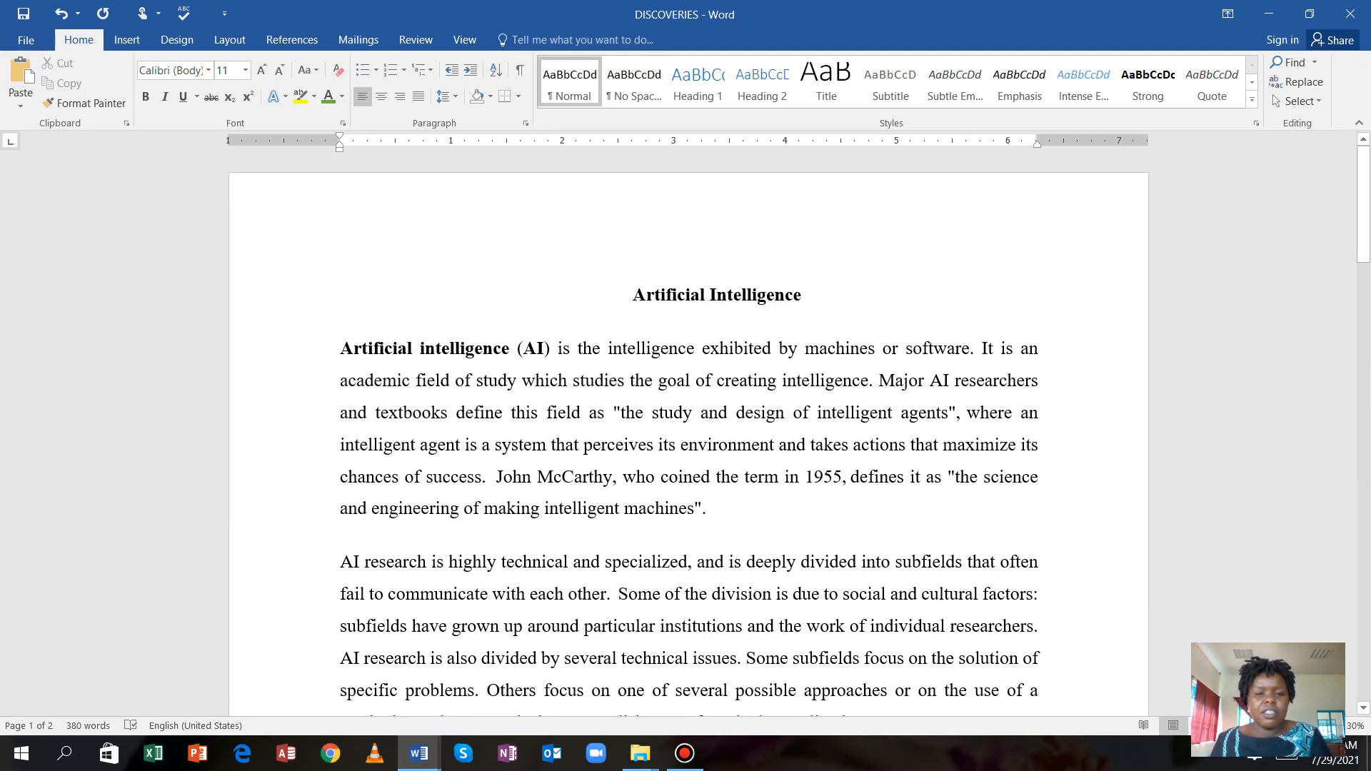
scroll(688, 428, down, 8)
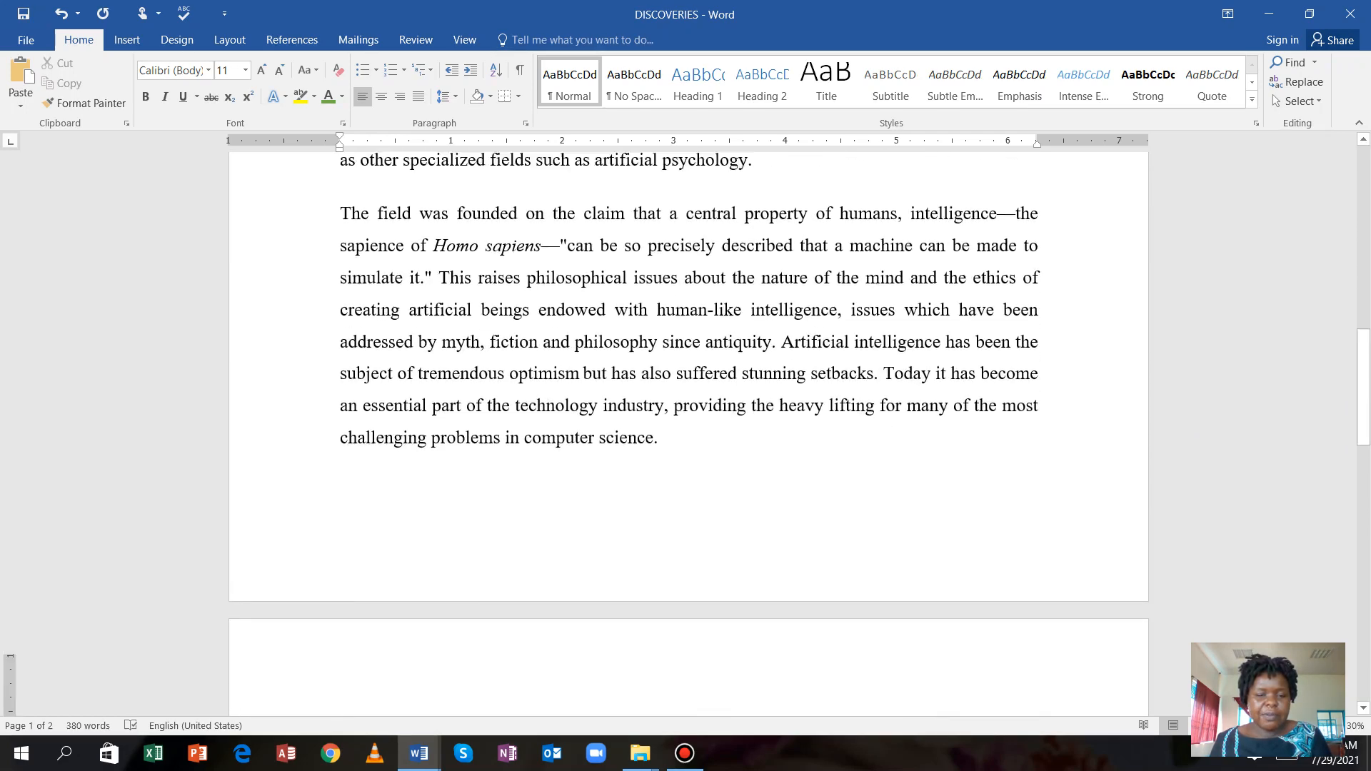
key(ctrl+v)
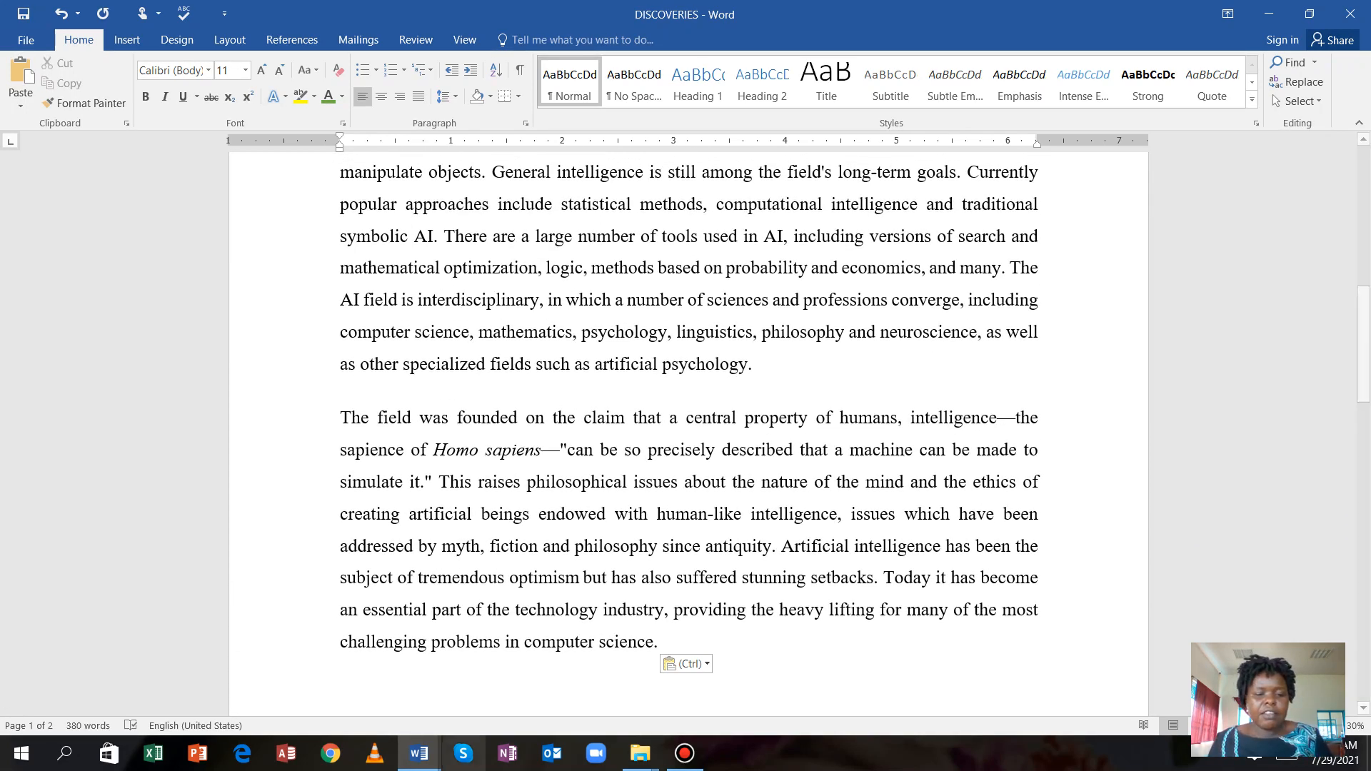
Return to WORD PROCESSING QUESTIONS VIDEO and scroll up to Question 1's task list.
mouse_move(420, 754)
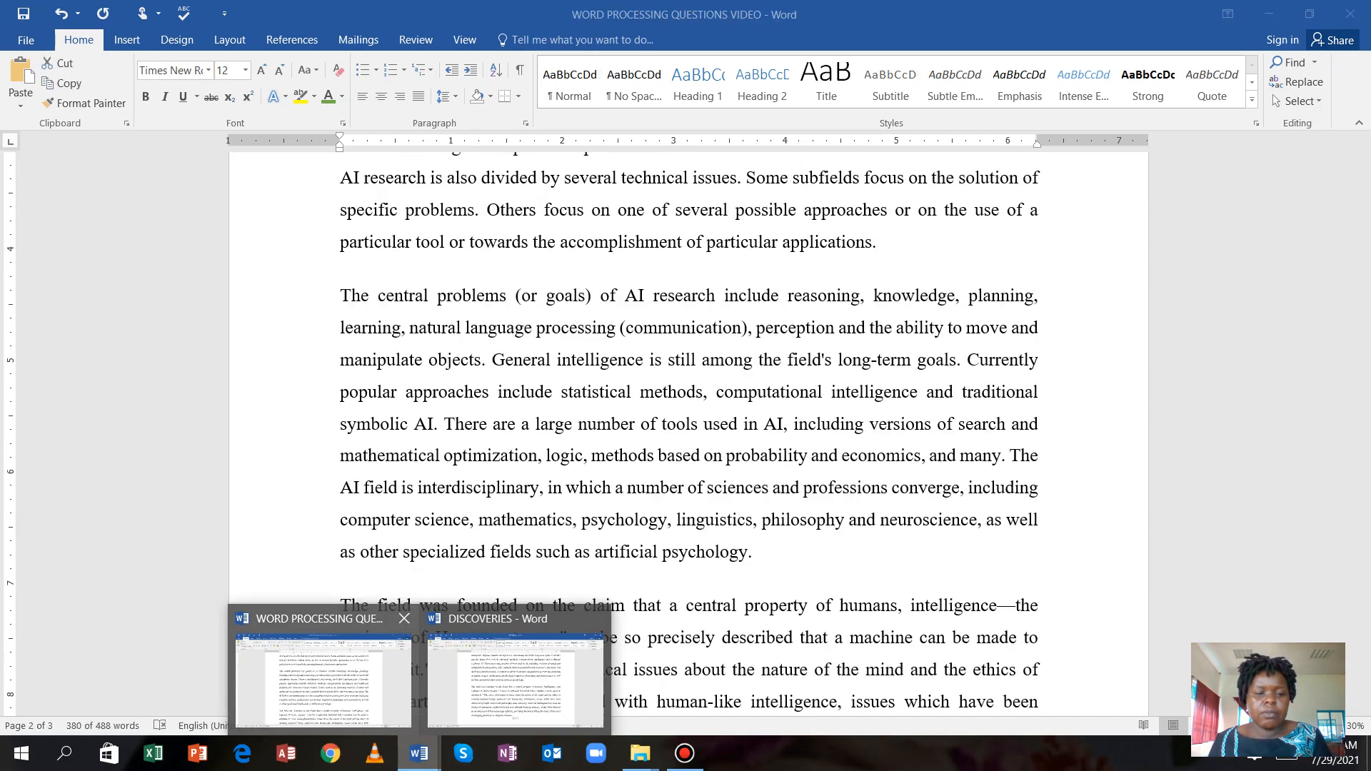
click(323, 678)
scroll(689, 429, up, 4)
scroll(688, 429, up, 15)
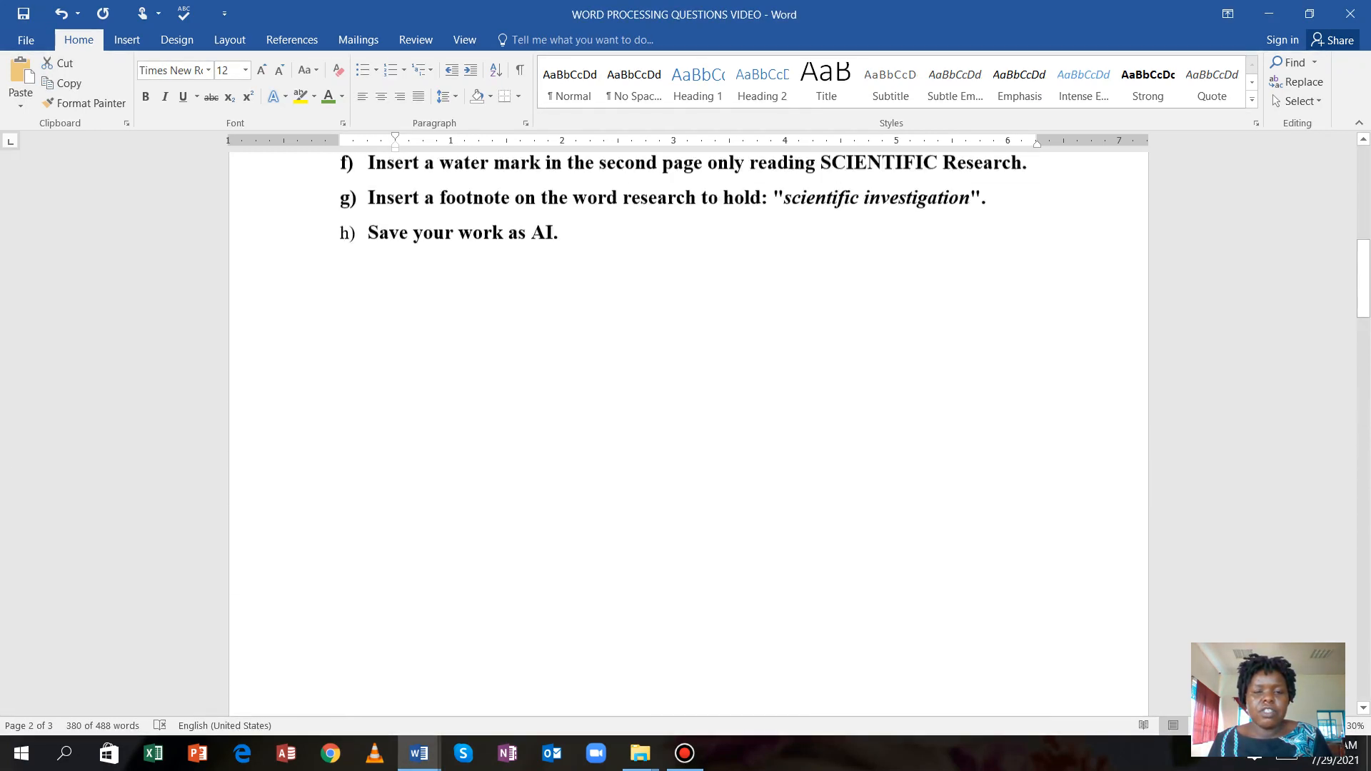
scroll(689, 429, up, 1)
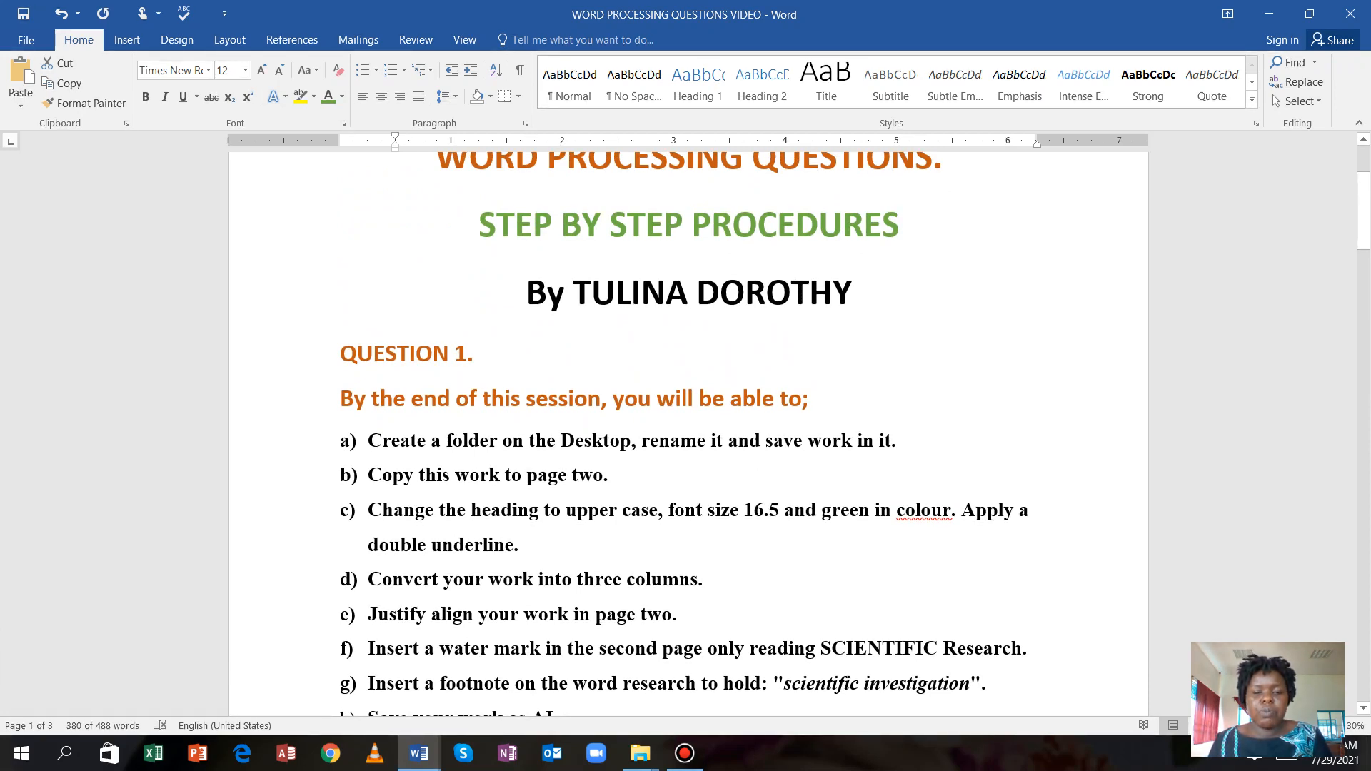
Switch to DISCOVERIES and select the article from the Artificial Intelligence title downward.
scroll(688, 429, down, 4)
mouse_move(420, 753)
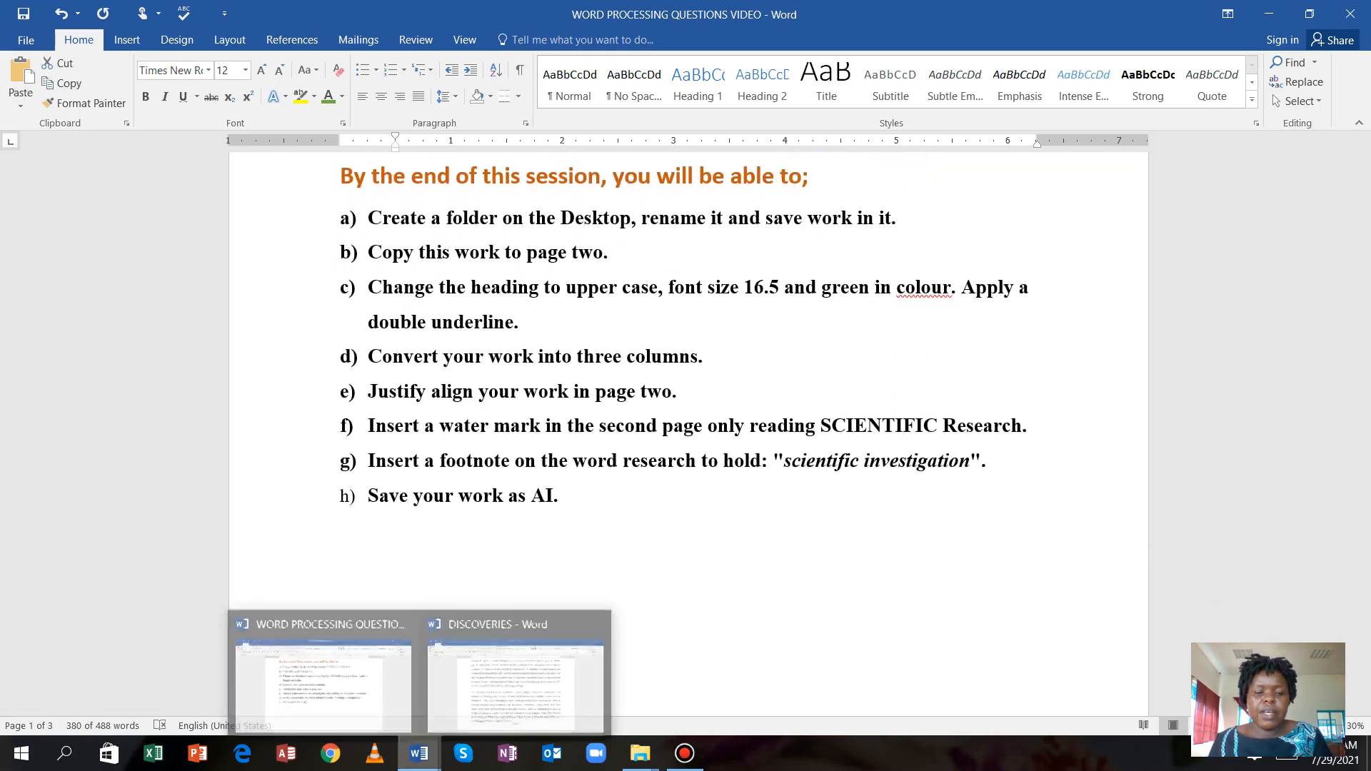
click(516, 675)
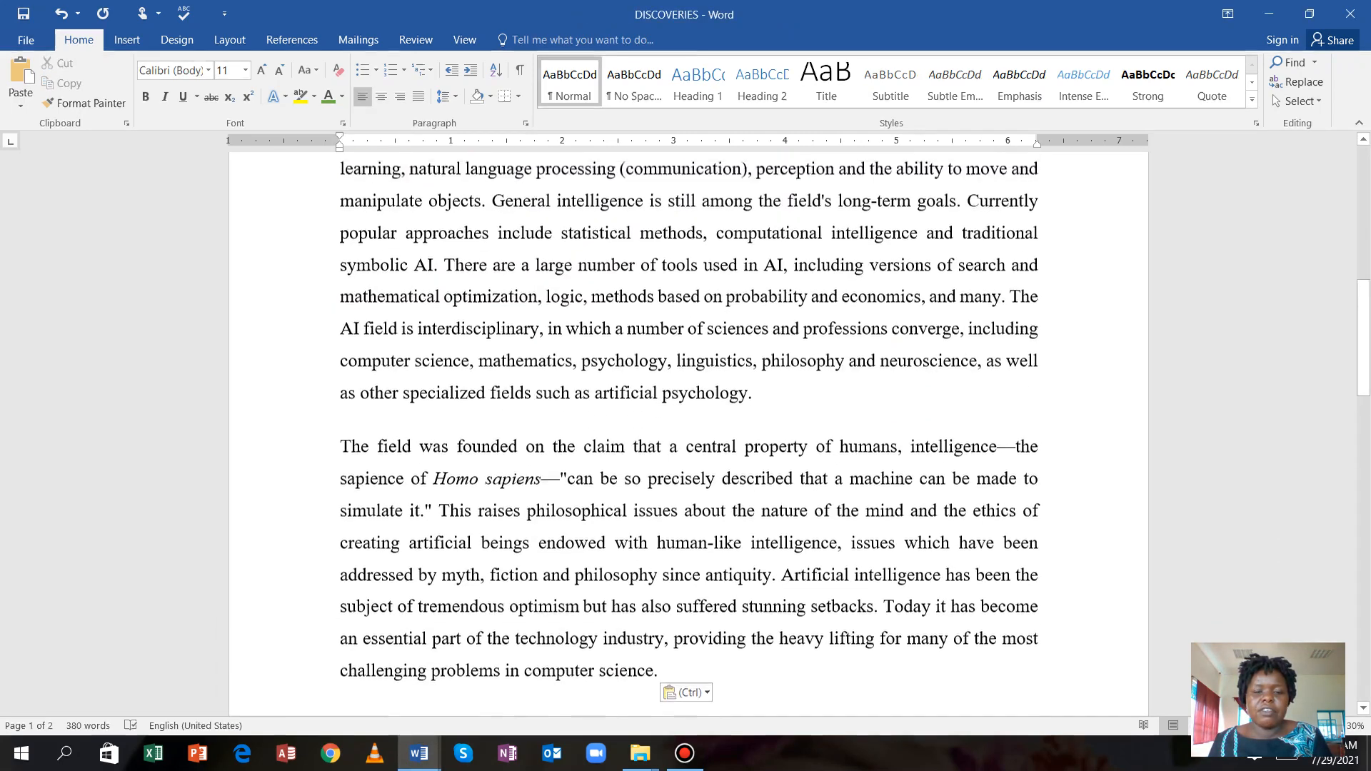
scroll(688, 429, up, 10)
scroll(688, 428, down, 3)
scroll(689, 429, down, 3)
scroll(688, 428, up, 6)
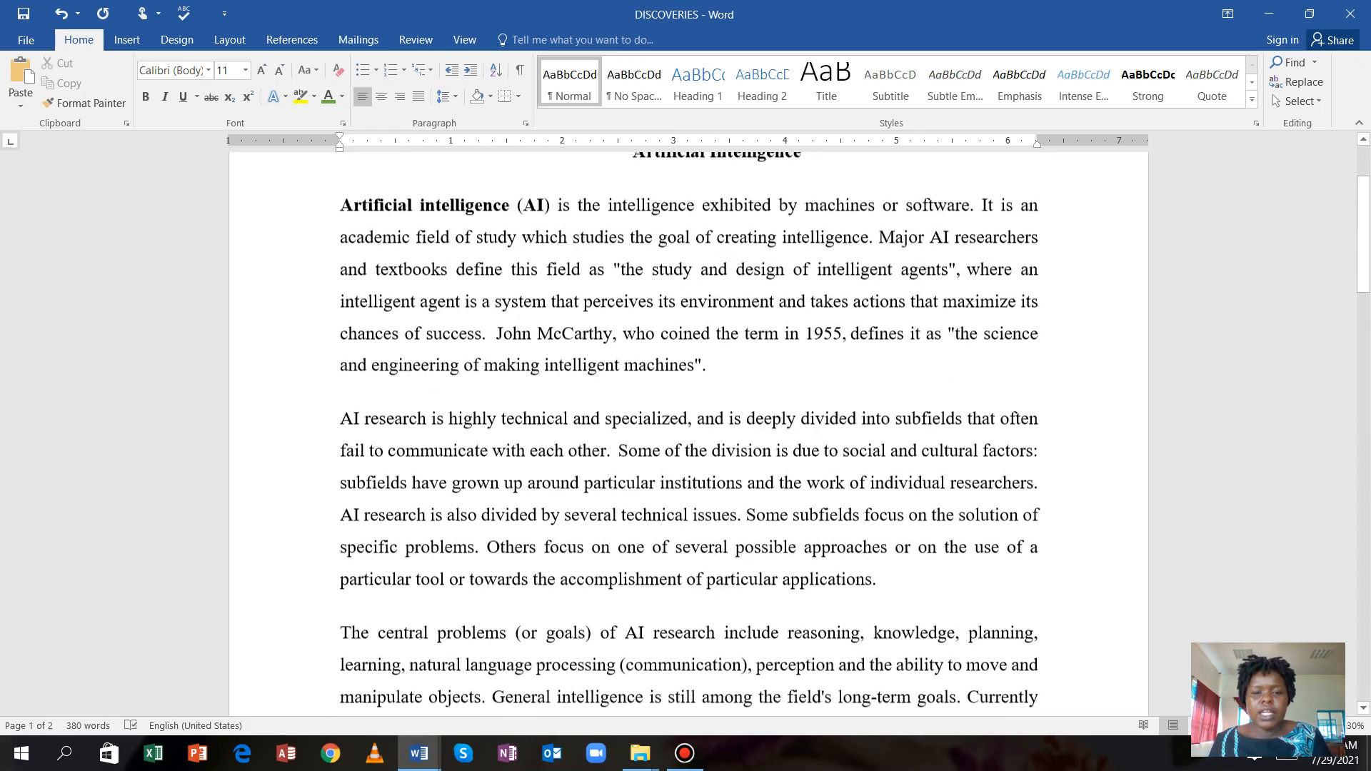
scroll(689, 428, down, 1)
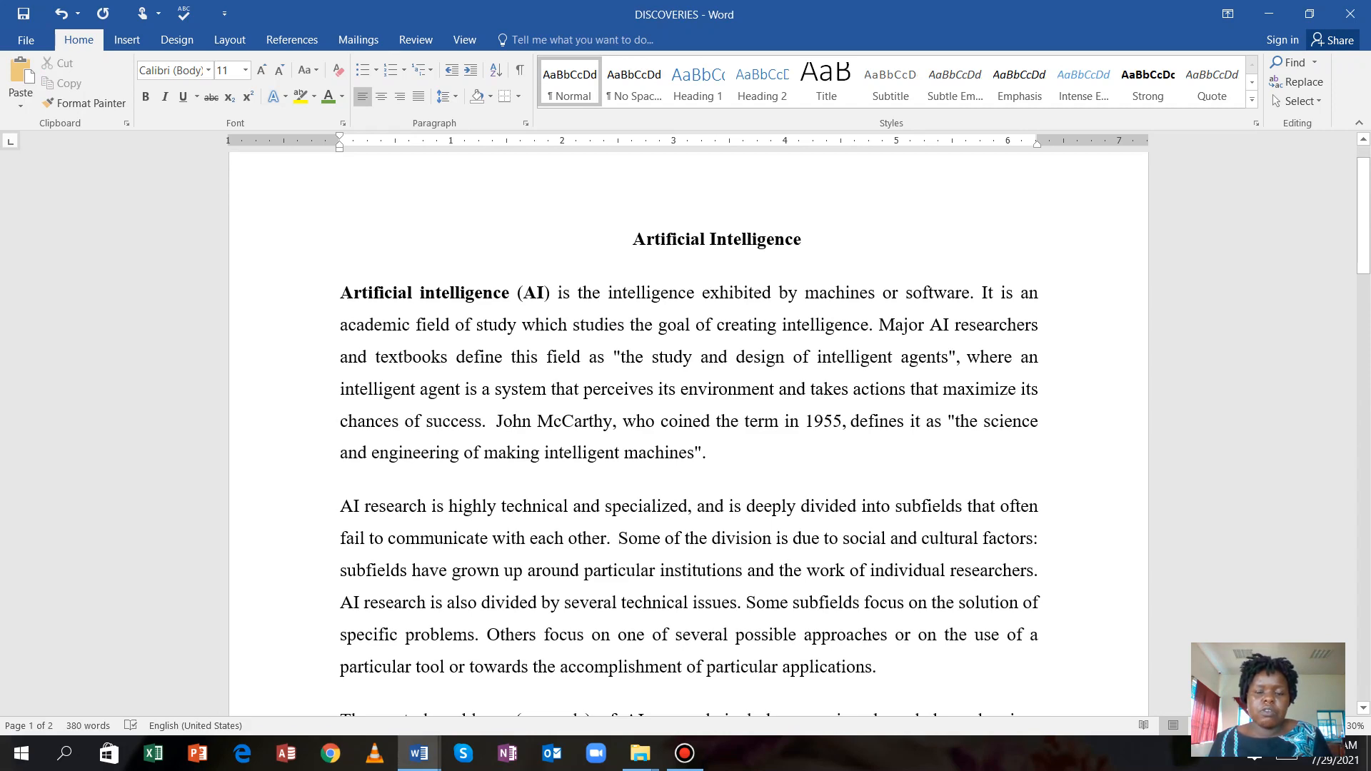
drag(631, 239, 740, 493)
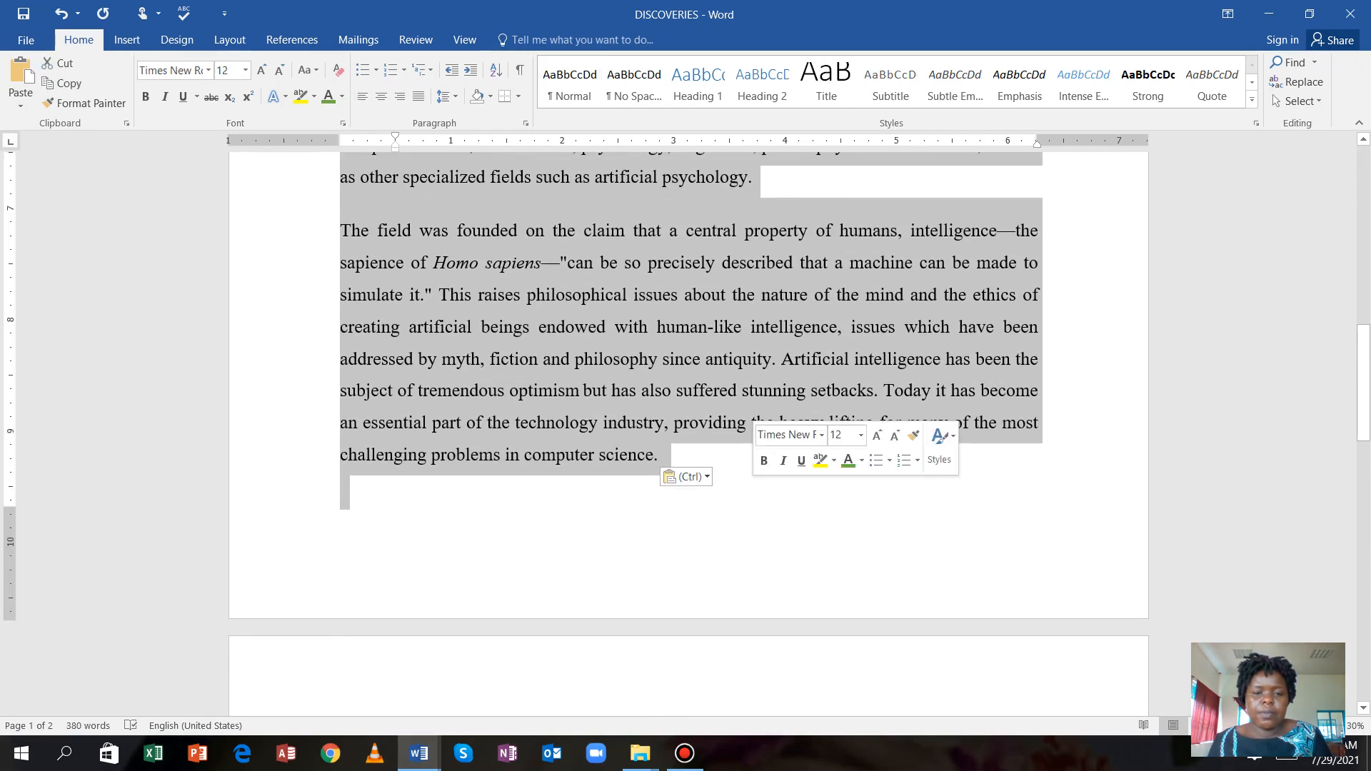
Copy the selected article and paste a second copy at the top of page 2.
click(64, 84)
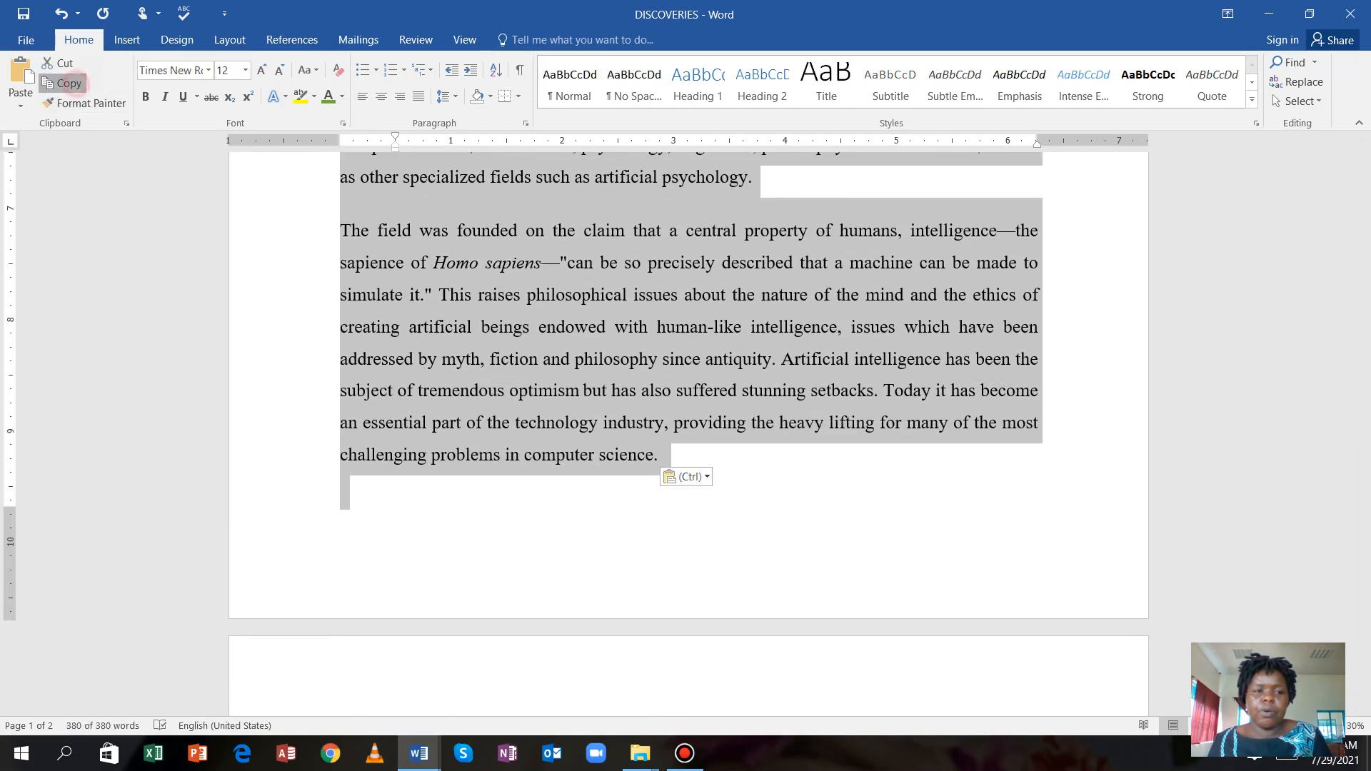
scroll(685, 429, down, 3)
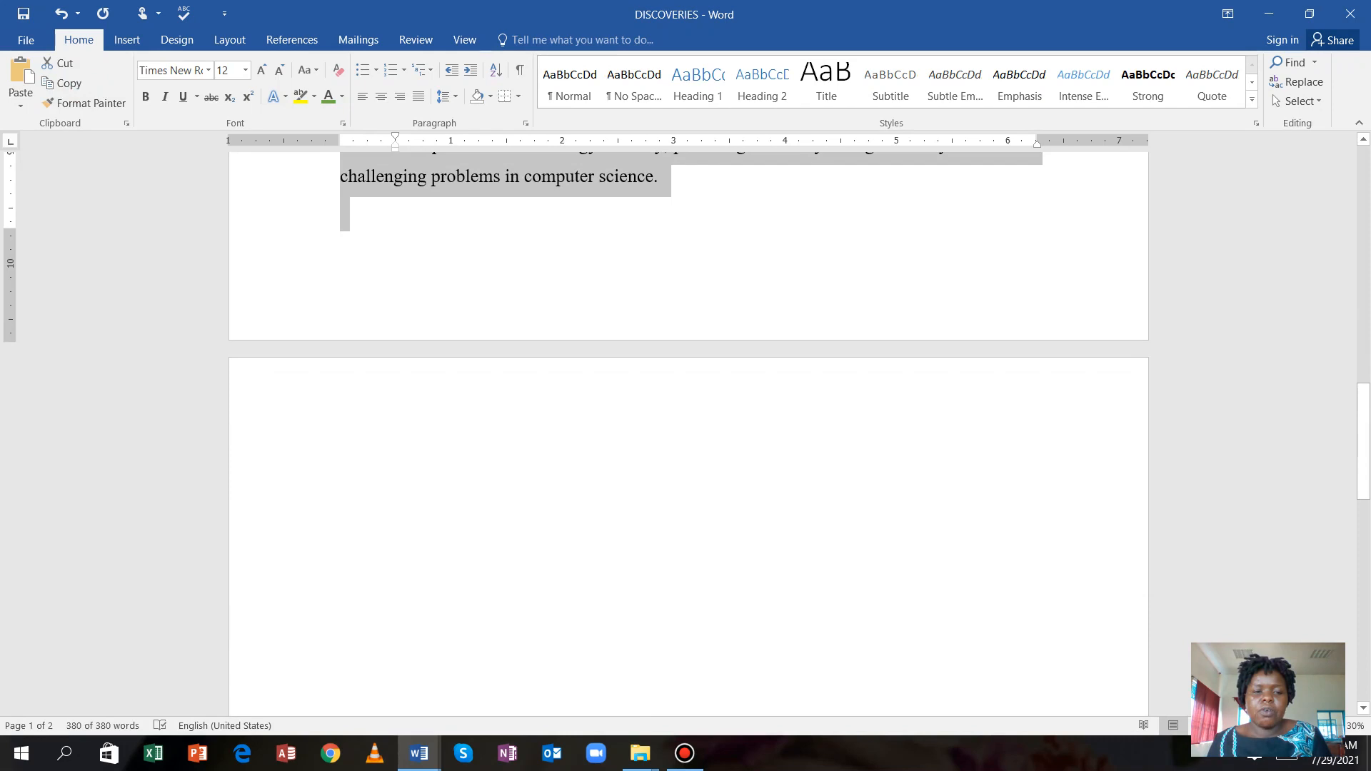
click(400, 457)
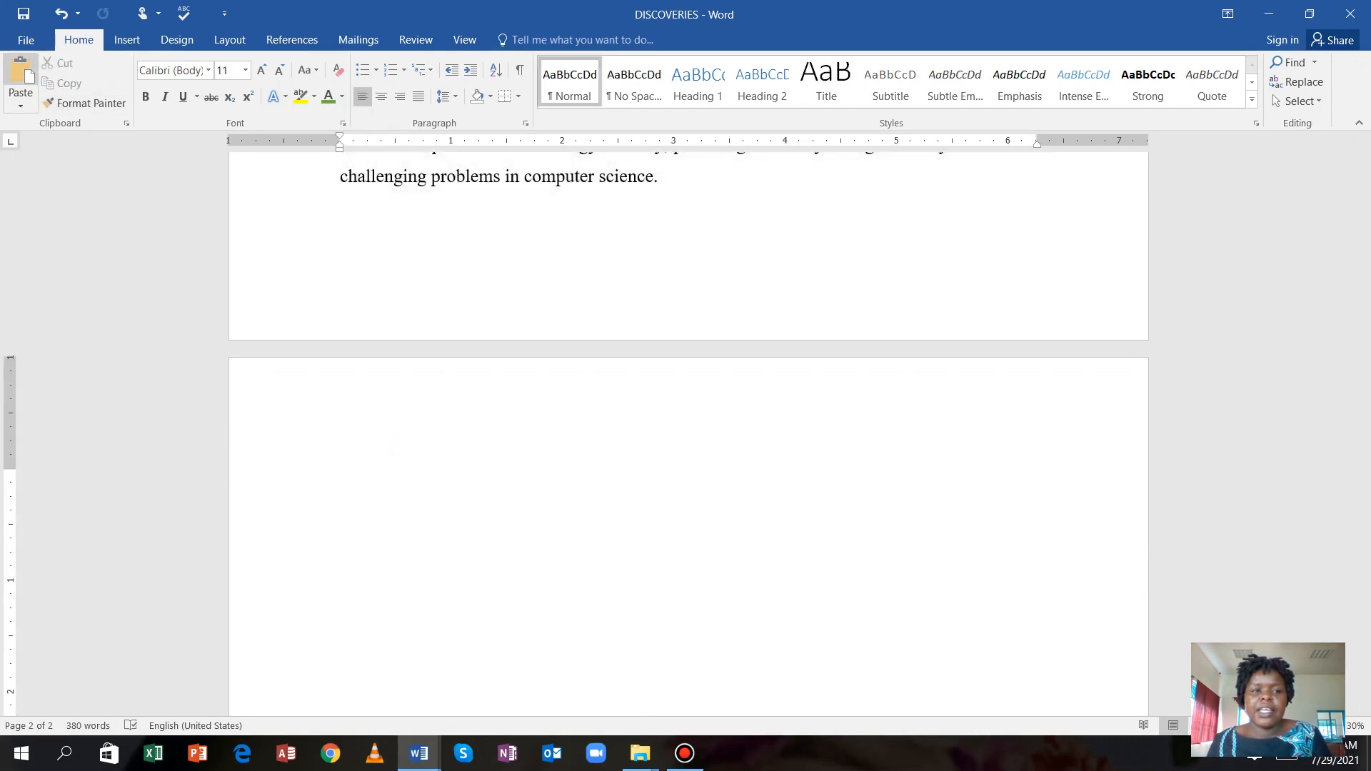
click(21, 79)
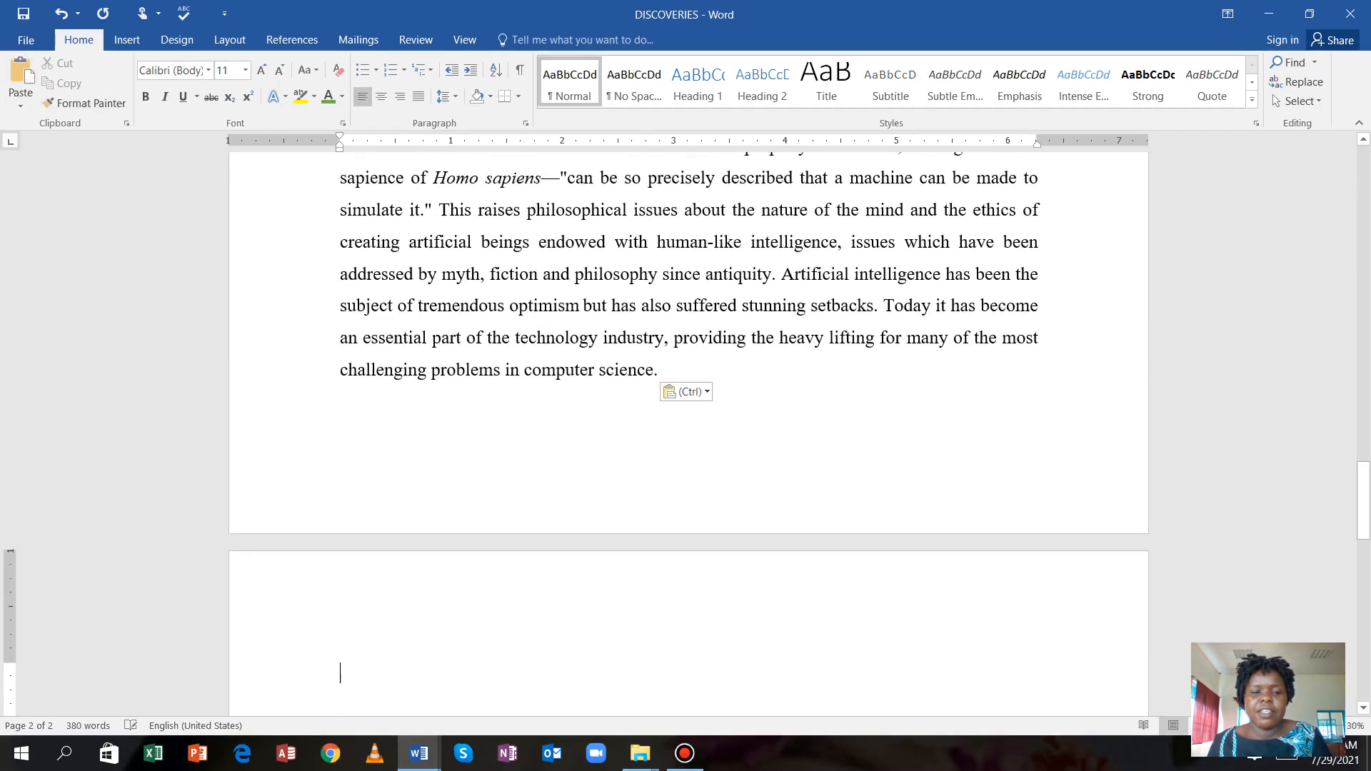
Check both article copies, then switch back to the WORD PROCESSING QUESTIONS VIDEO document.
scroll(689, 429, up, 10)
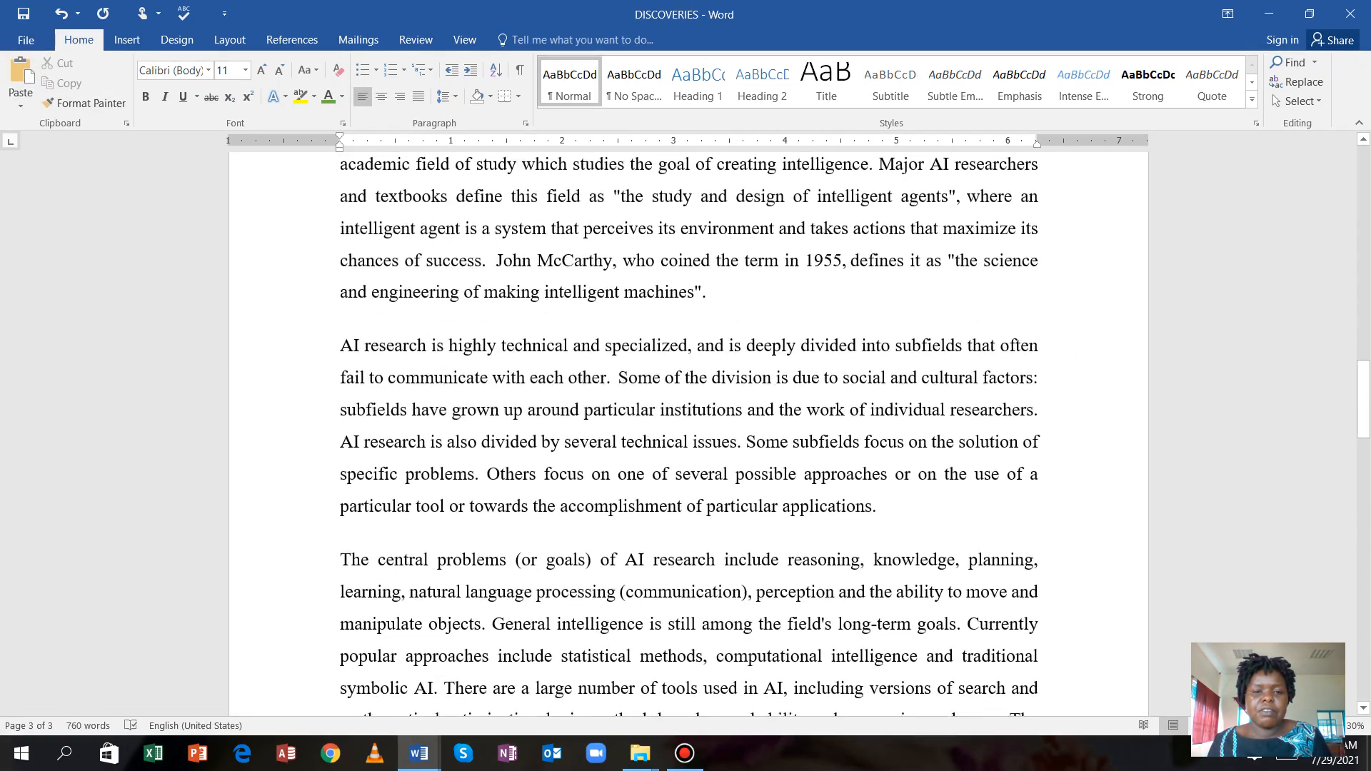
scroll(689, 429, up, 1)
scroll(689, 429, down, 9)
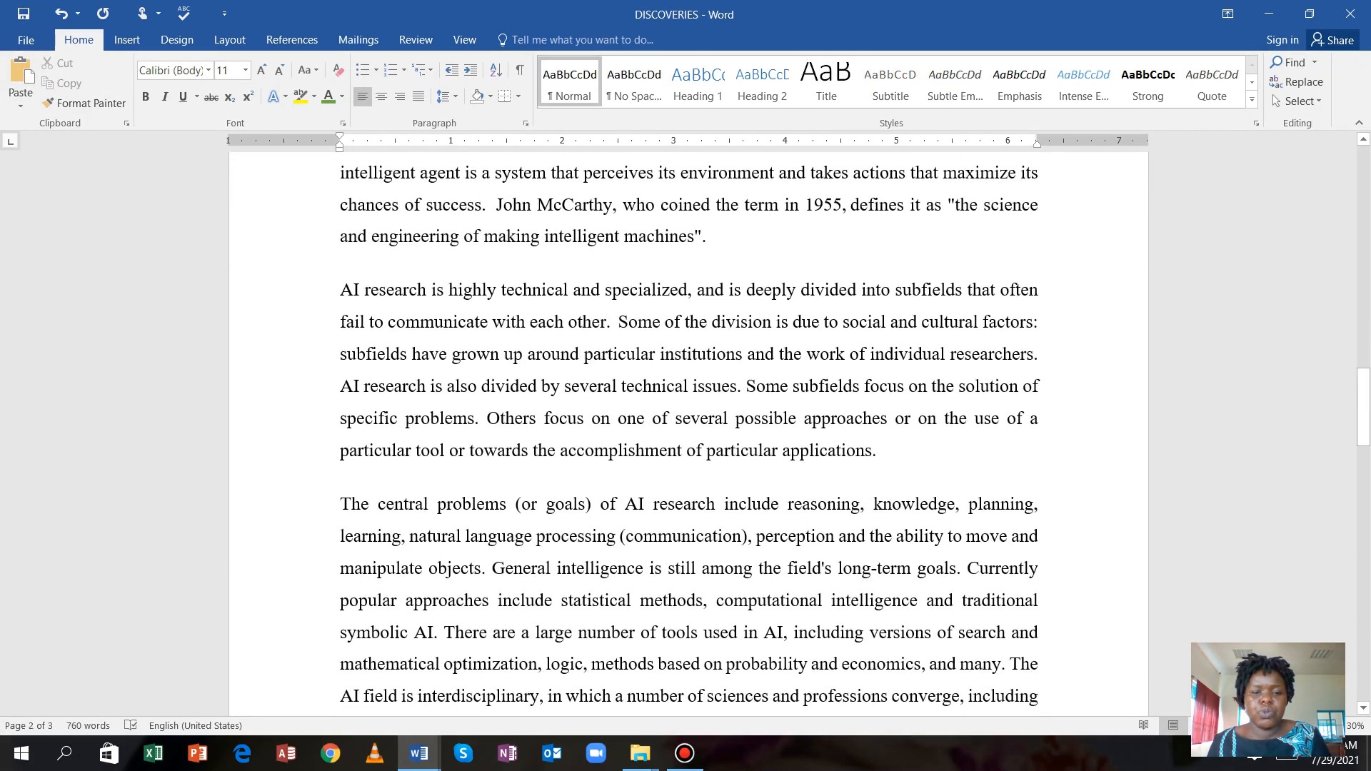
scroll(688, 428, up, 9)
scroll(689, 429, down, 9)
scroll(689, 428, up, 2)
scroll(688, 429, down, 2)
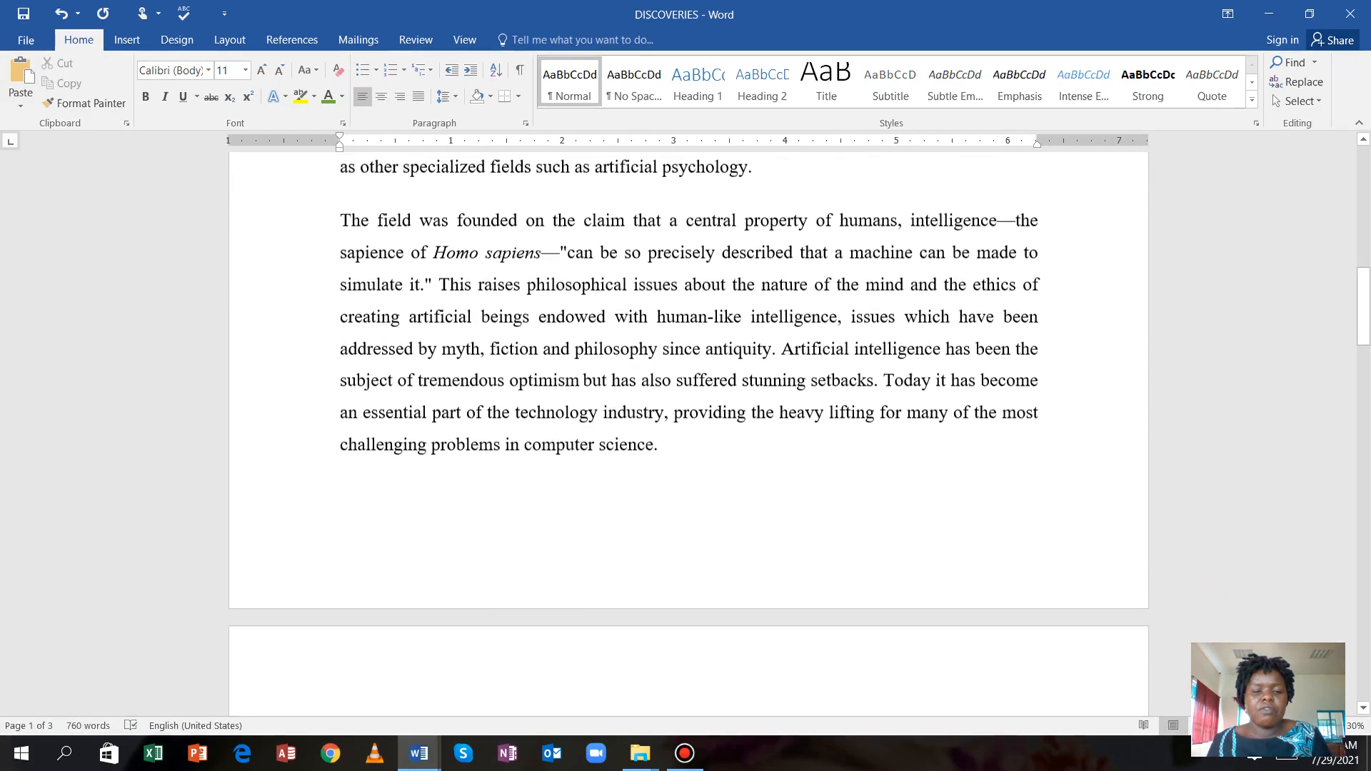
scroll(689, 428, up, 9)
scroll(689, 428, down, 8)
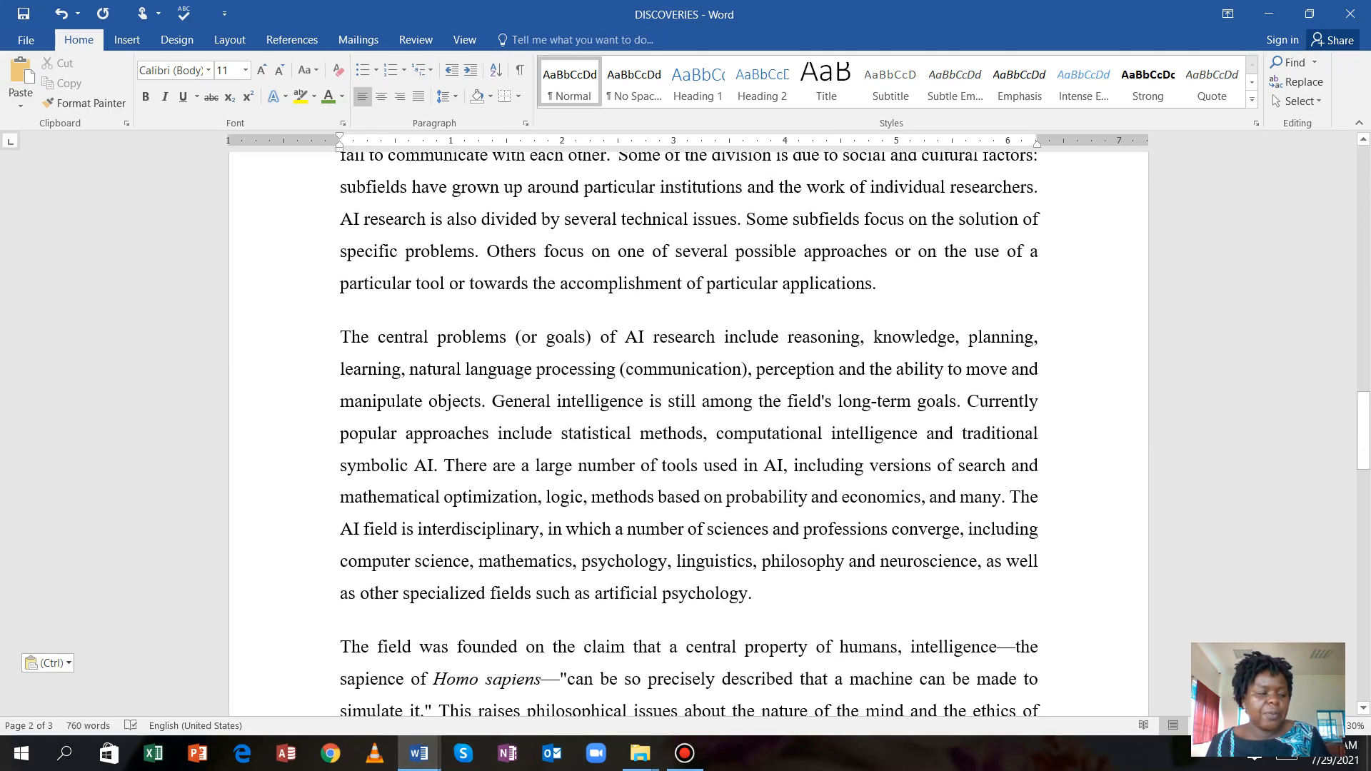
click(419, 754)
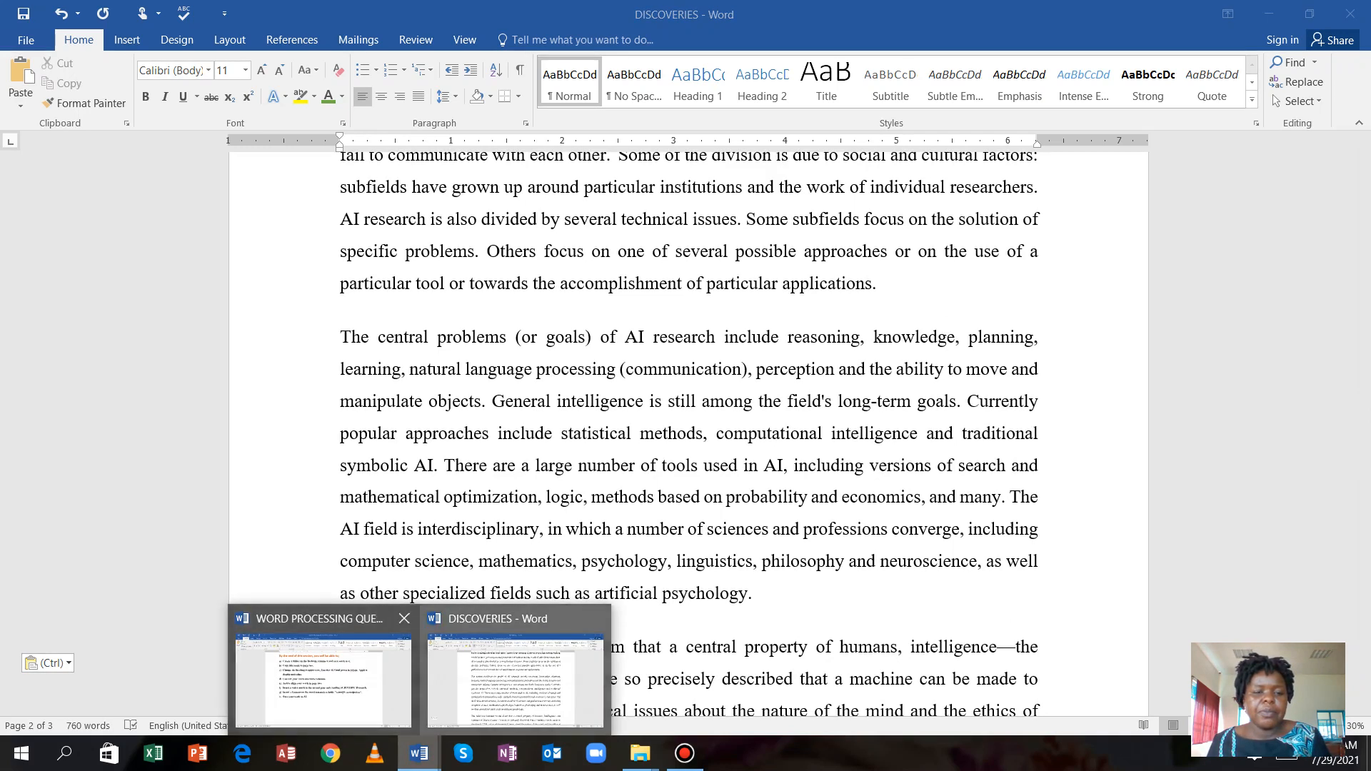
click(321, 675)
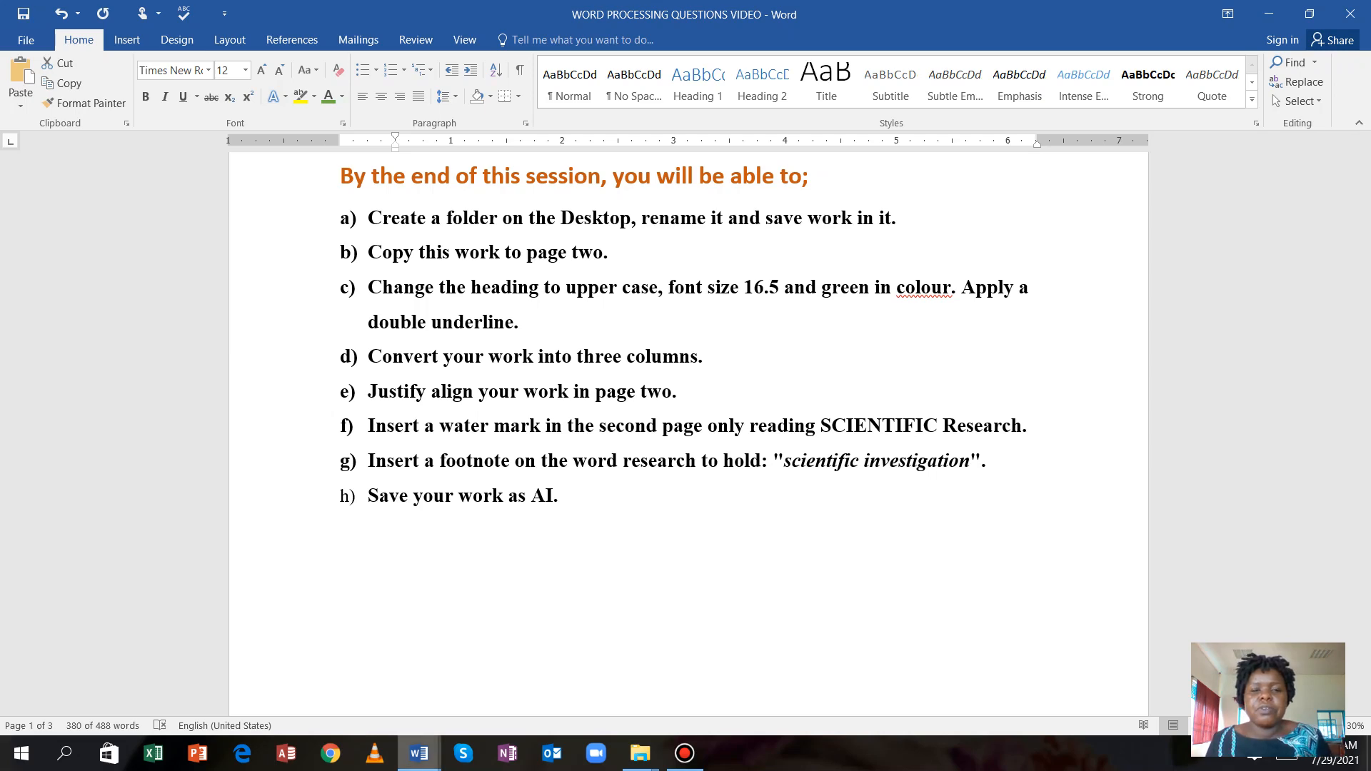
Switch to DISCOVERIES and select the 'Artificial Intelligence' heading on page two.
mouse_move(419, 754)
click(517, 735)
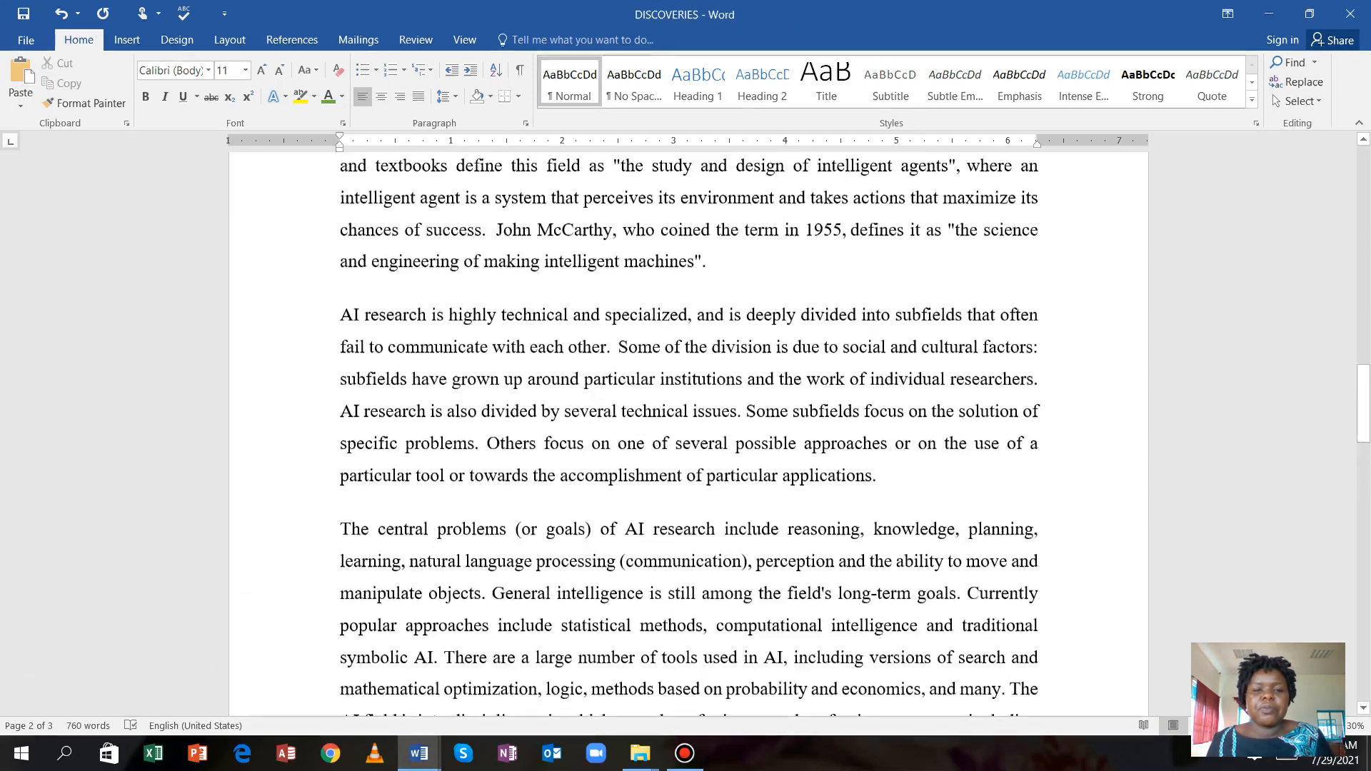
scroll(689, 435, up, 18)
scroll(688, 434, up, 5)
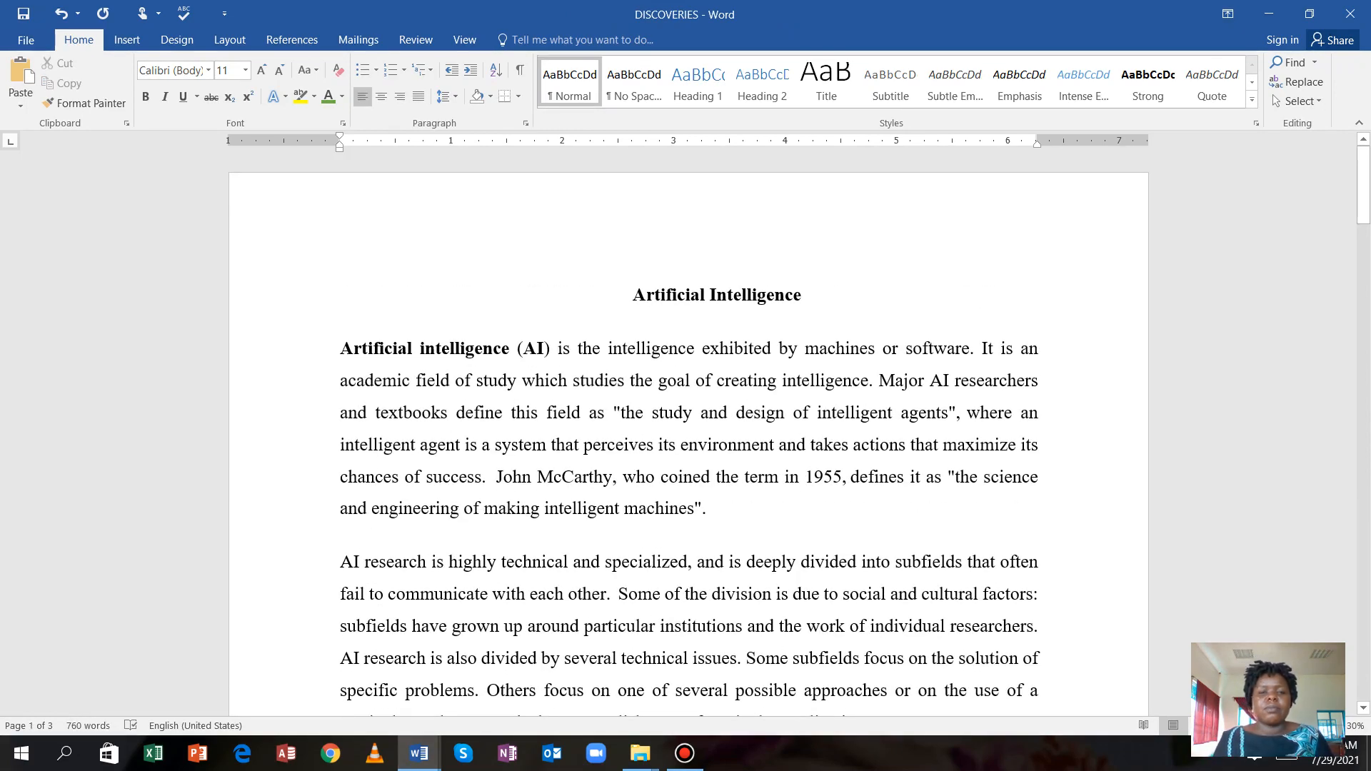
scroll(688, 435, down, 18)
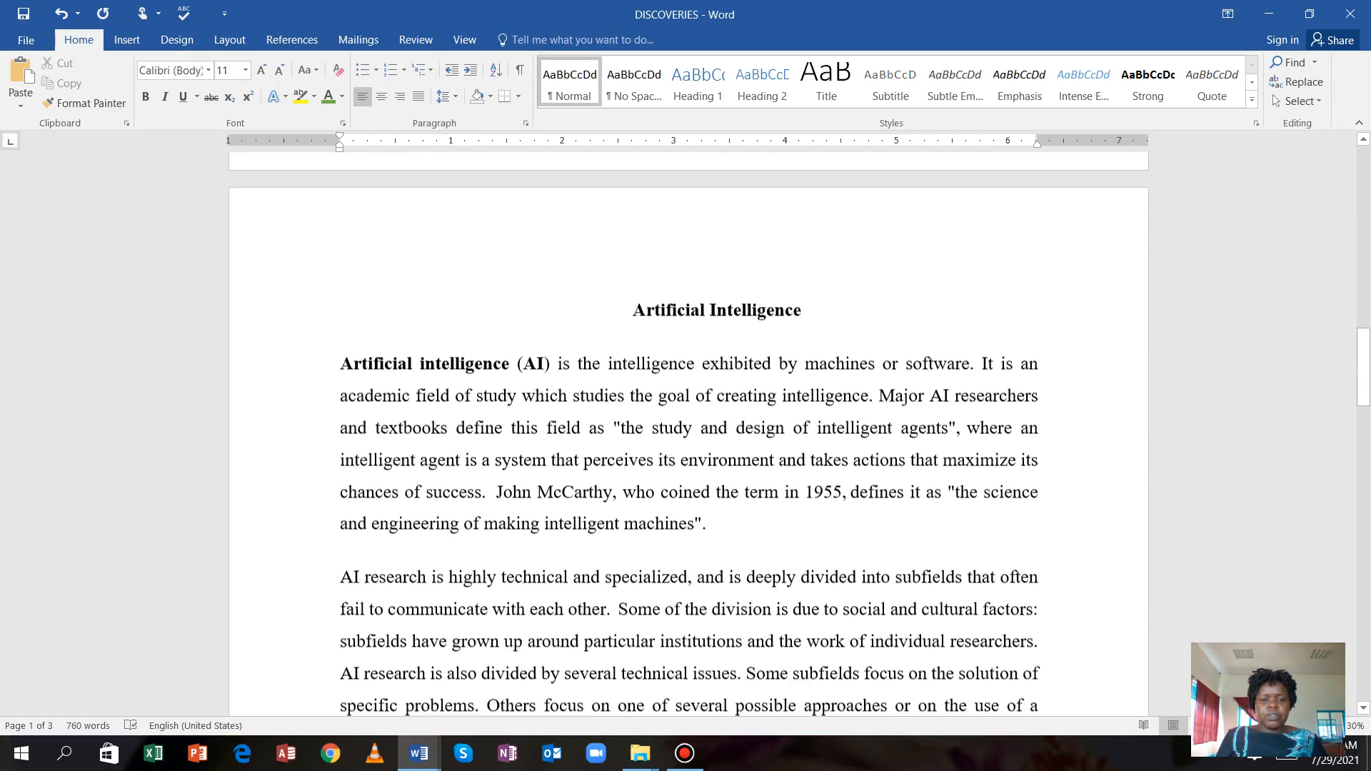
scroll(689, 435, down, 2)
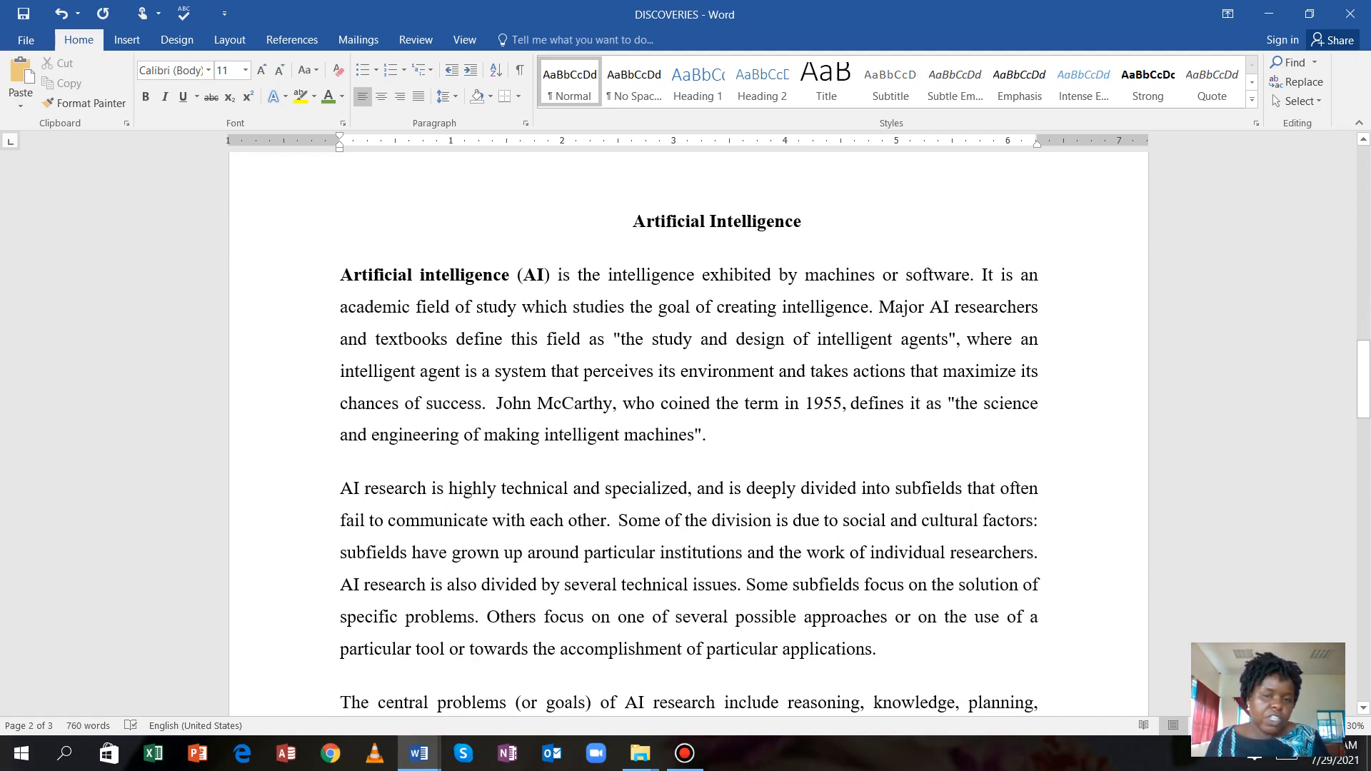
drag(632, 221, 811, 223)
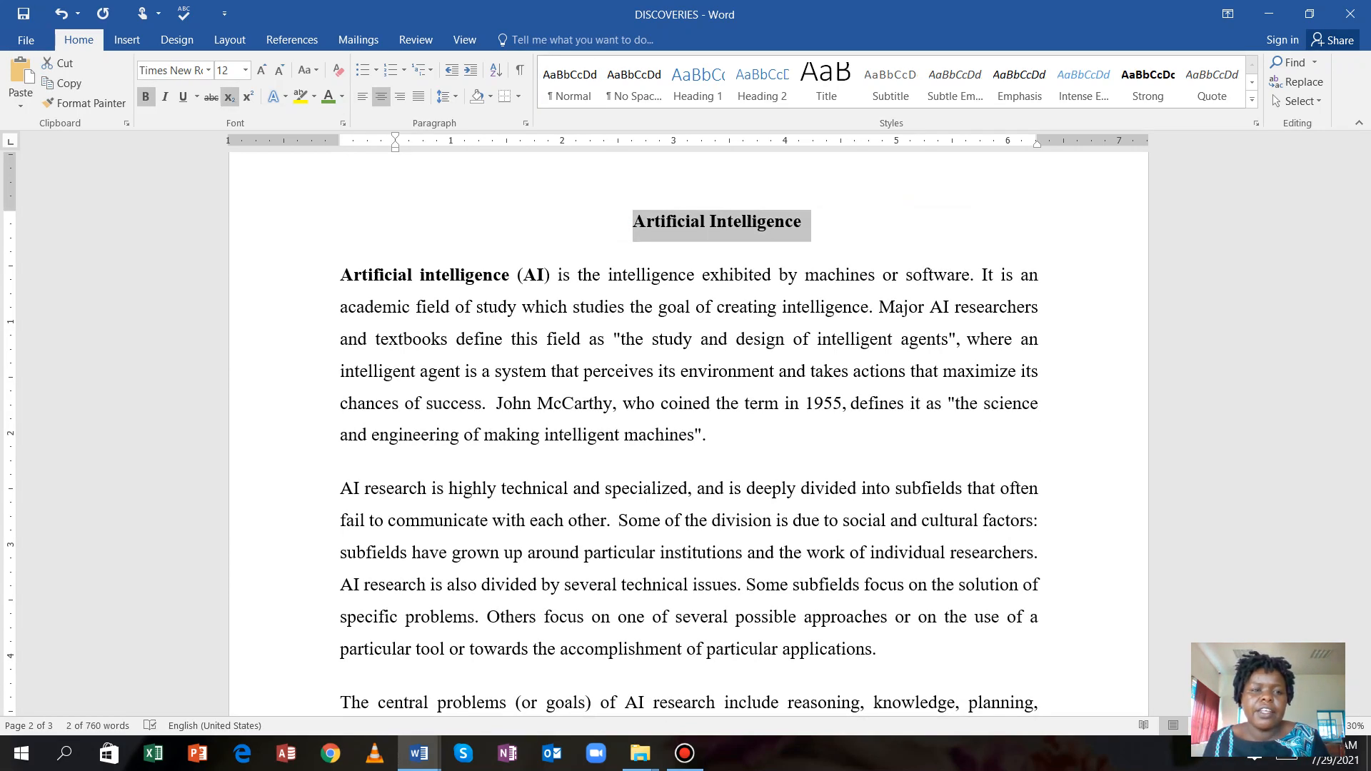
Change the page-two Artificial Intelligence heading to UPPERCASE and set its font size to 16.5.
click(308, 69)
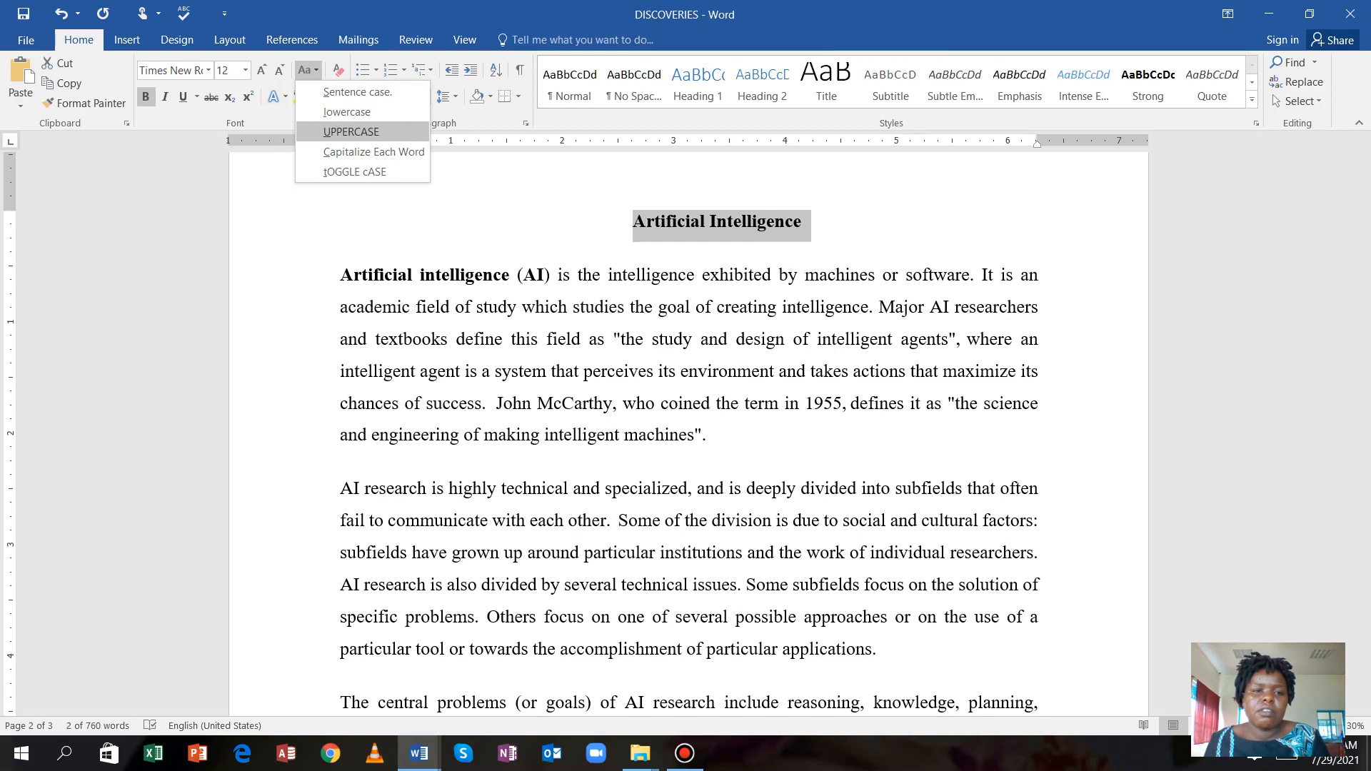
key(Return)
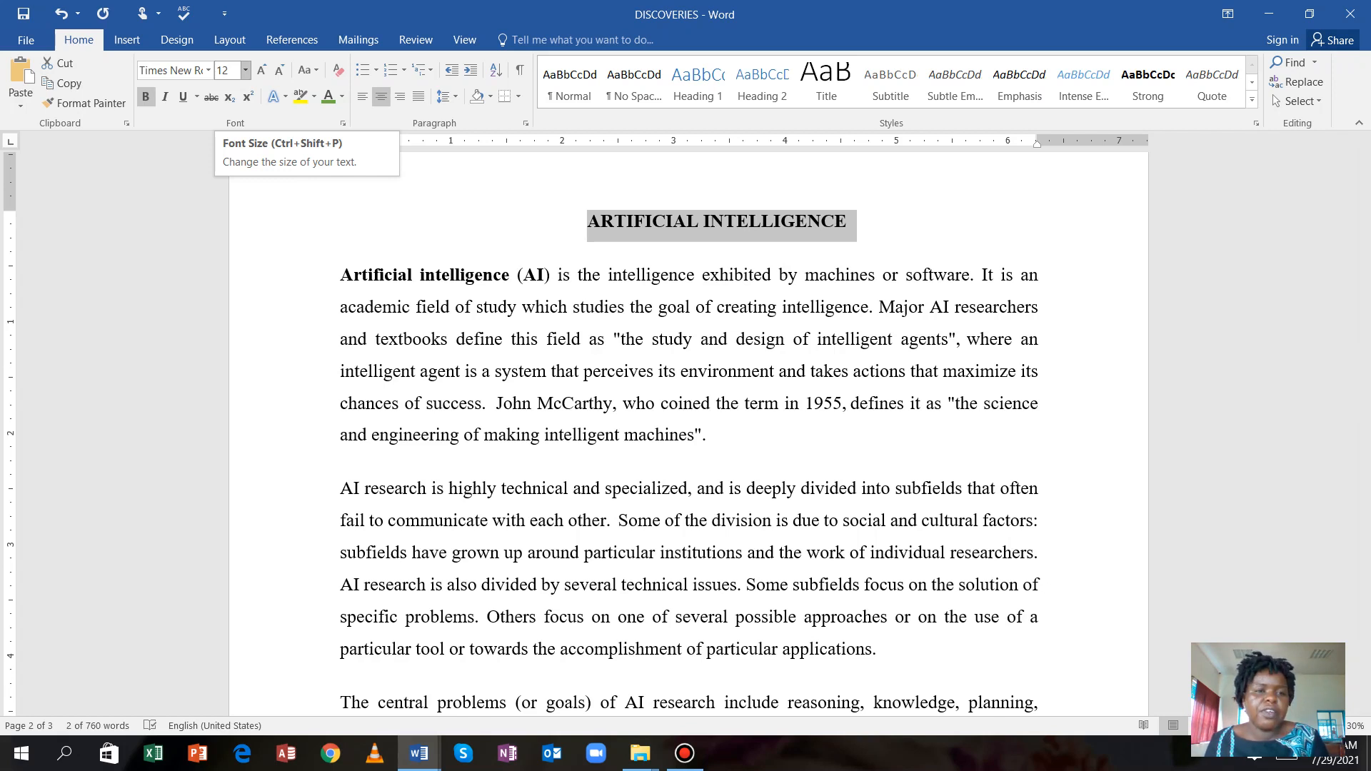
click(245, 69)
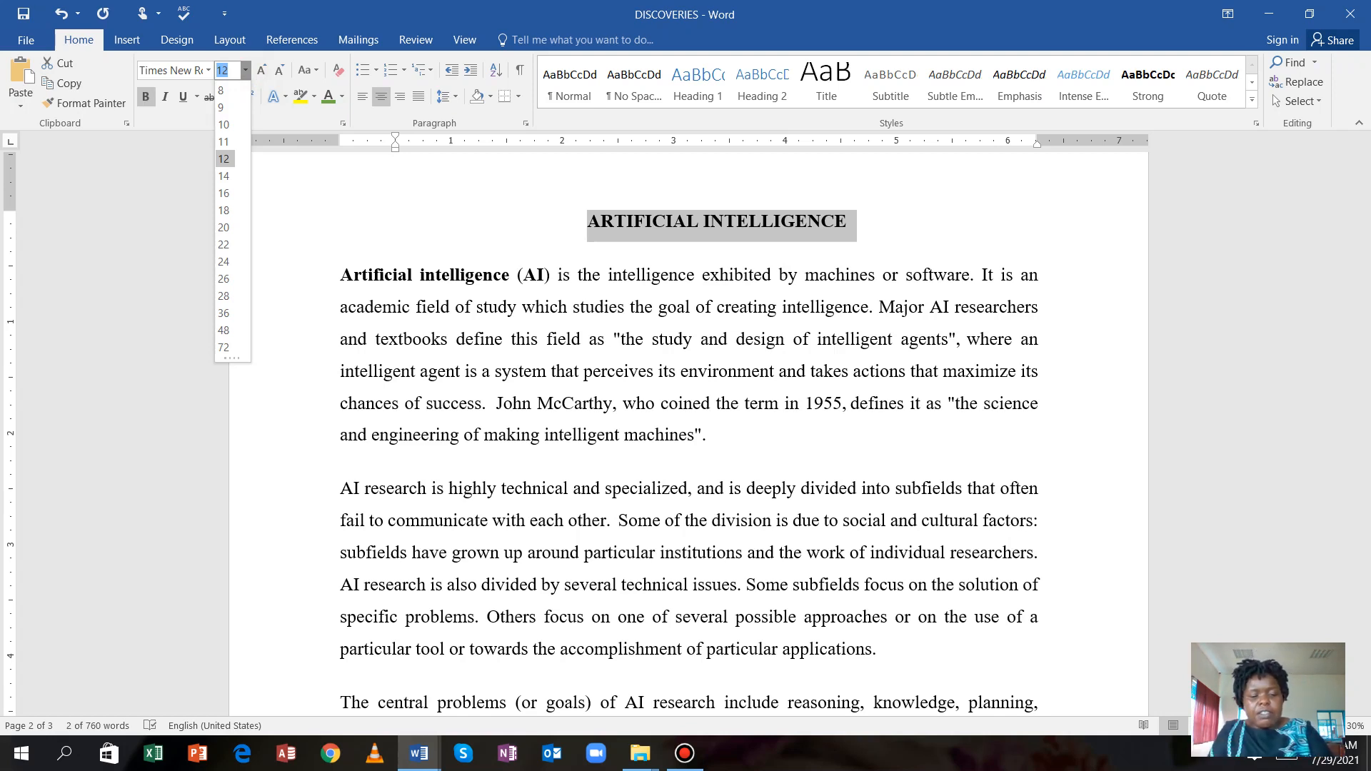
key(Down)
key(Down)
text(.5)
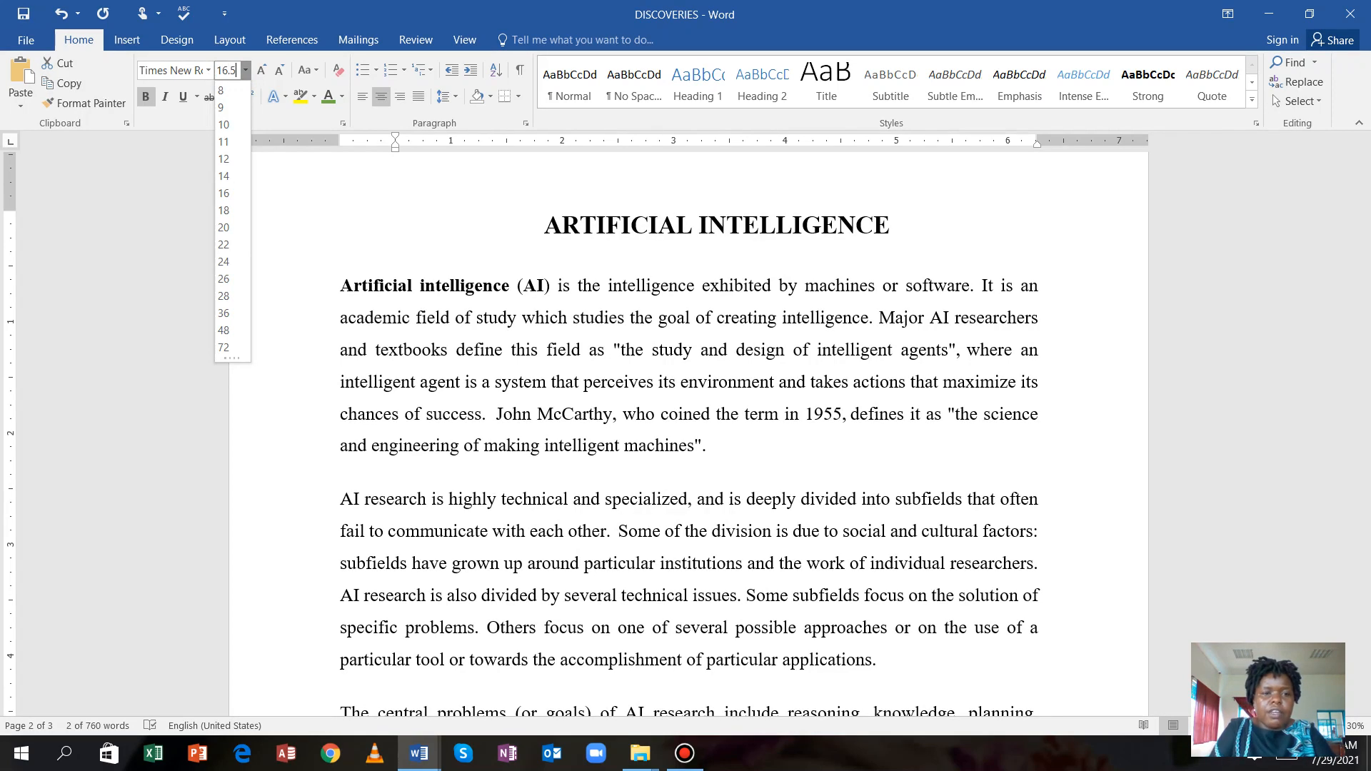
key(Return)
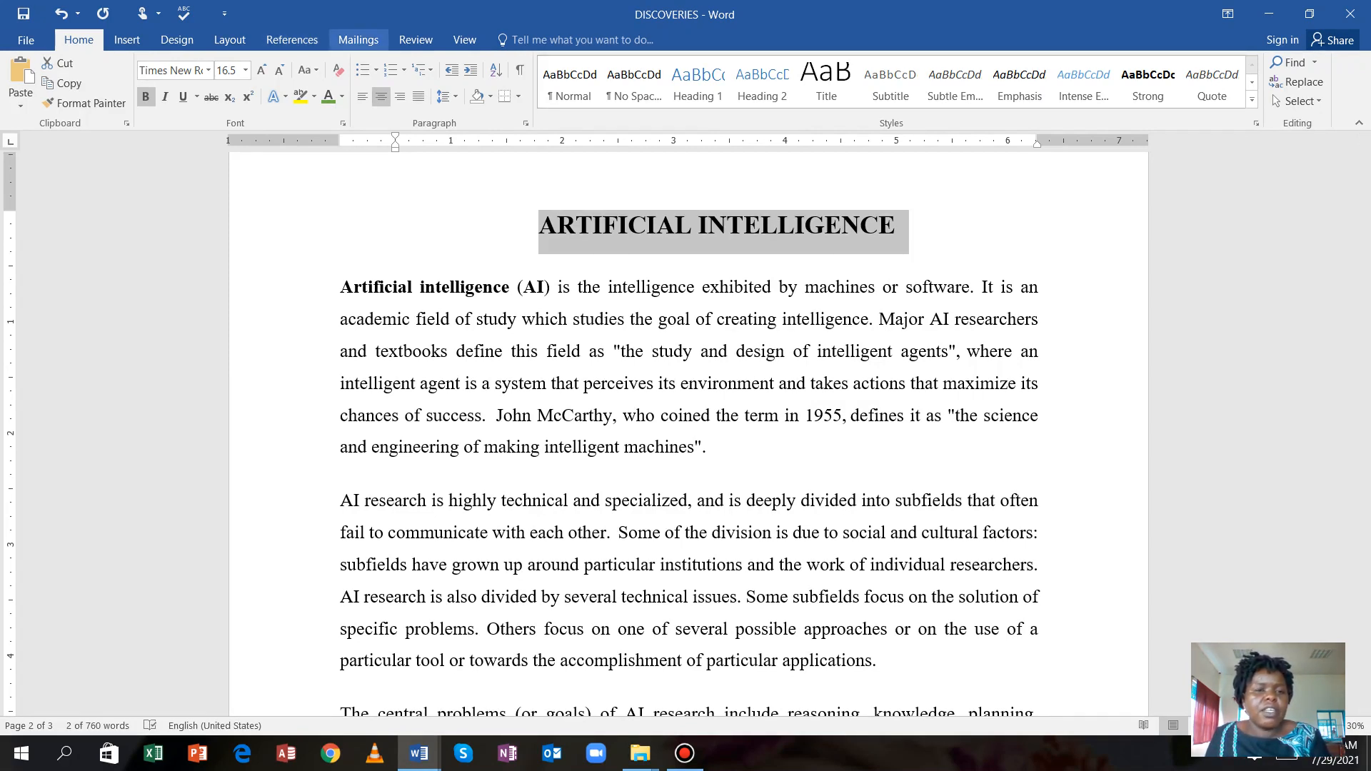
Apply Green font colour and a double-line underline to the ARTIFICIAL INTELLIGENCE heading.
click(342, 97)
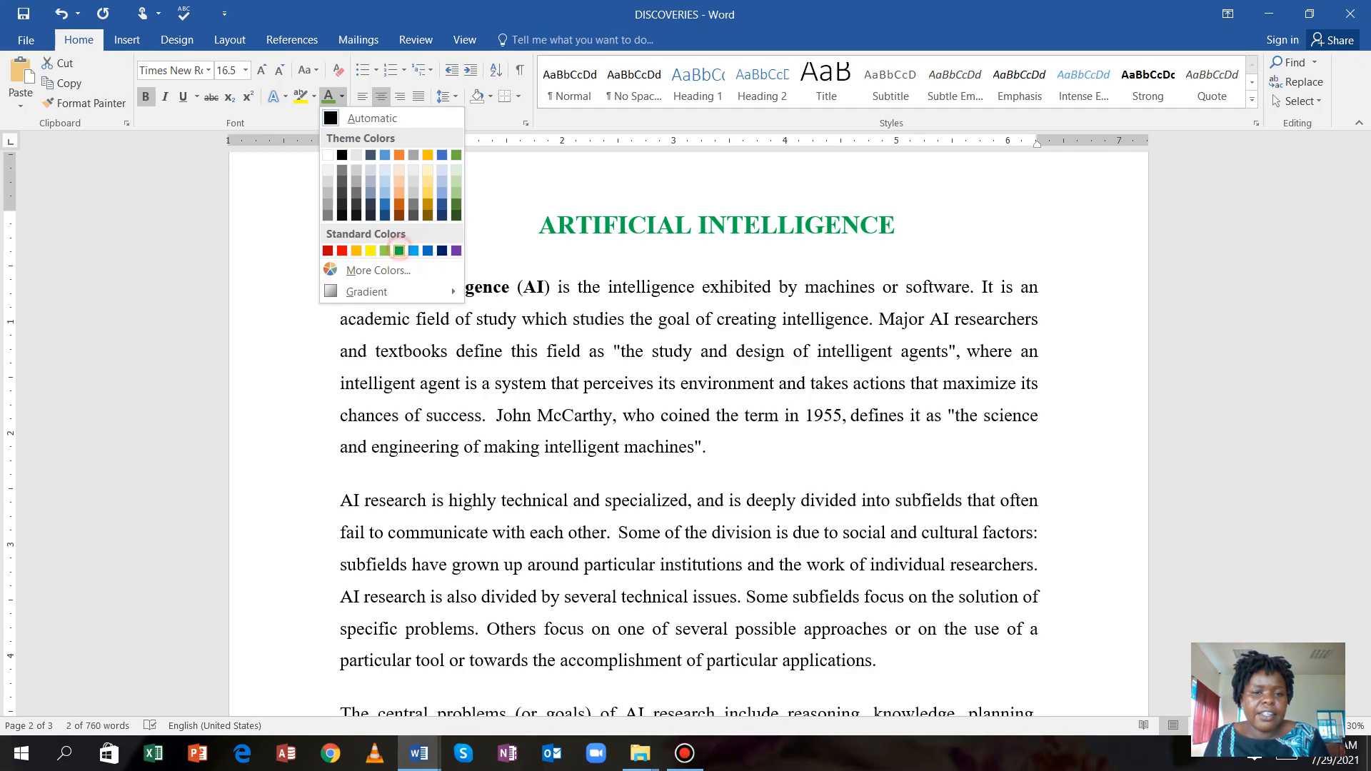
click(399, 251)
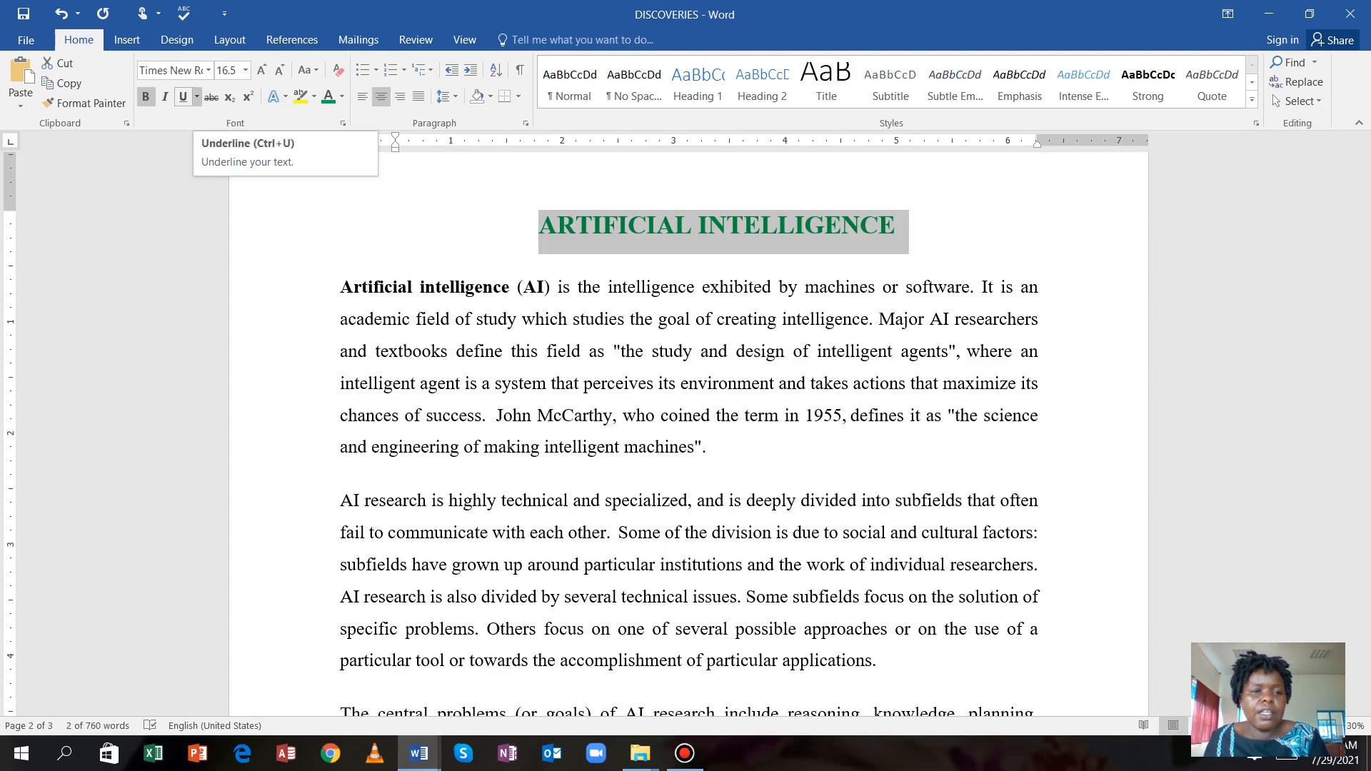
click(197, 96)
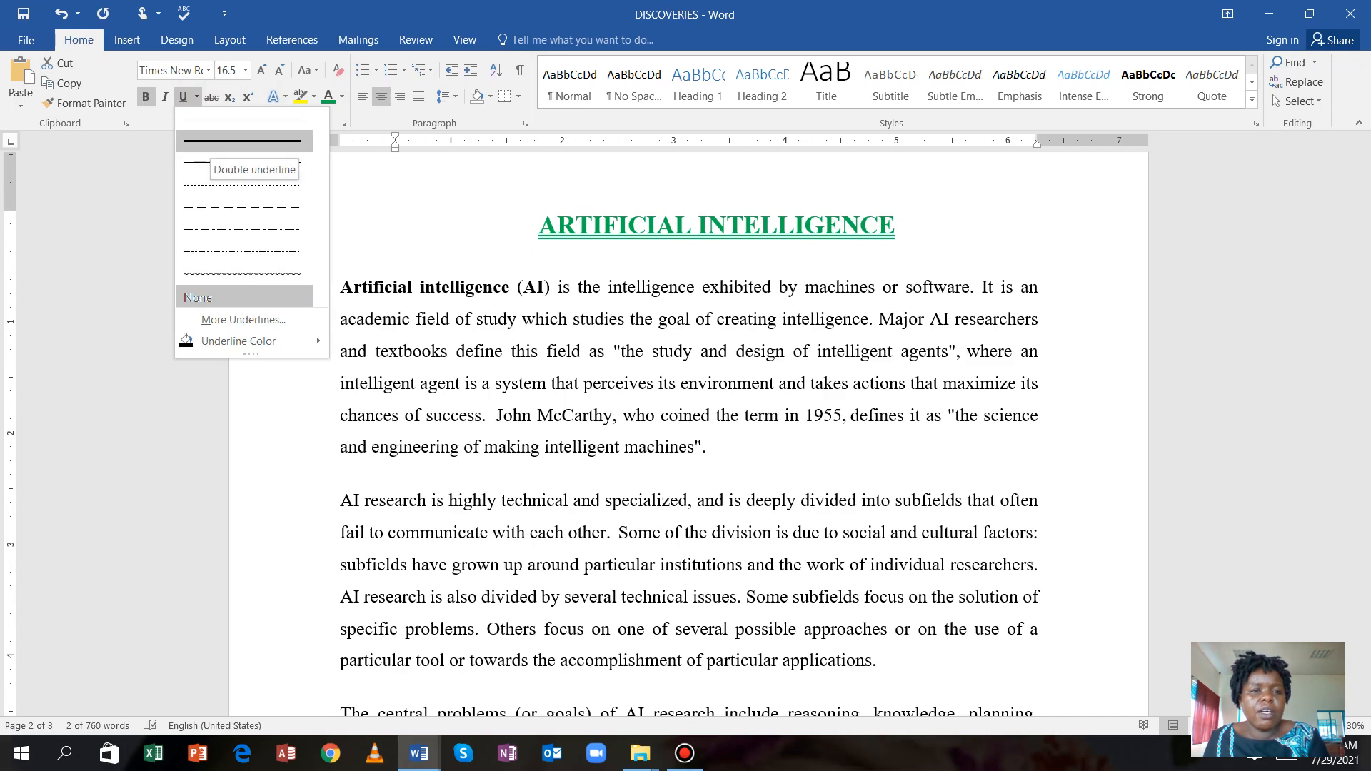
click(215, 141)
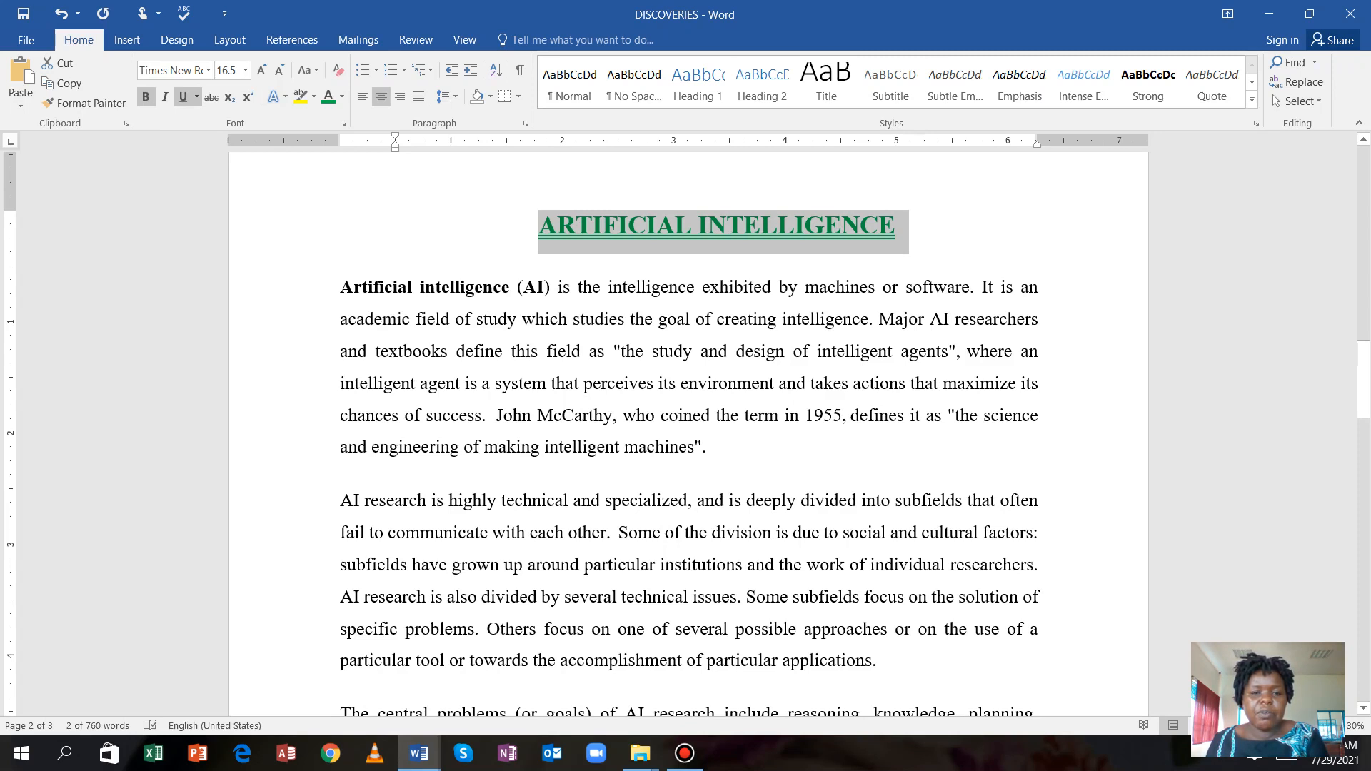
click(502, 223)
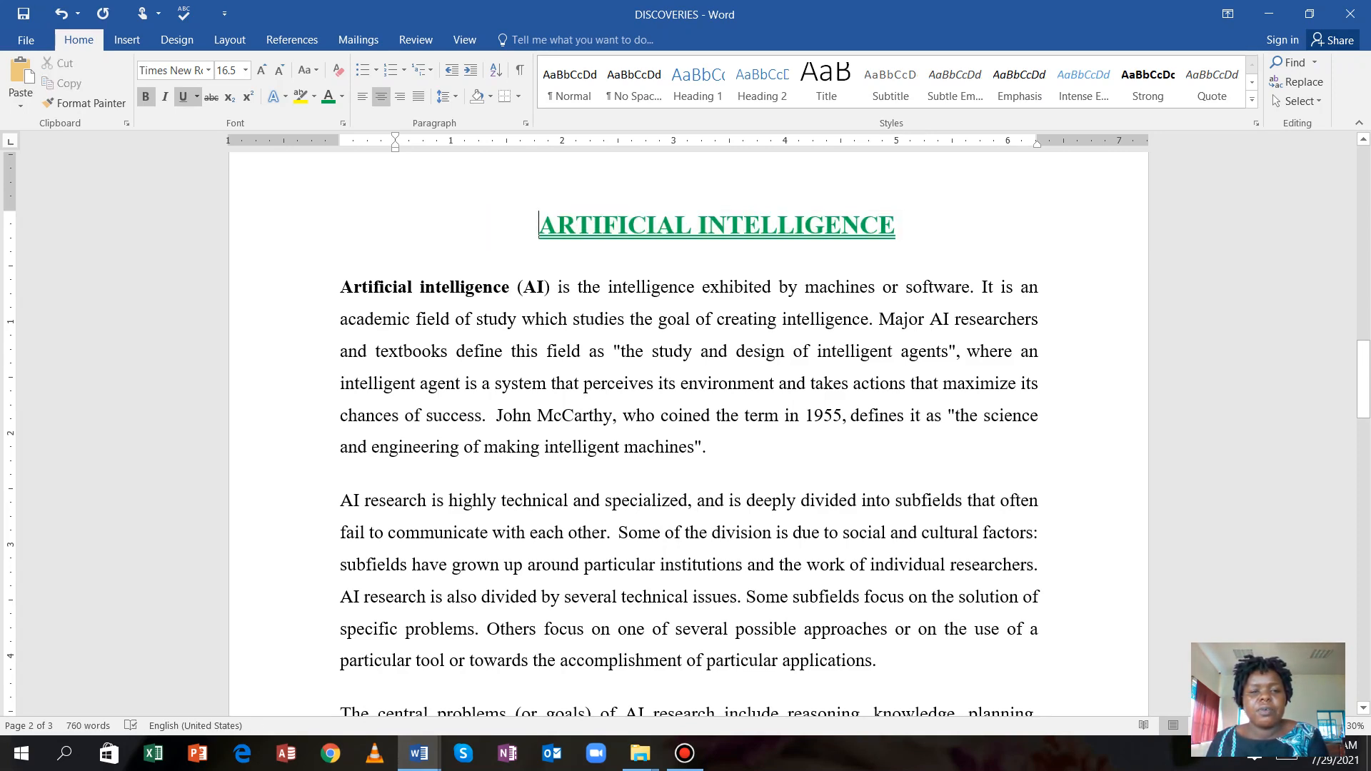
Select the article paragraphs below the page-two heading and set them to Three columns.
drag(336, 260, 672, 707)
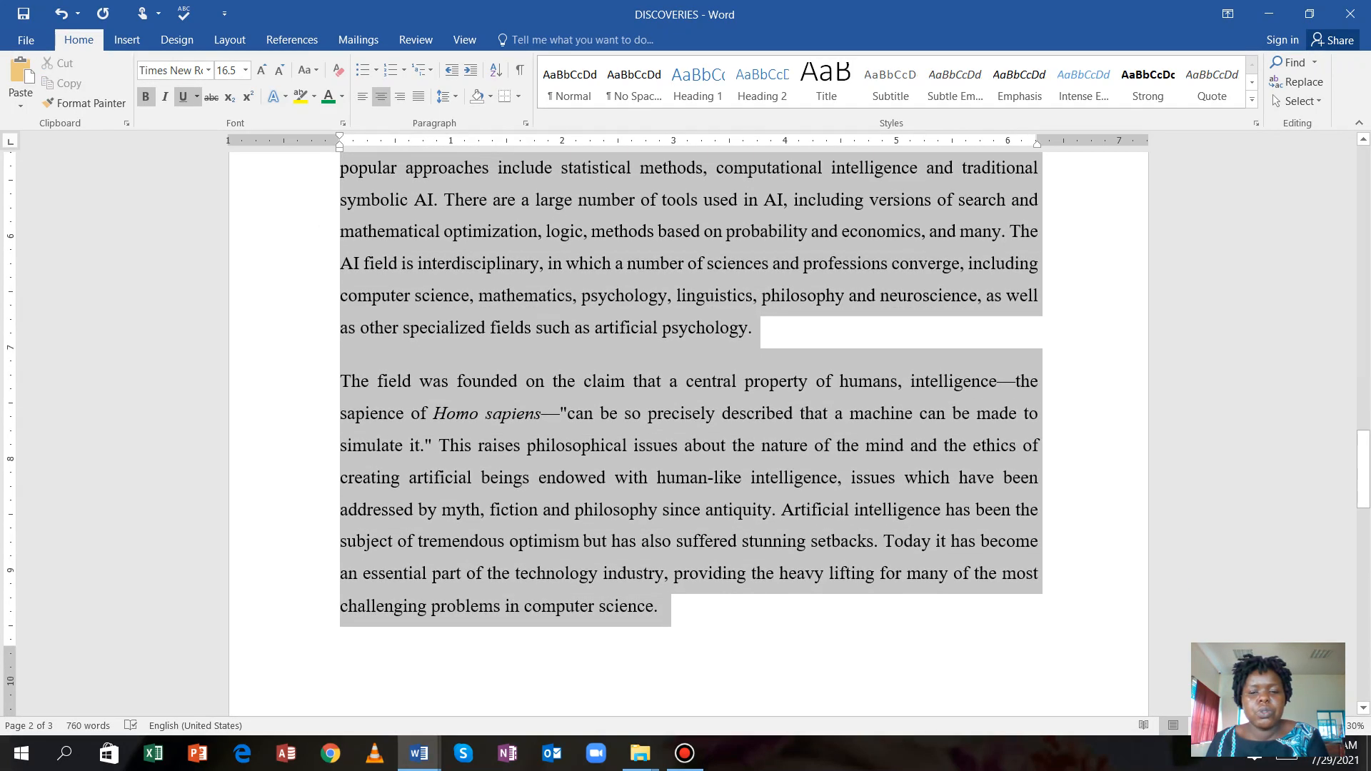
scroll(691, 429, up, 4)
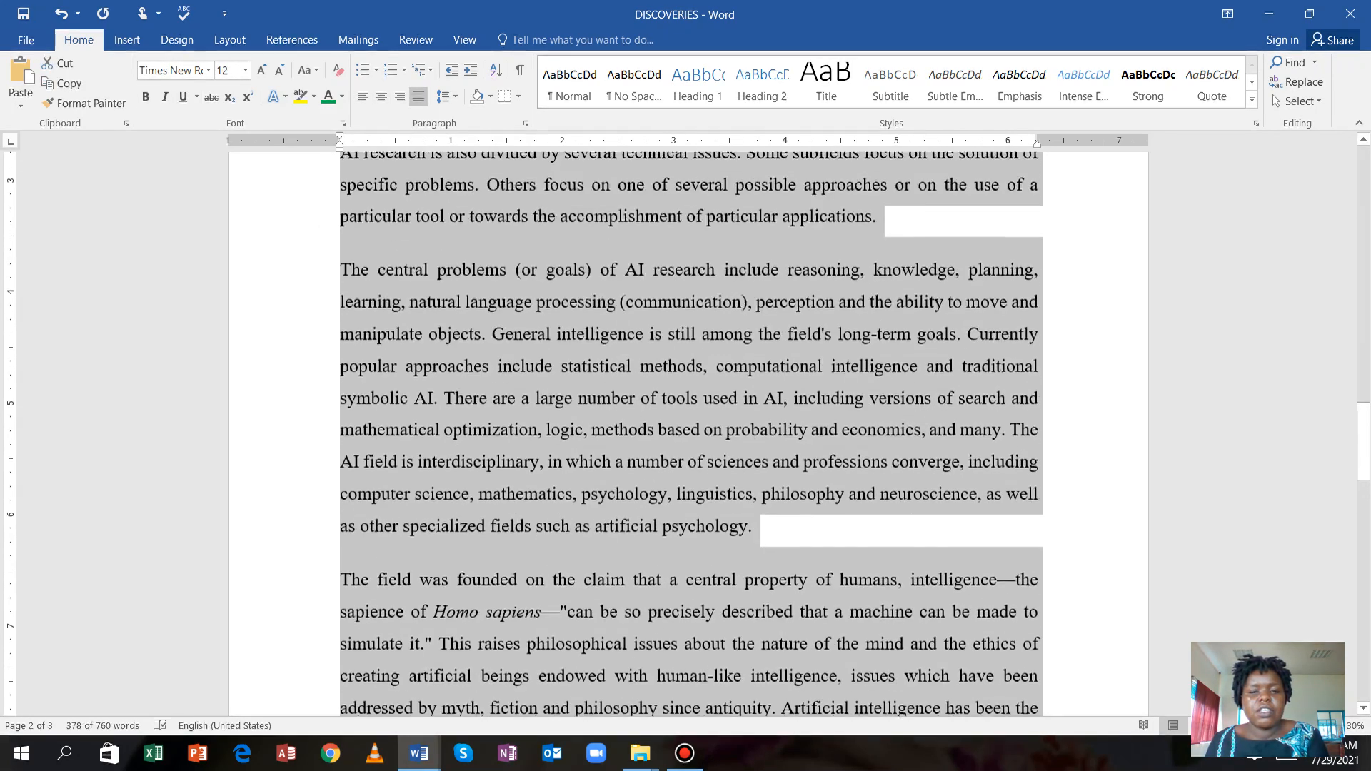
scroll(691, 428, up, 5)
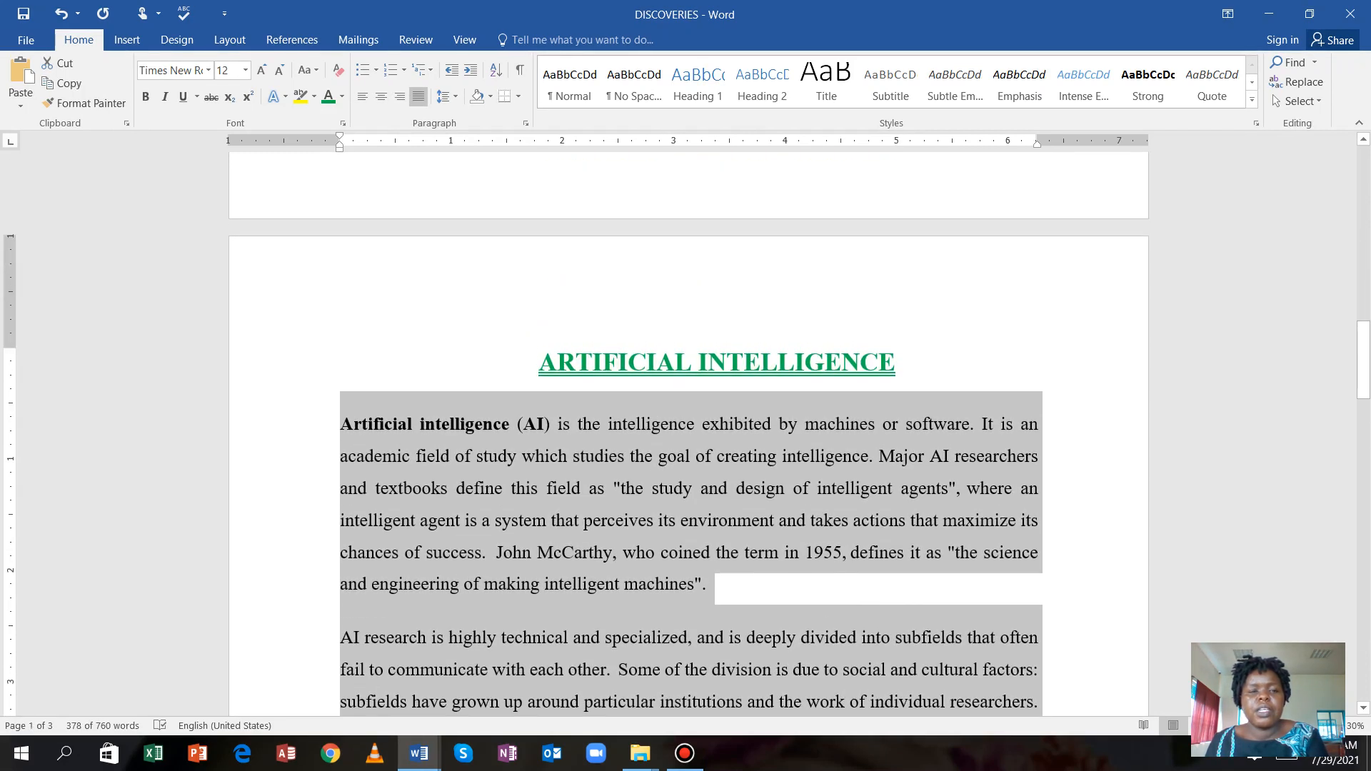
click(230, 40)
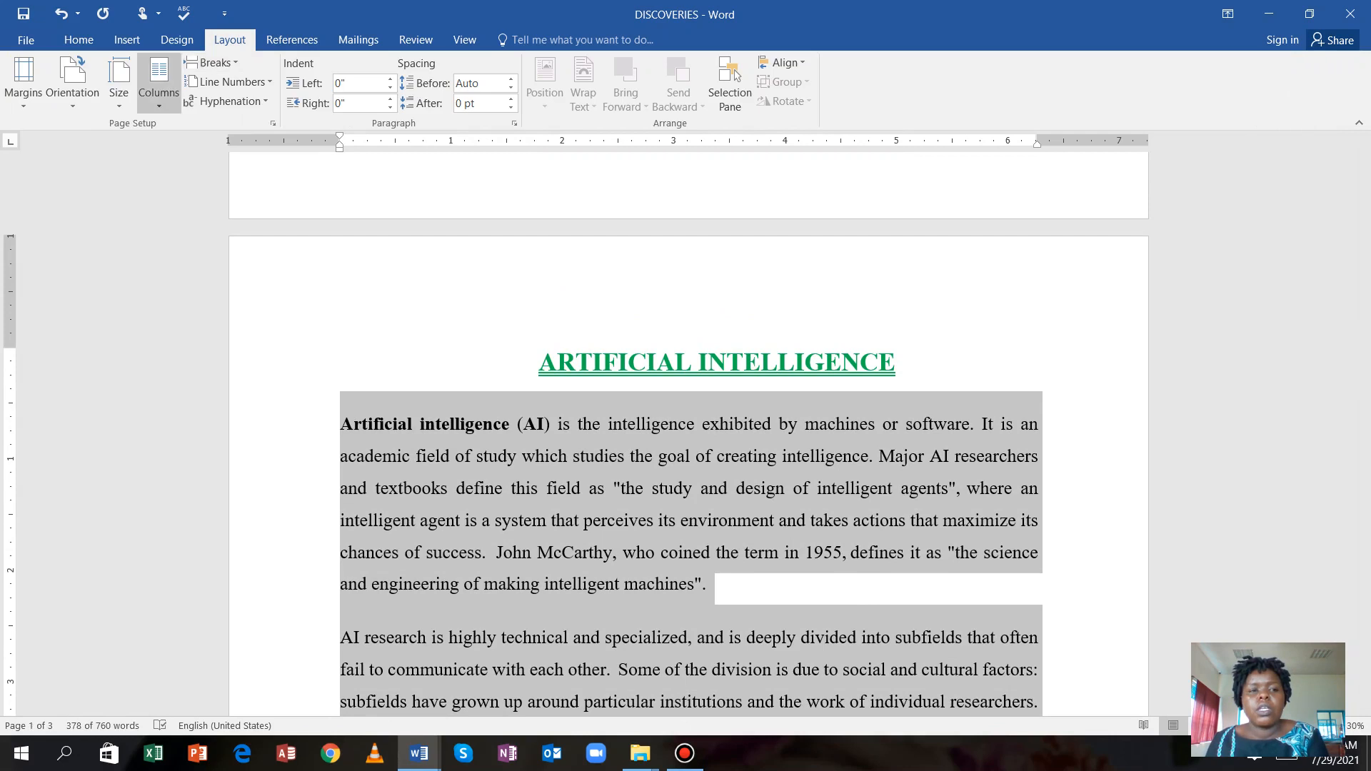
click(159, 82)
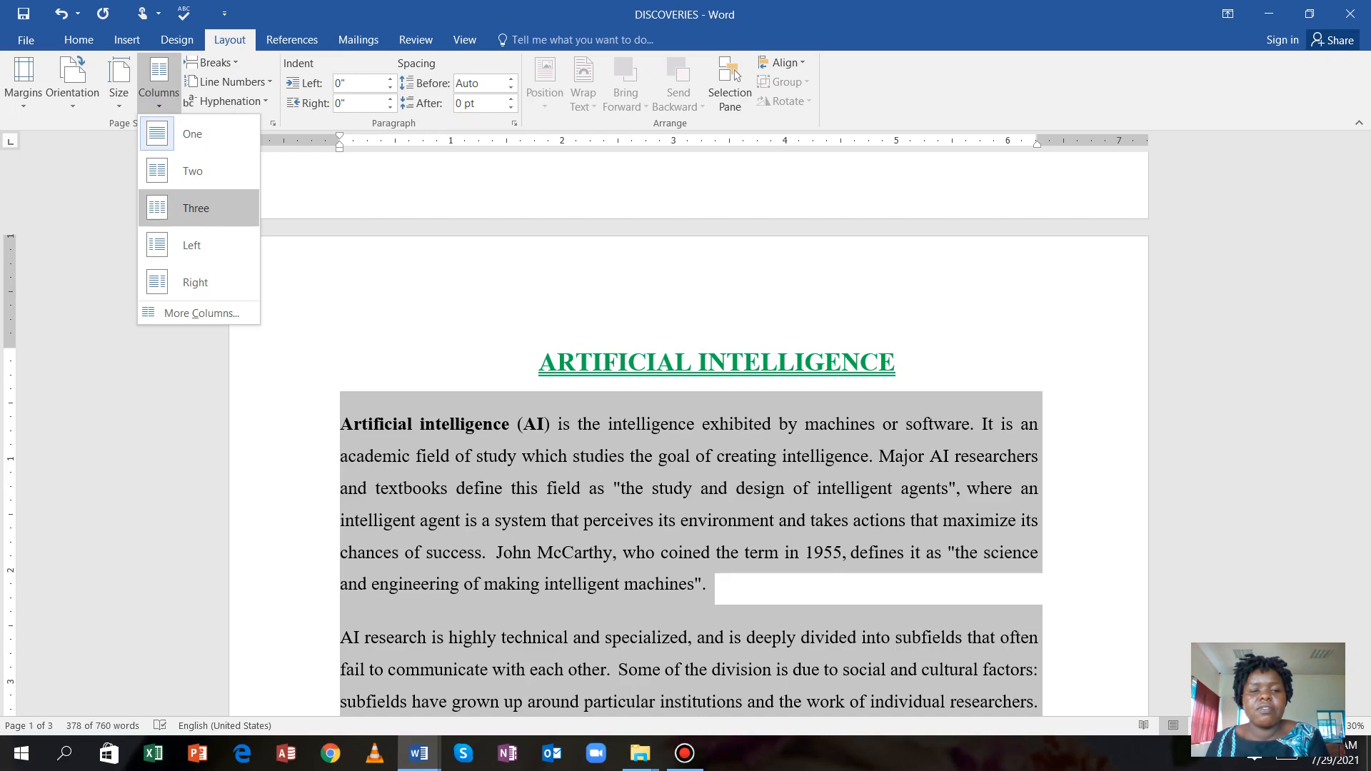
click(195, 208)
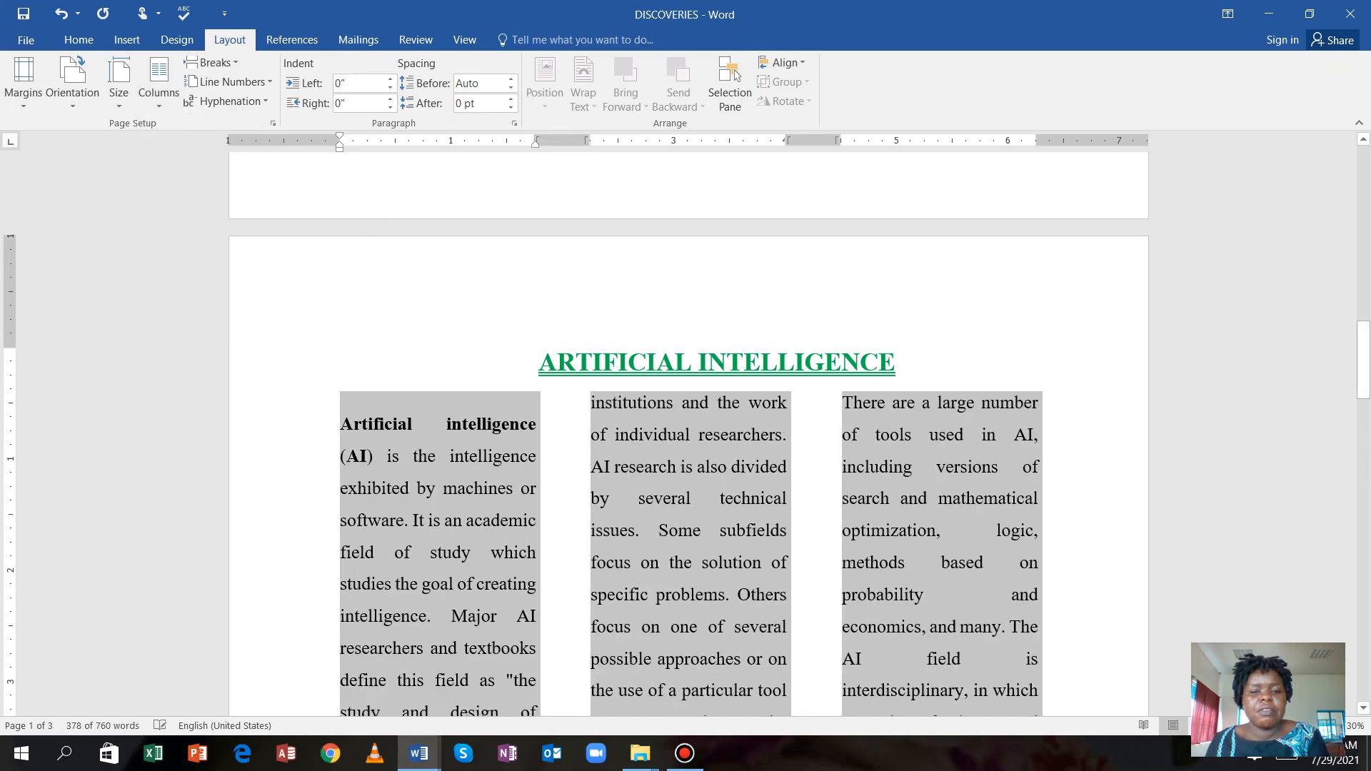
scroll(686, 428, down, 8)
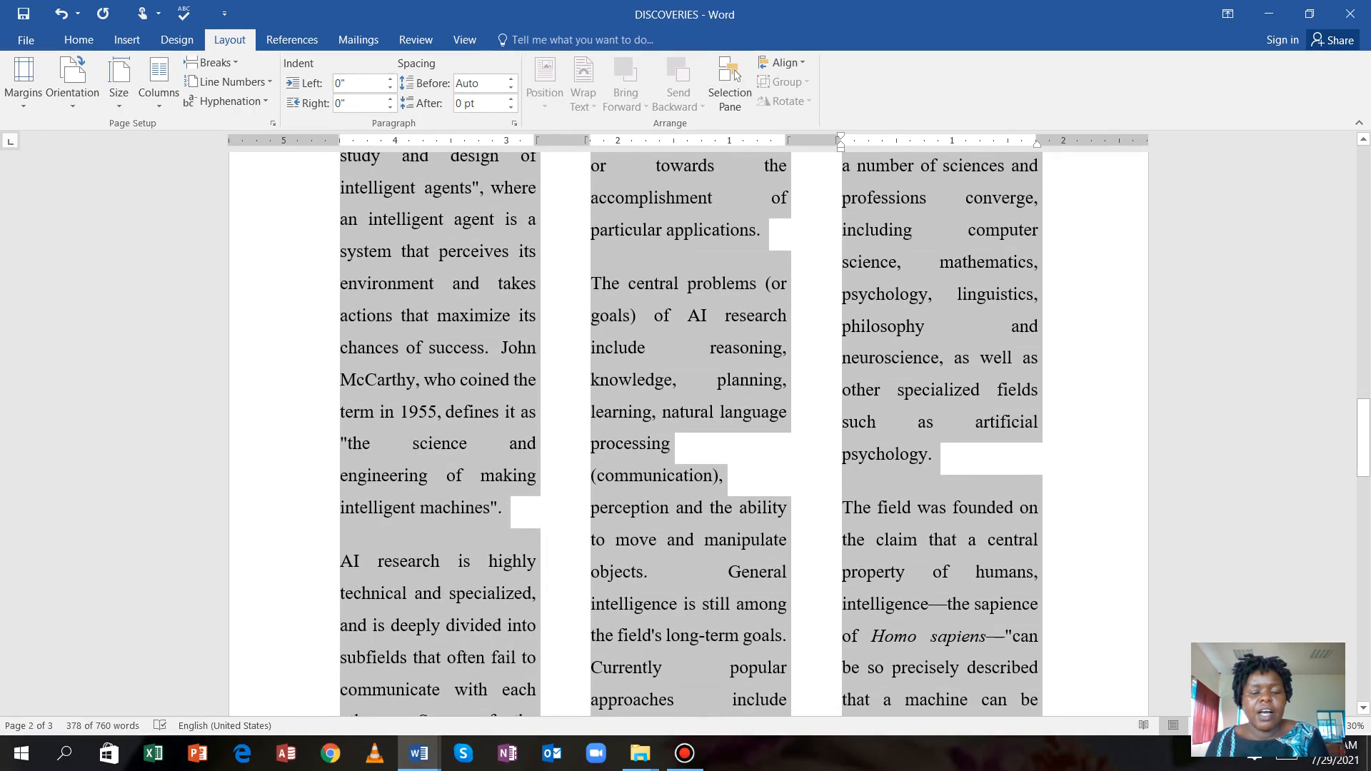
scroll(685, 428, down, 3)
scroll(686, 428, up, 4)
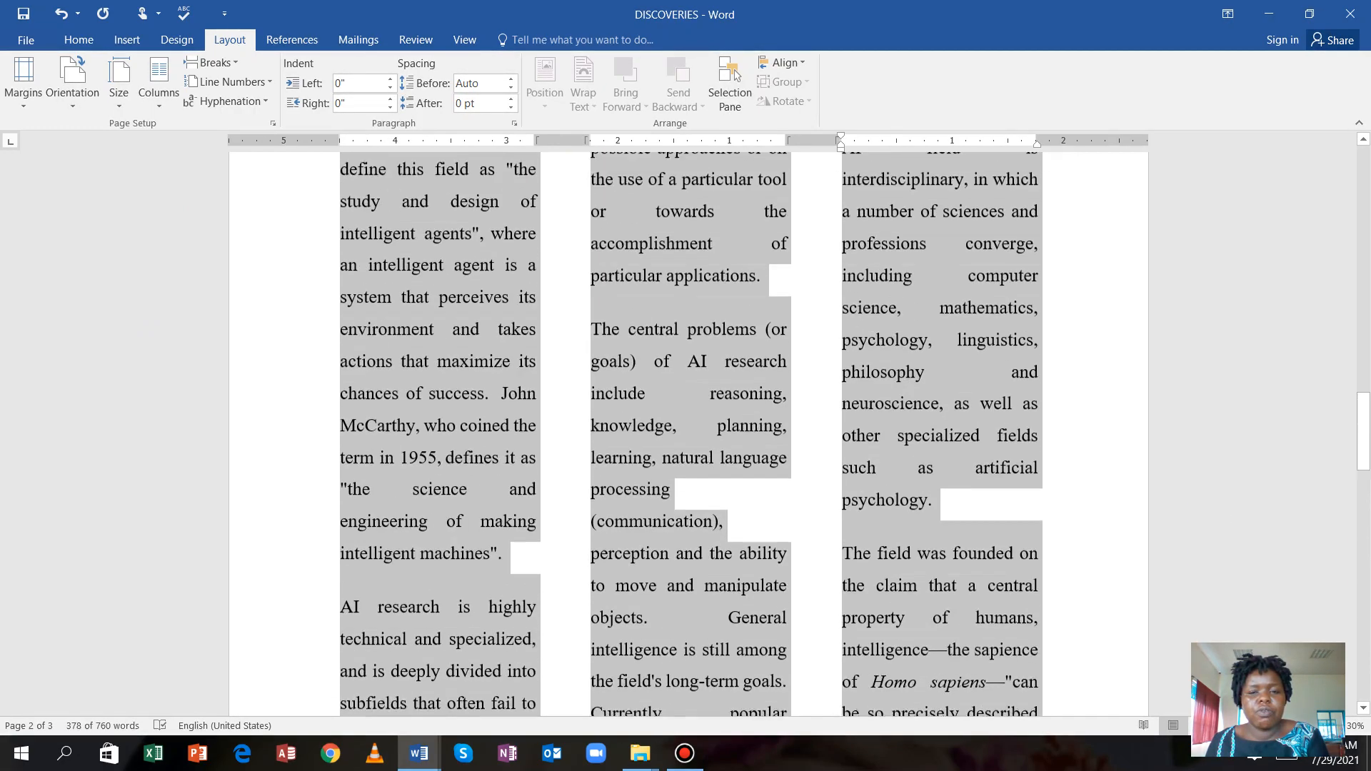
scroll(686, 428, up, 10)
scroll(686, 429, down, 3)
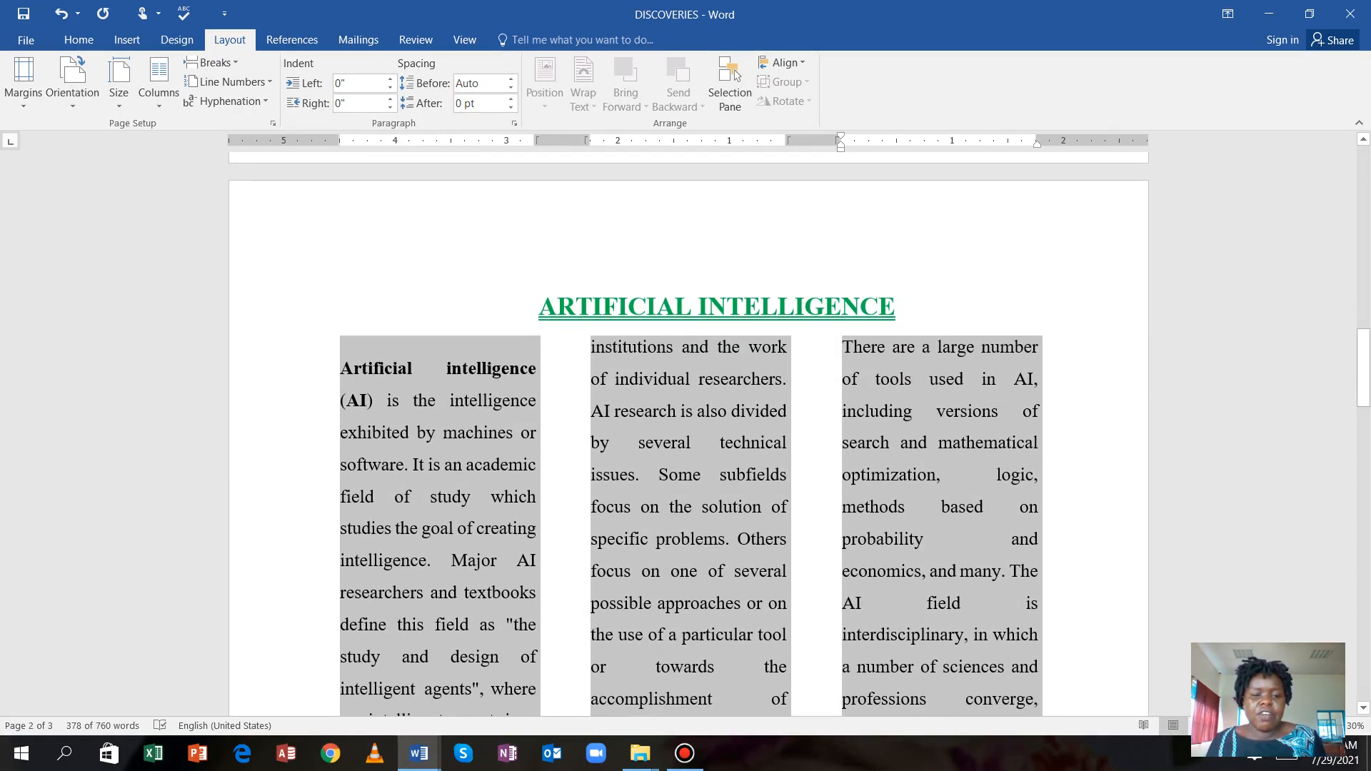
Switch to the WORD PROCESSING QUESTIONS VIDEO document to review tasks a) to h).
mouse_move(419, 754)
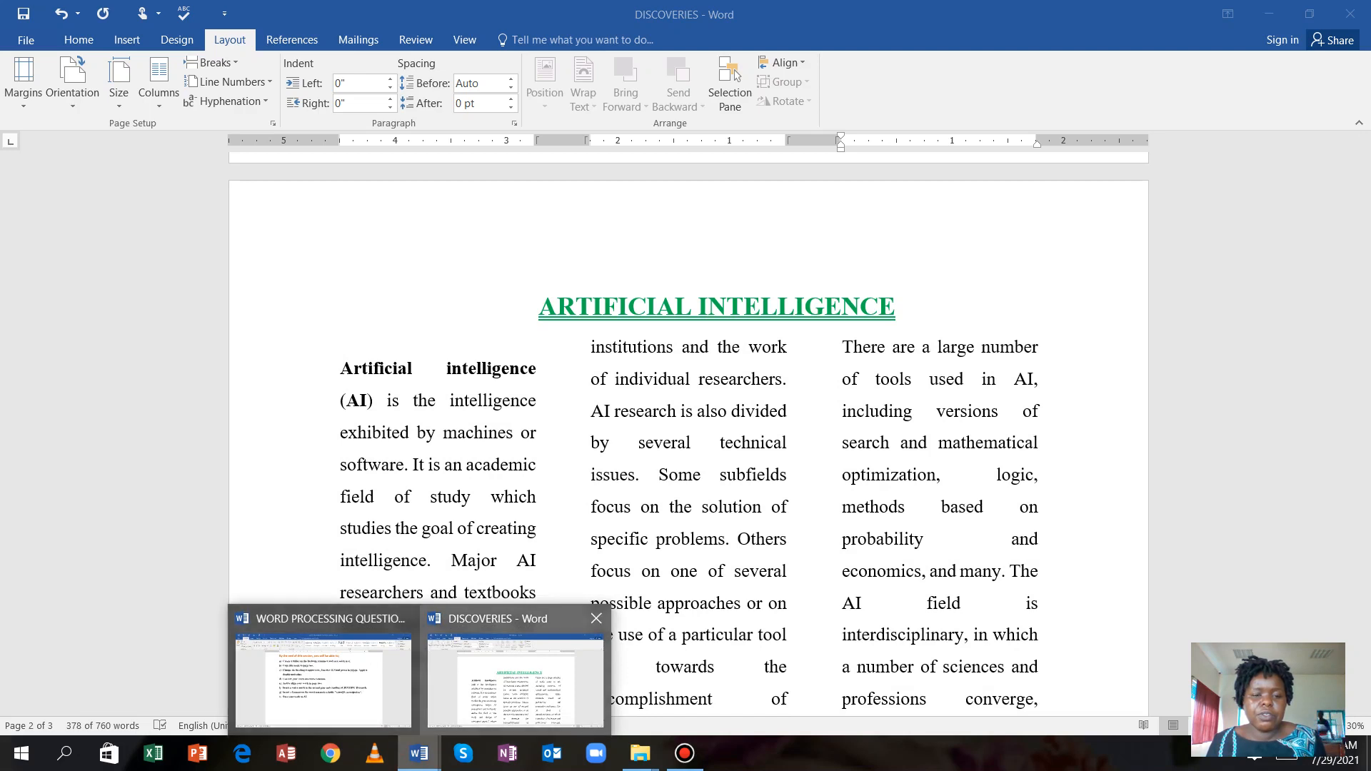
click(358, 692)
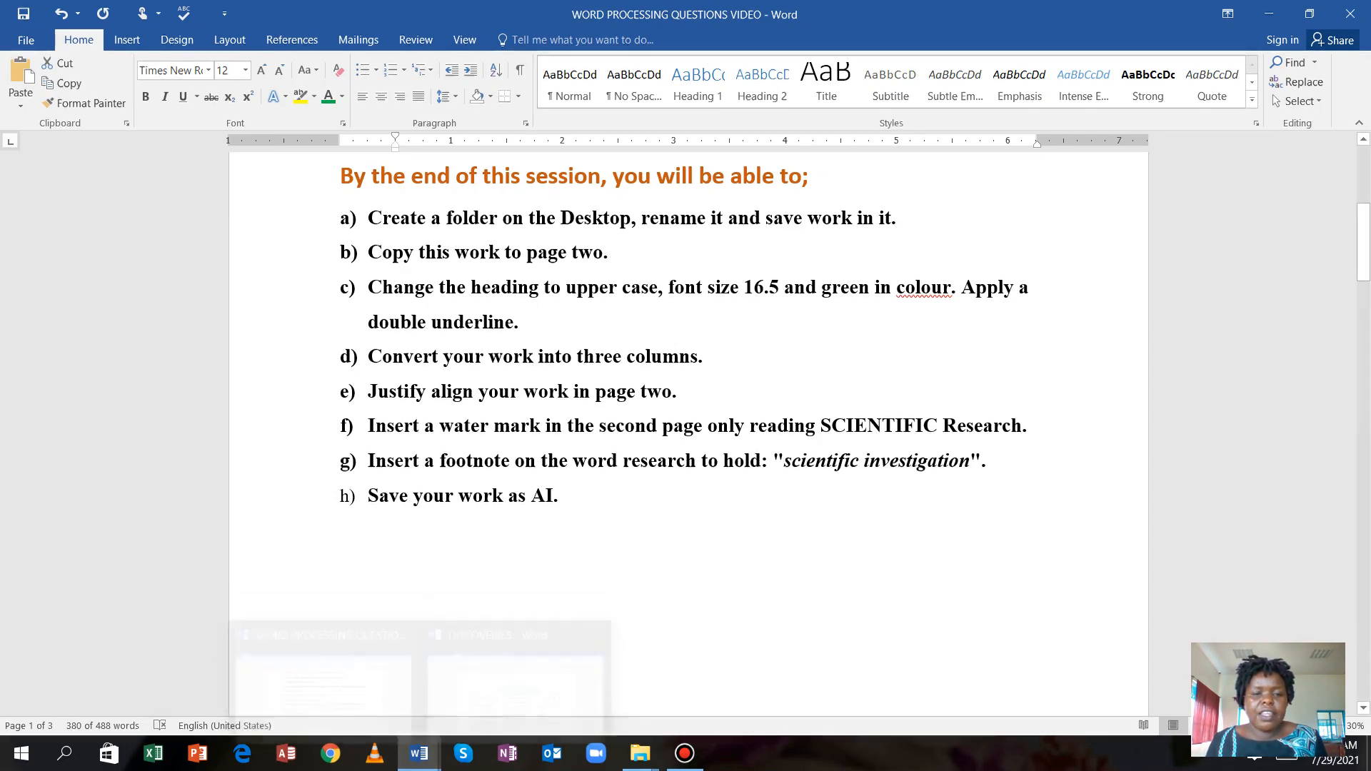
Return to DISCOVERIES and justify the page-two three-column article text.
mouse_move(419, 754)
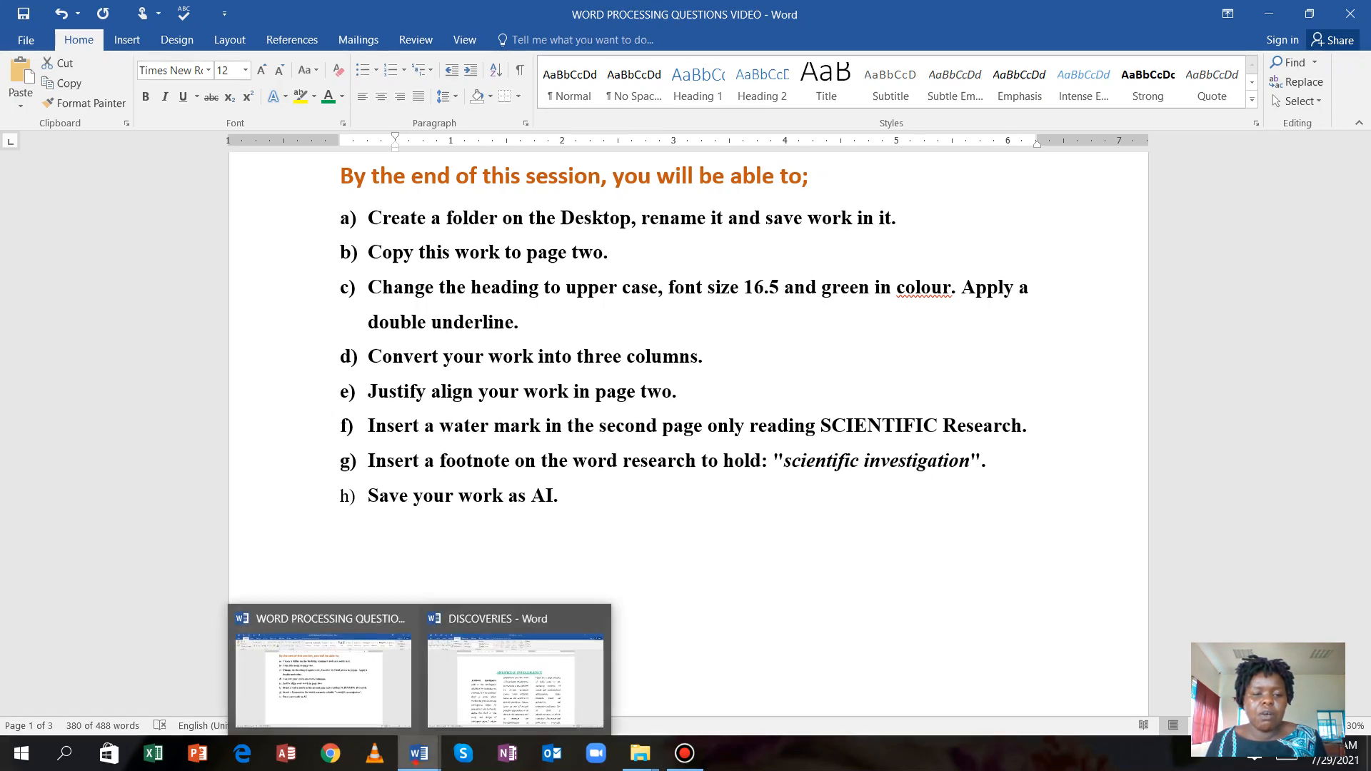
click(515, 678)
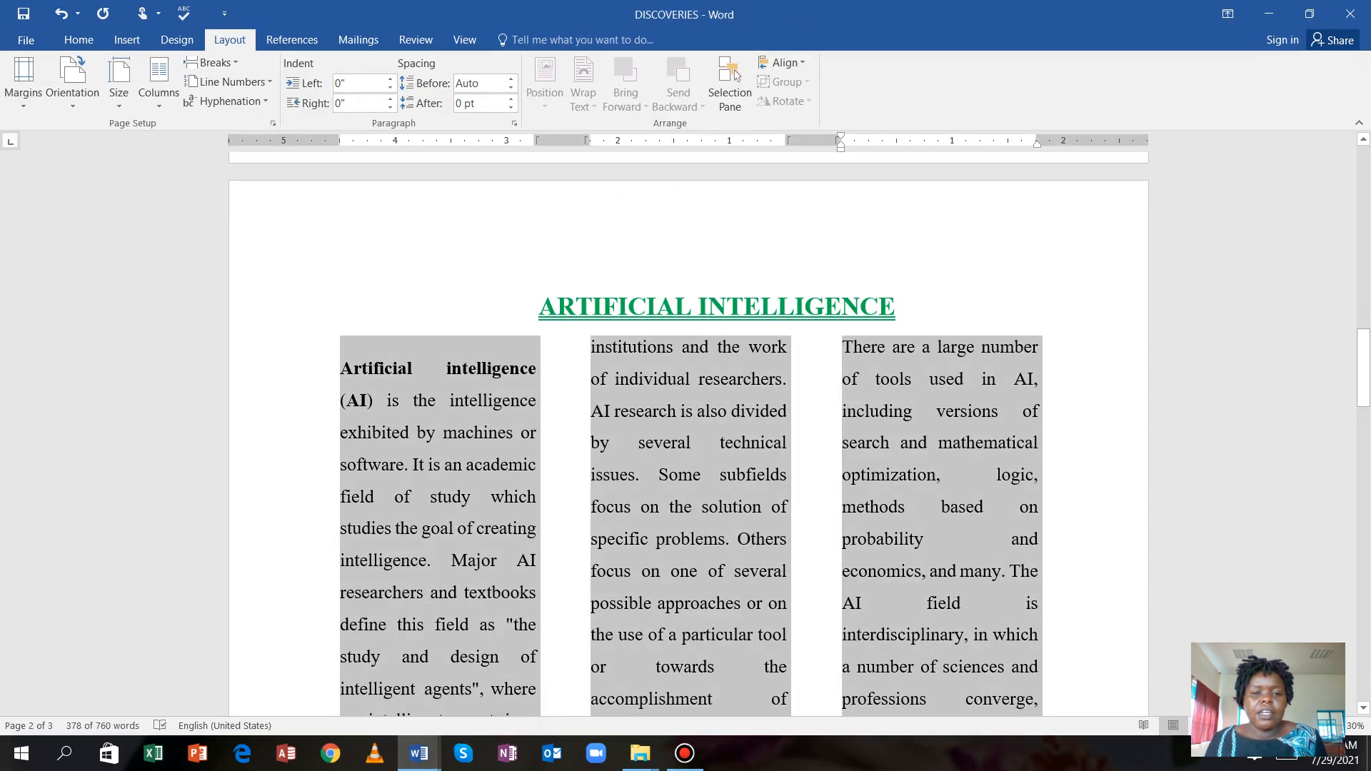
click(526, 302)
drag(407, 300, 1061, 568)
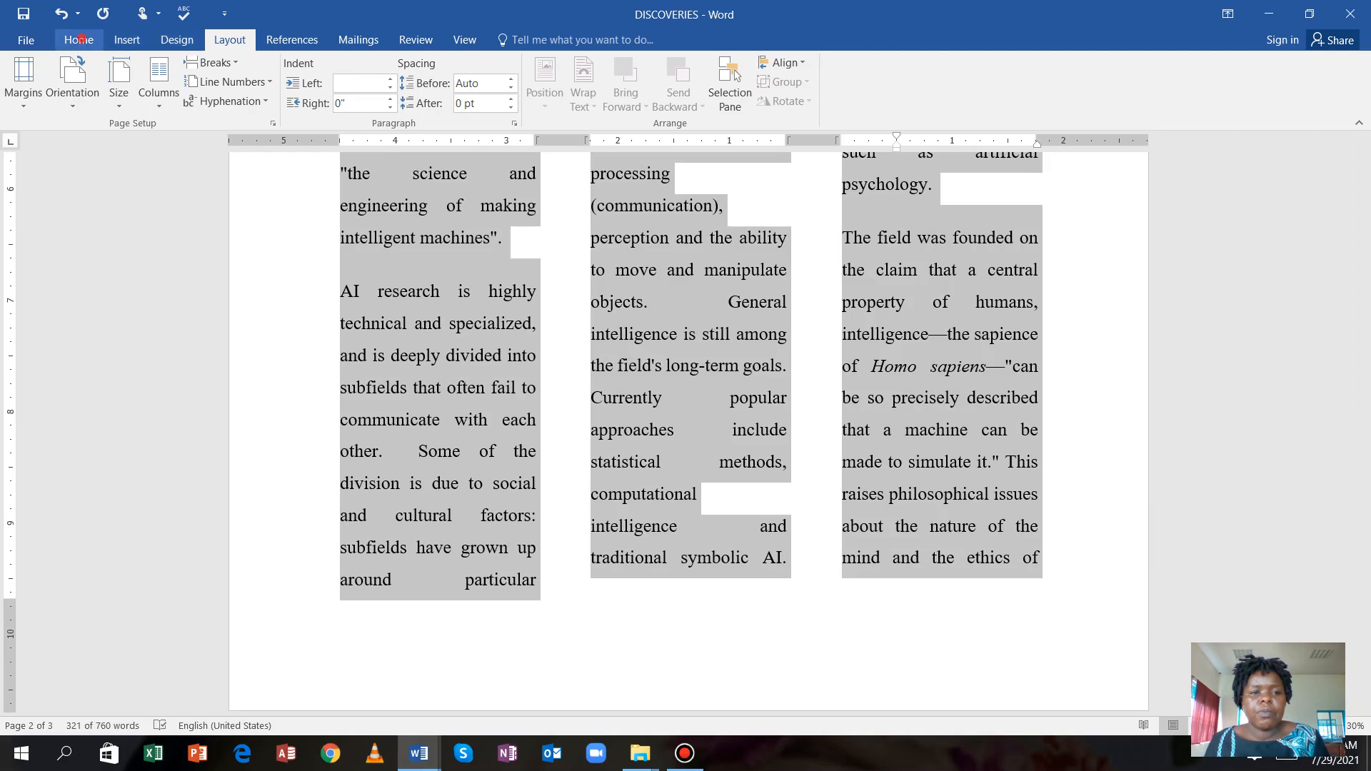
click(80, 39)
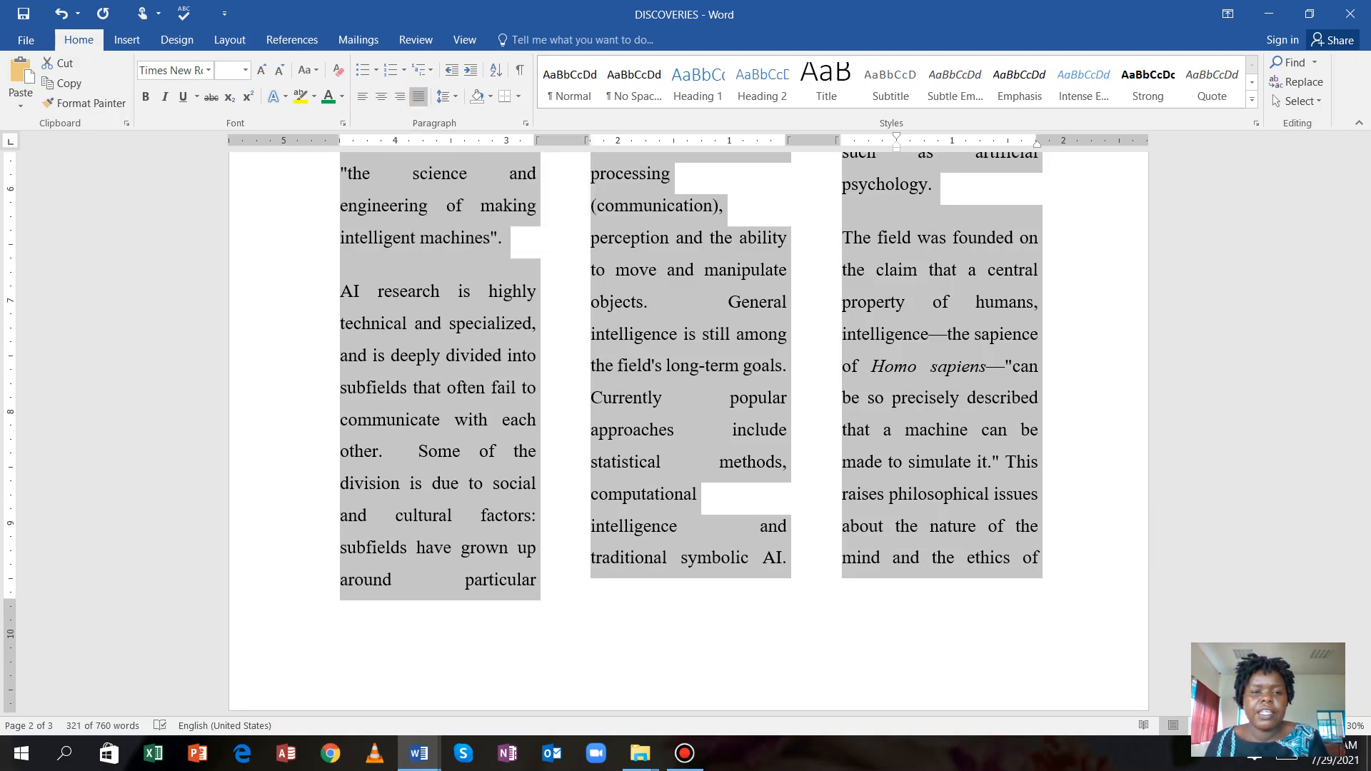
click(1098, 446)
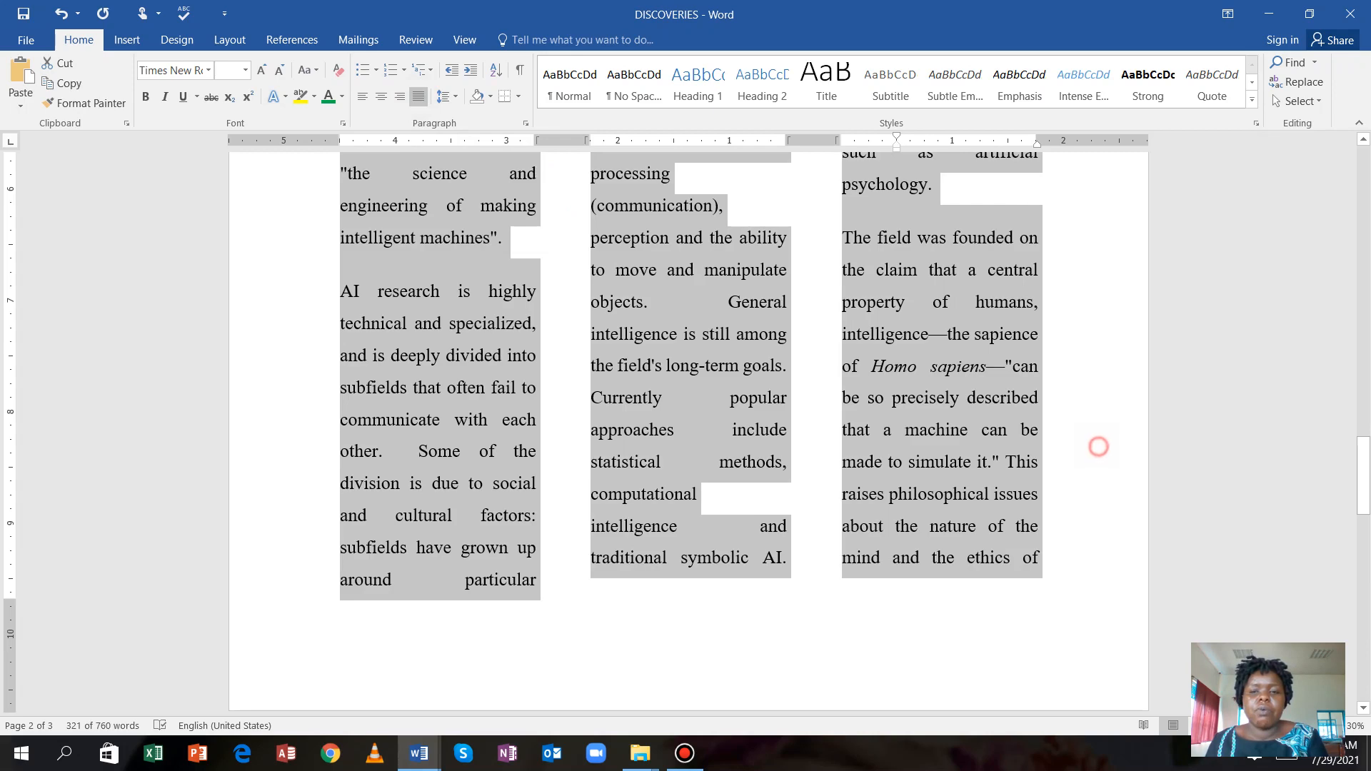
scroll(688, 435, up, 5)
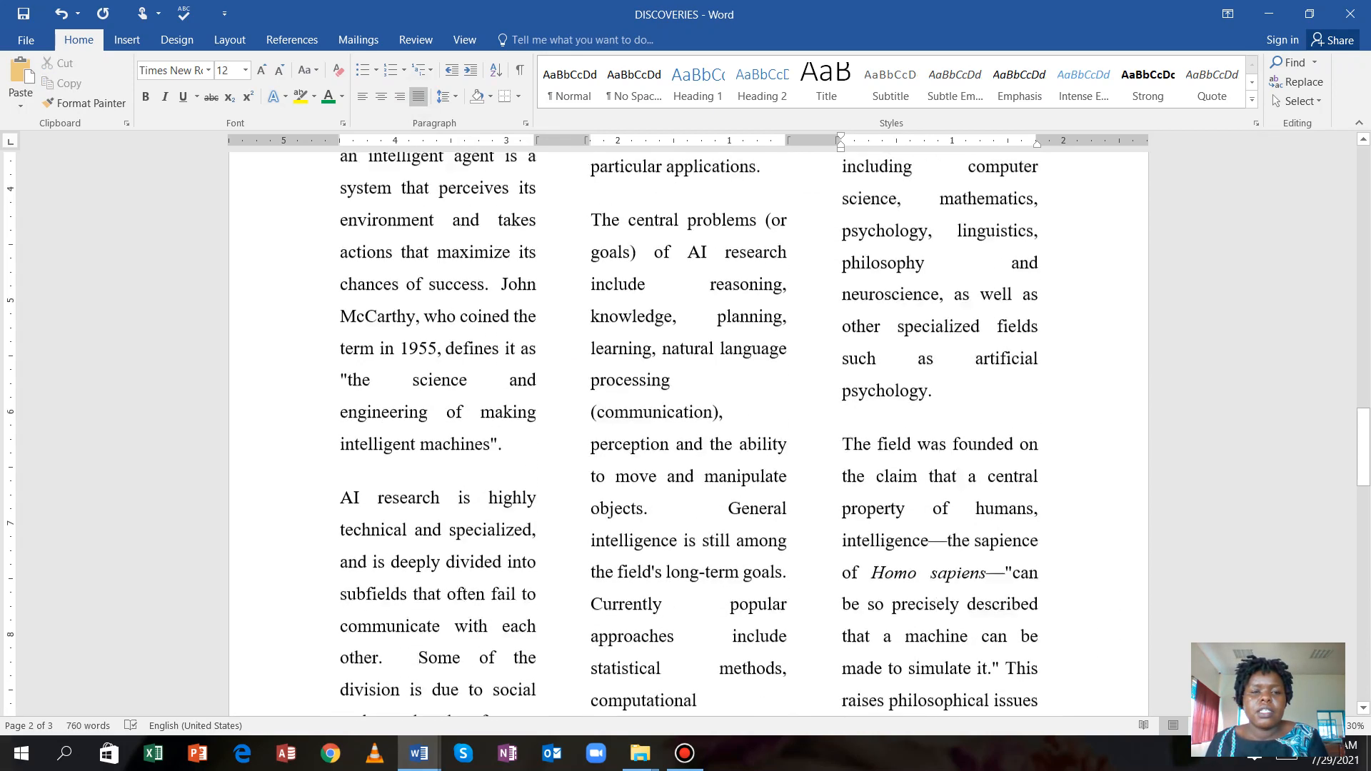
scroll(688, 435, up, 3)
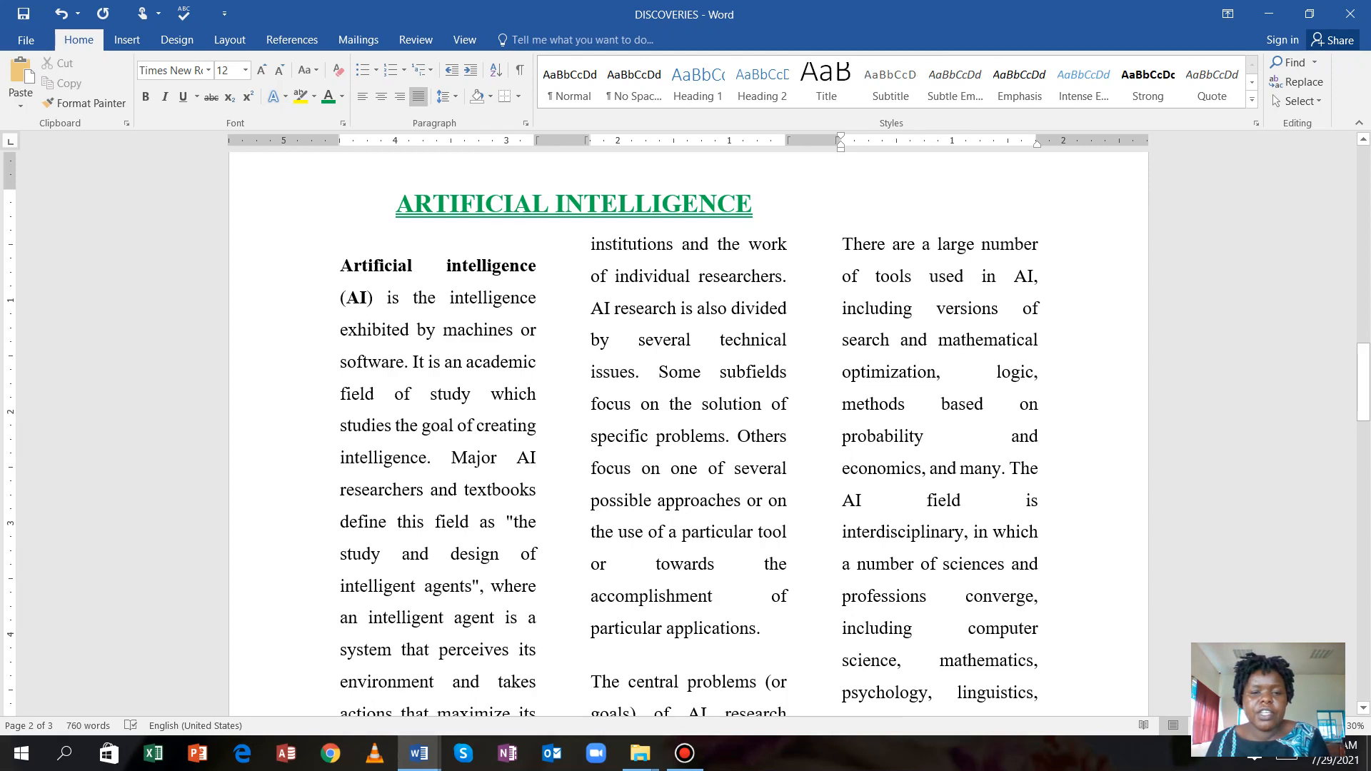
scroll(689, 434, up, 2)
scroll(689, 435, down, 2)
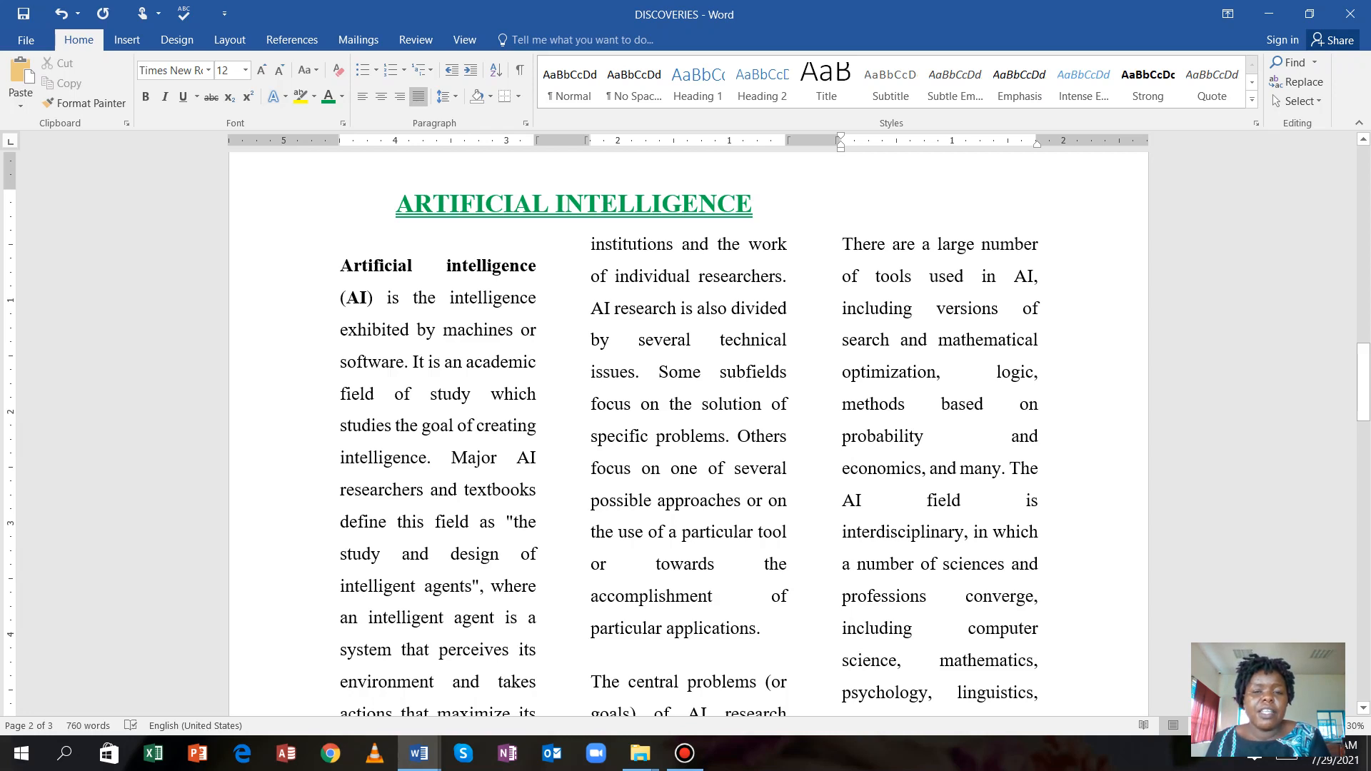
scroll(686, 429, up, 3)
scroll(686, 428, down, 2)
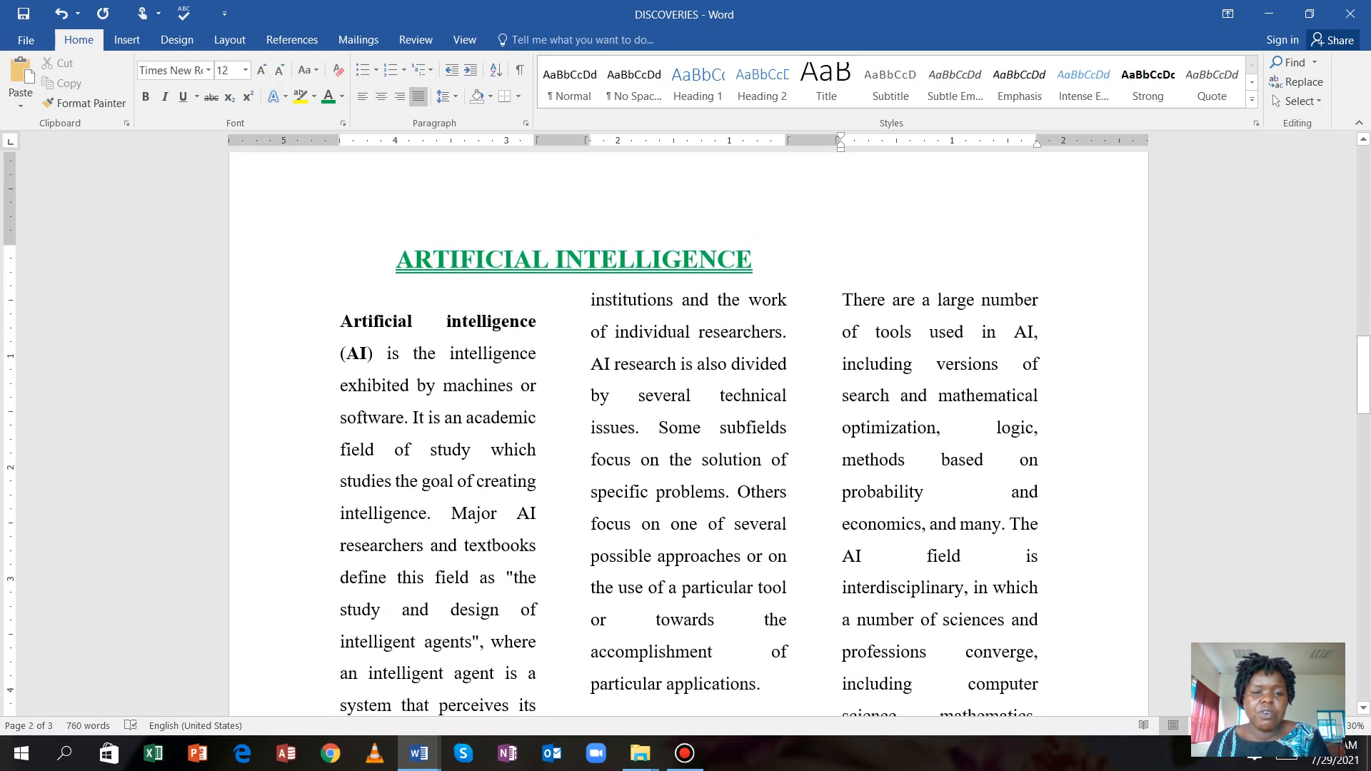
scroll(685, 429, down, 2)
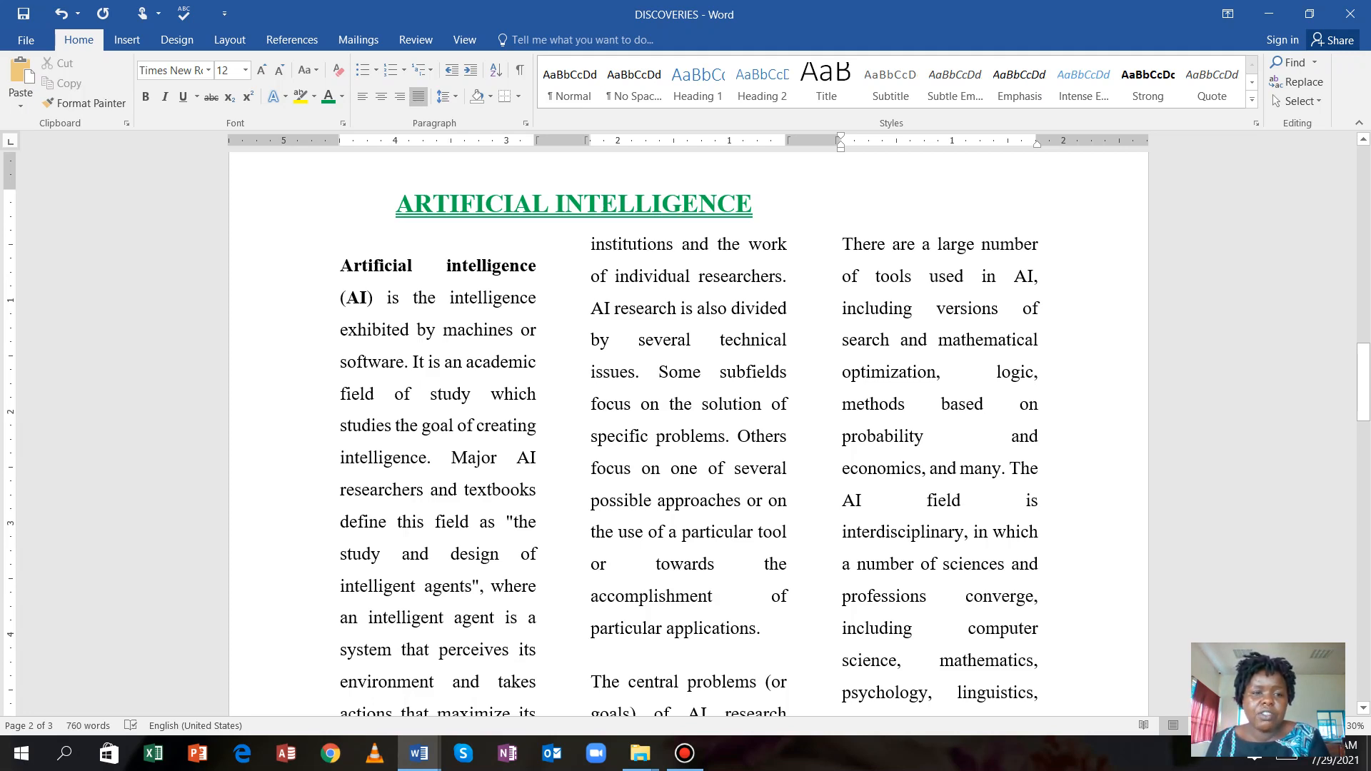
scroll(688, 436, up, 3)
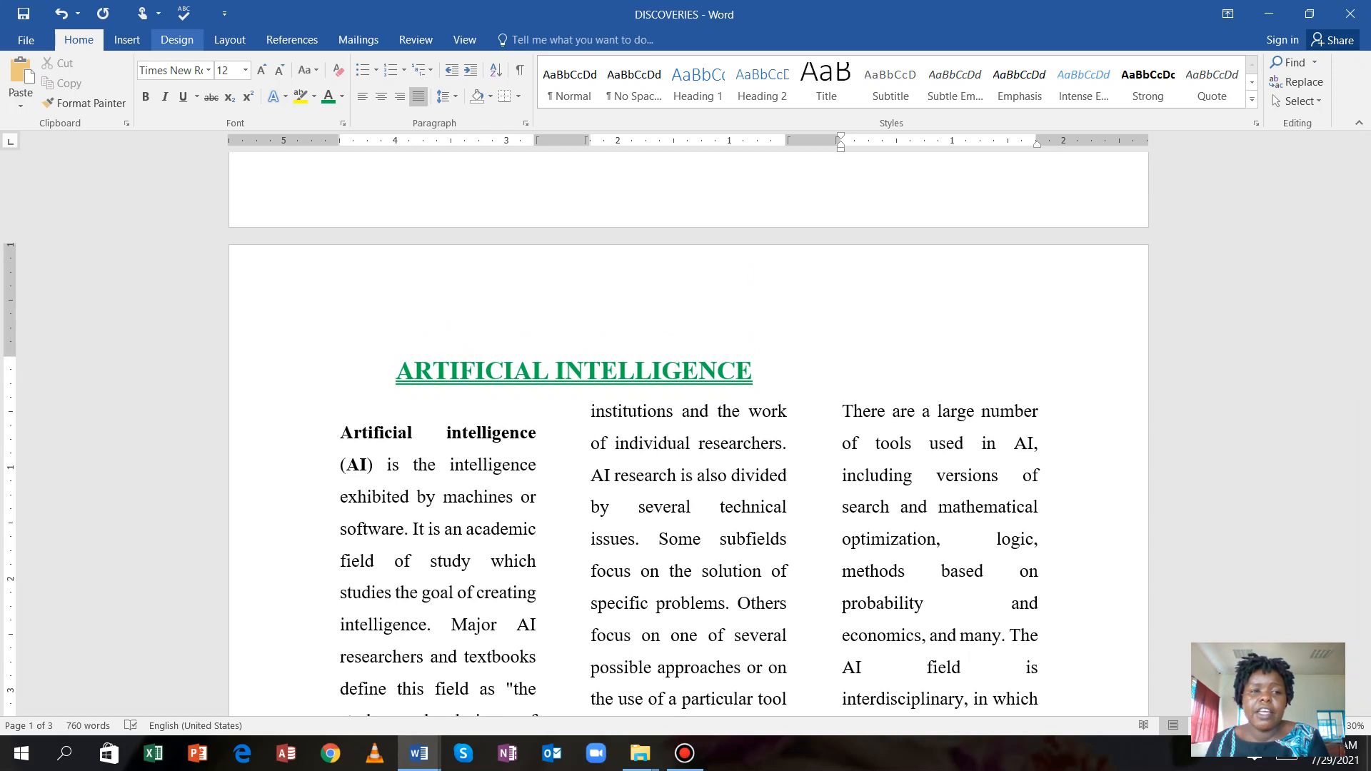
Add a custom text watermark reading SCIENTIFIC RESEARCH in place of the default ASAP.
click(177, 39)
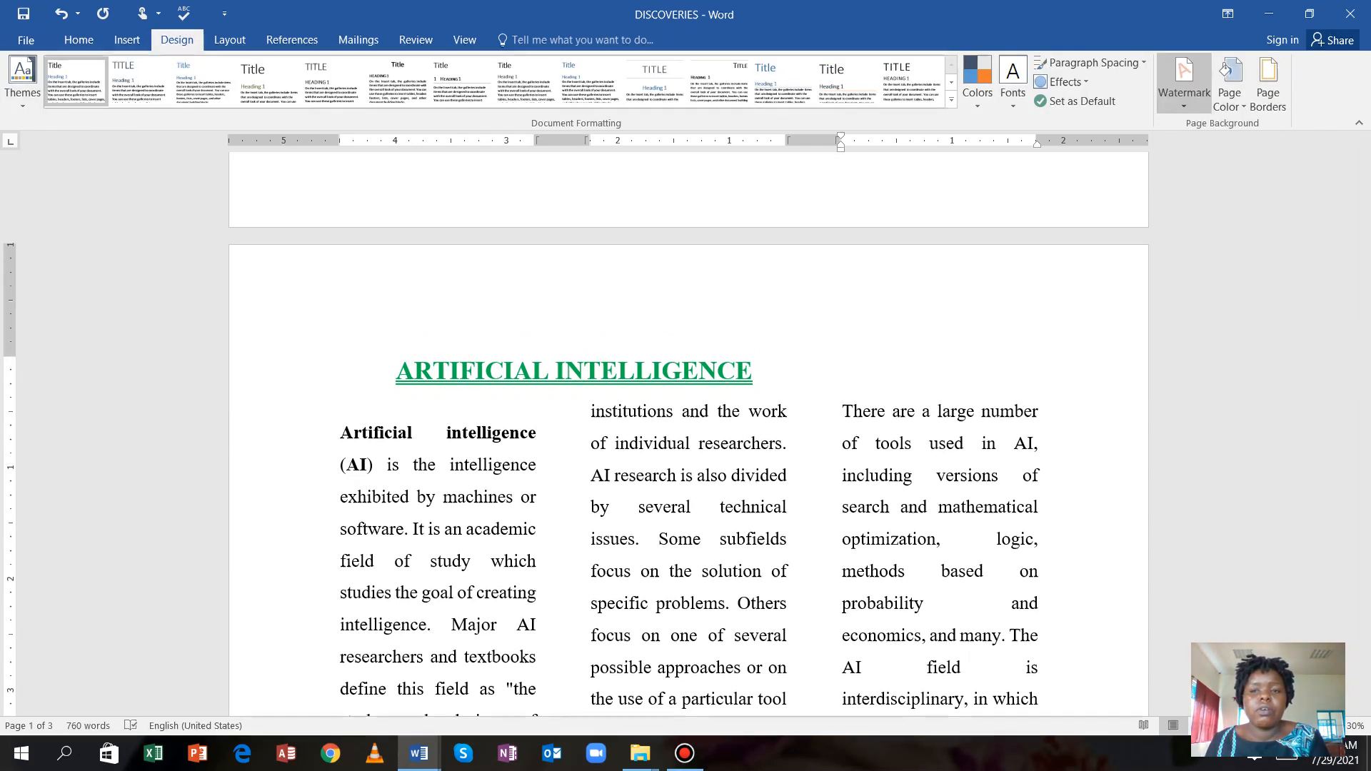
click(1184, 80)
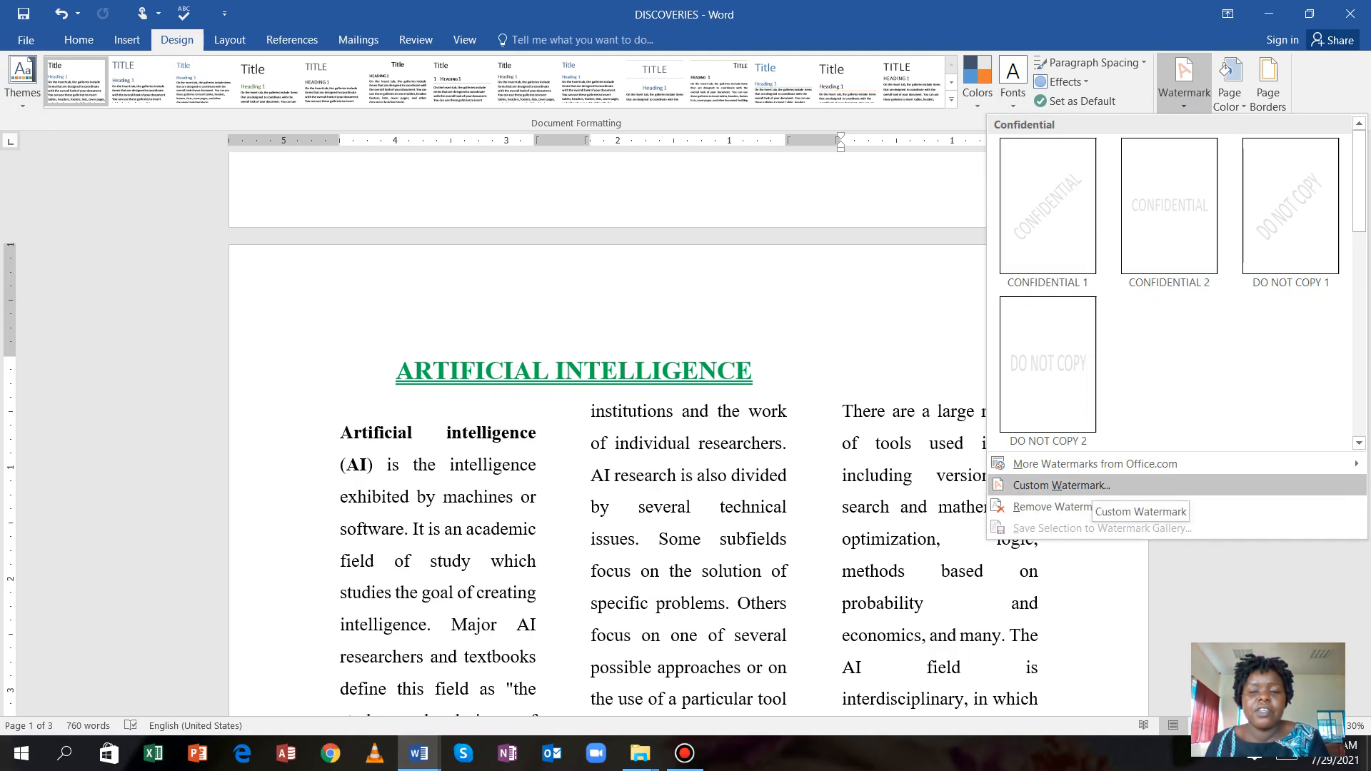
click(1086, 485)
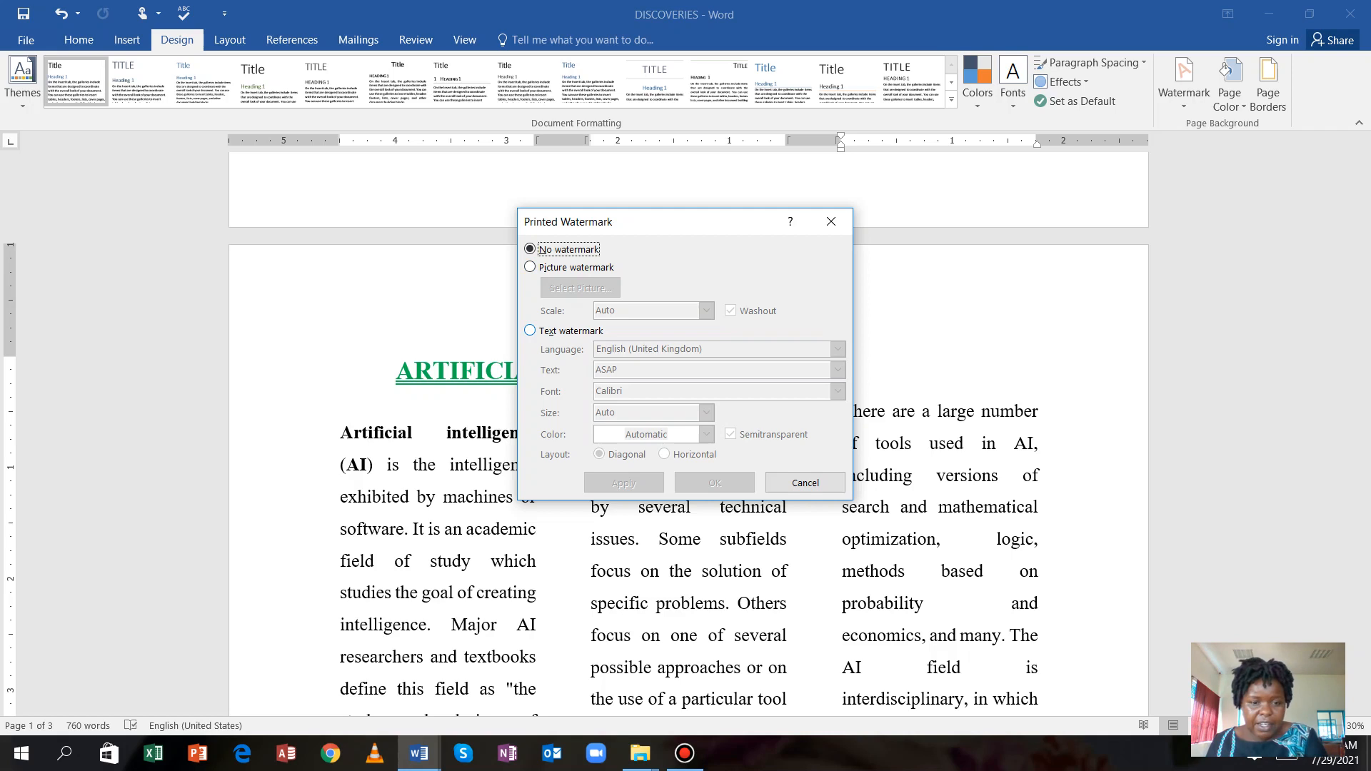
click(530, 331)
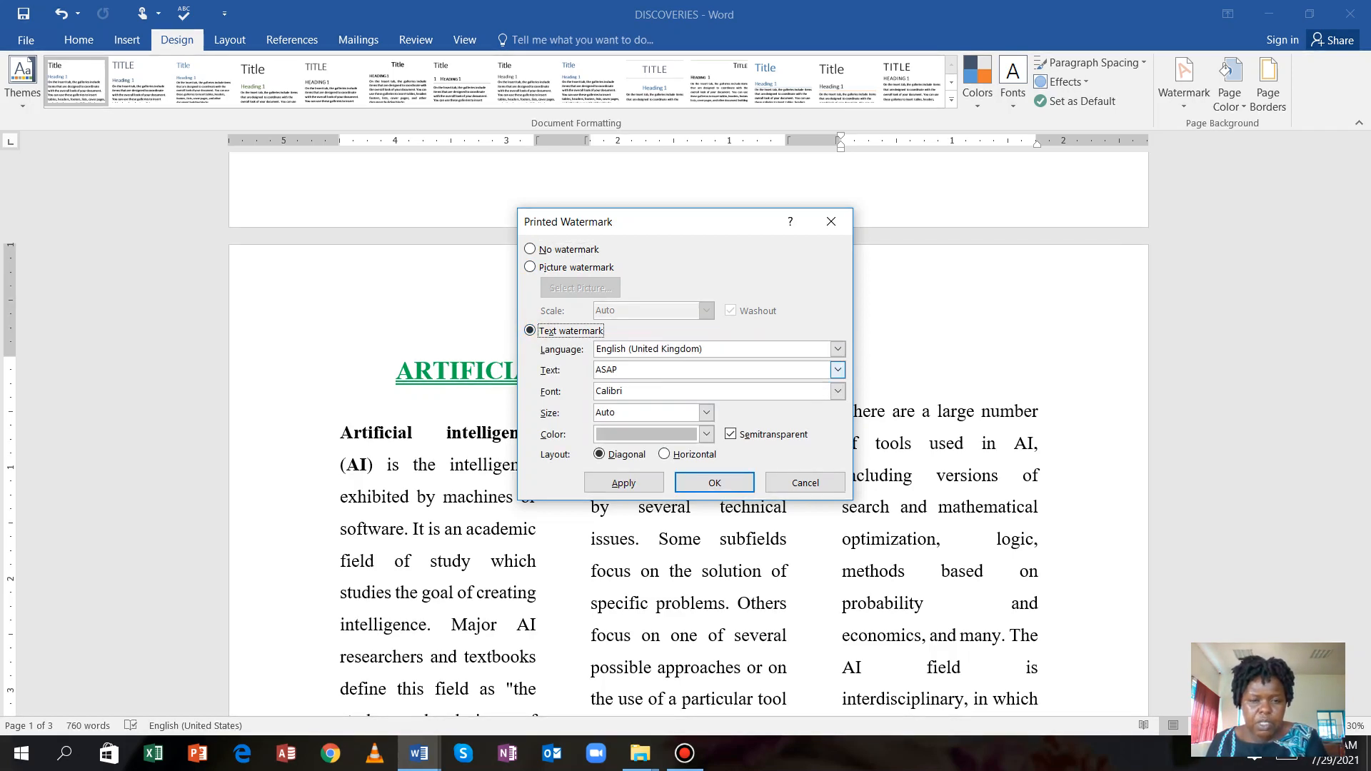
click(619, 371)
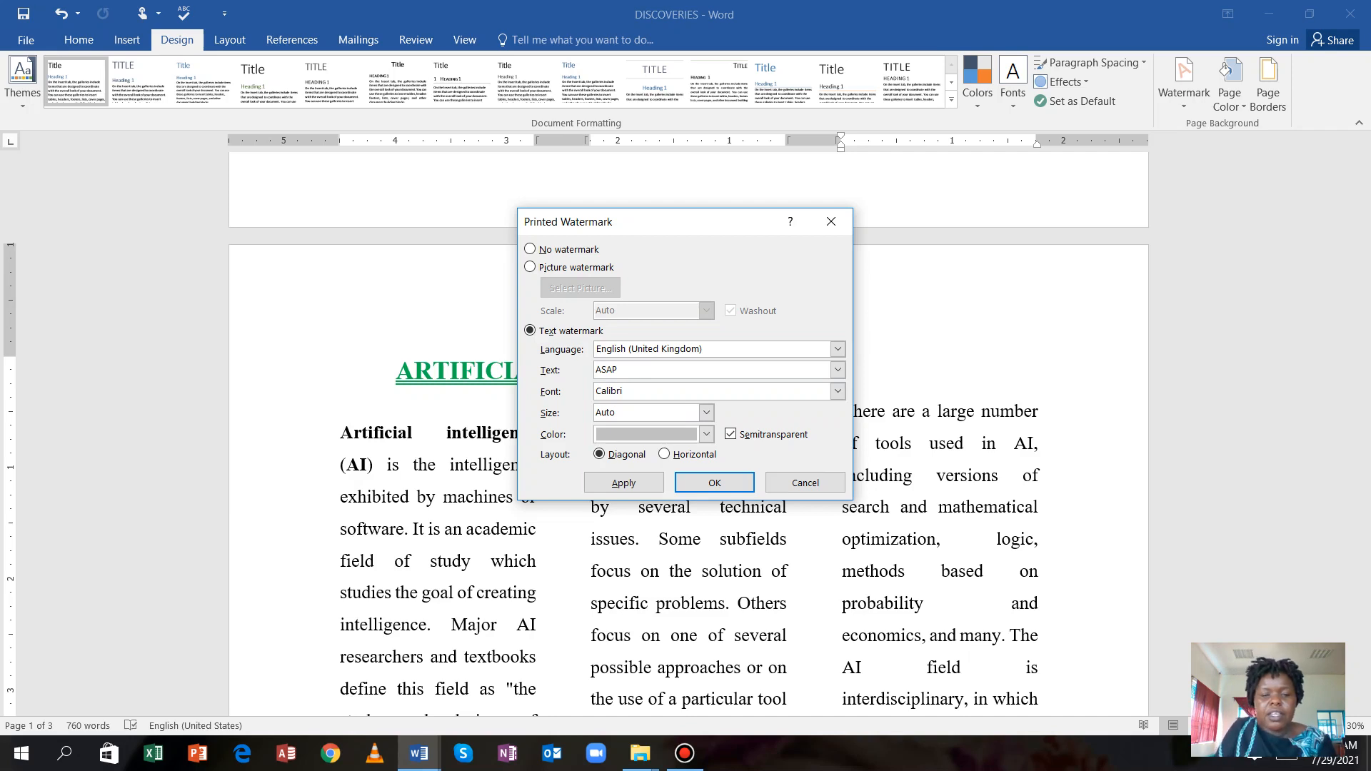
key(BackSpace)
key(BackSpace)
key(BackSpace)
key(BackSpace)
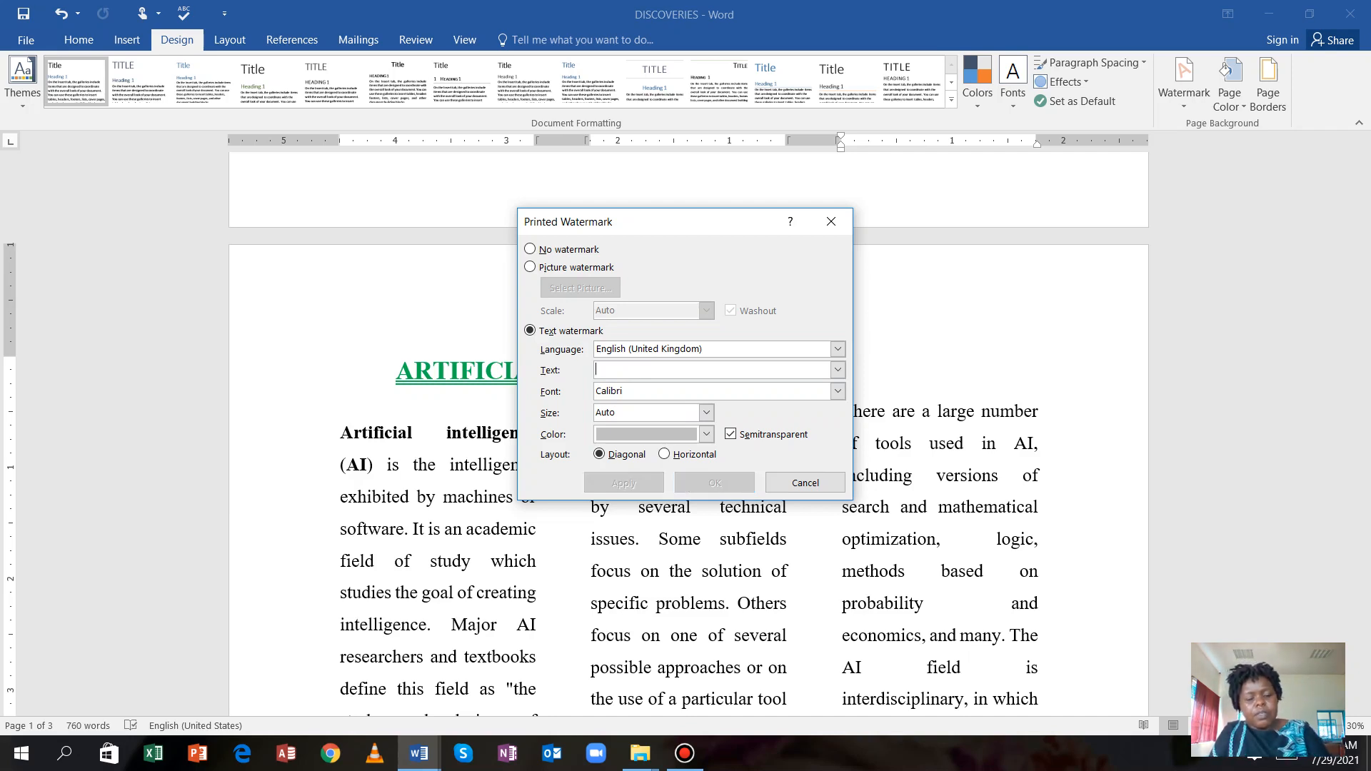
text(S)
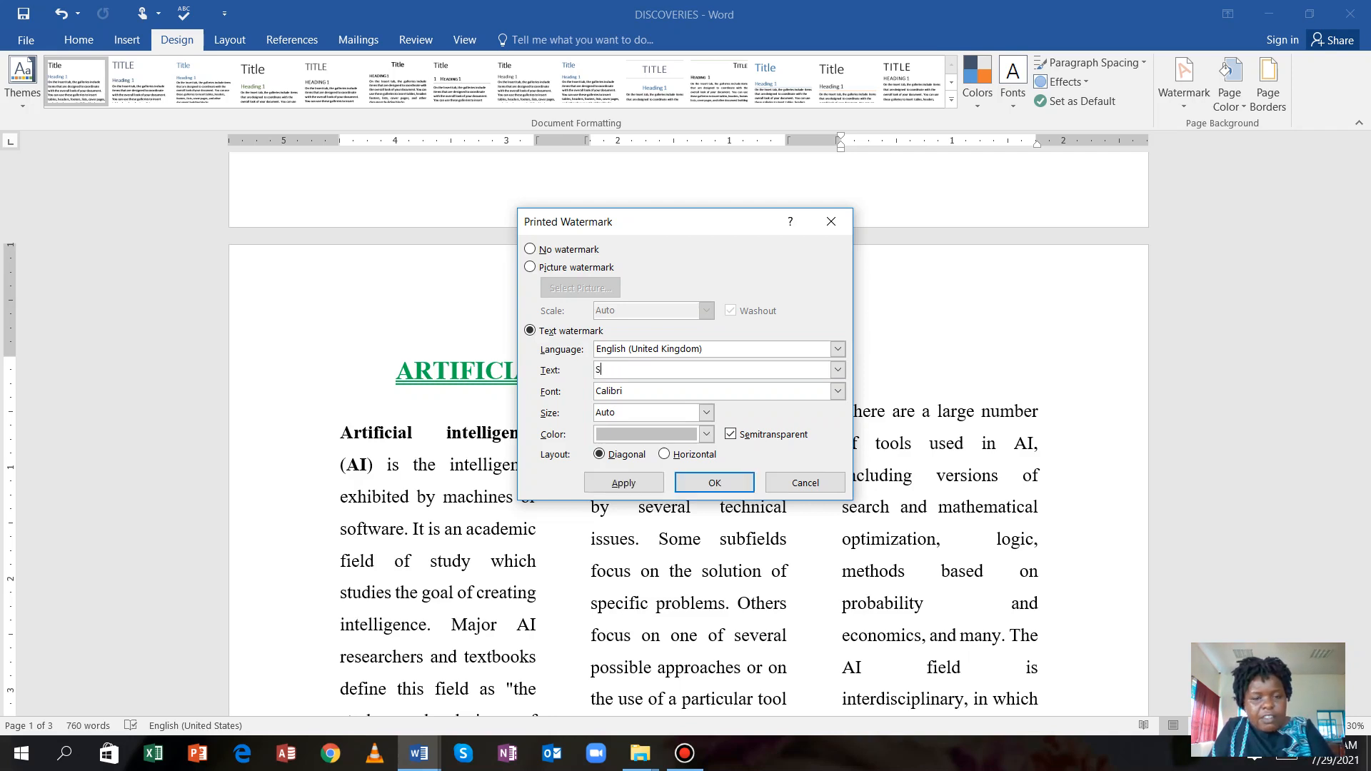
text(CIENTIFIC)
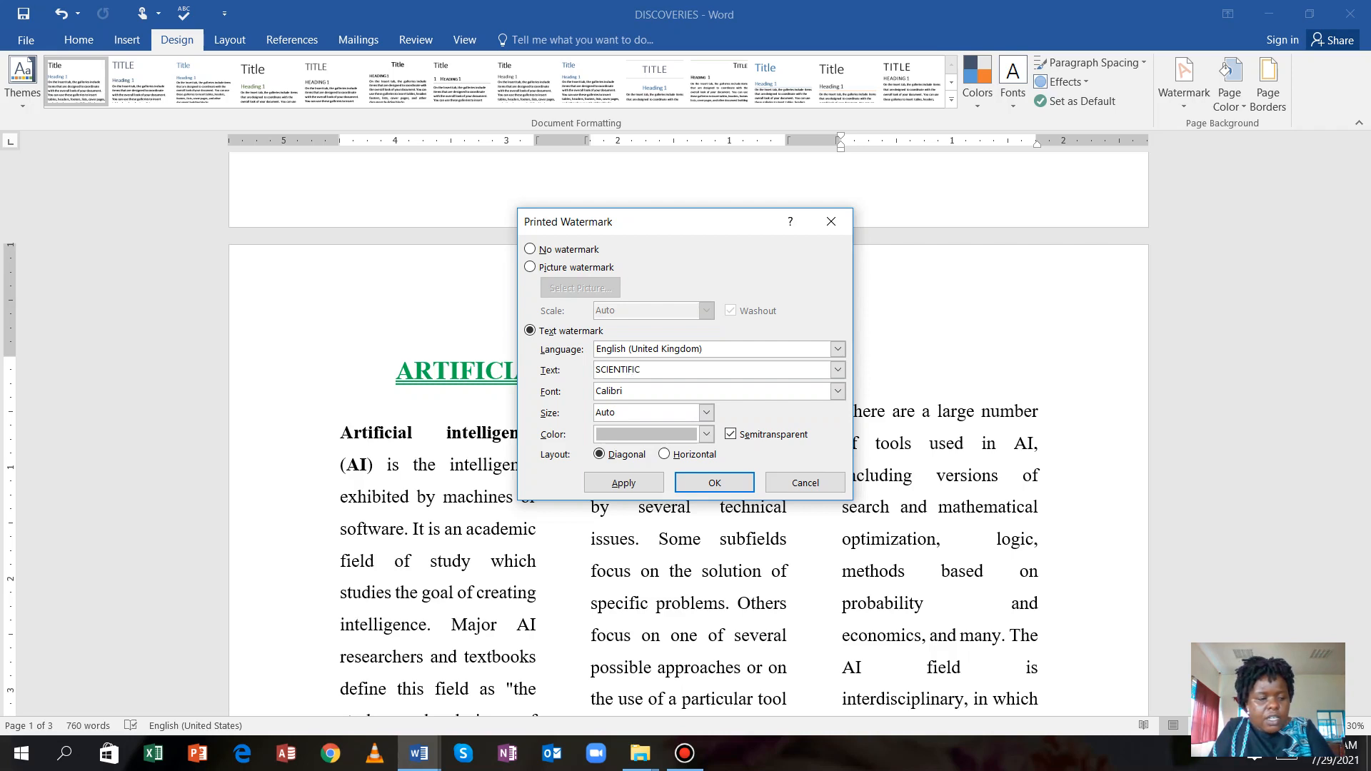
text( RE)
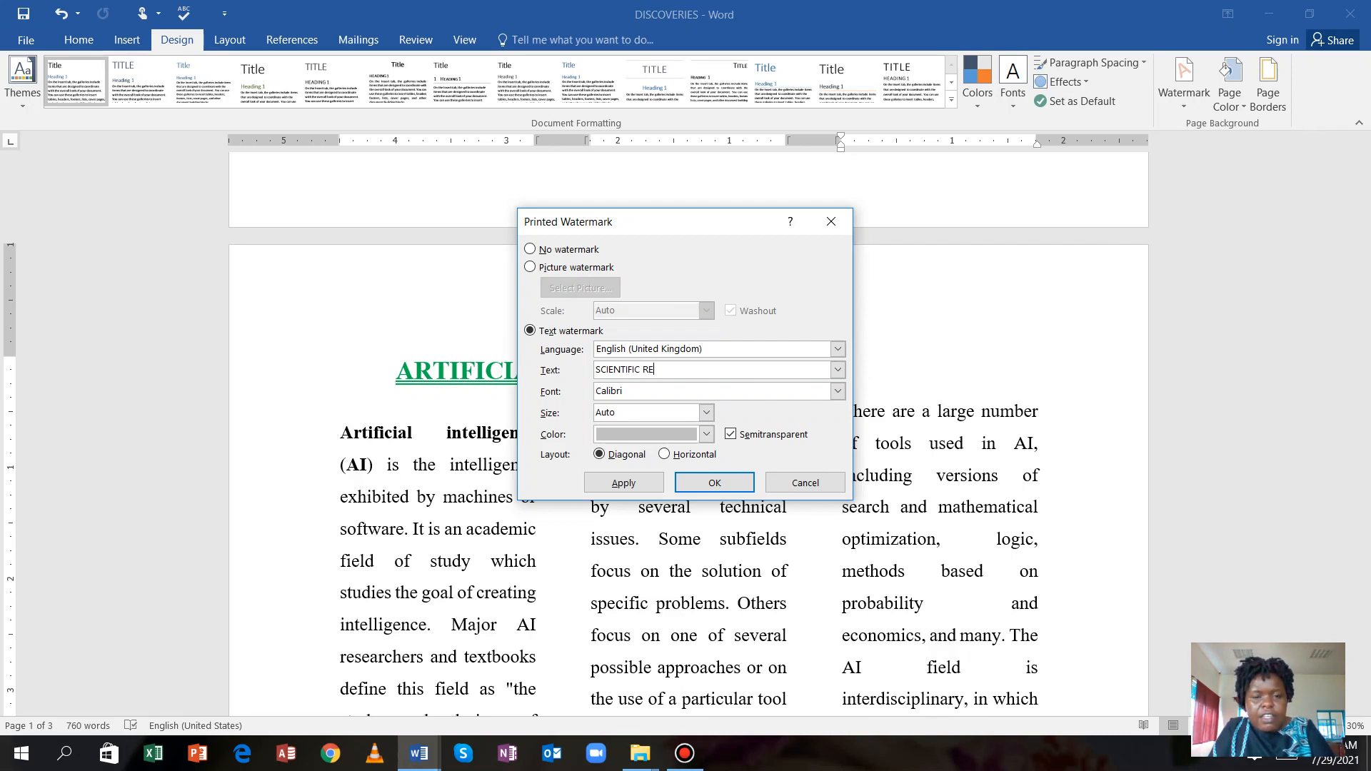
text(SEAR)
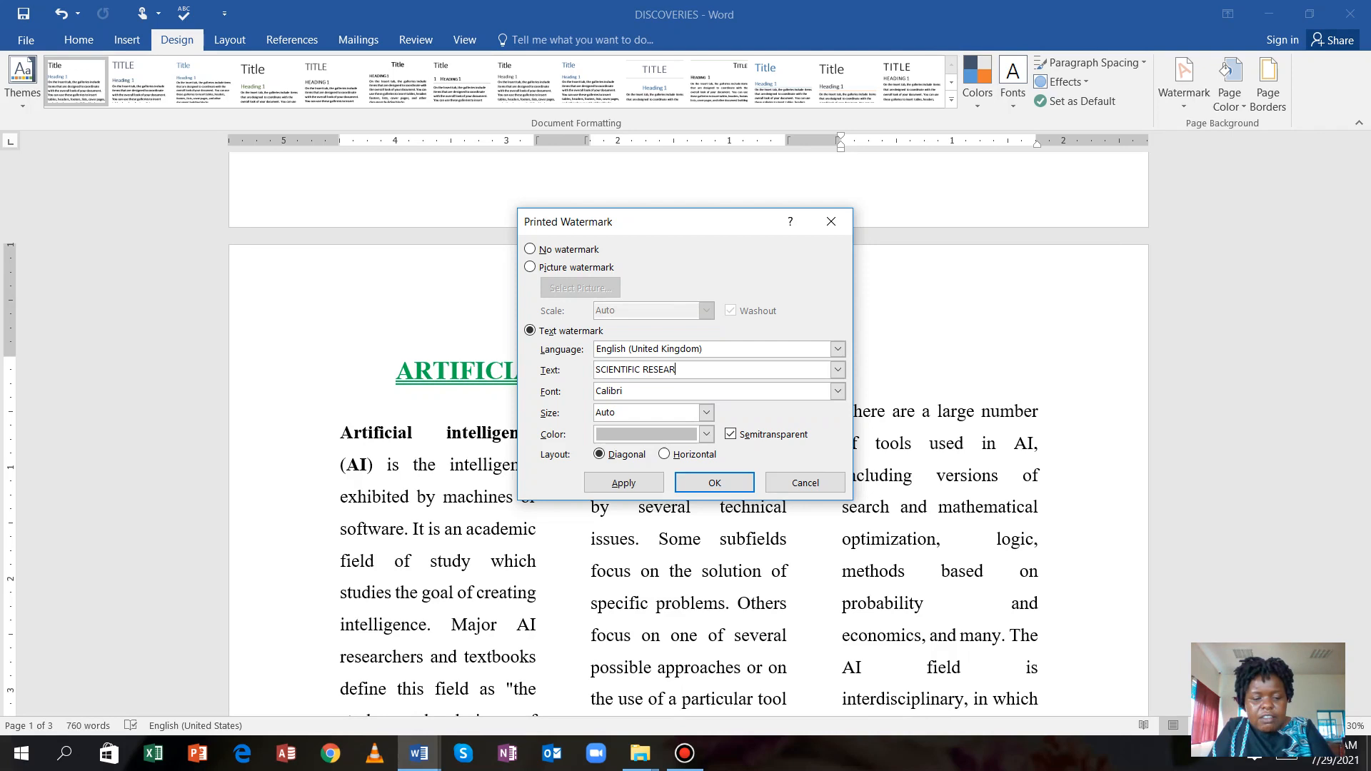
text(CH)
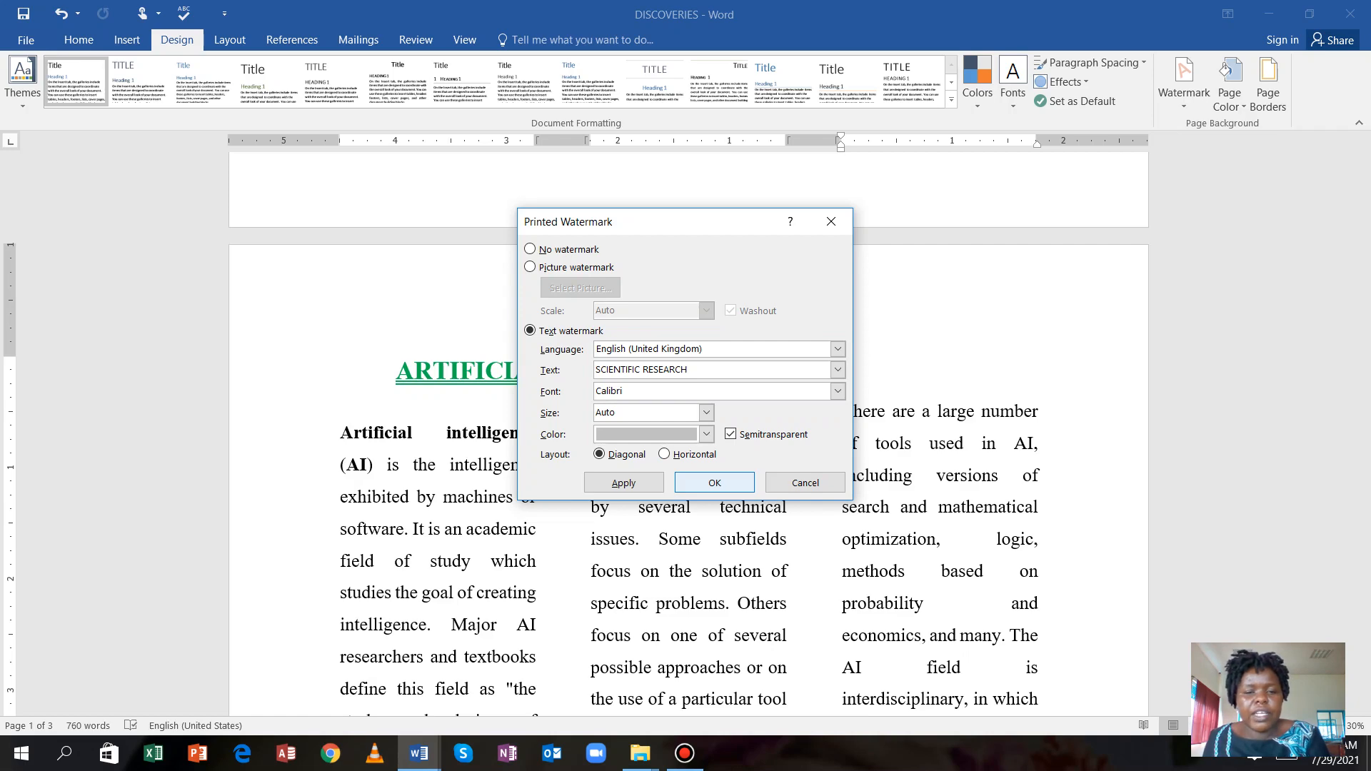
click(714, 483)
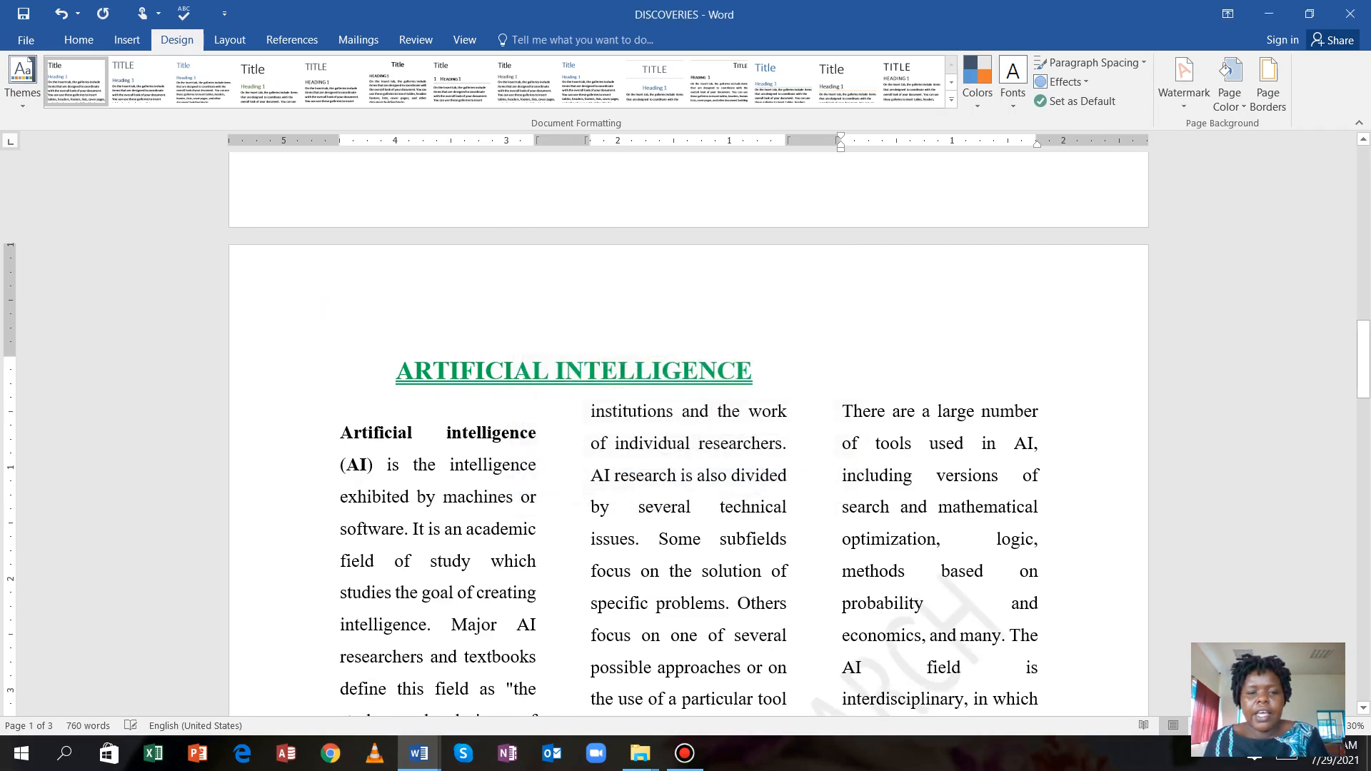
scroll(715, 483, down, 1)
scroll(689, 435, down, 15)
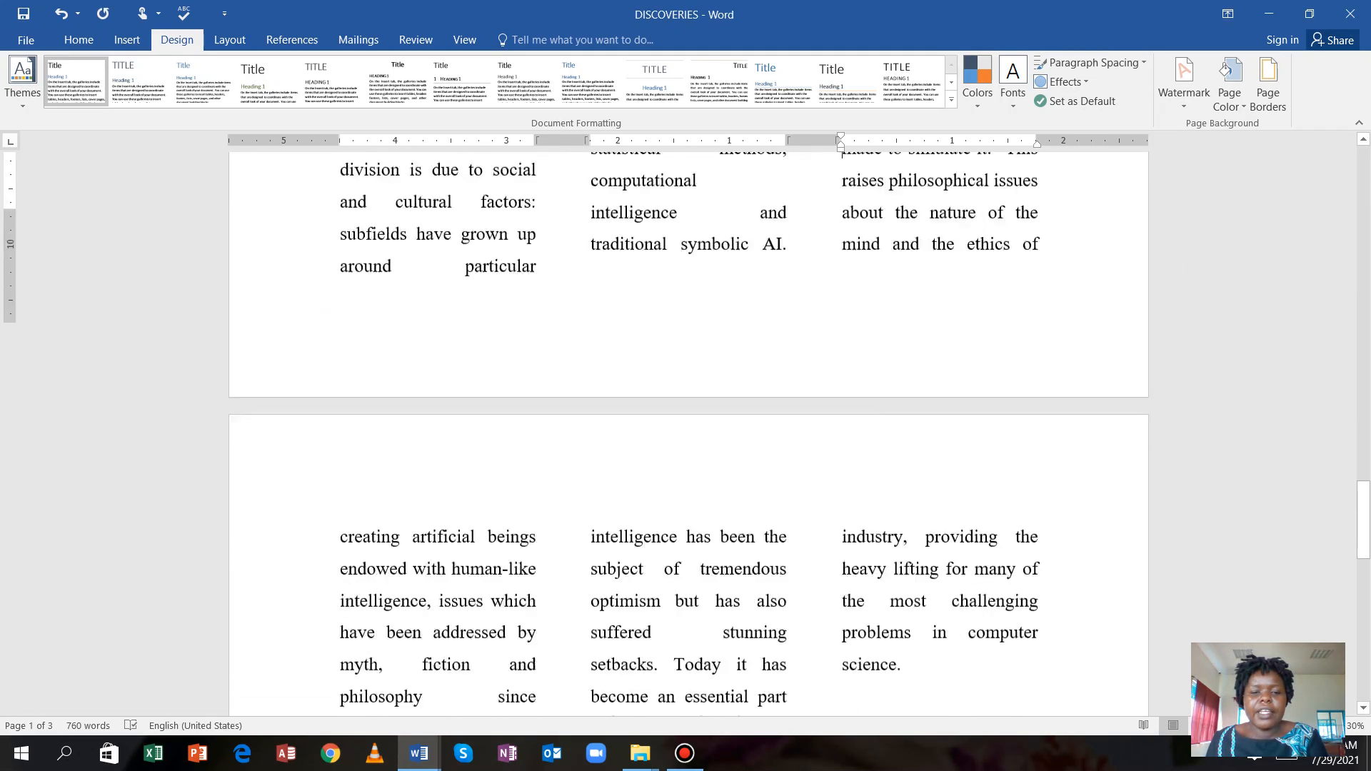
scroll(688, 435, down, 3)
scroll(689, 436, up, 12)
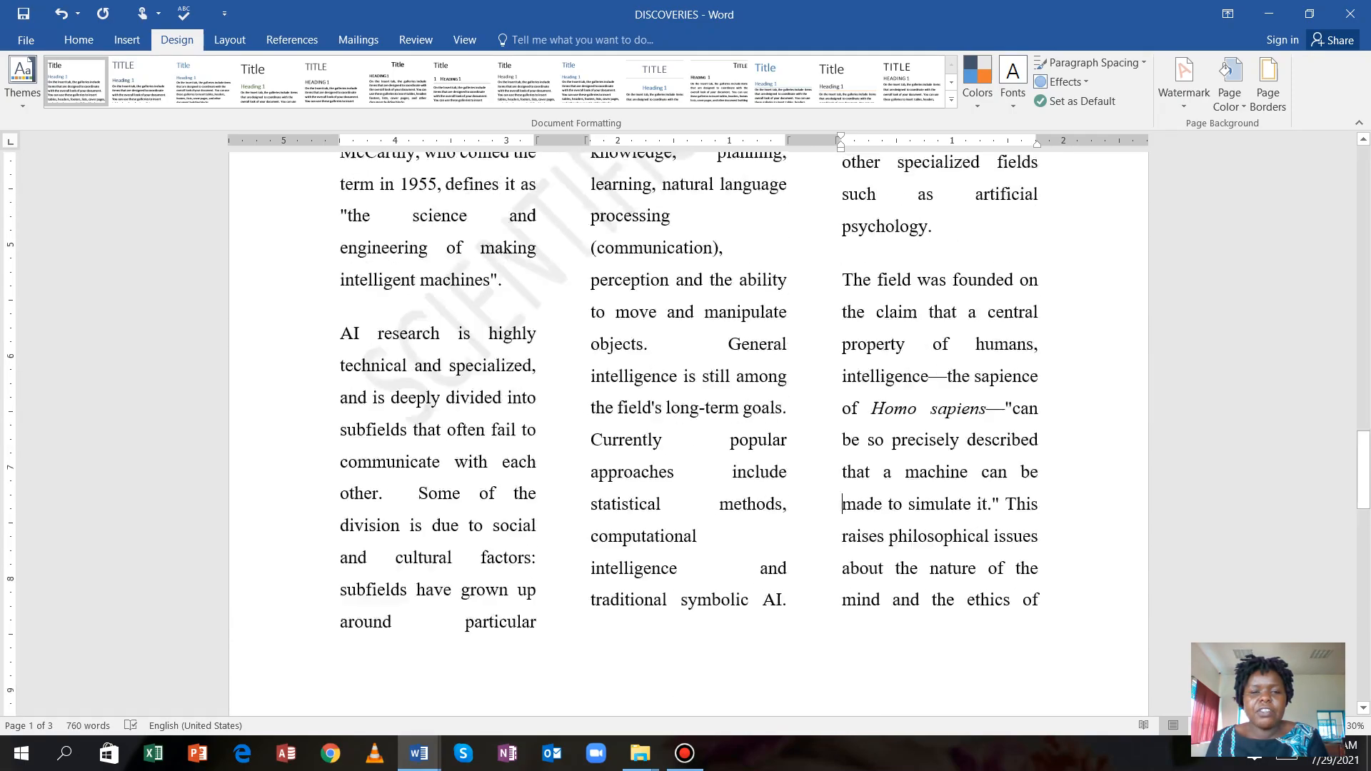
scroll(689, 436, up, 14)
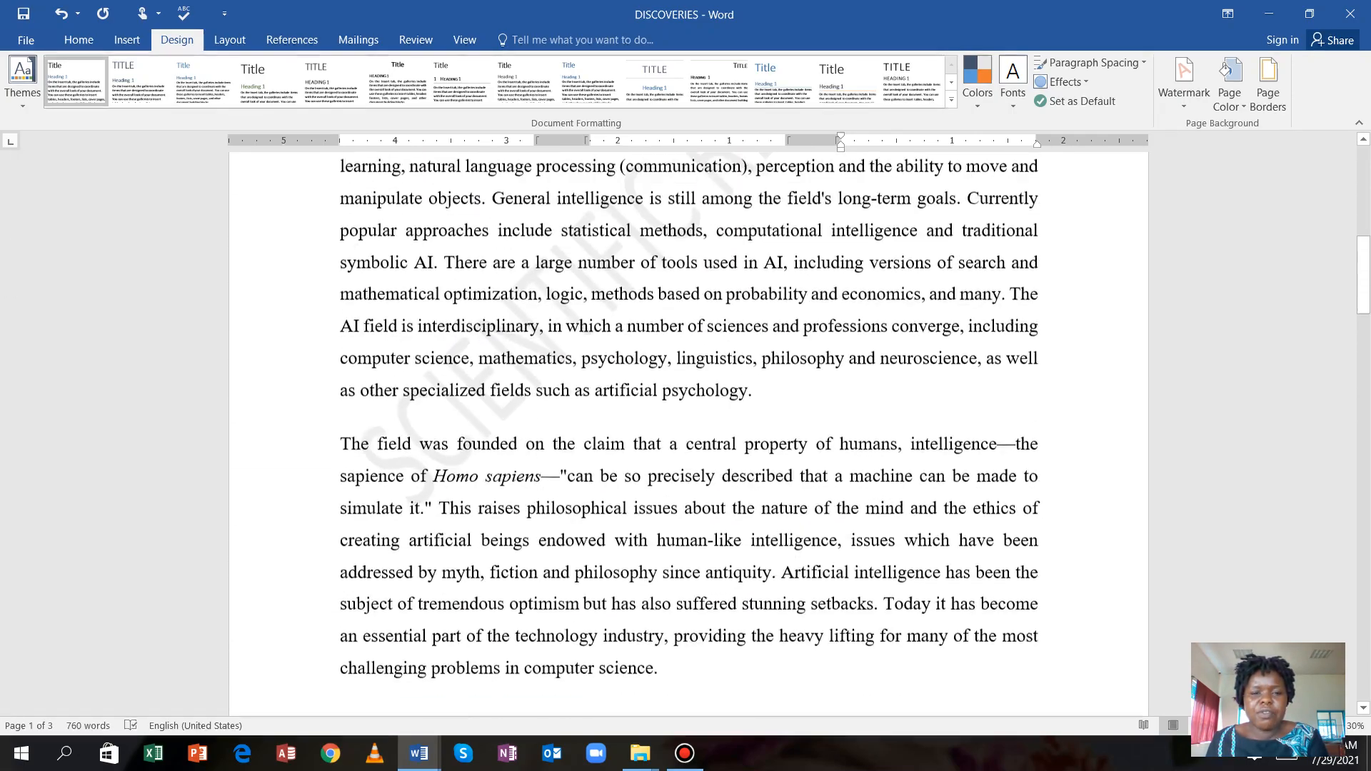
scroll(689, 435, up, 4)
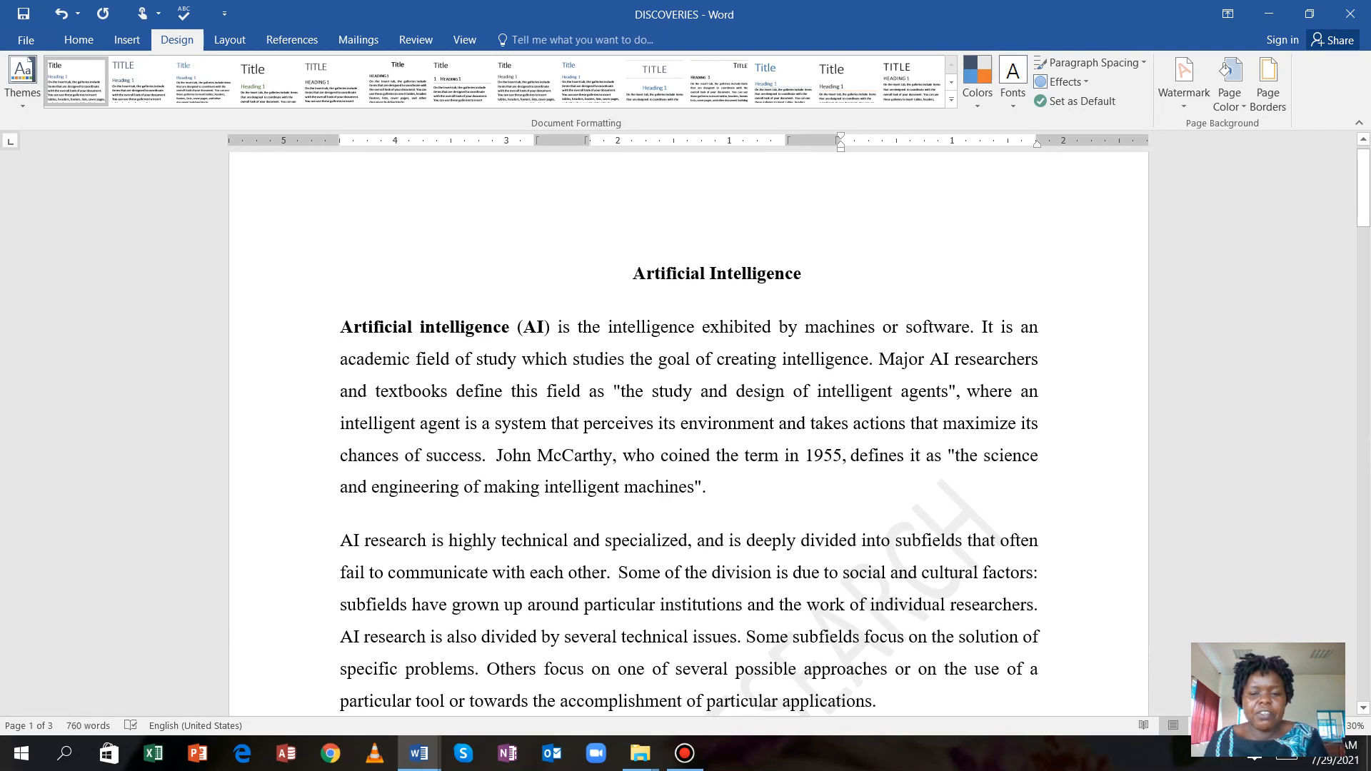
scroll(689, 435, down, 4)
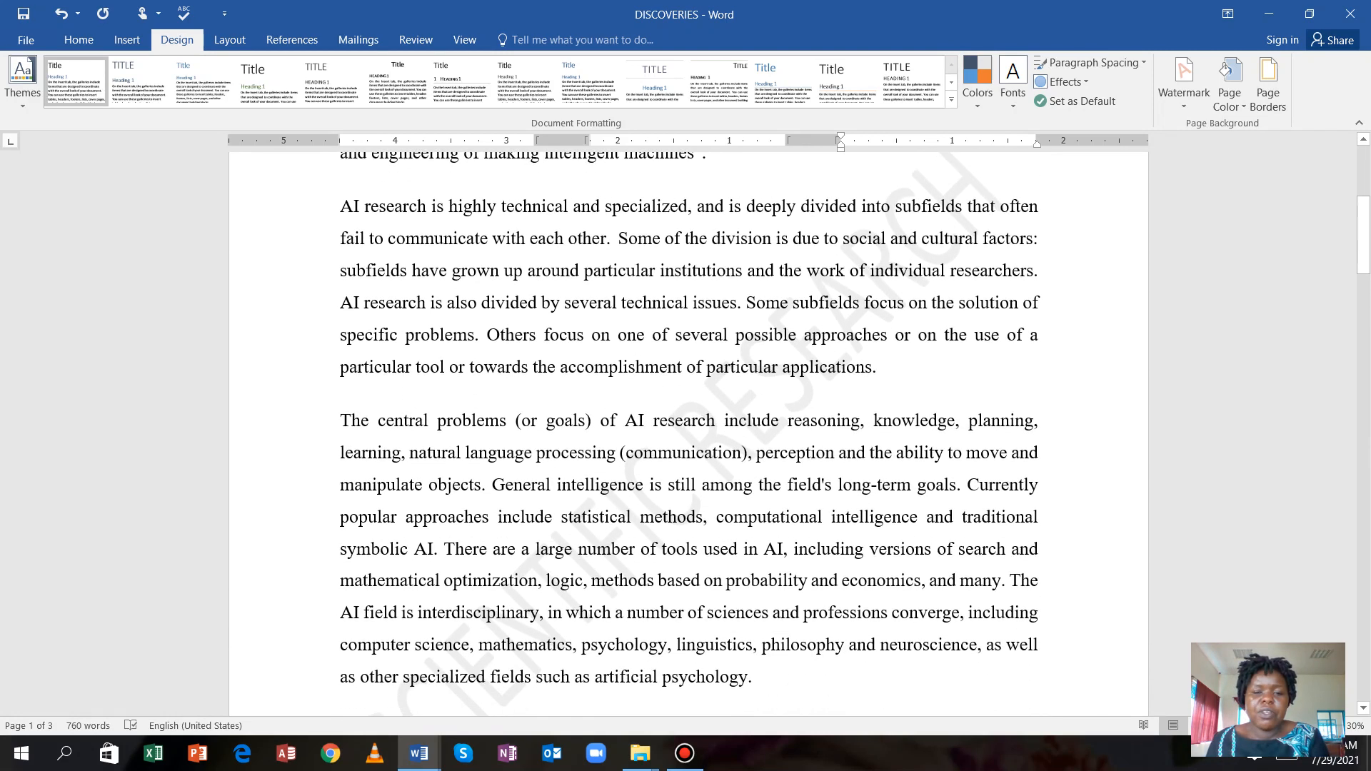
scroll(689, 435, down, 3)
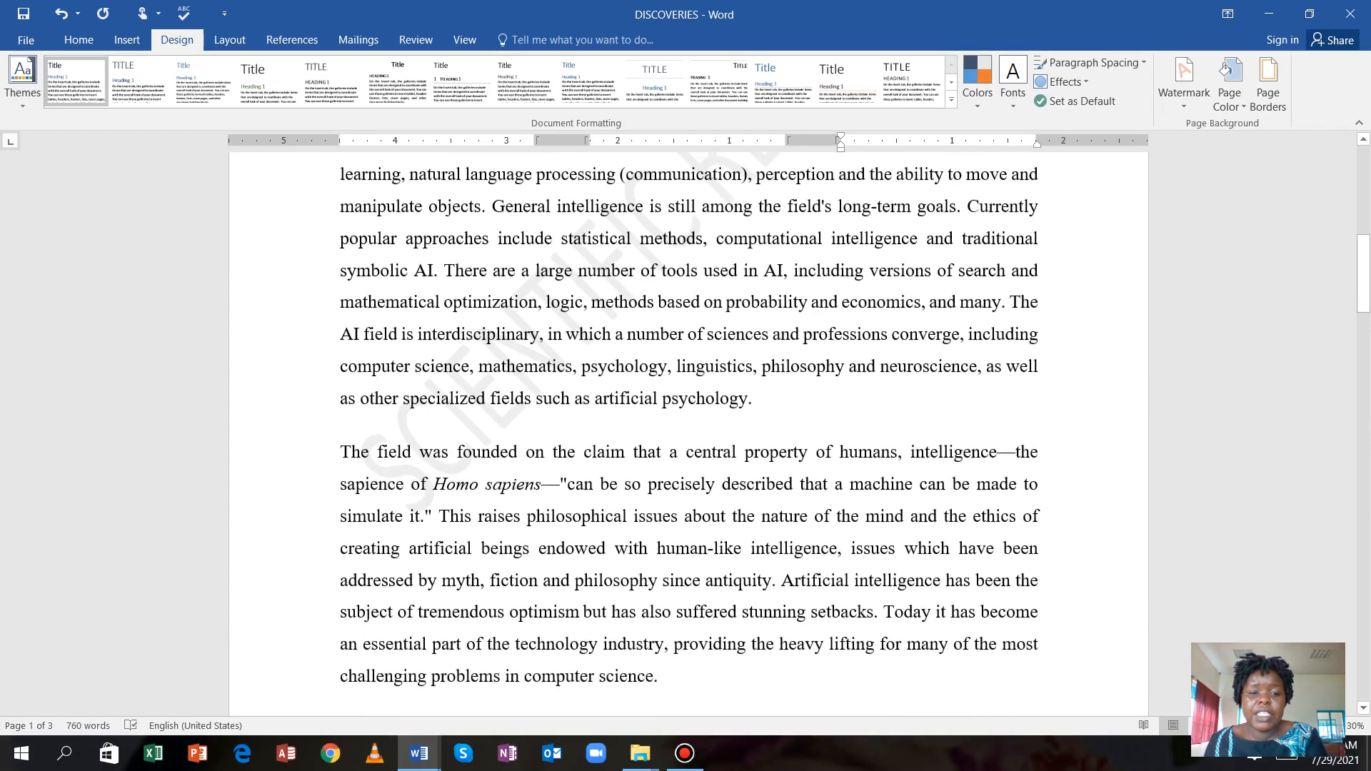
scroll(688, 435, down, 8)
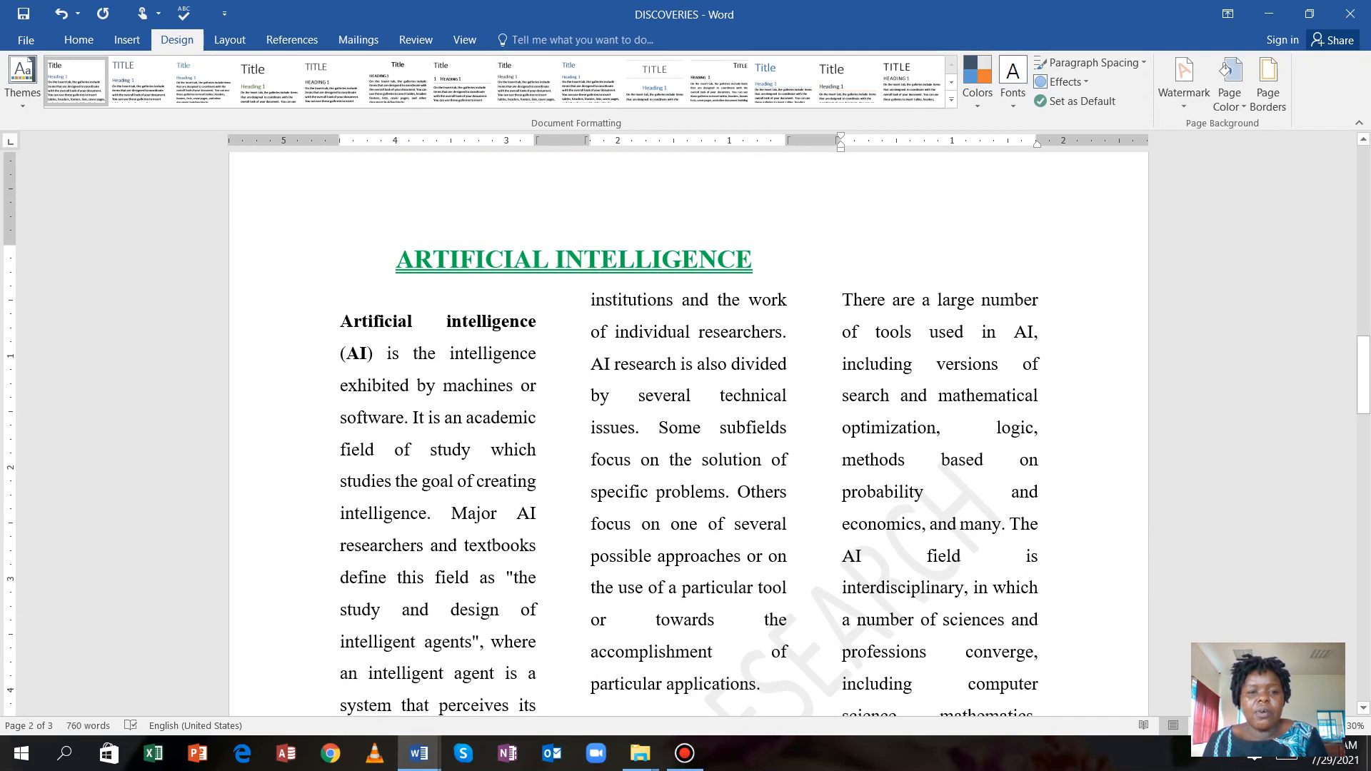
scroll(688, 443, up, 1)
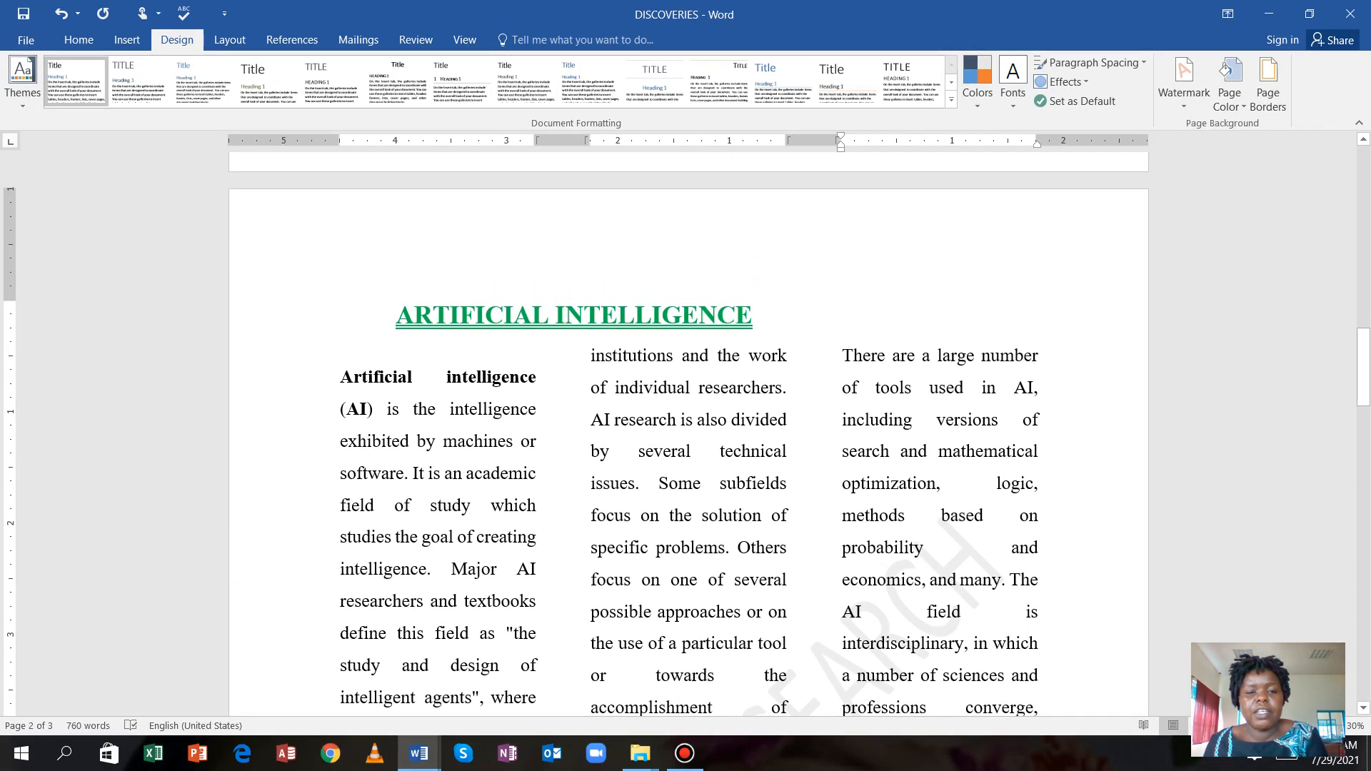
double_click(538, 270)
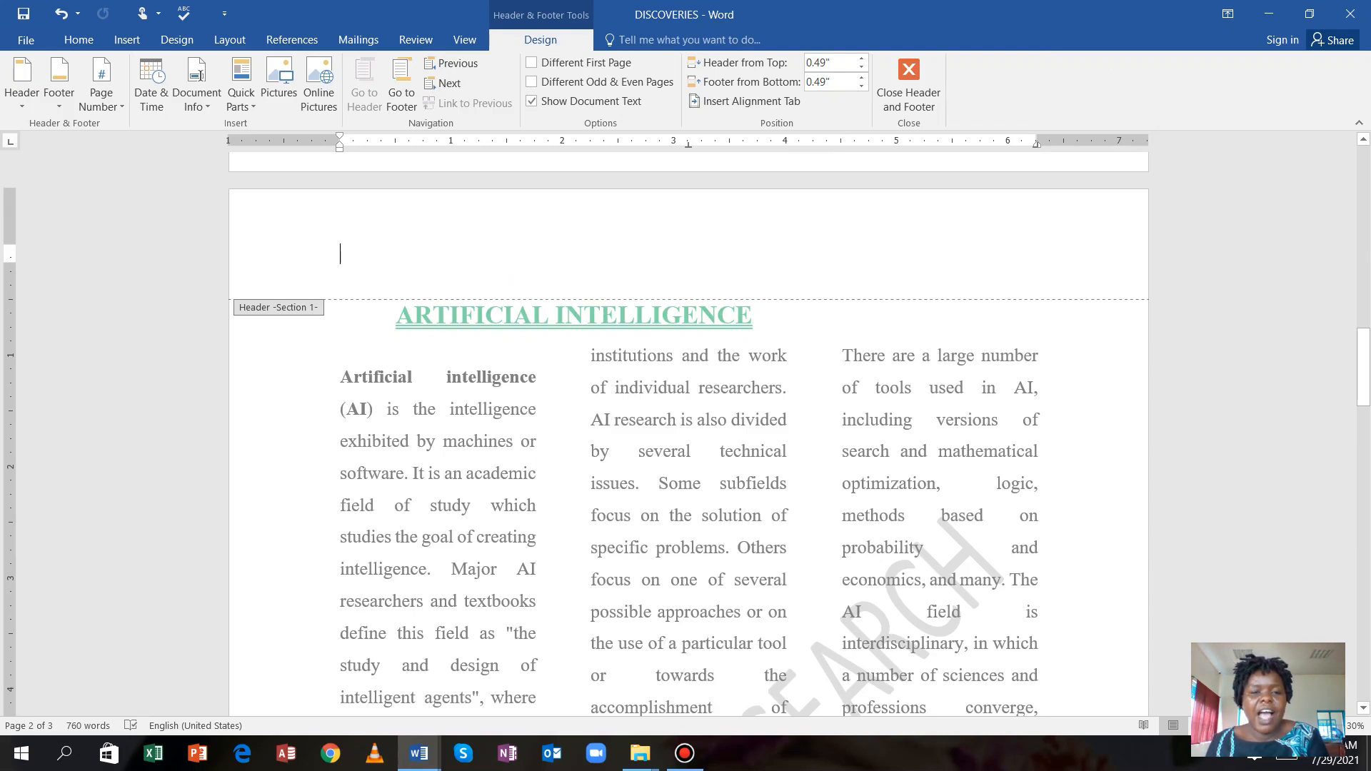
scroll(688, 429, down, 2)
scroll(689, 429, up, 2)
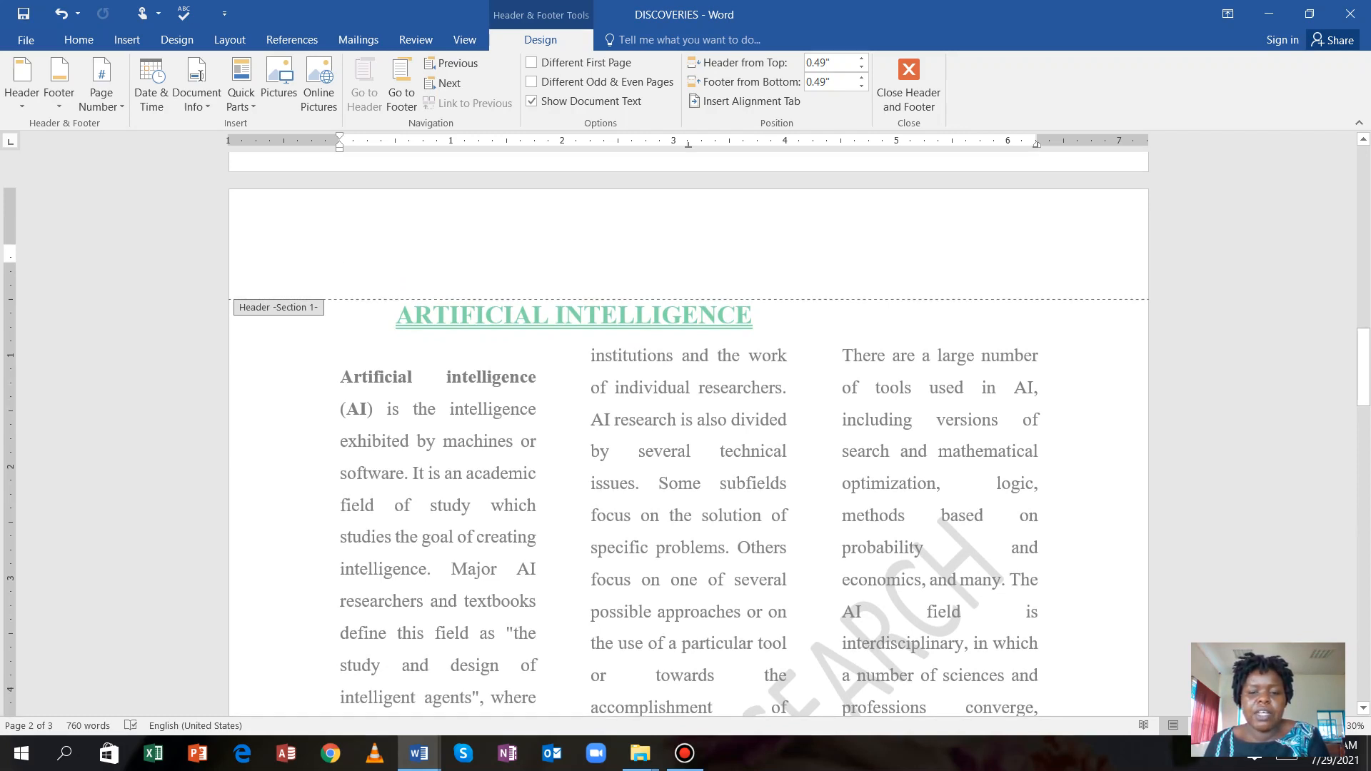
scroll(689, 429, down, 4)
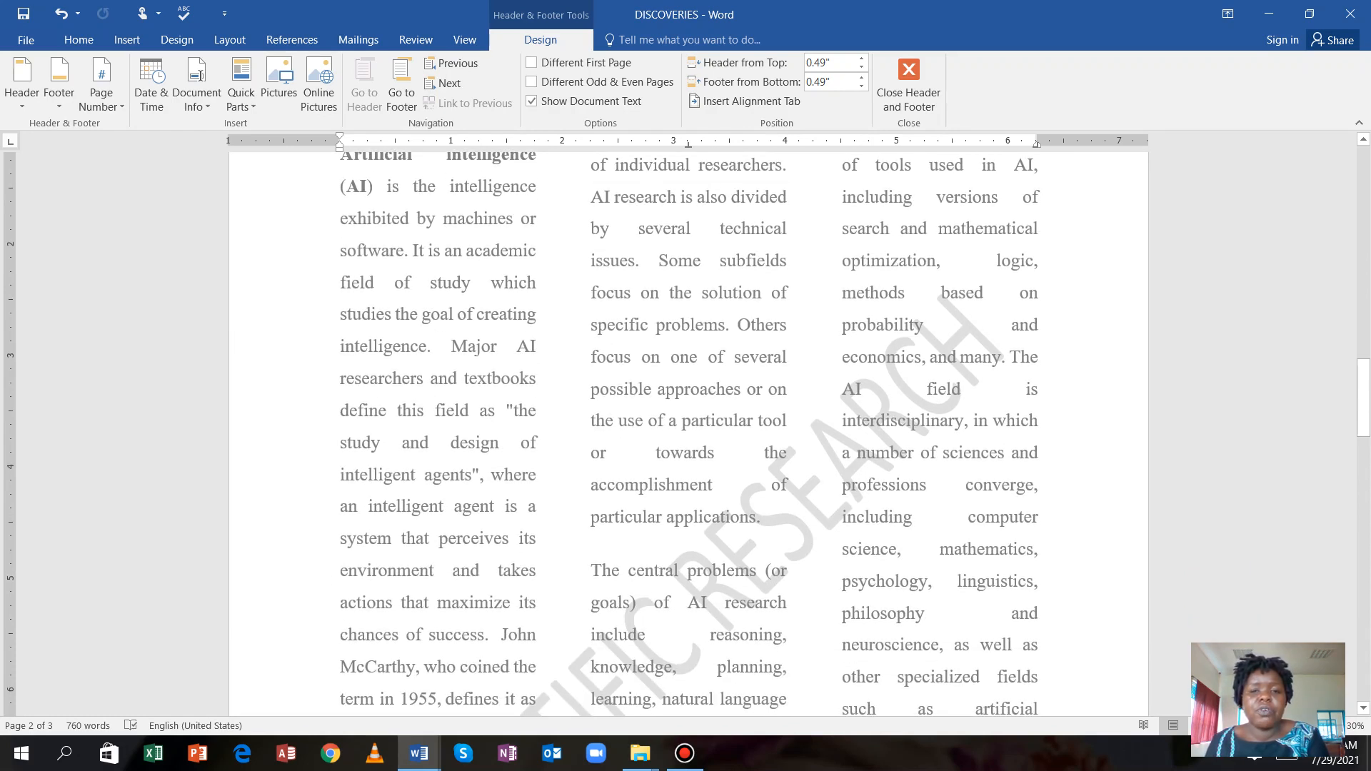
scroll(688, 429, up, 4)
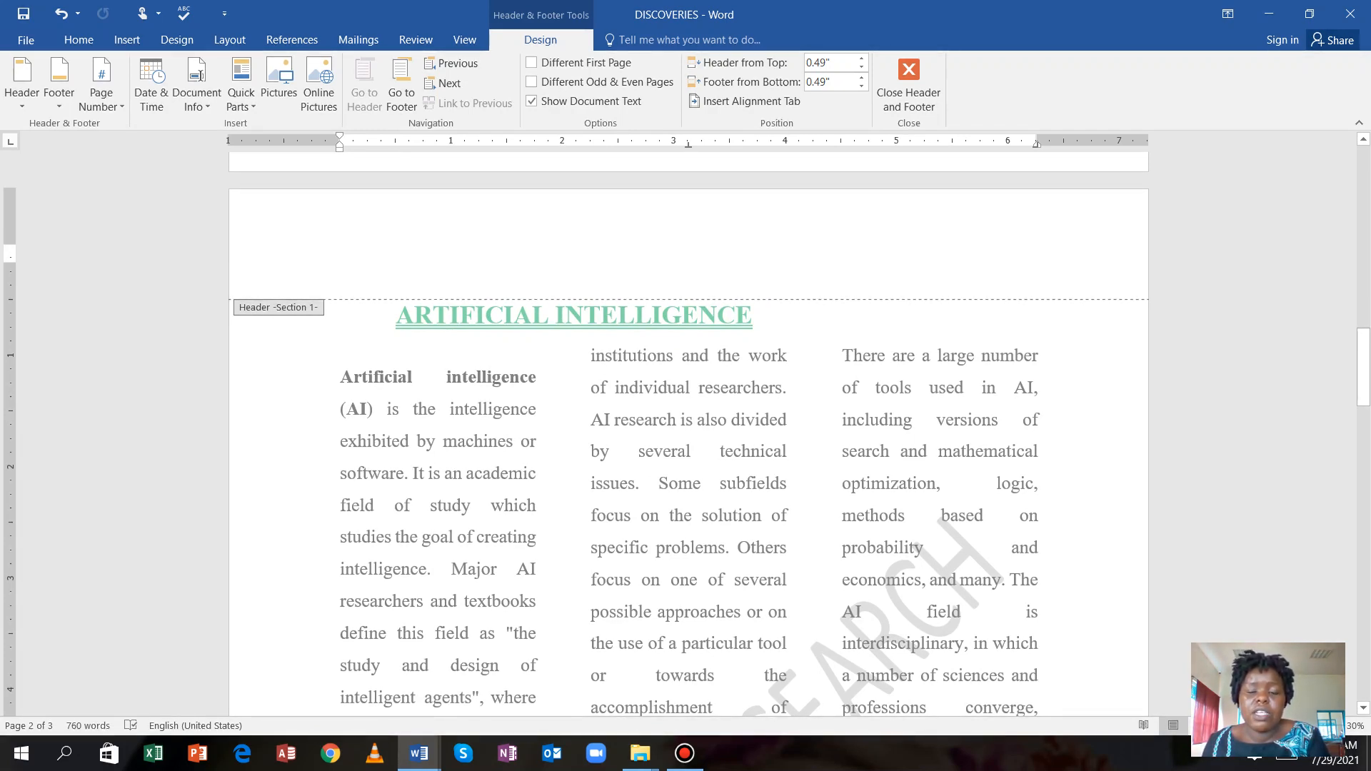
scroll(689, 434, down, 1)
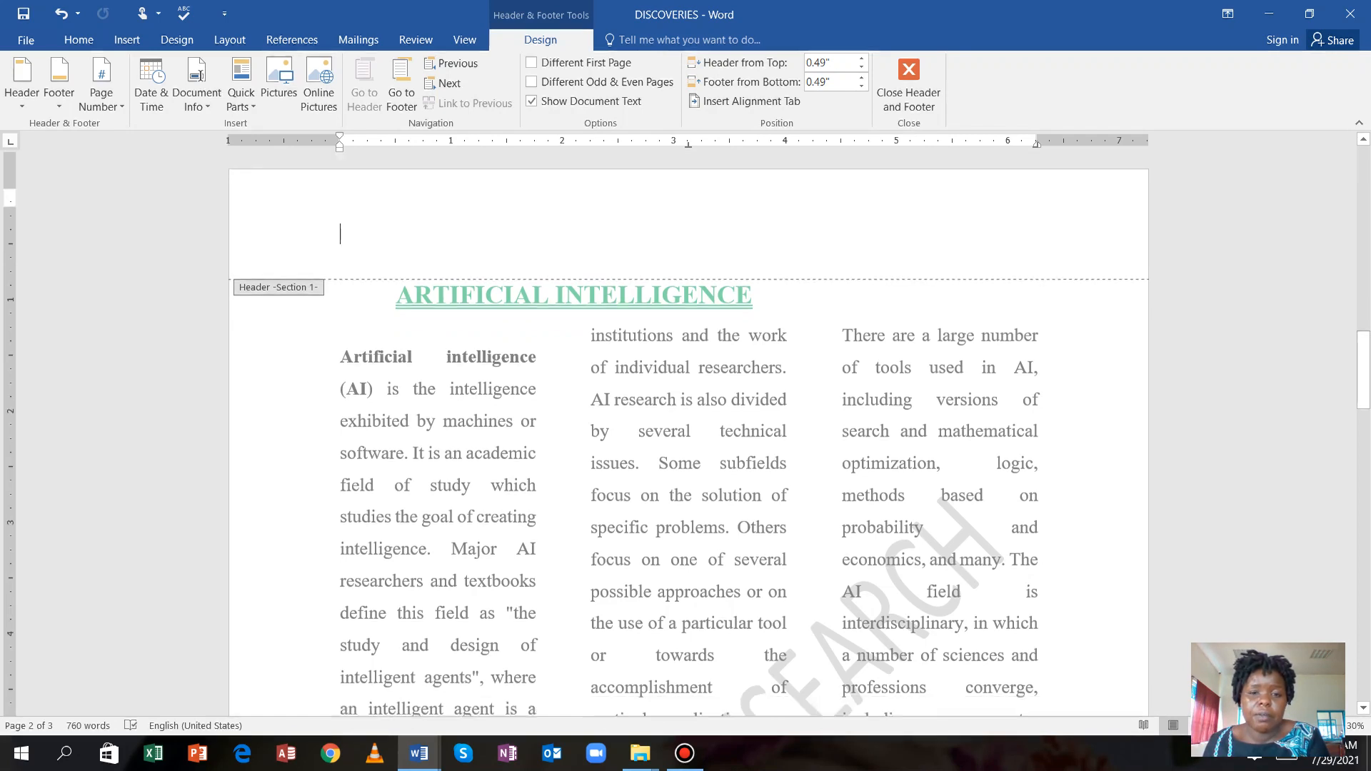
scroll(689, 434, up, 1)
scroll(689, 435, down, 2)
scroll(689, 435, up, 2)
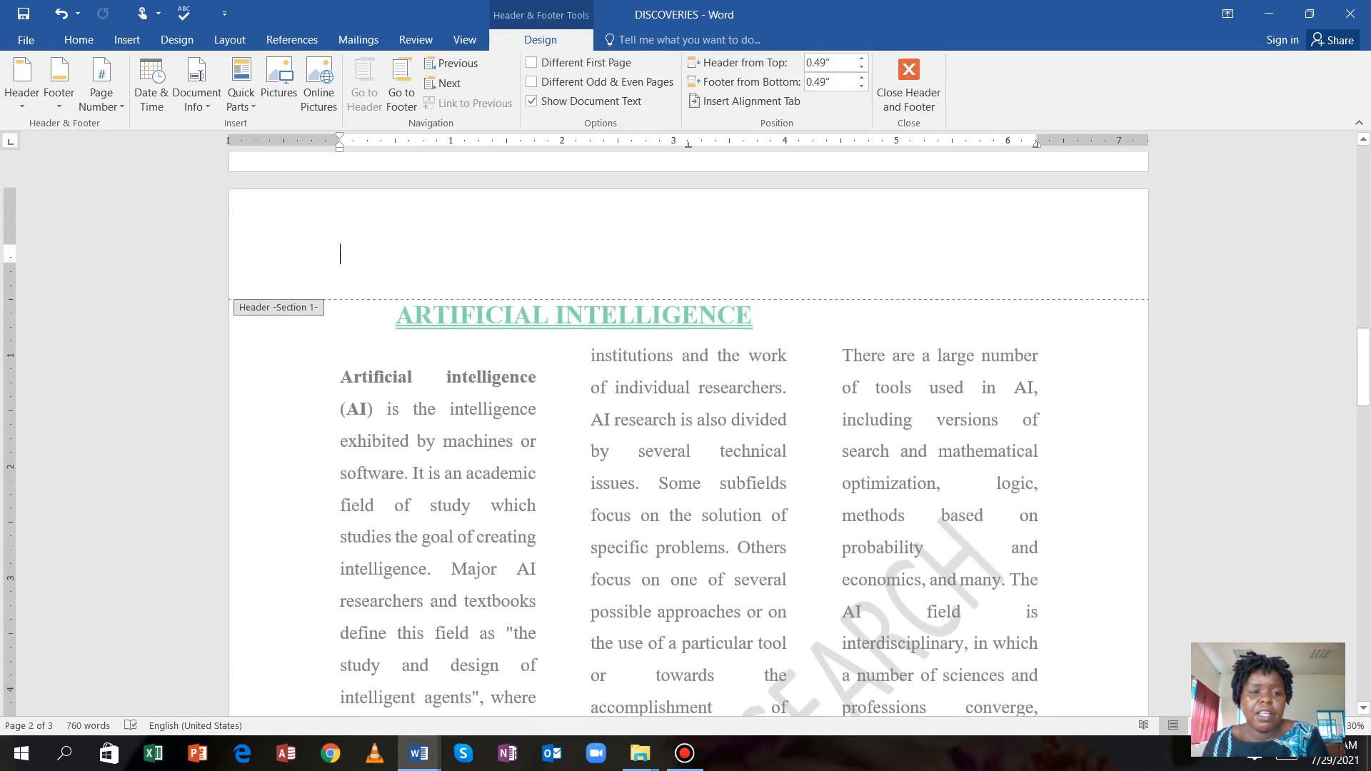
scroll(689, 434, down, 5)
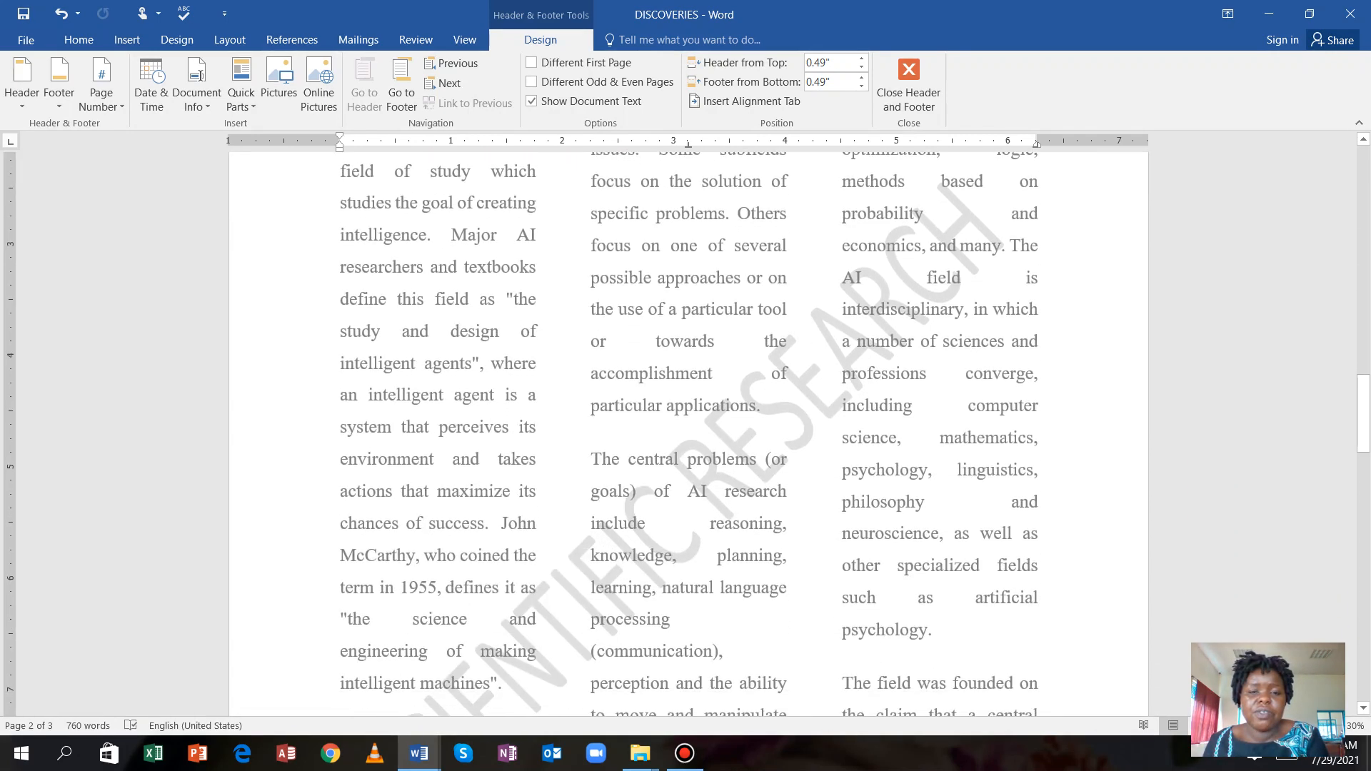
scroll(613, 410, down, 2)
scroll(613, 411, up, 9)
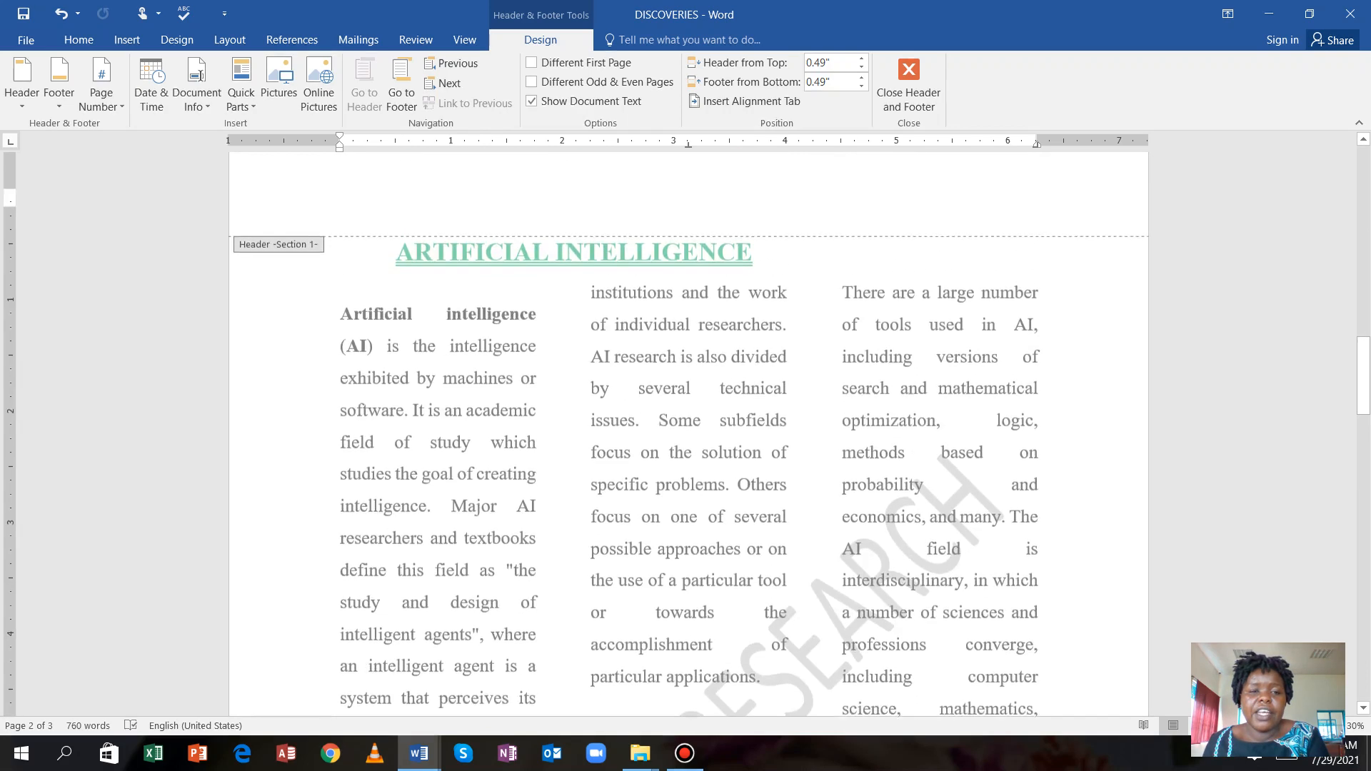
scroll(612, 410, down, 8)
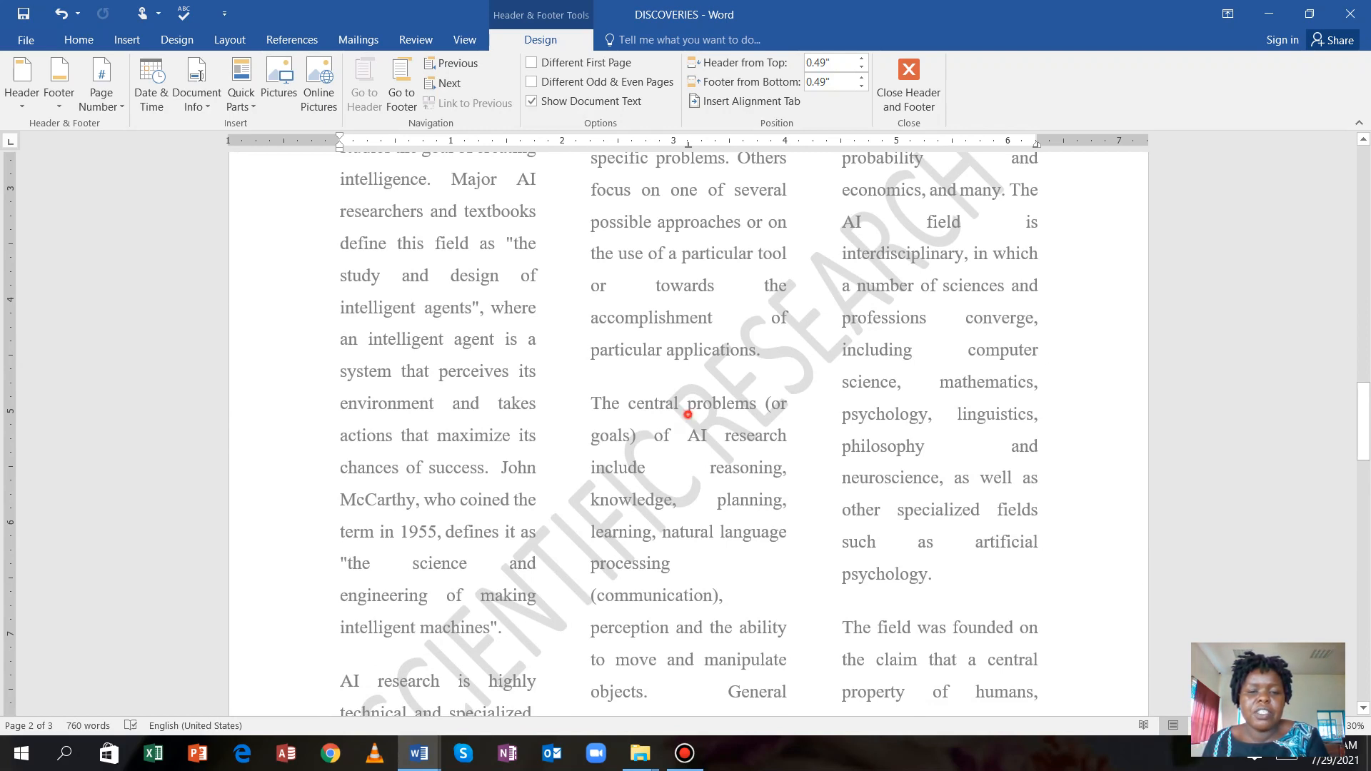
Select the diagonal SCIENTIFIC RESEARCH watermark on page 2.
click(687, 415)
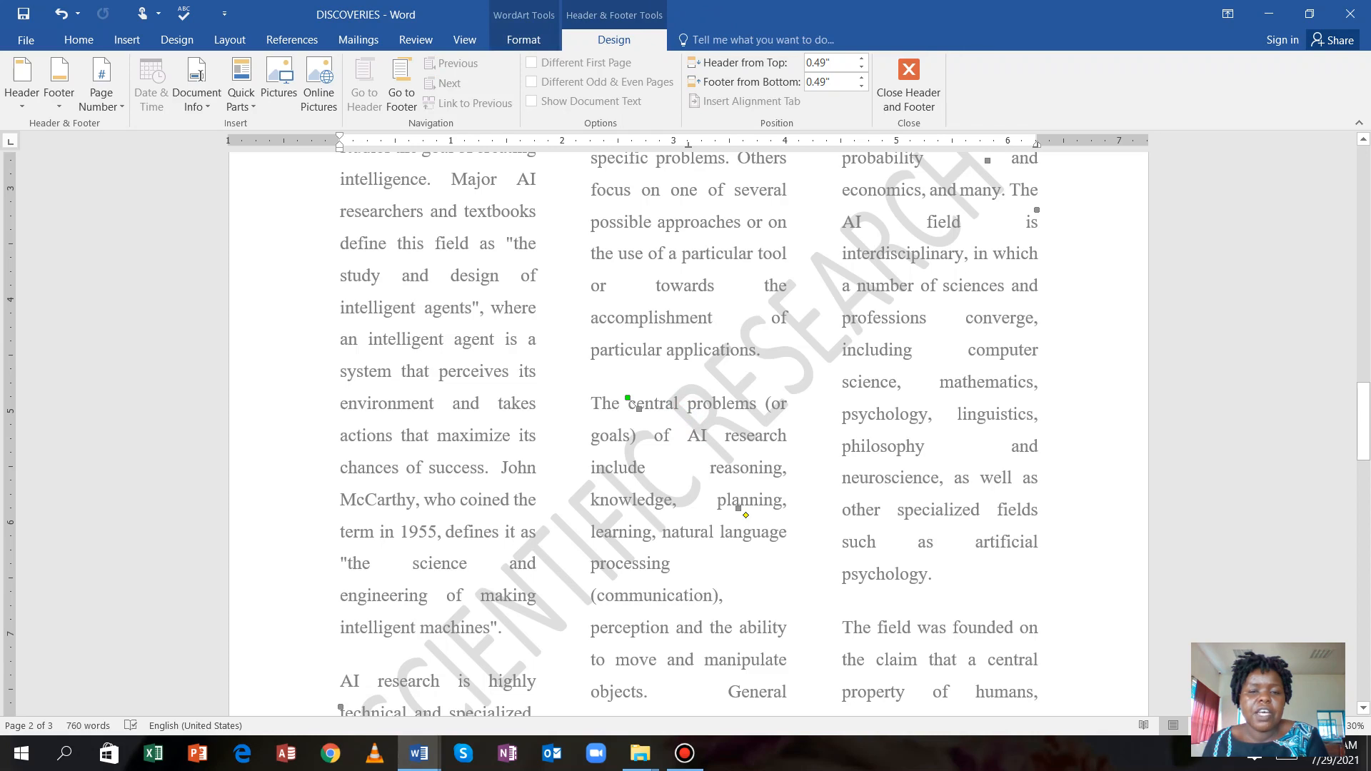
scroll(686, 428, up, 4)
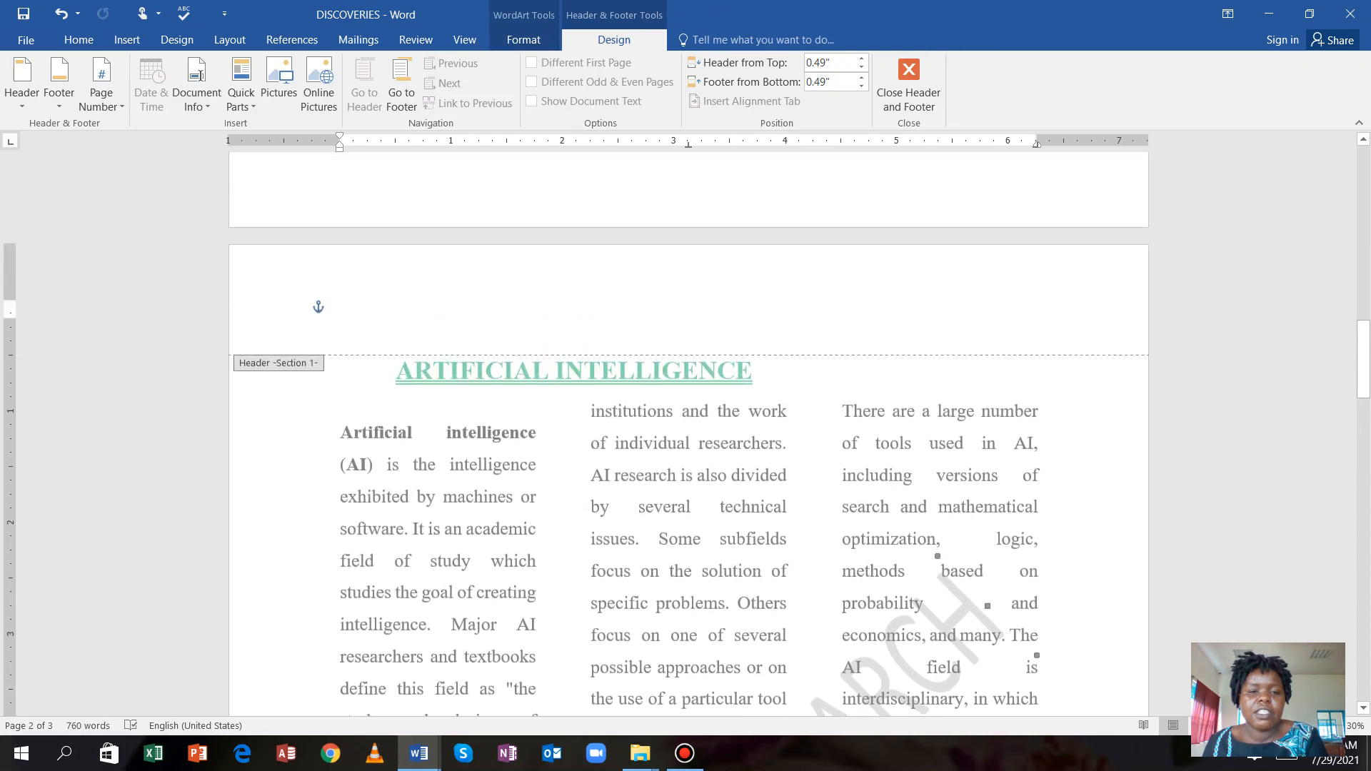
scroll(686, 429, down, 3)
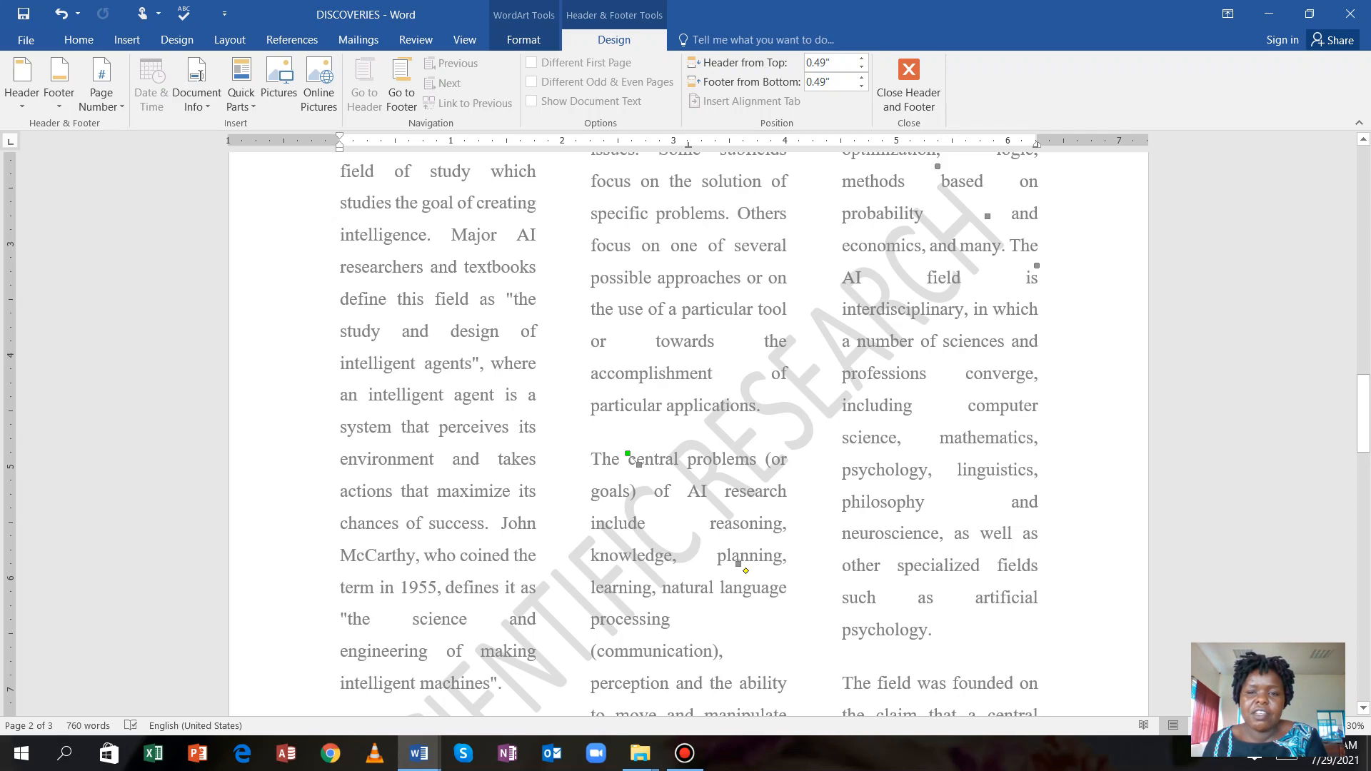
scroll(685, 428, down, 3)
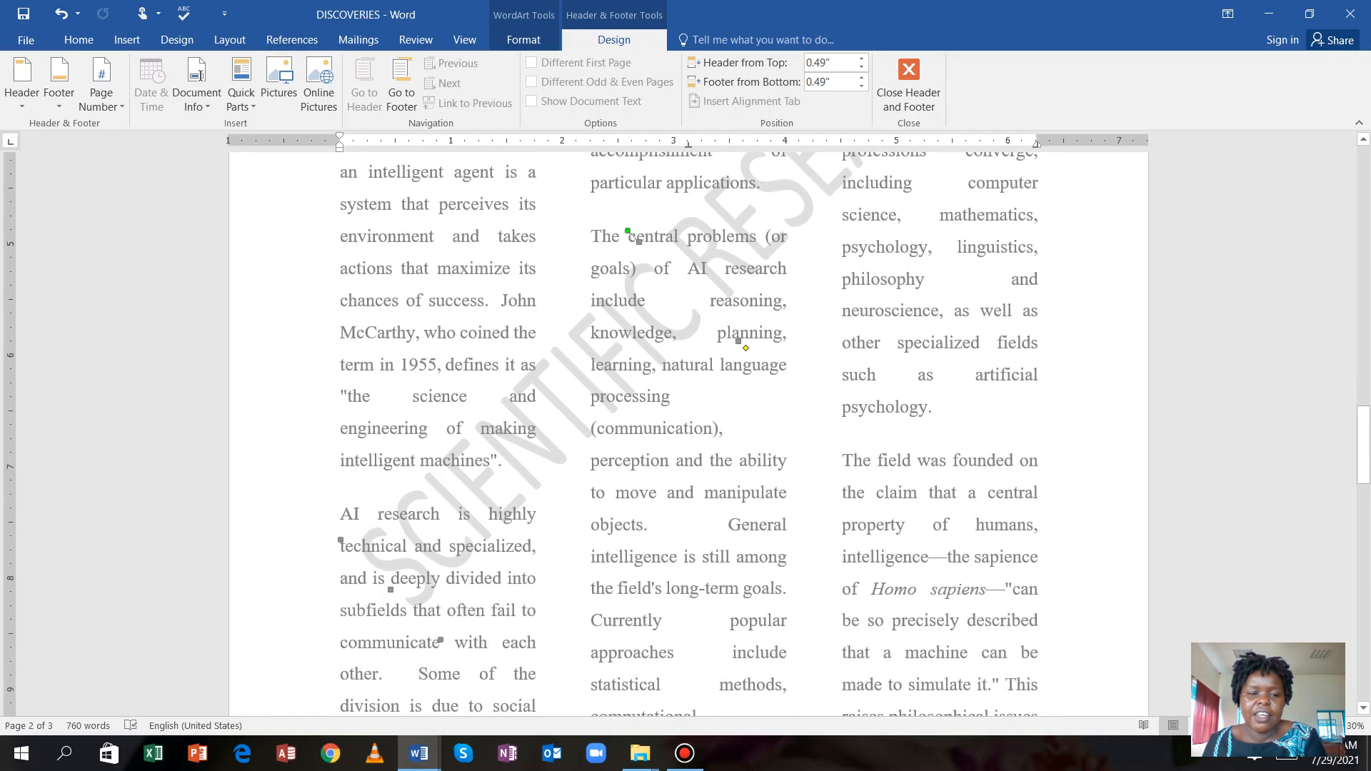
scroll(686, 428, up, 3)
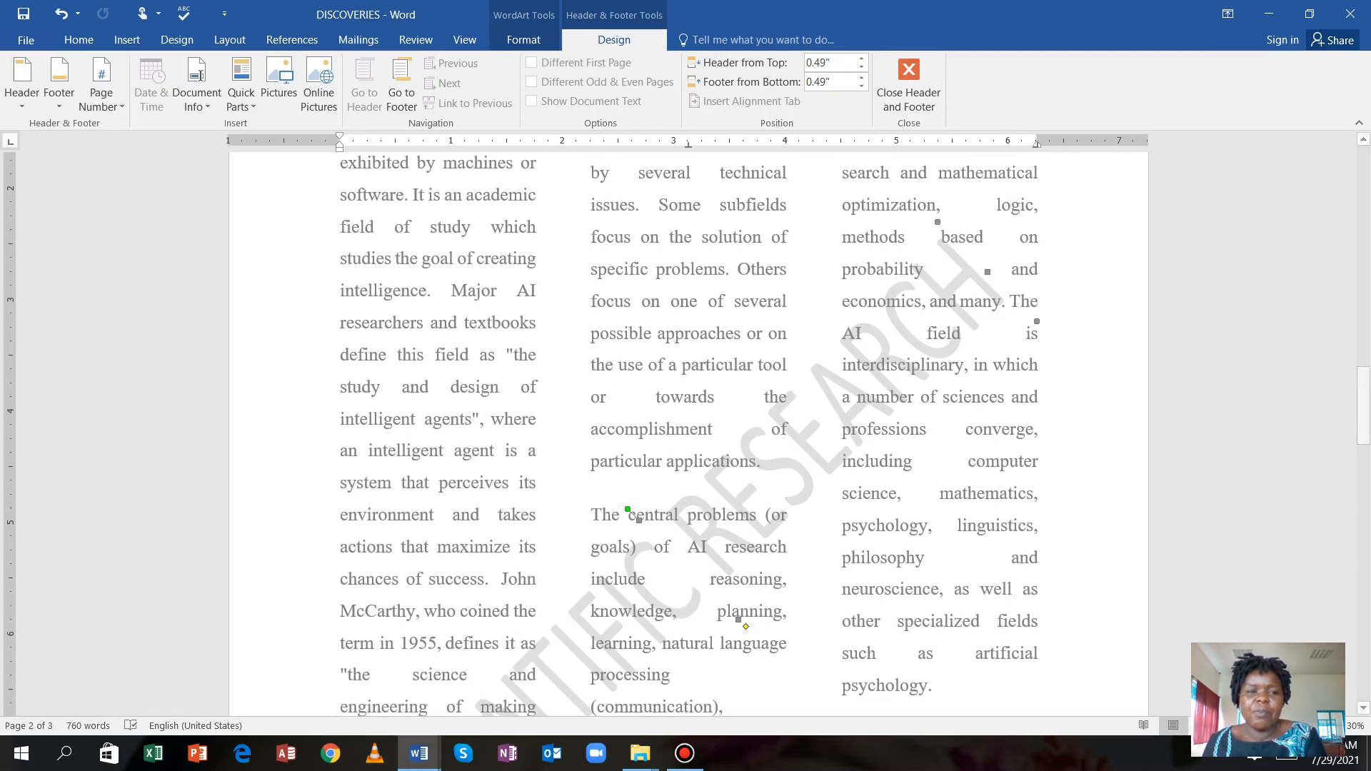
click(176, 39)
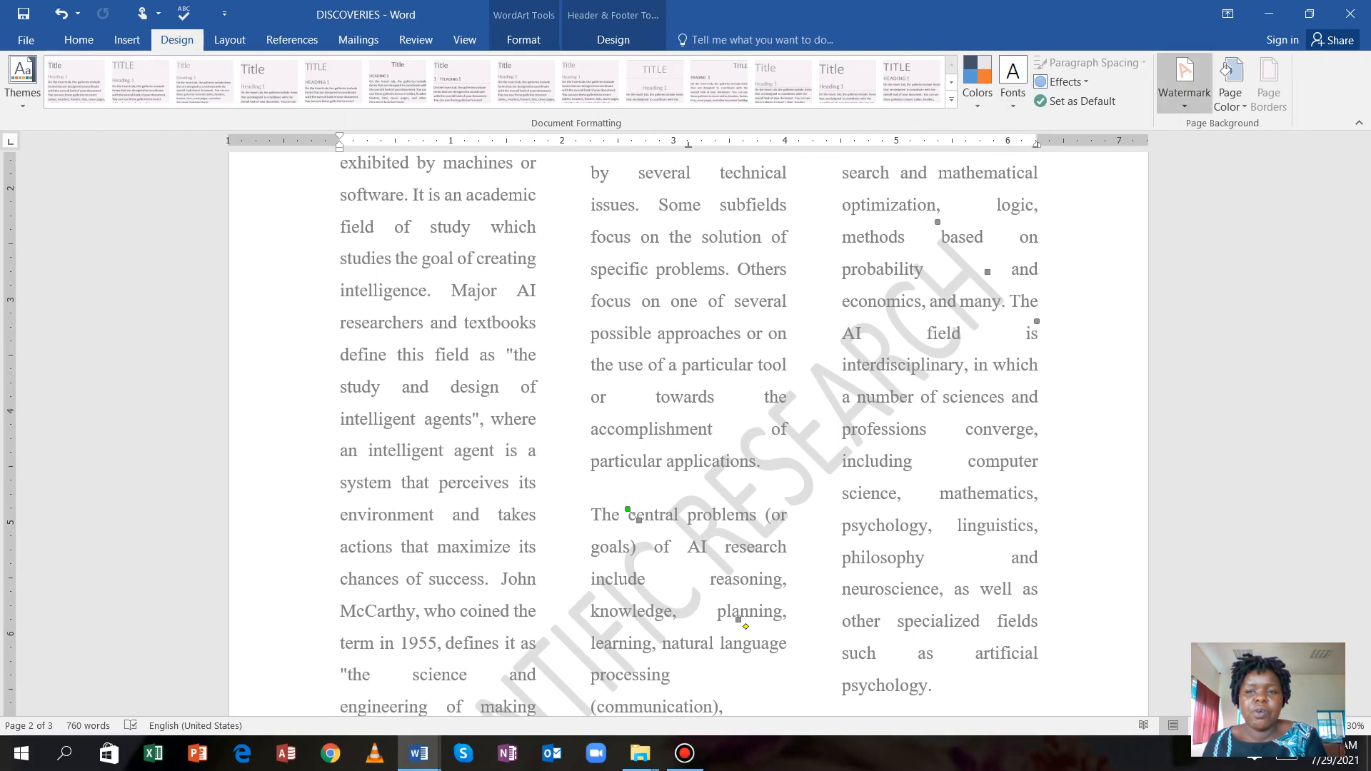
Save the selected watermark to the Watermark Gallery under the name PRAC 1.
click(1184, 78)
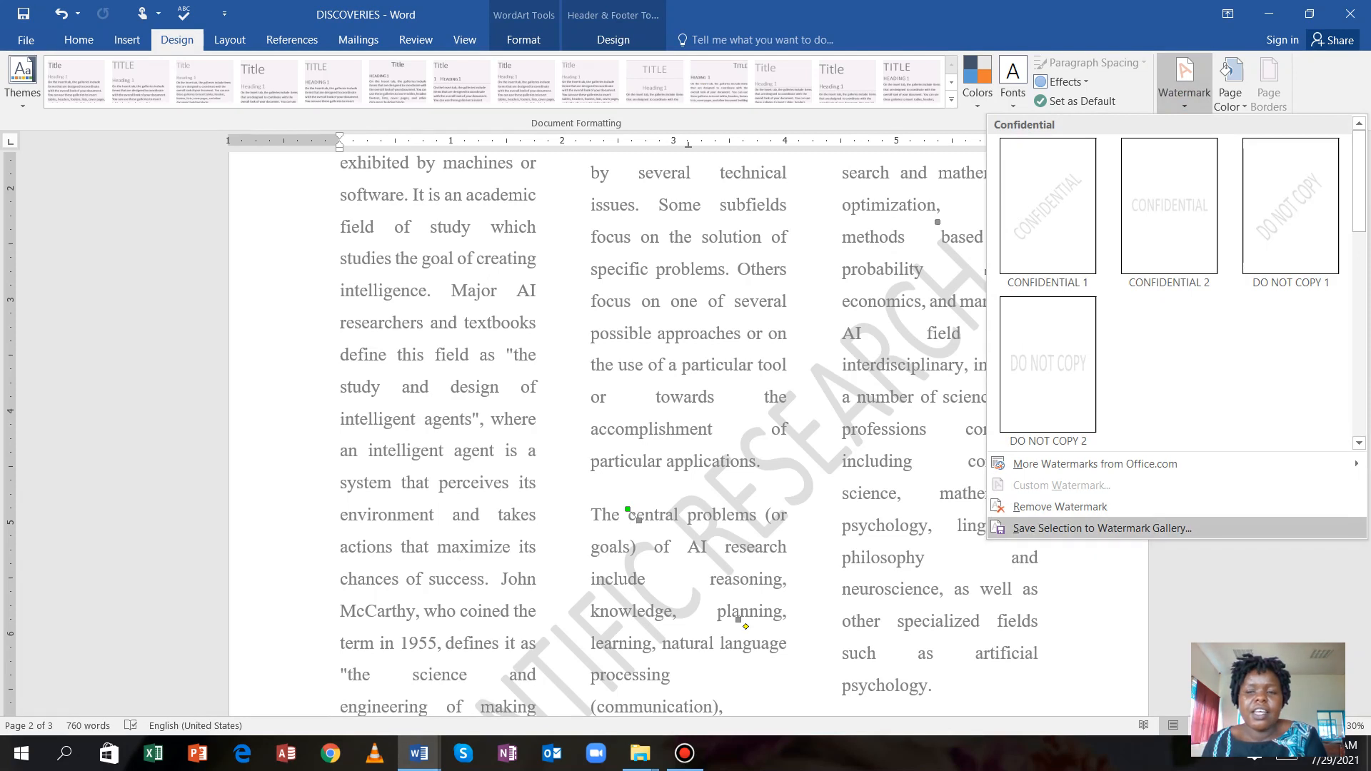
scroll(1171, 286, down, 5)
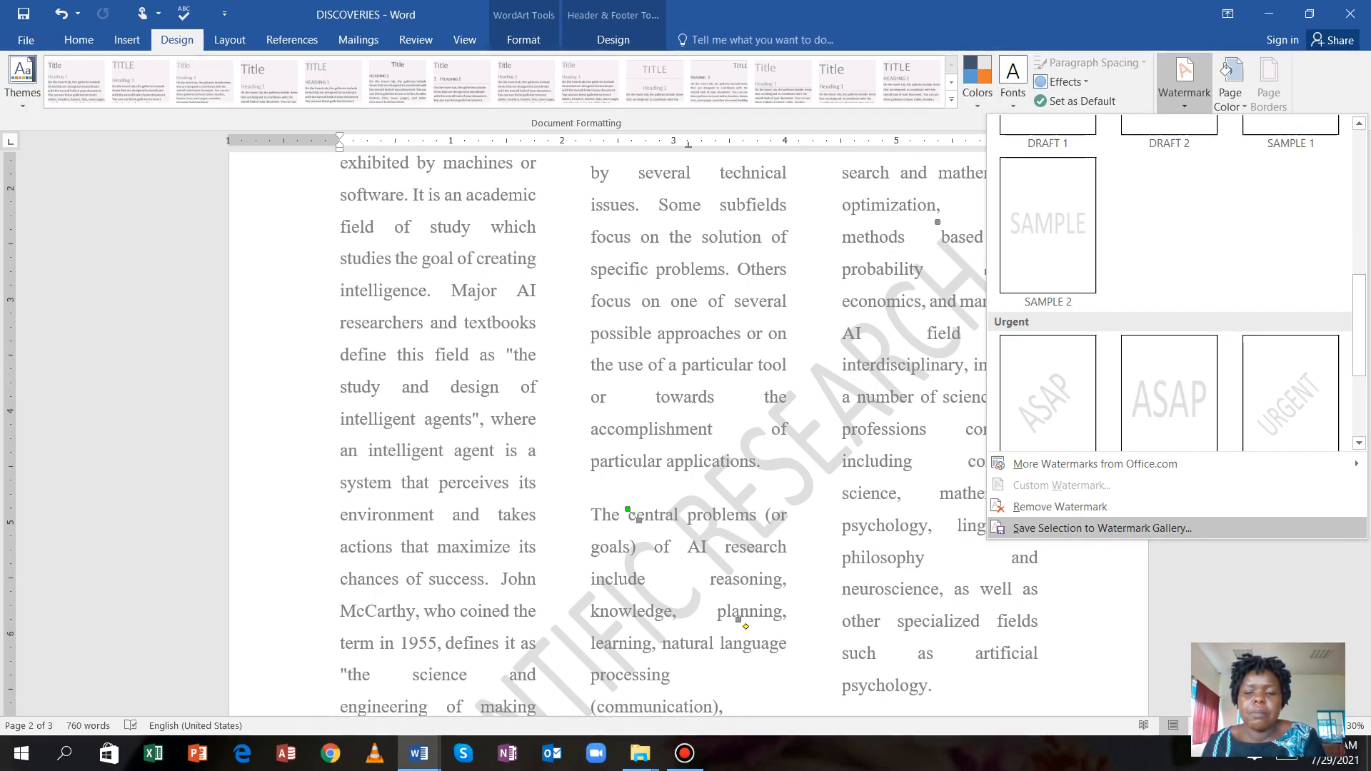
click(1102, 528)
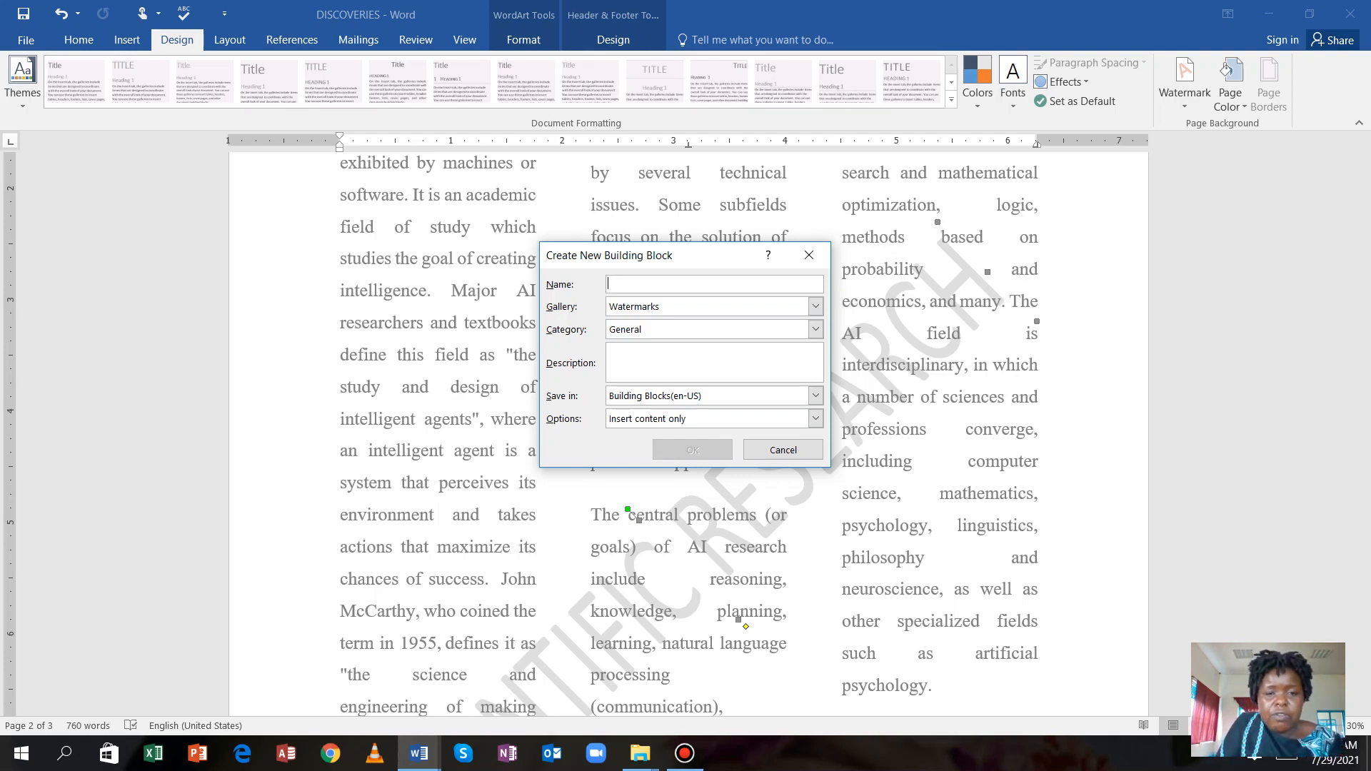
text(PRAC 1)
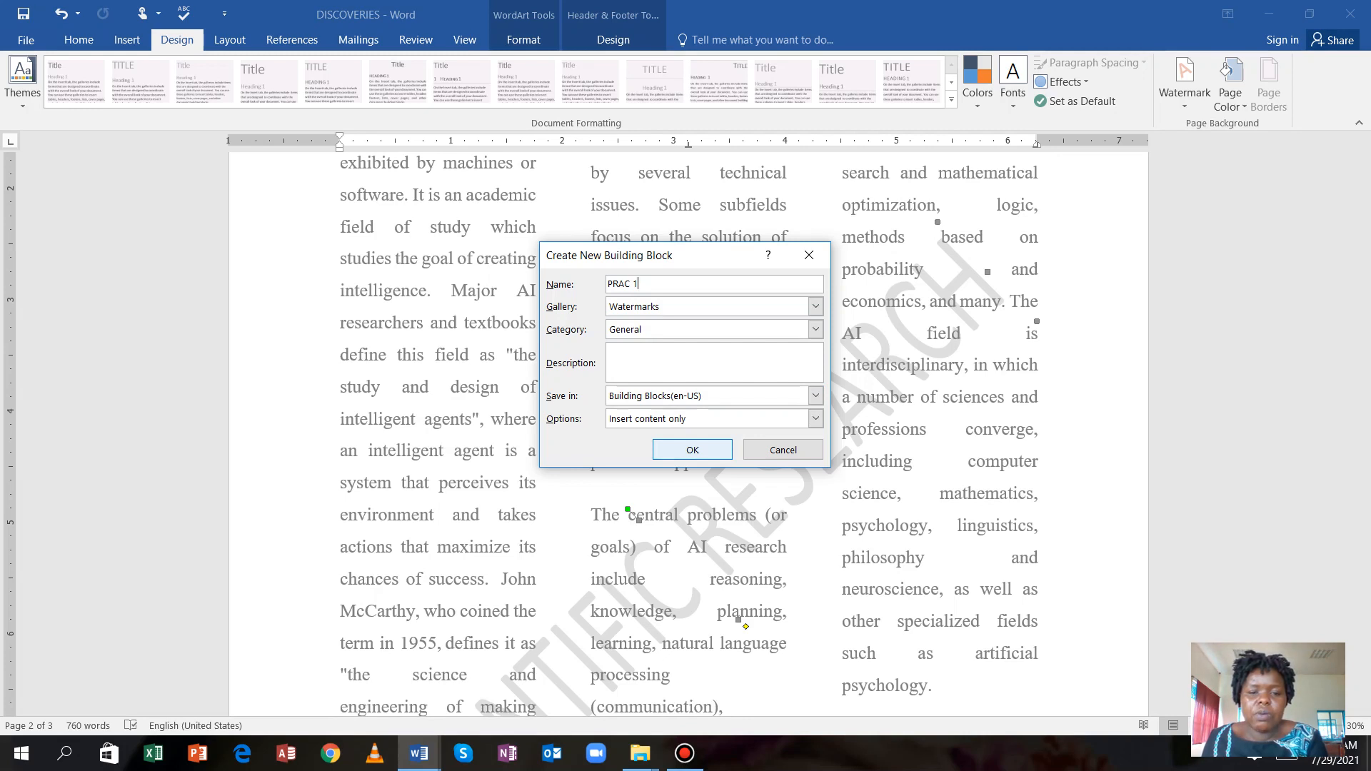
click(692, 449)
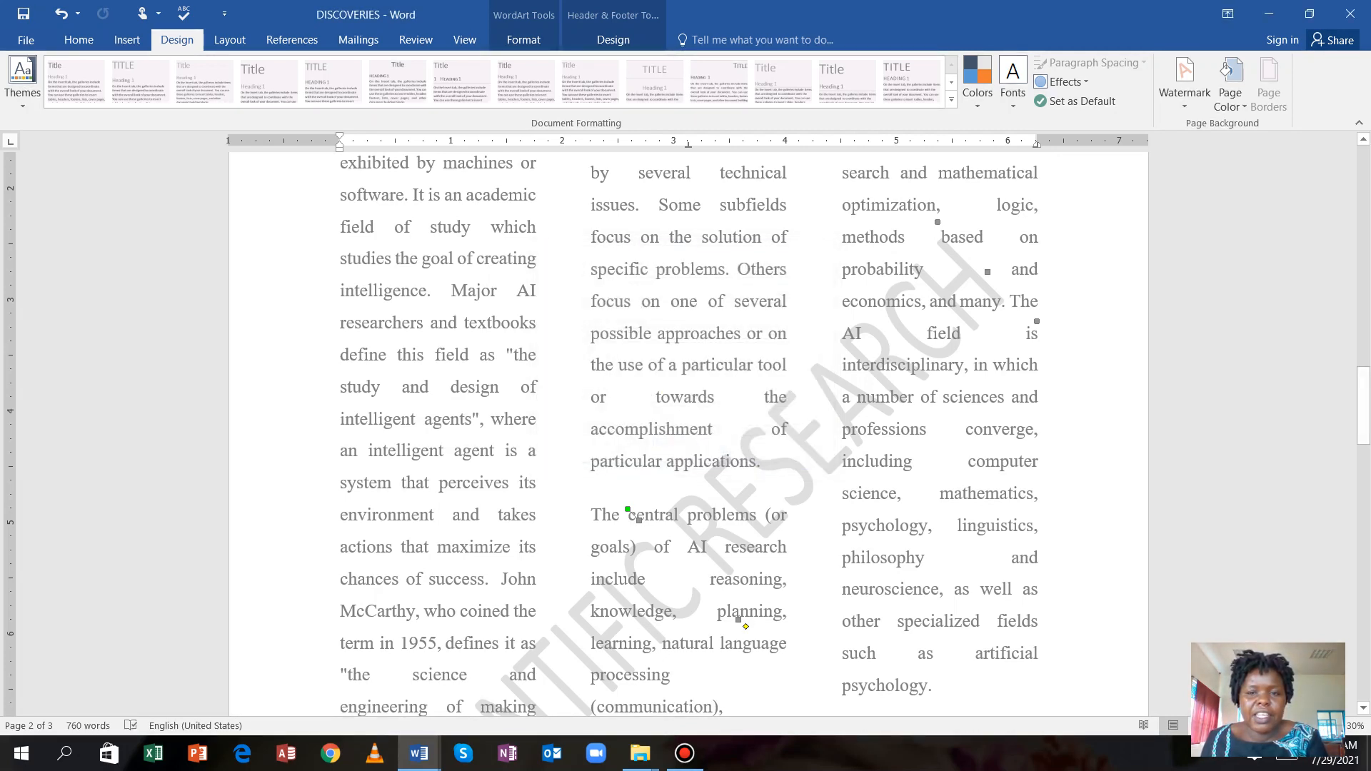
Close Header and Footer editing to get back to the page-2 article body.
scroll(689, 428, up, 5)
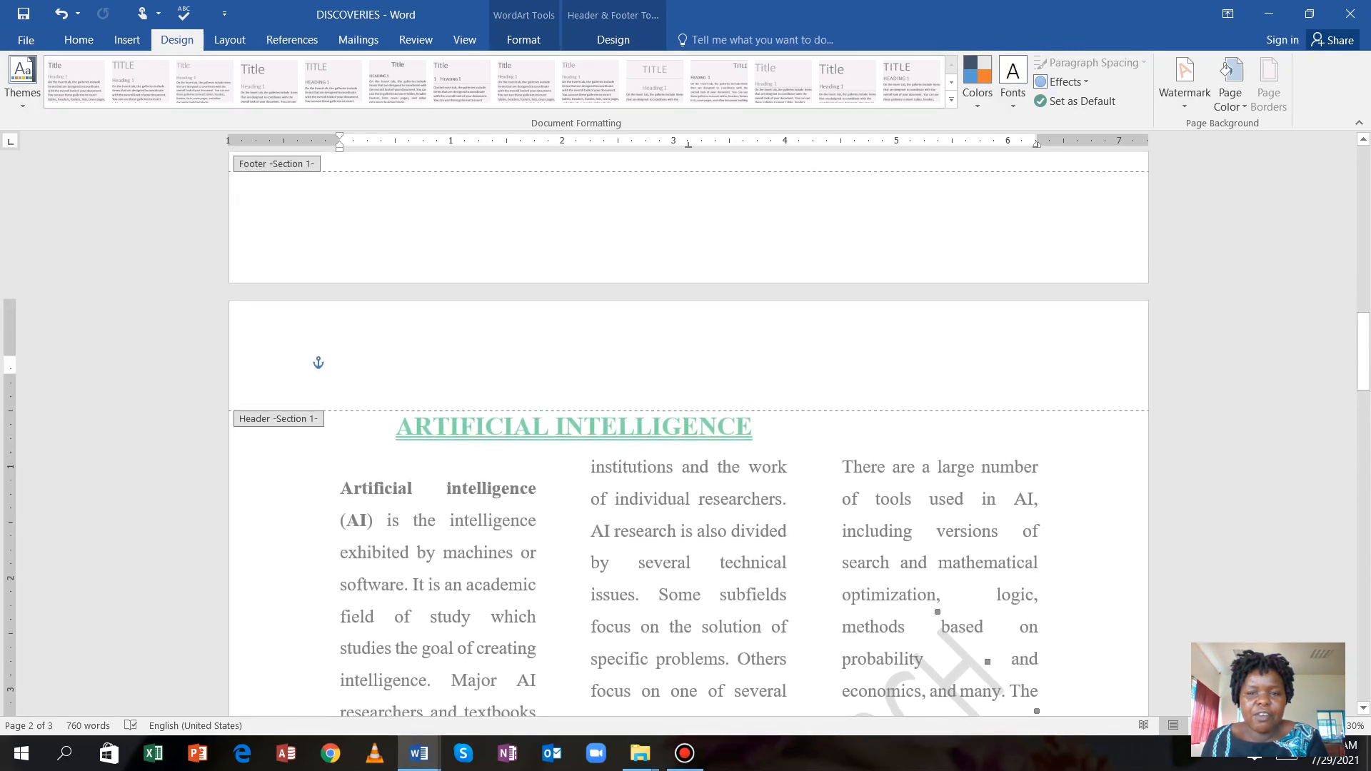
scroll(688, 428, up, 3)
scroll(688, 429, down, 7)
scroll(689, 429, up, 1)
scroll(688, 428, down, 1)
scroll(688, 429, up, 4)
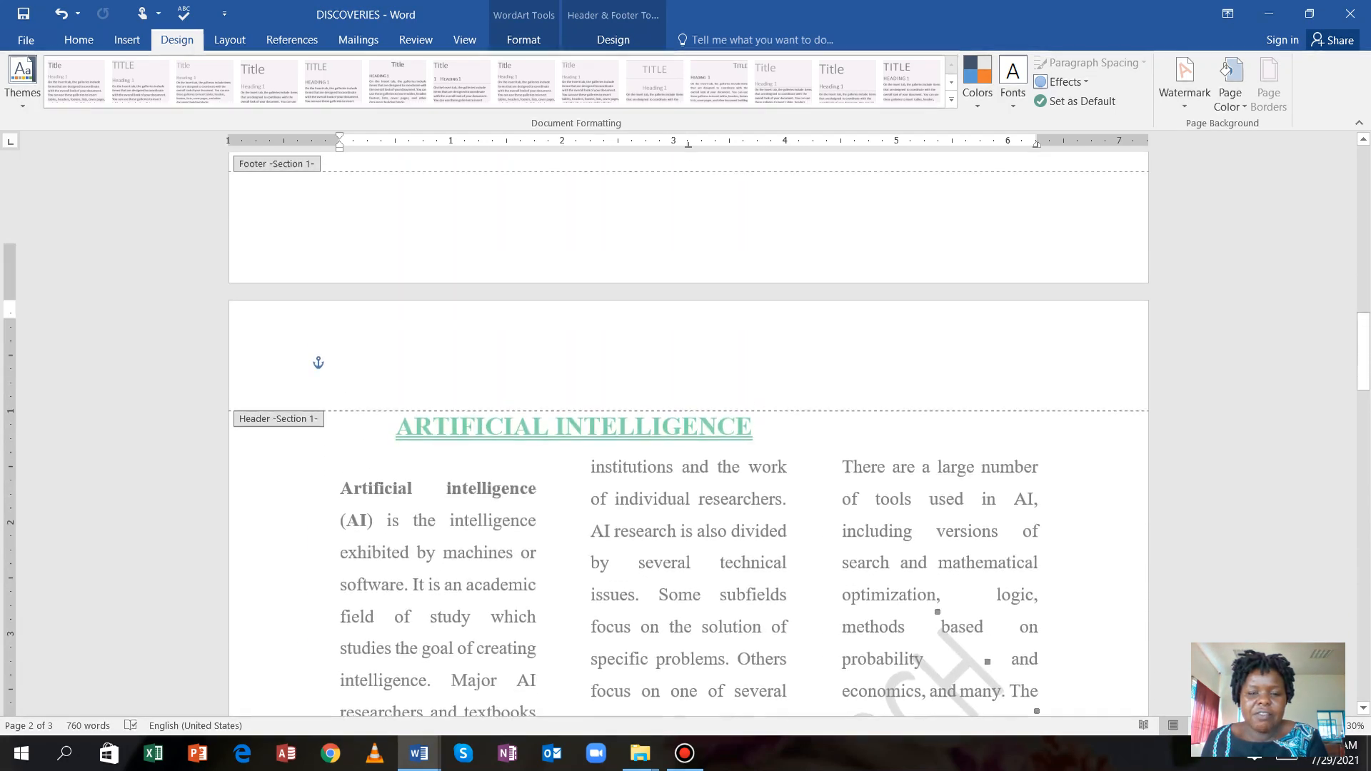
scroll(689, 429, down, 5)
scroll(689, 428, up, 6)
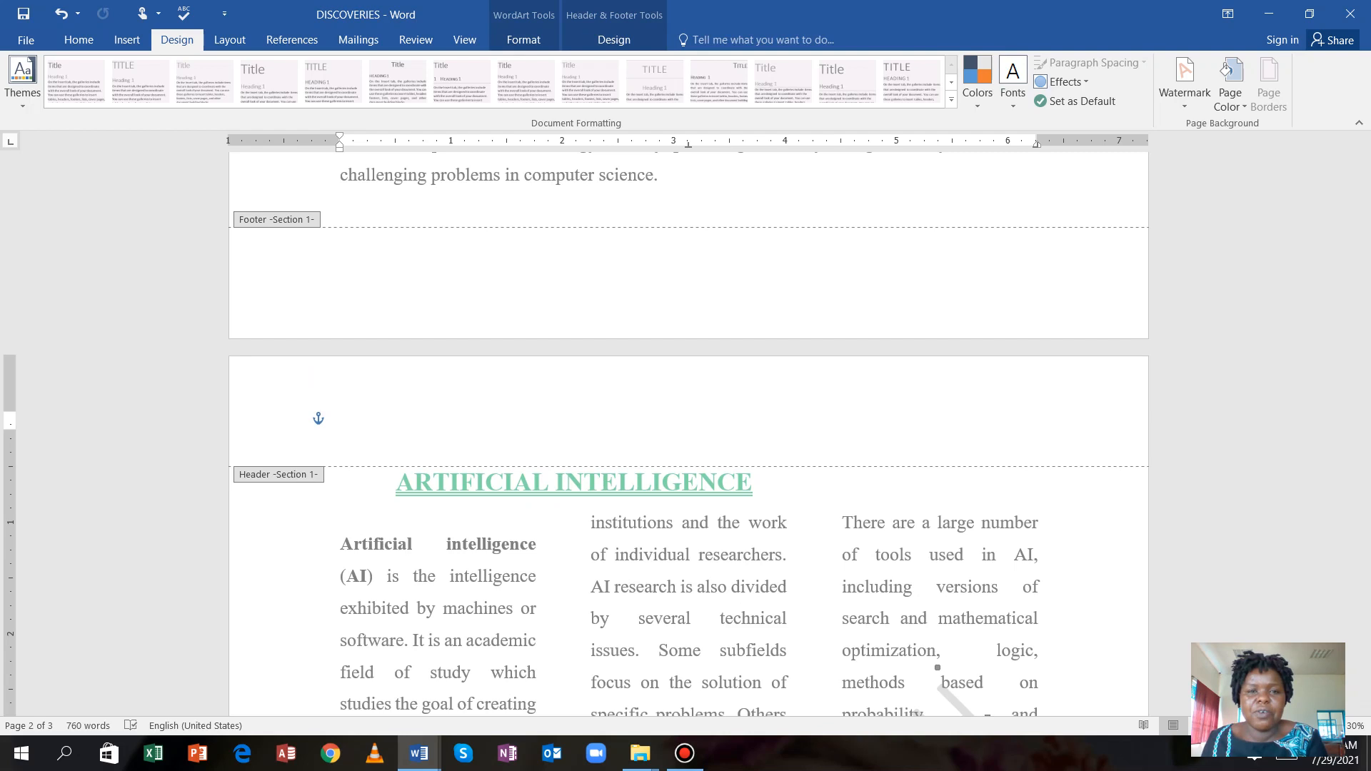
click(615, 15)
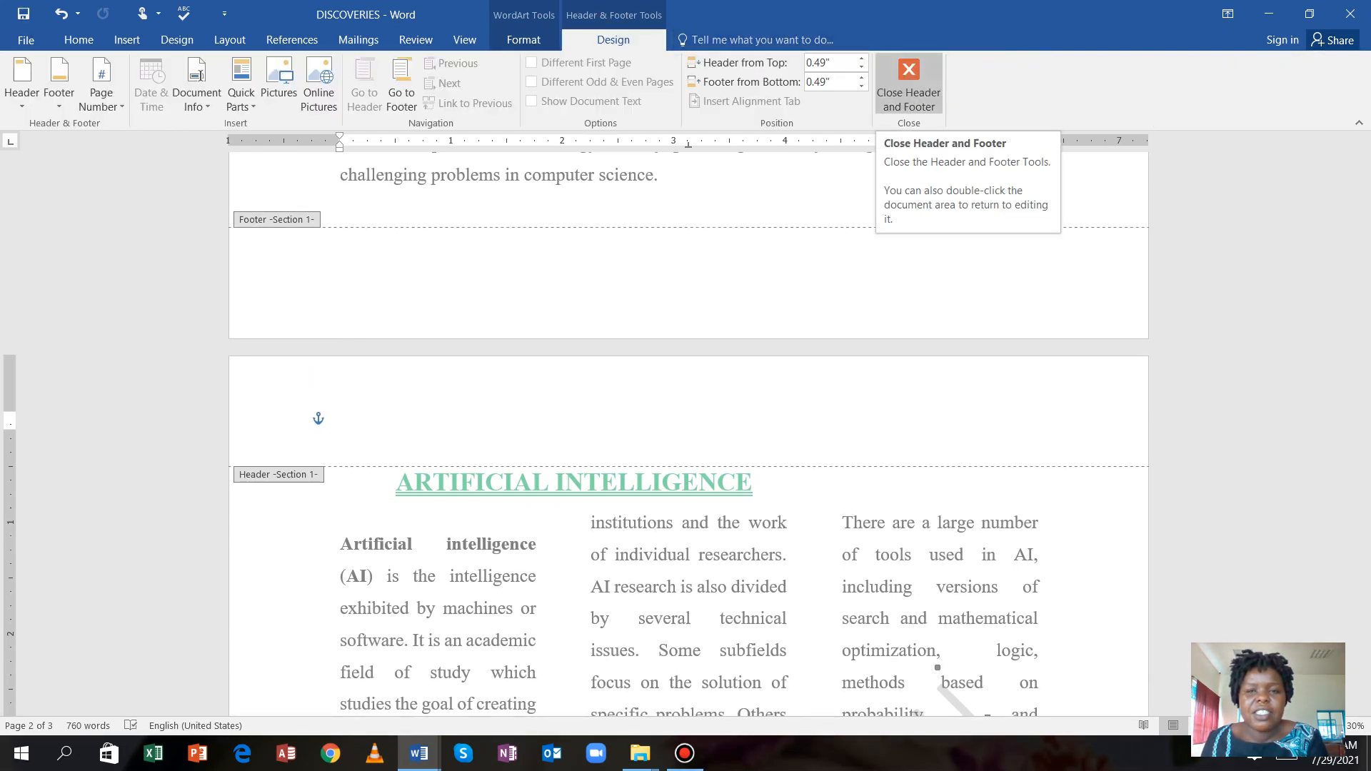
click(909, 80)
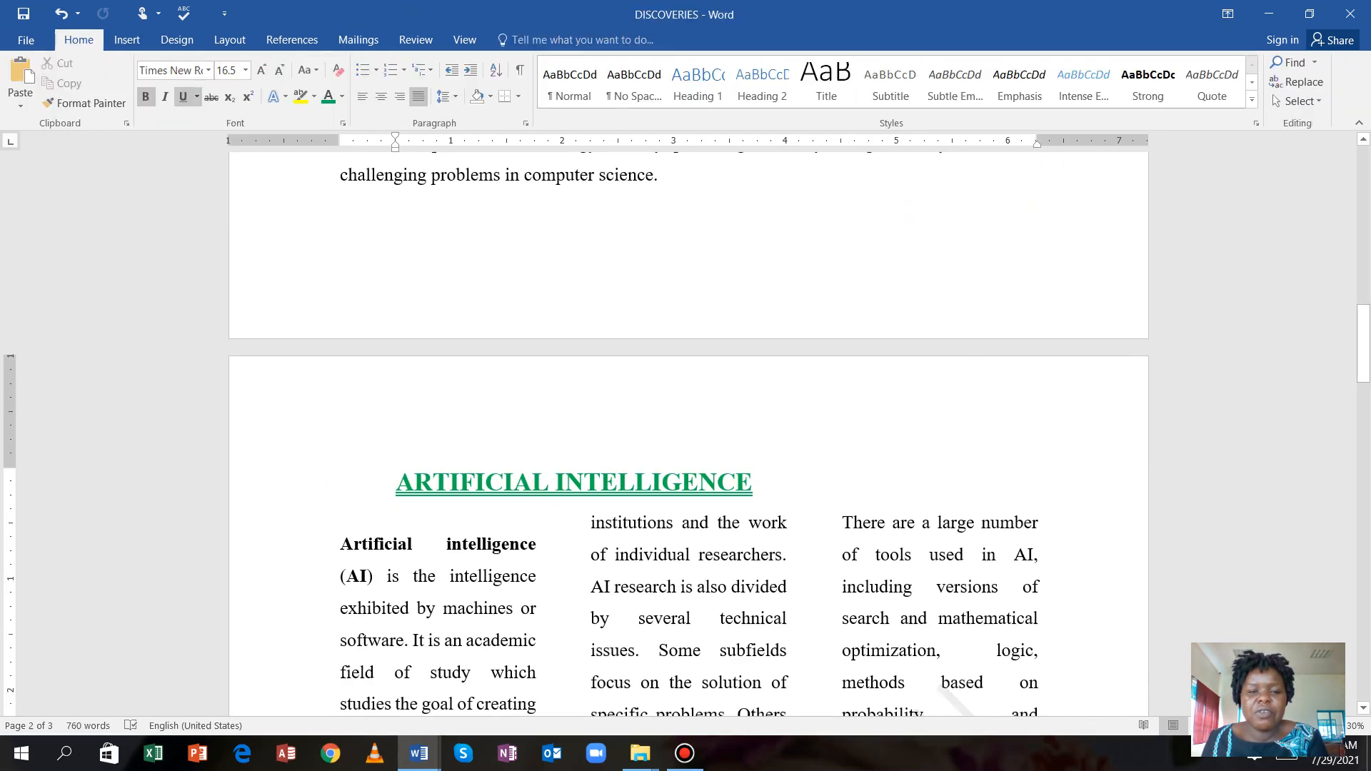
Remove the SCIENTIFIC RESEARCH watermark from the DISCOVERIES document.
scroll(686, 428, down, 6)
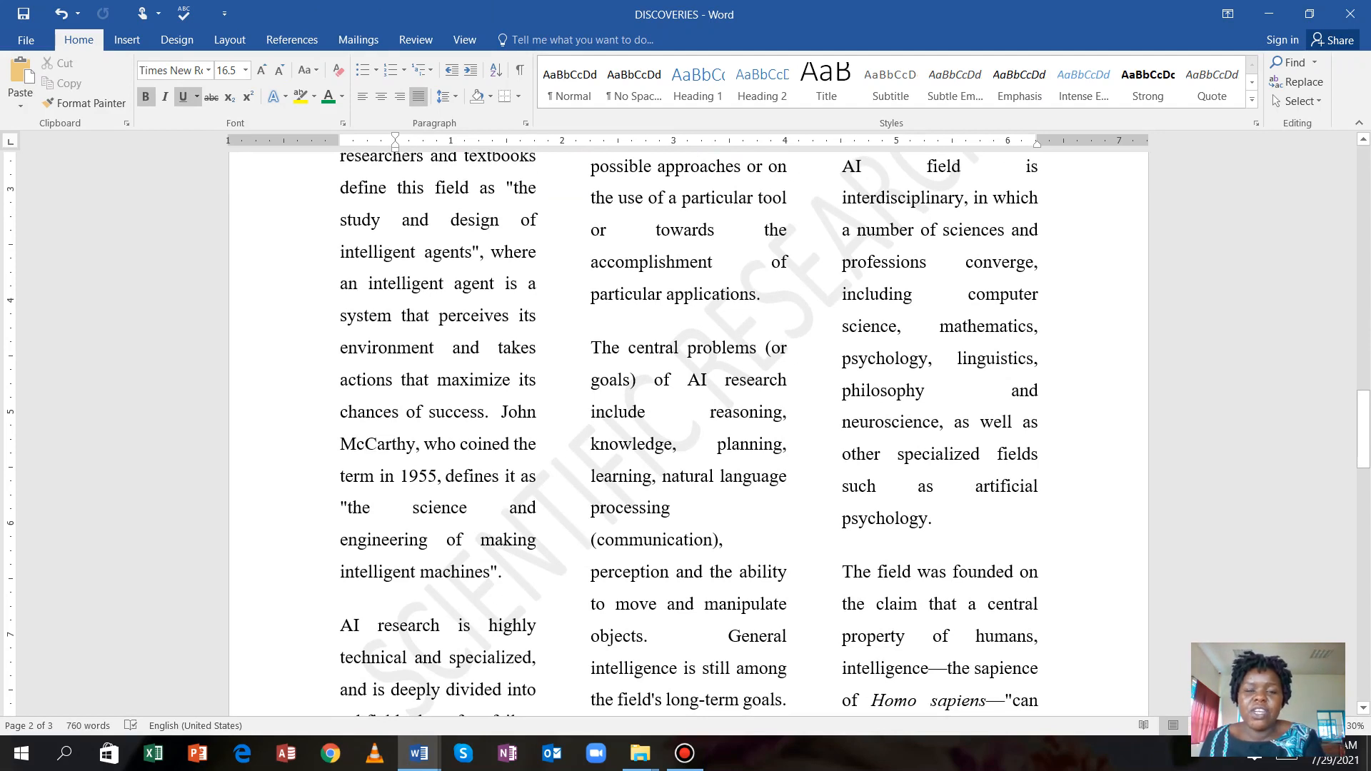
scroll(686, 429, up, 2)
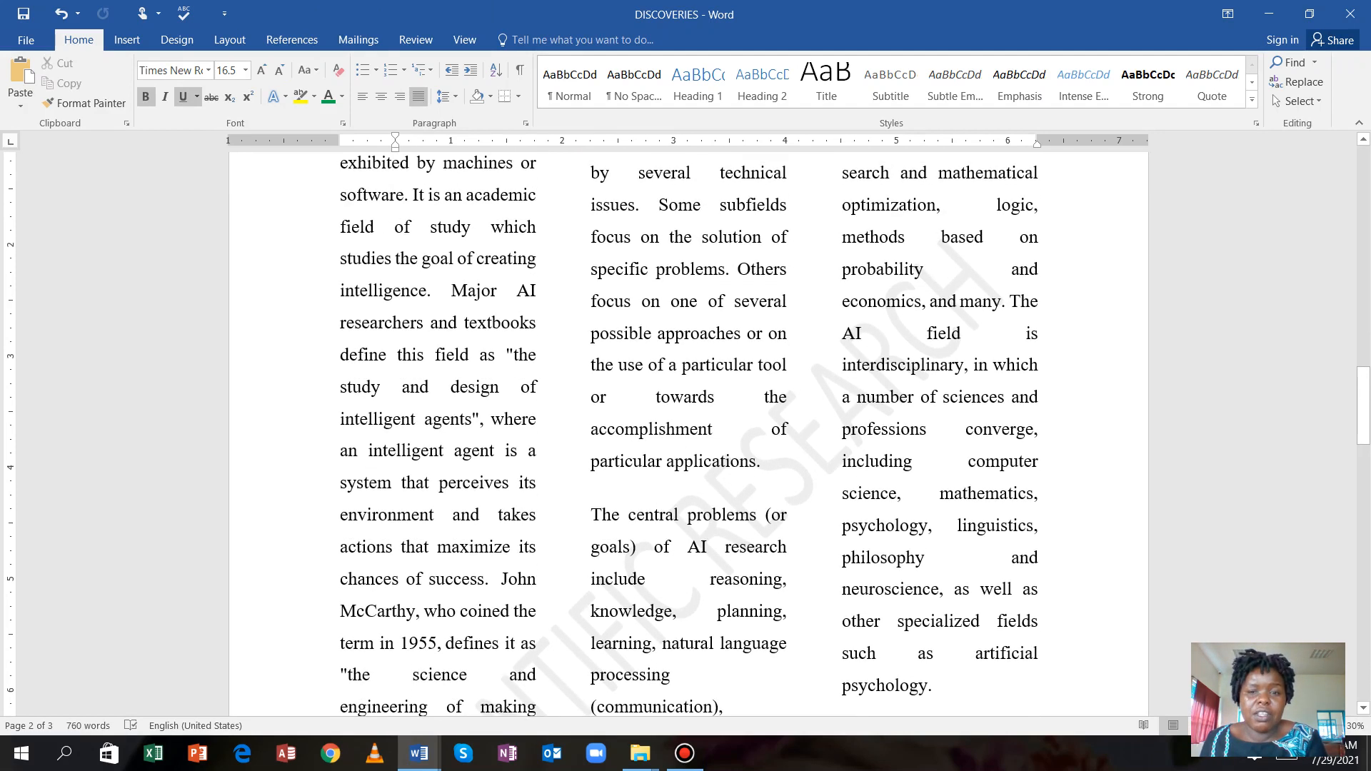
scroll(686, 428, up, 4)
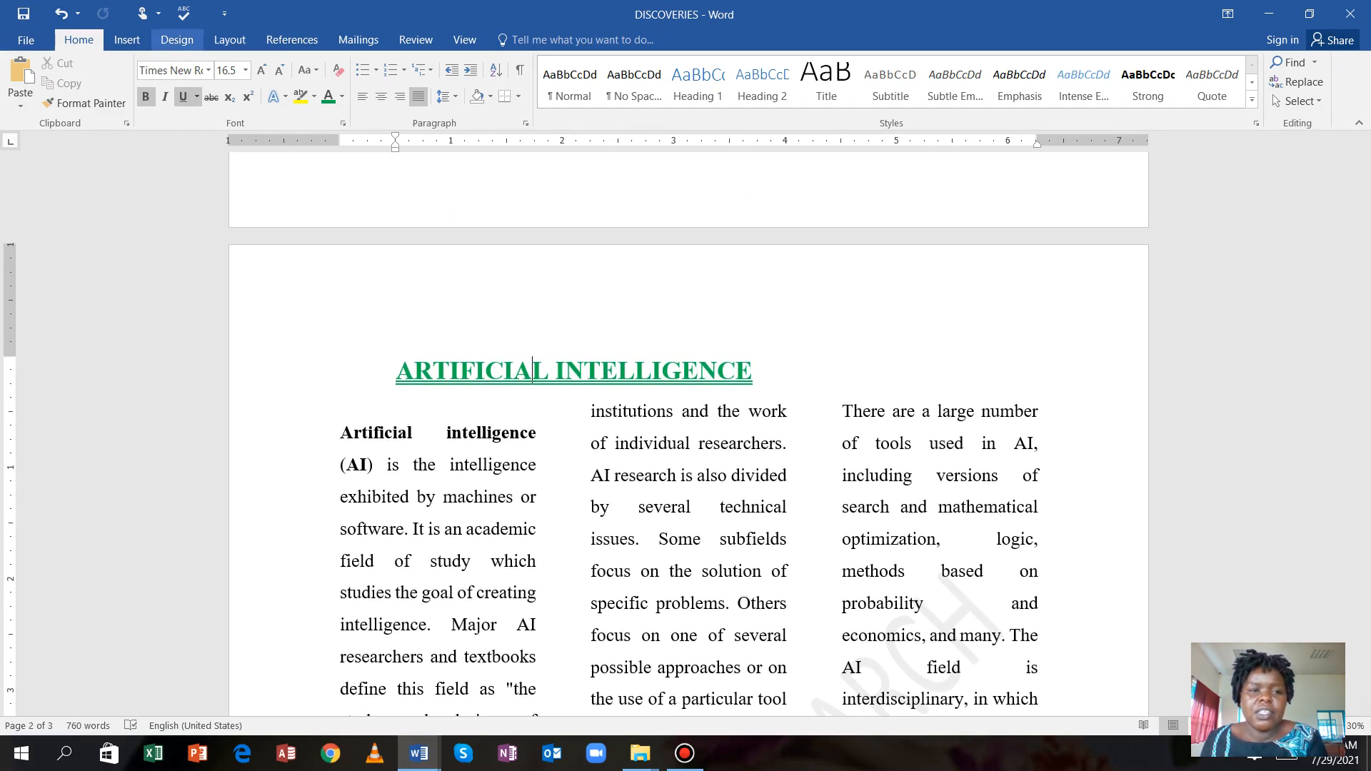
click(178, 40)
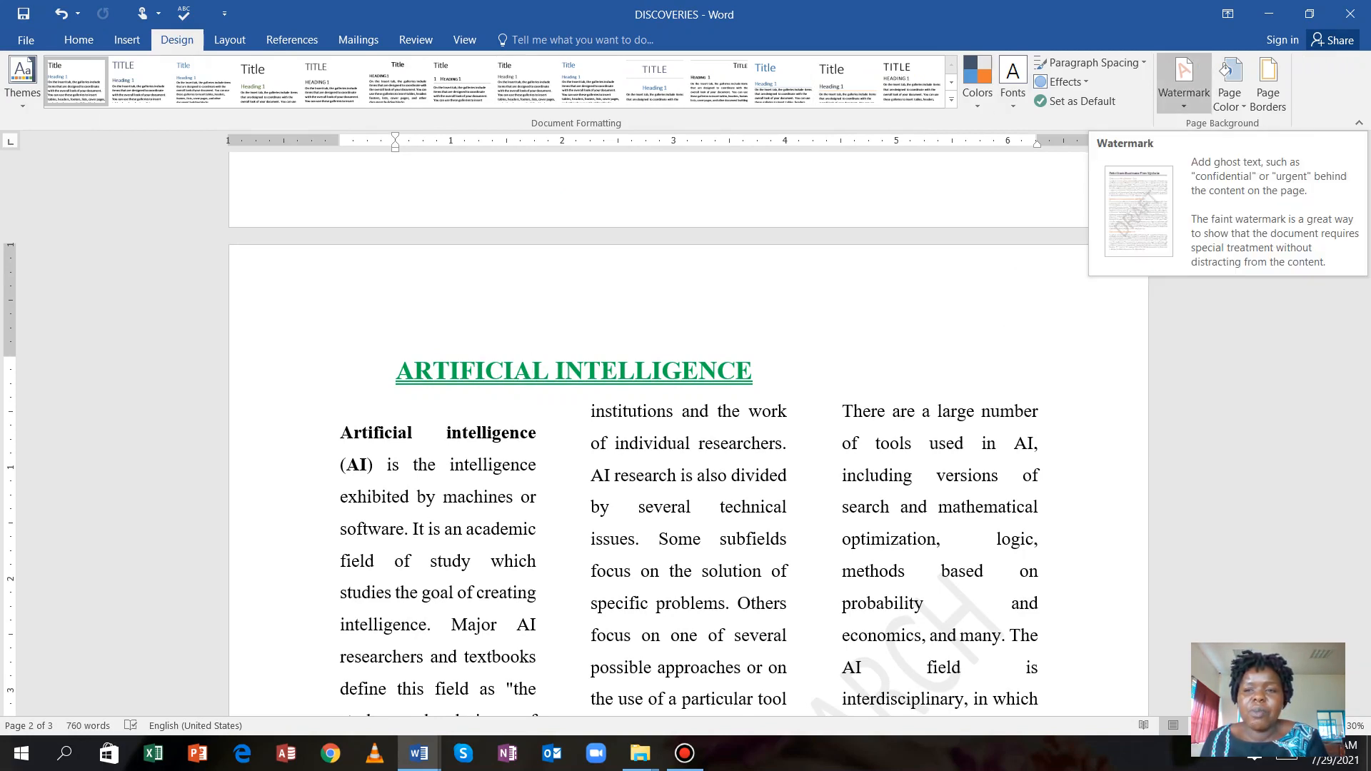
click(1184, 80)
scroll(1171, 286, down, 3)
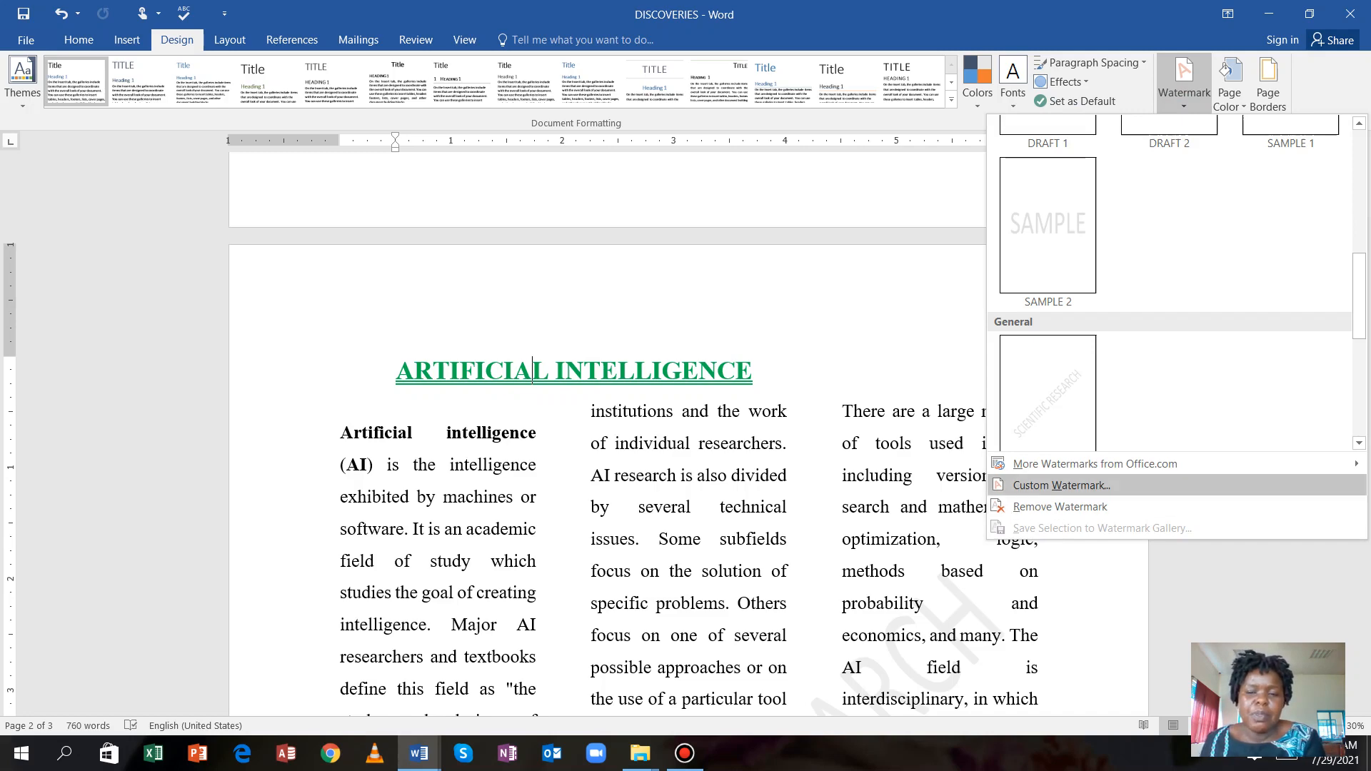
click(1060, 506)
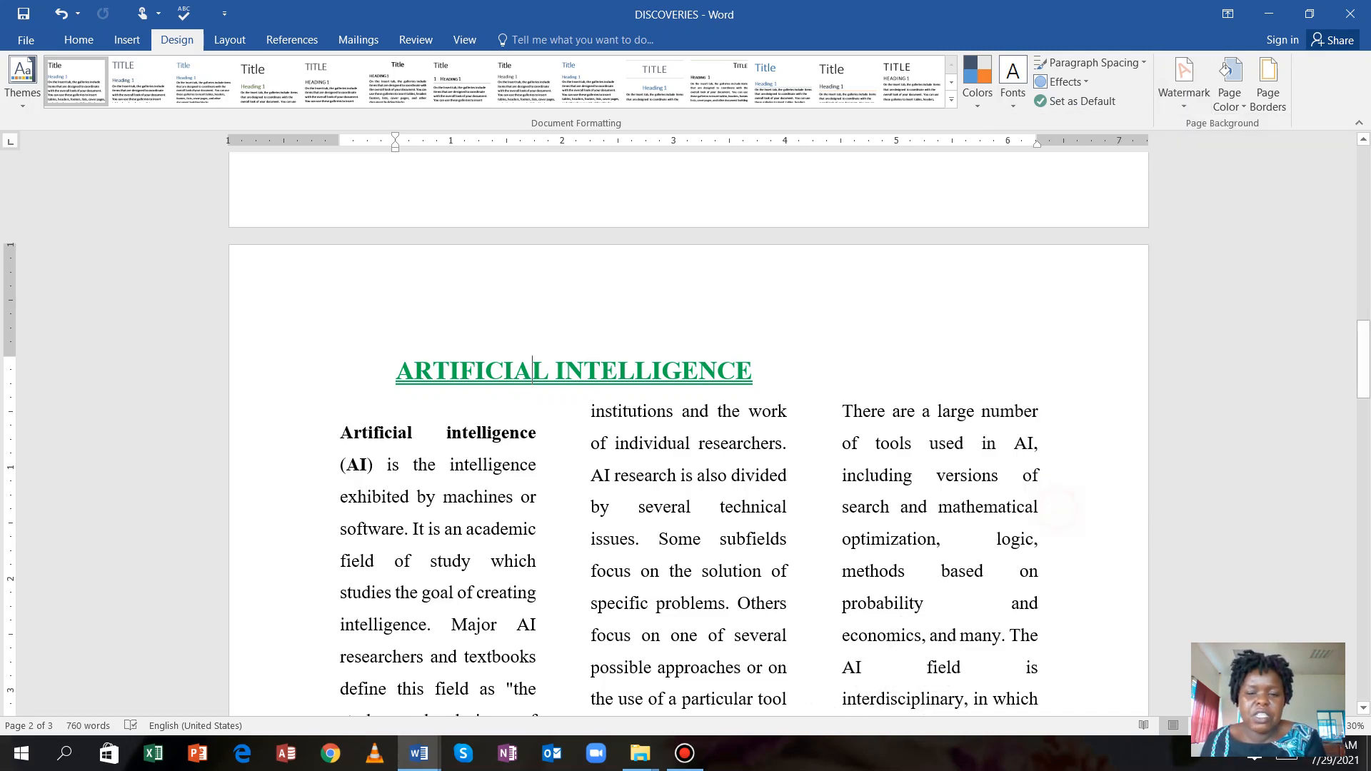
scroll(532, 370, up, 10)
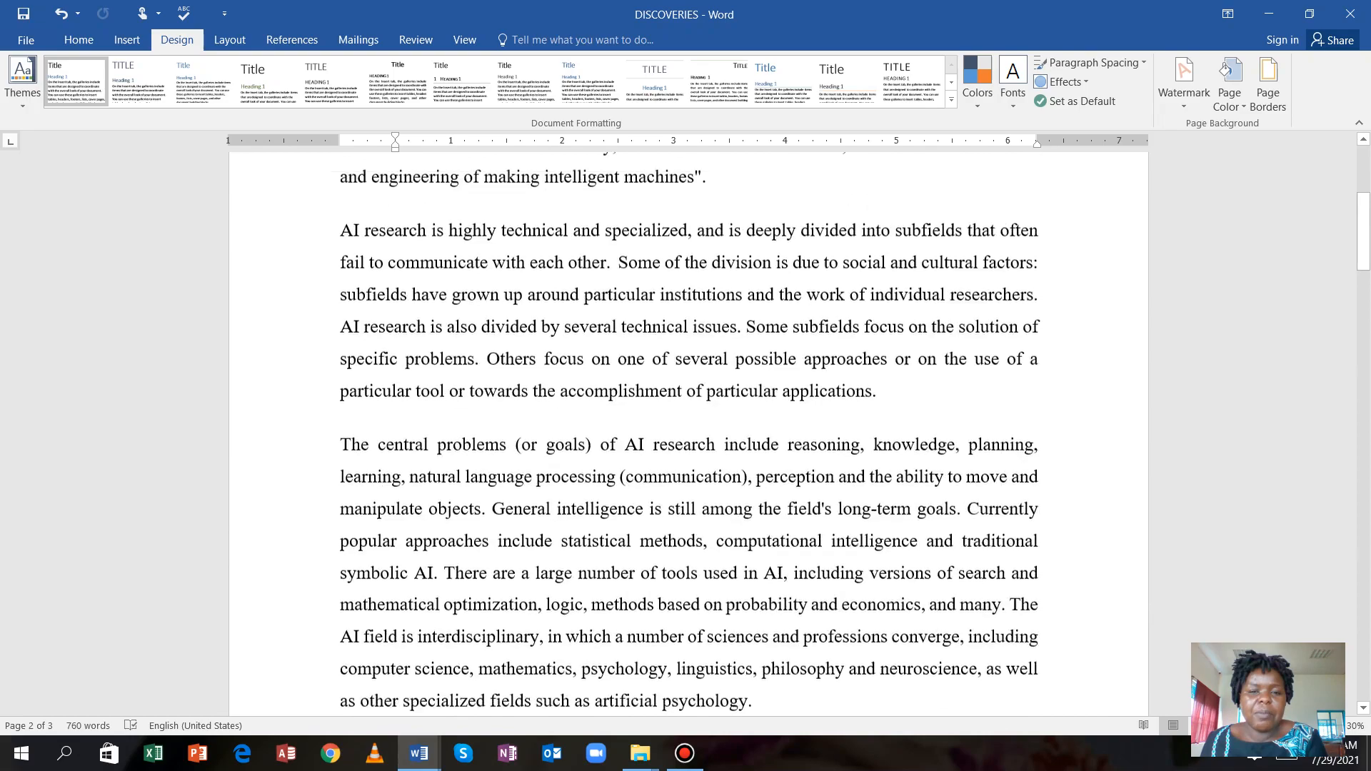
scroll(532, 370, up, 2)
scroll(532, 370, down, 10)
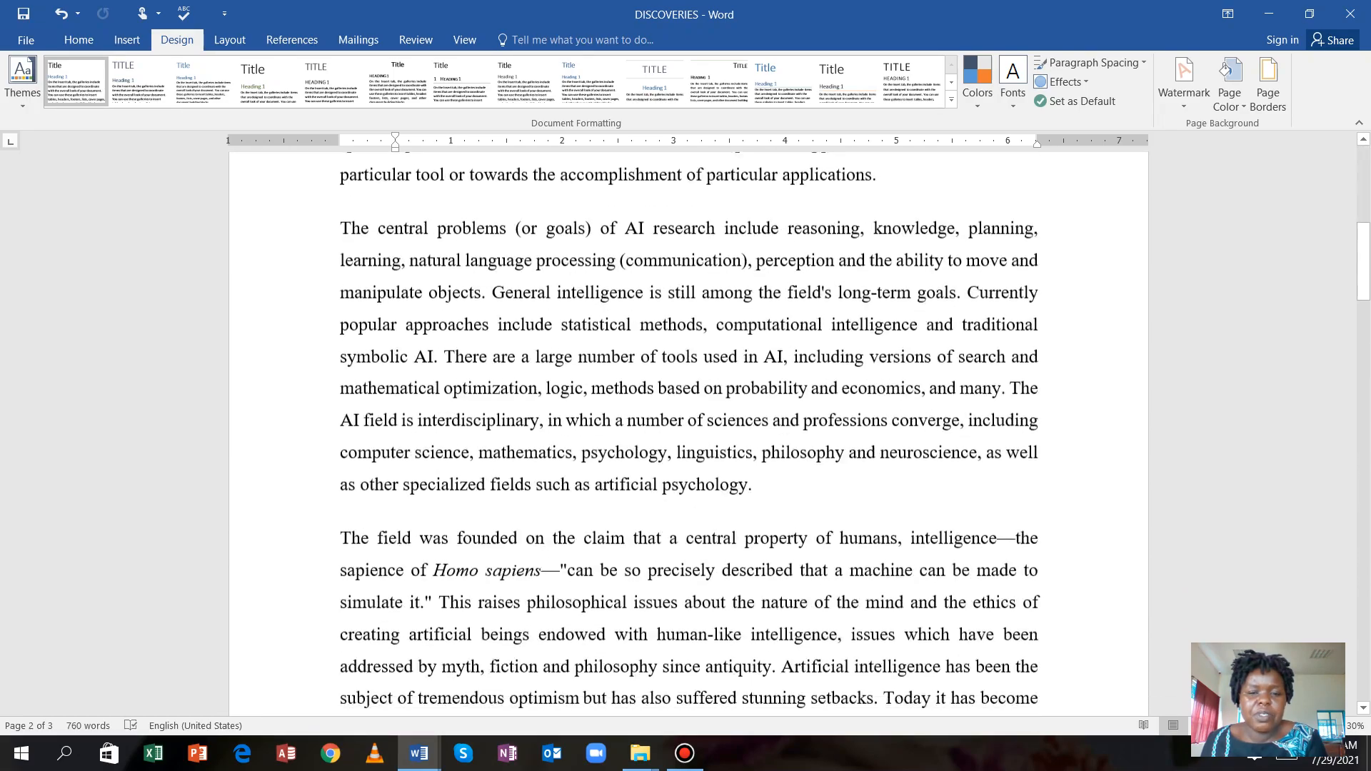
scroll(532, 675, down, 12)
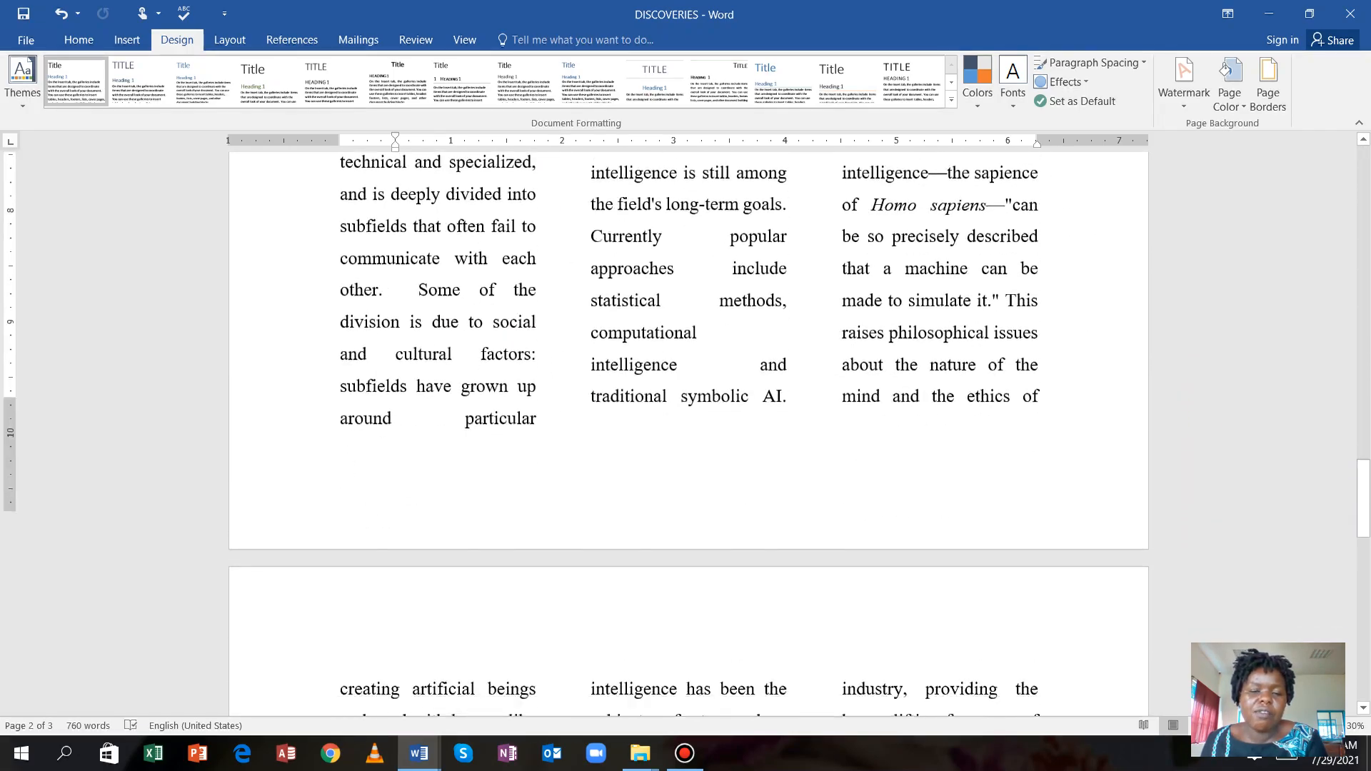
scroll(688, 429, down, 2)
scroll(688, 429, up, 7)
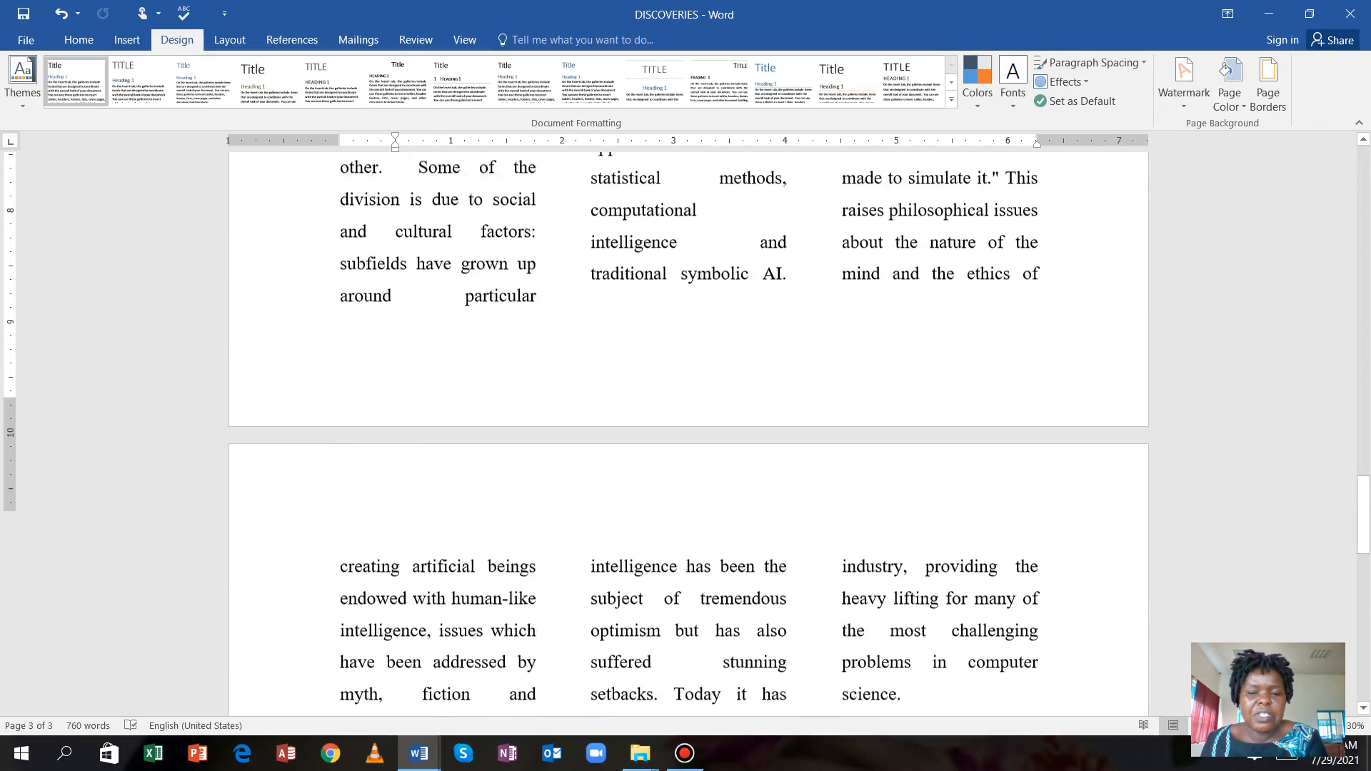
scroll(688, 429, up, 8)
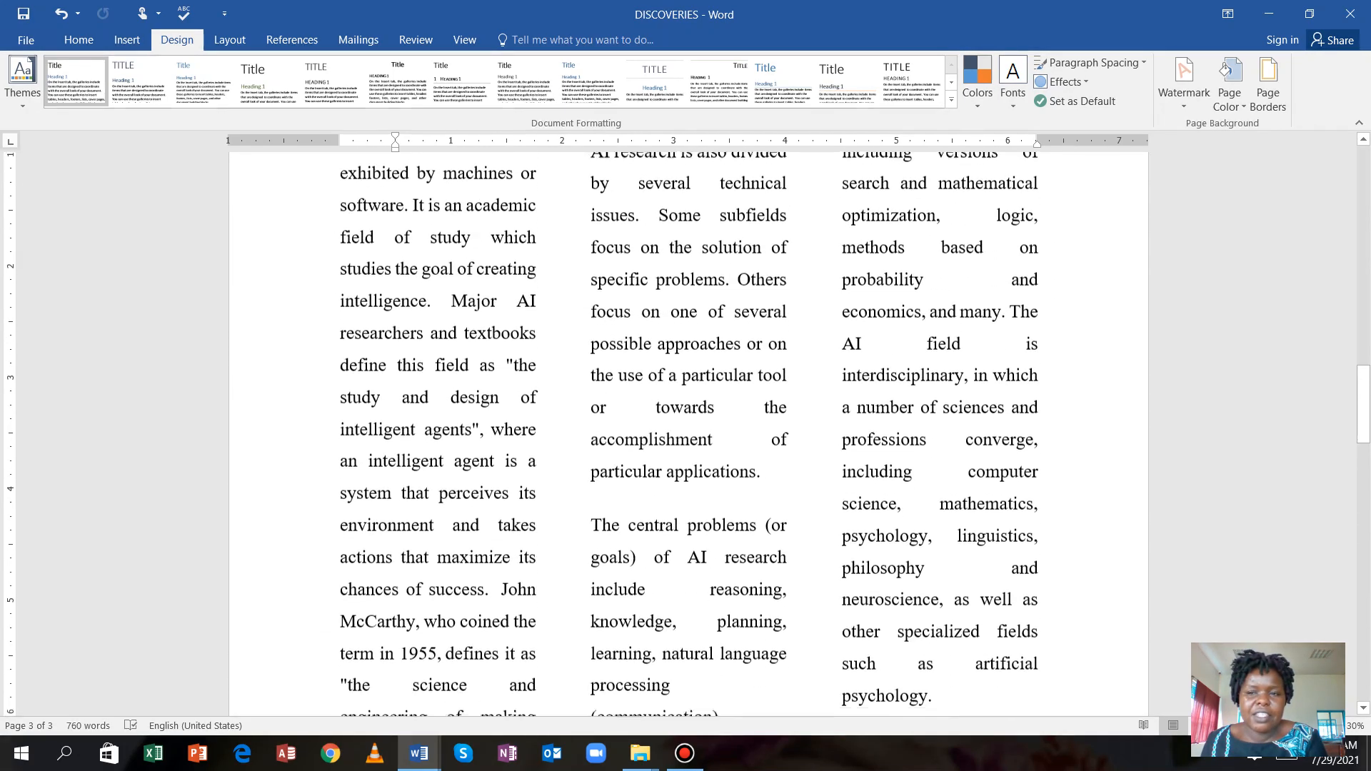
scroll(532, 172, up, 5)
scroll(532, 171, down, 2)
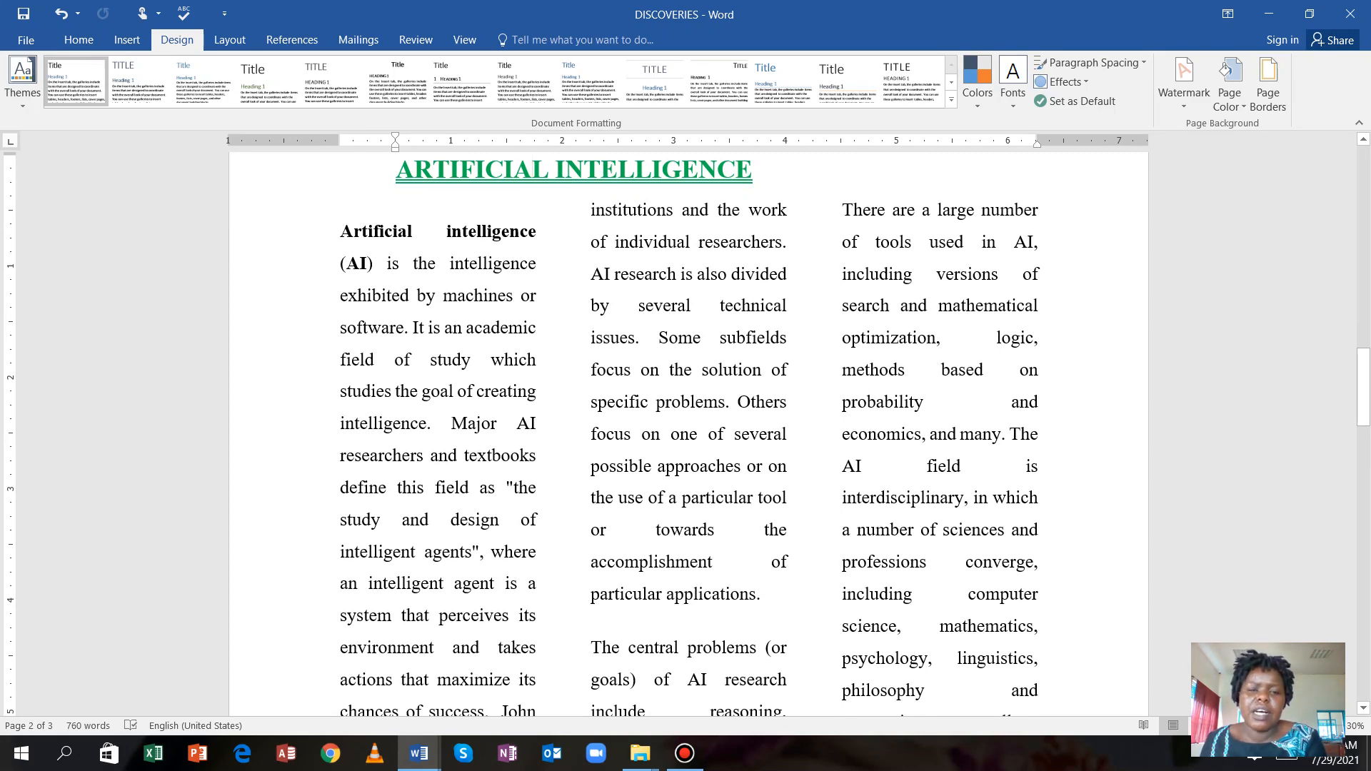
click(592, 275)
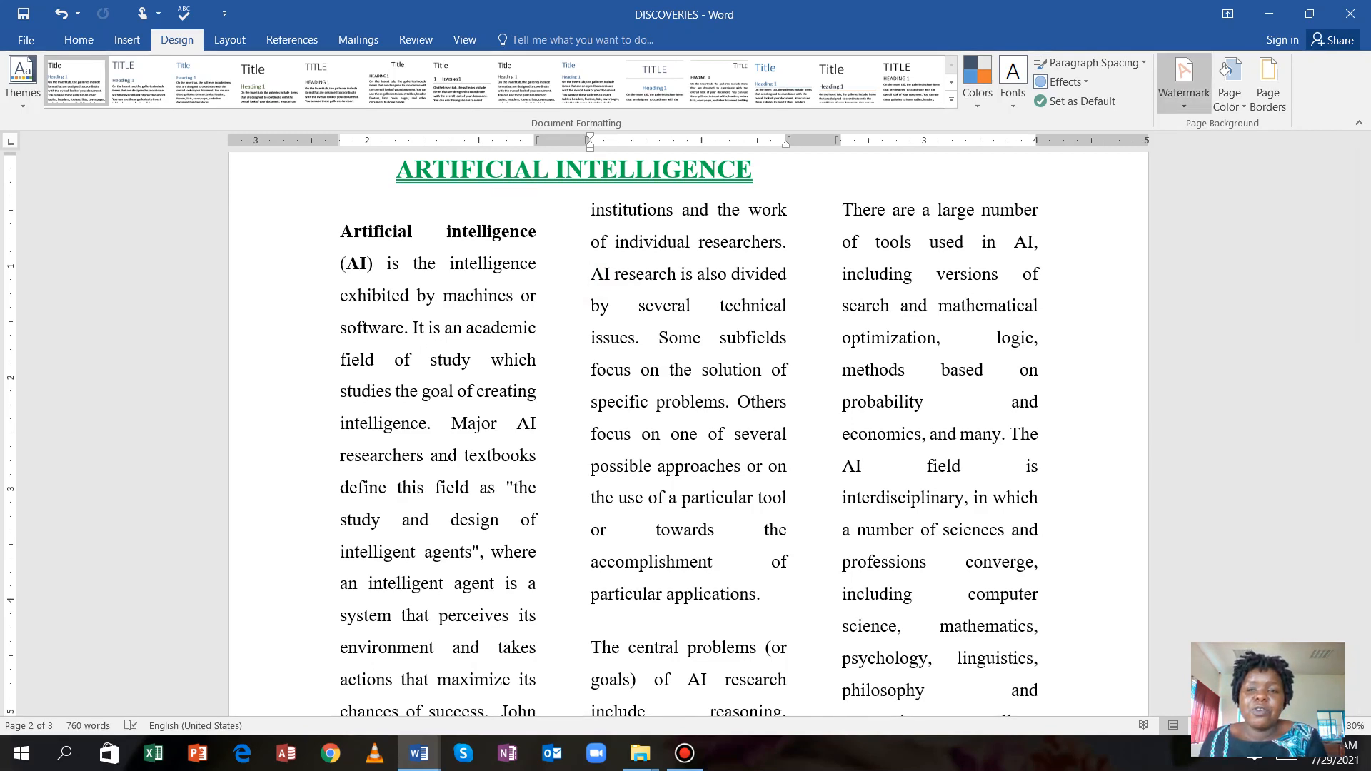
Insert the saved PRAC 1 SCIENTIFIC RESEARCH watermark from the General gallery onto page 2.
click(1185, 82)
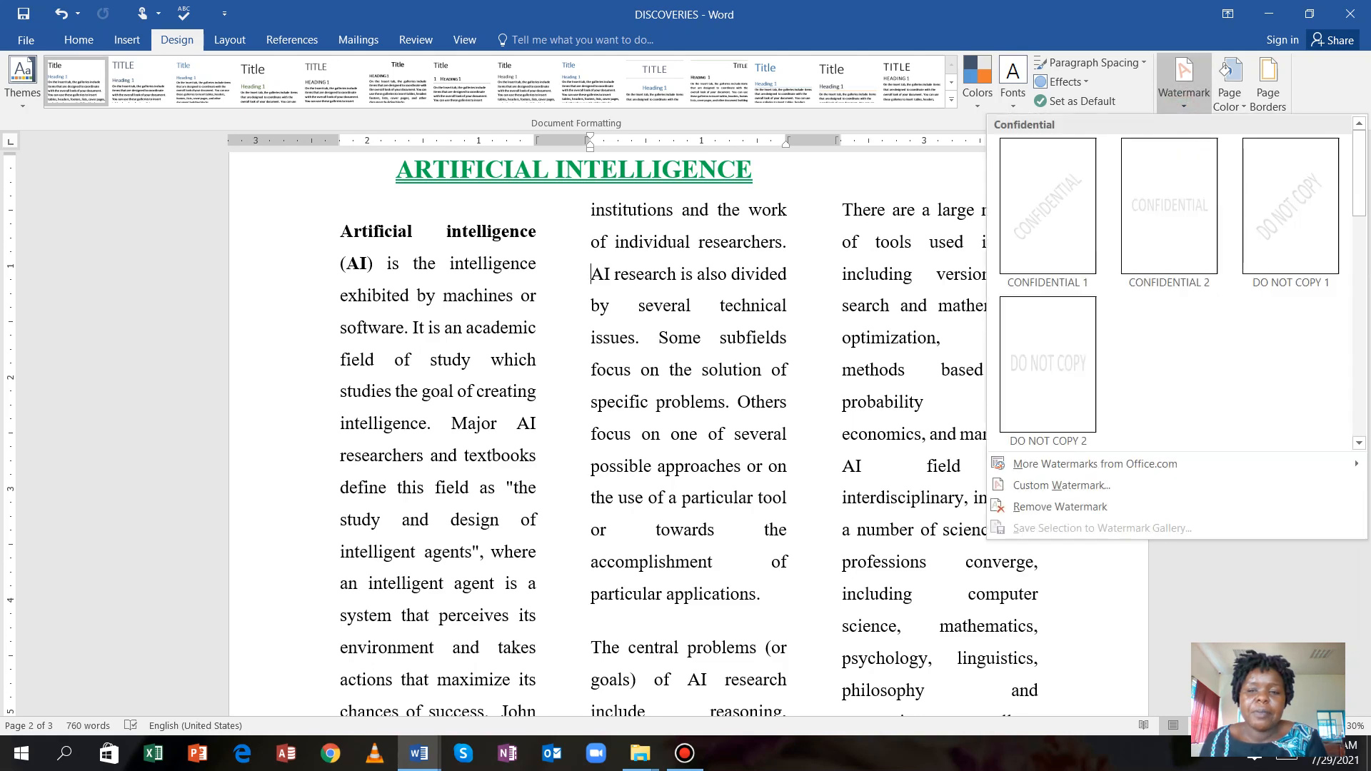
scroll(1171, 286, down, 5)
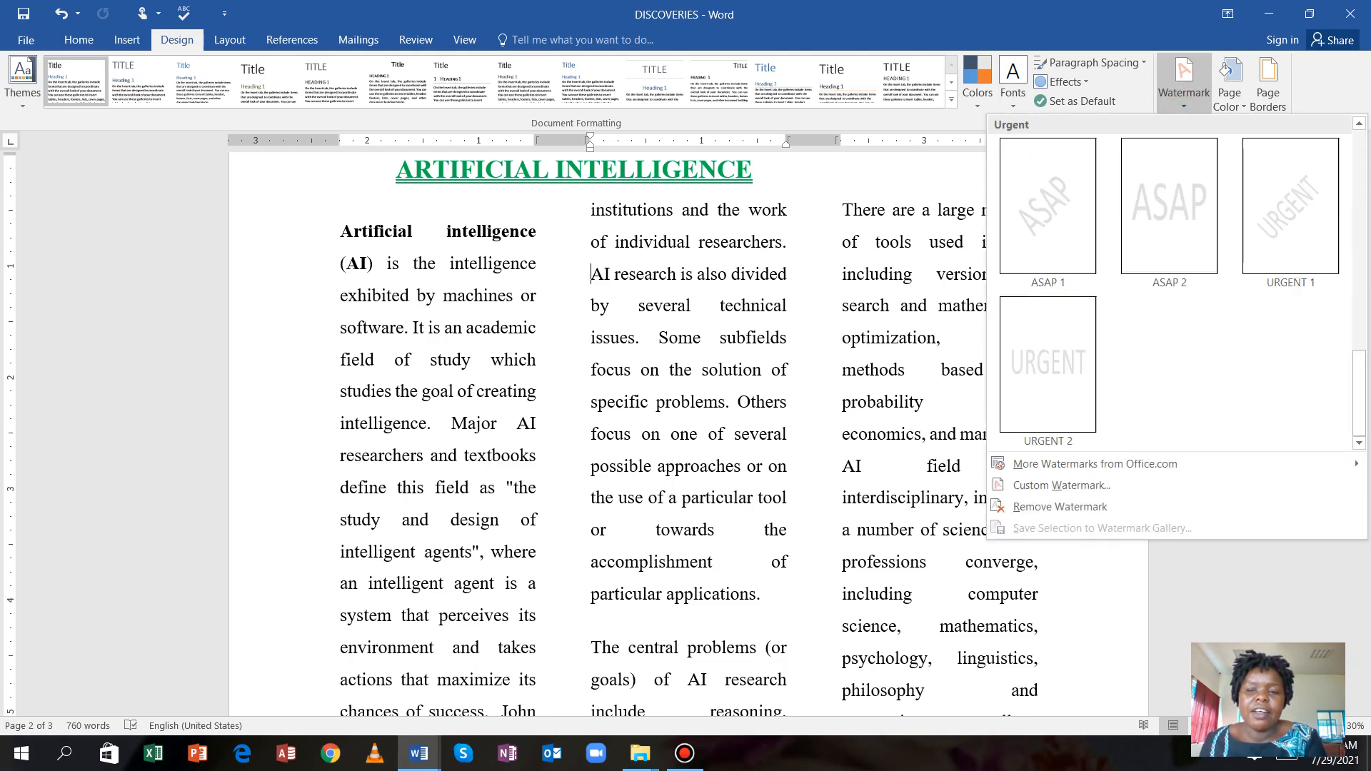
scroll(1171, 285, up, 5)
scroll(1171, 286, down, 10)
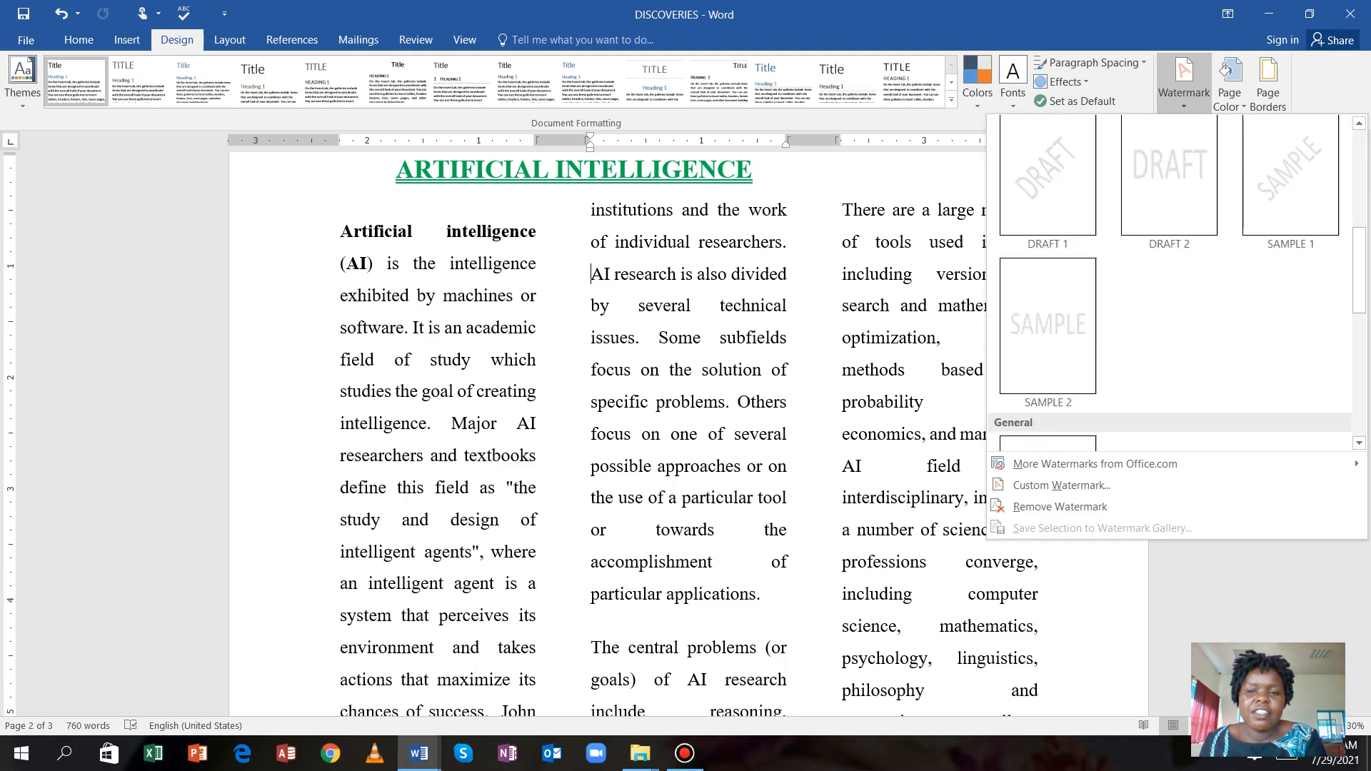
scroll(1172, 285, down, 5)
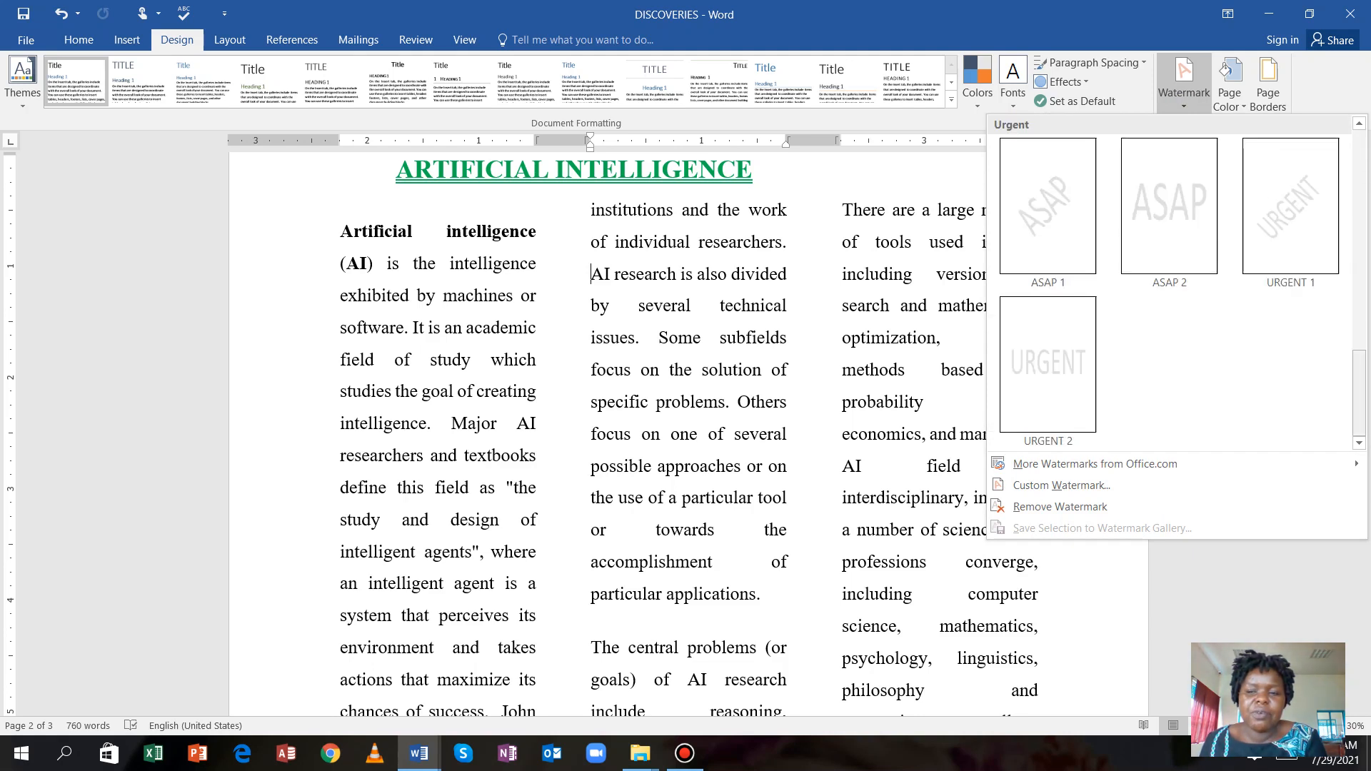
drag(1360, 393, 1359, 338)
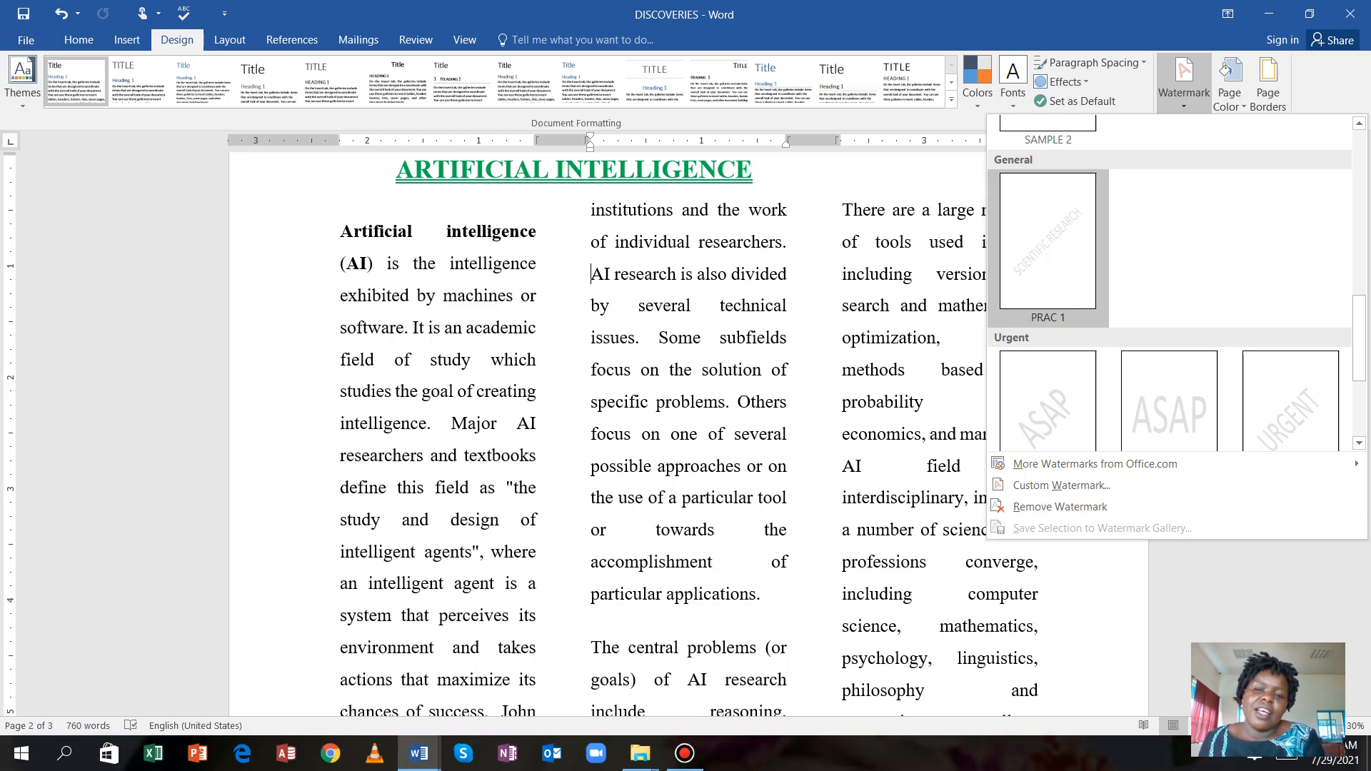
right_click(1056, 233)
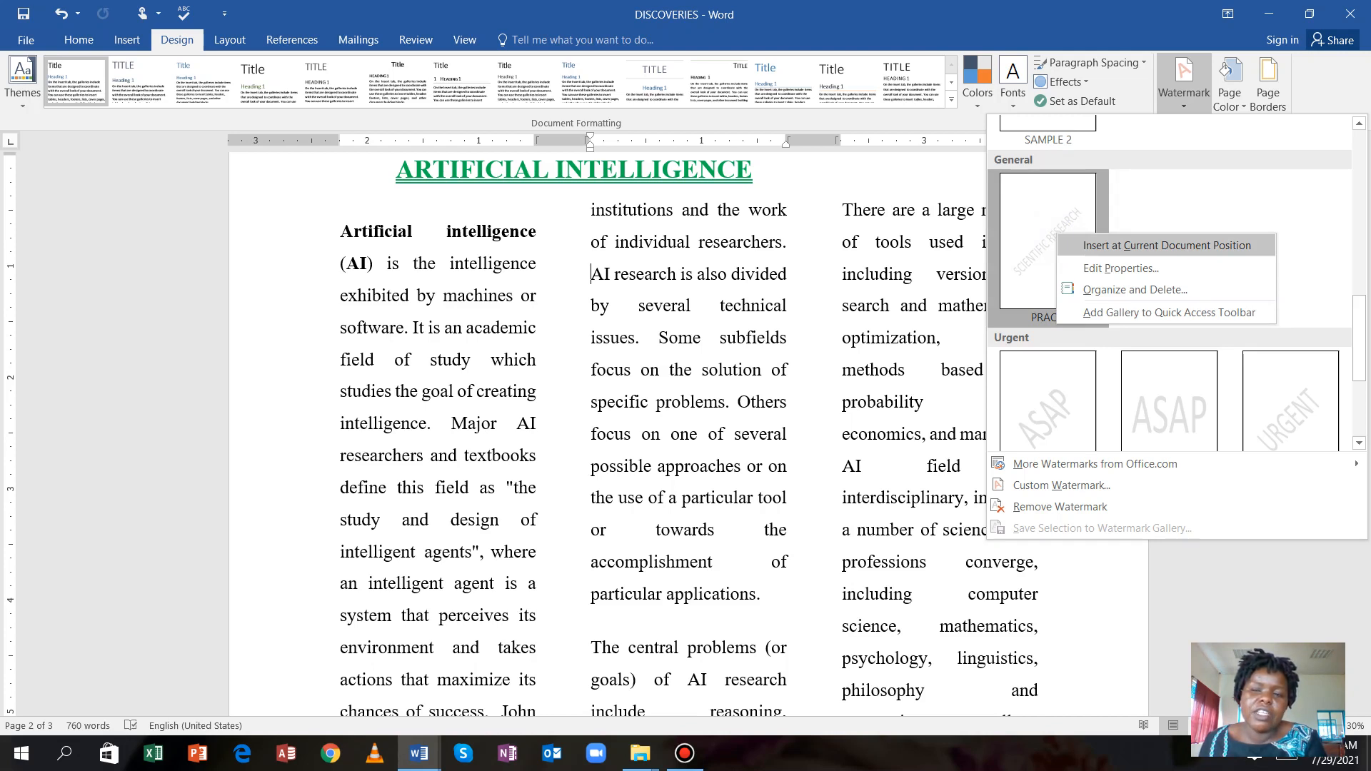
click(1199, 246)
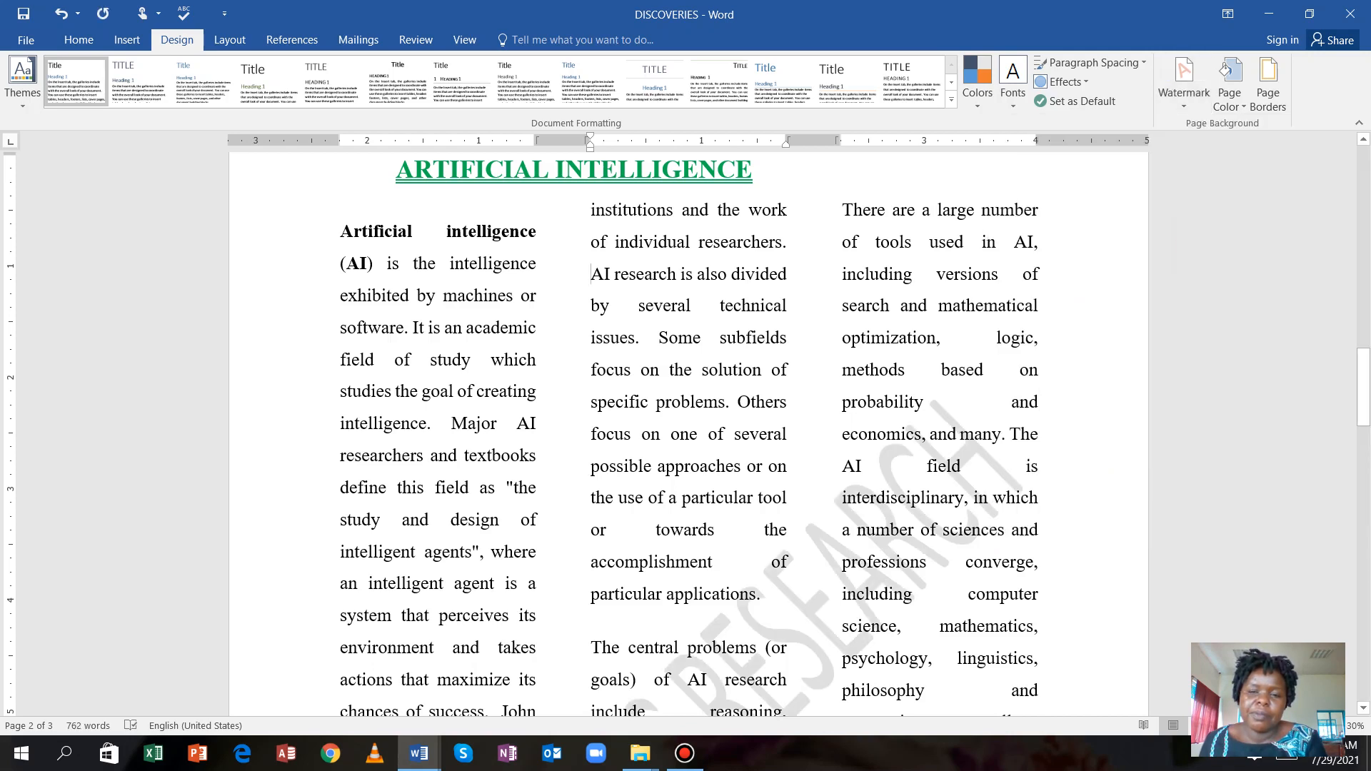
scroll(689, 428, up, 1)
scroll(689, 429, down, 5)
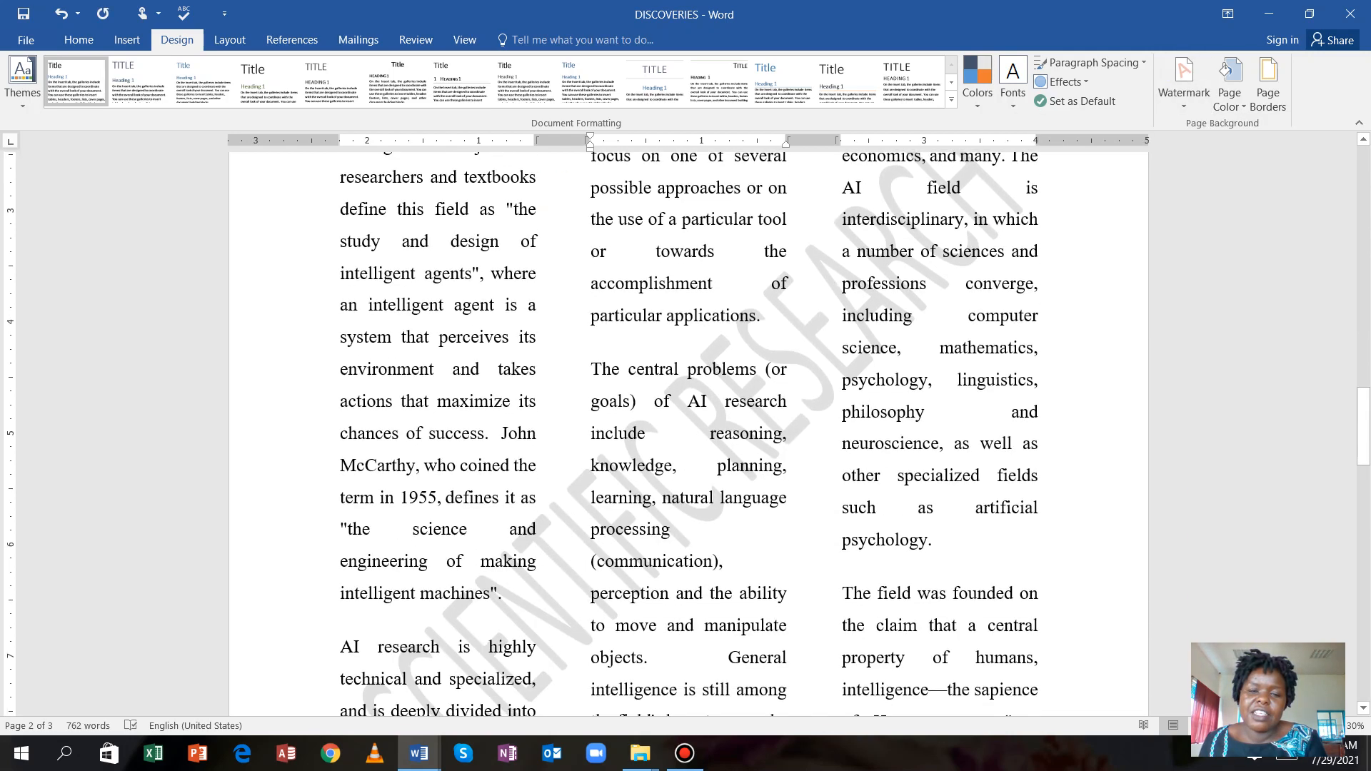
scroll(689, 428, down, 2)
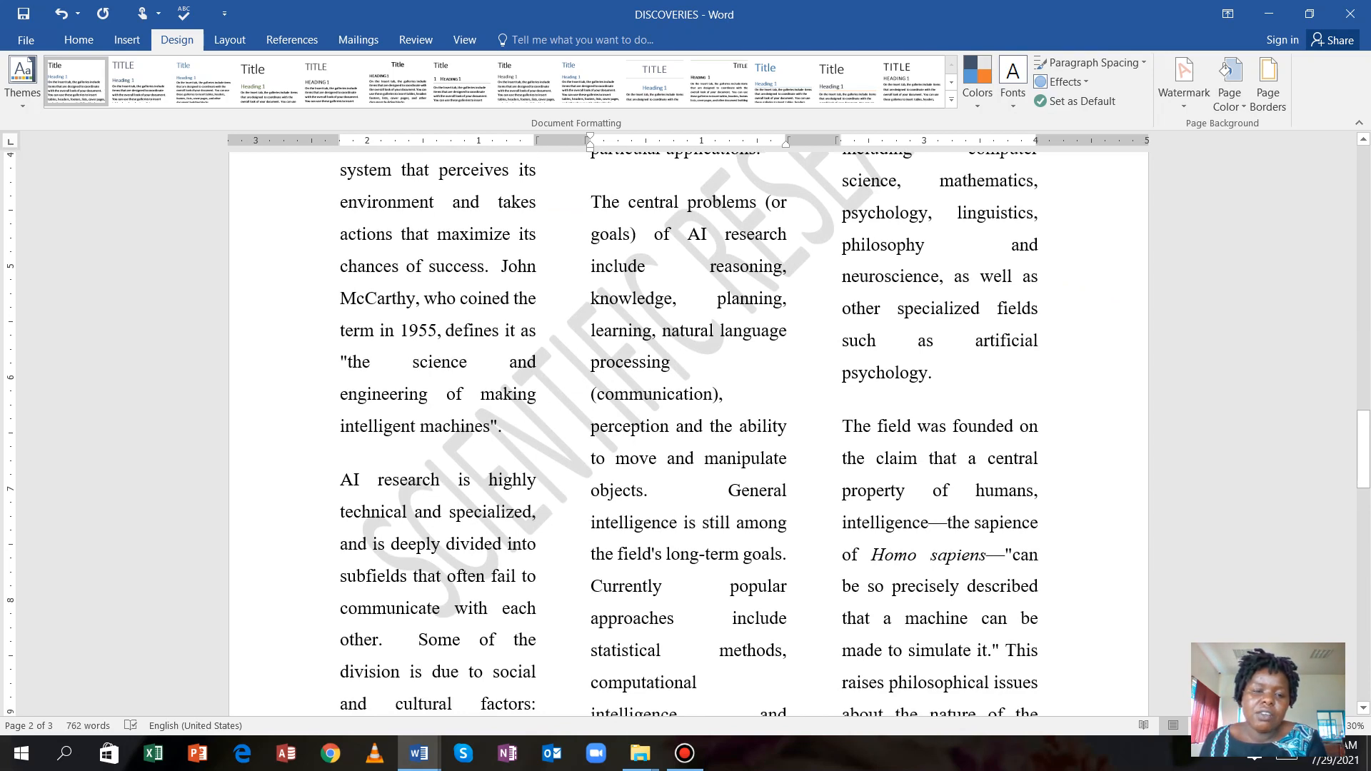
scroll(689, 429, up, 3)
scroll(689, 428, up, 4)
scroll(689, 429, down, 5)
scroll(688, 429, up, 16)
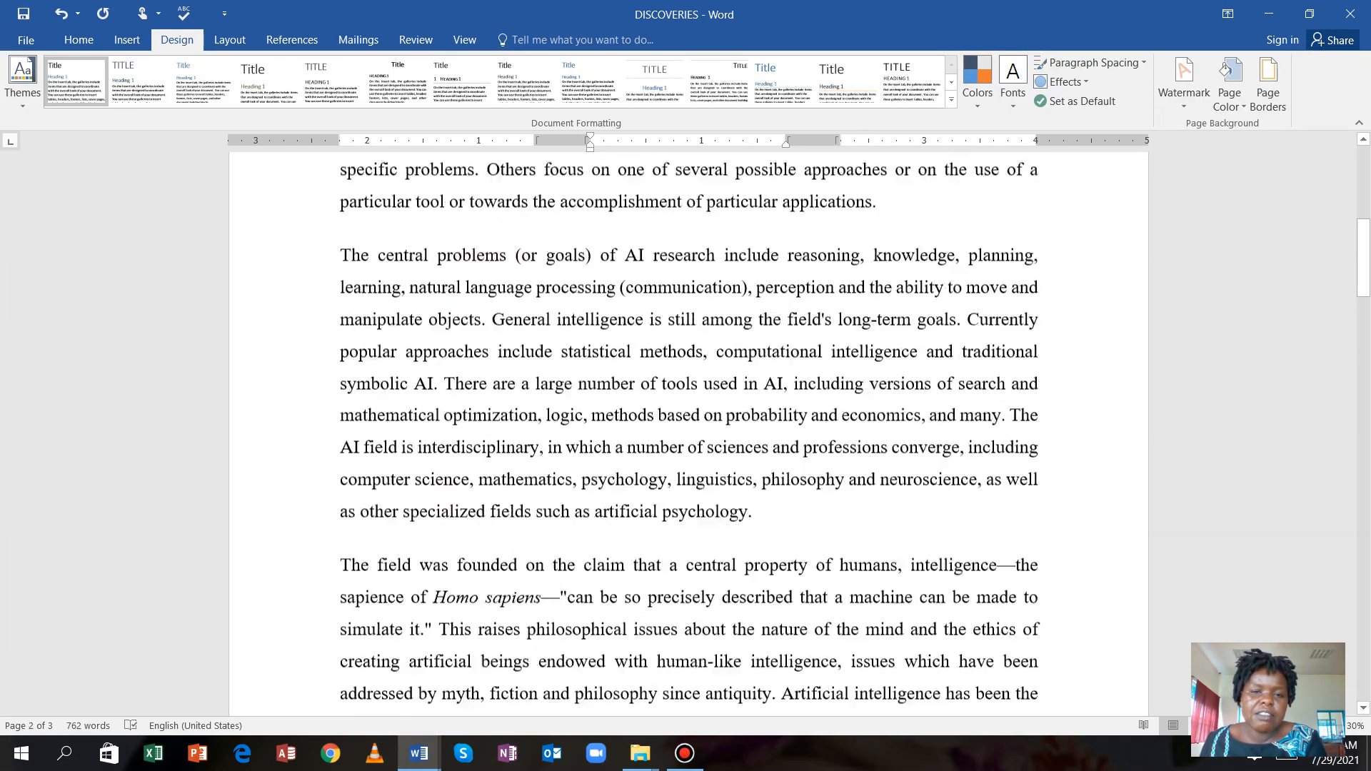
scroll(689, 428, up, 8)
scroll(689, 429, down, 5)
scroll(689, 428, down, 12)
scroll(688, 428, down, 12)
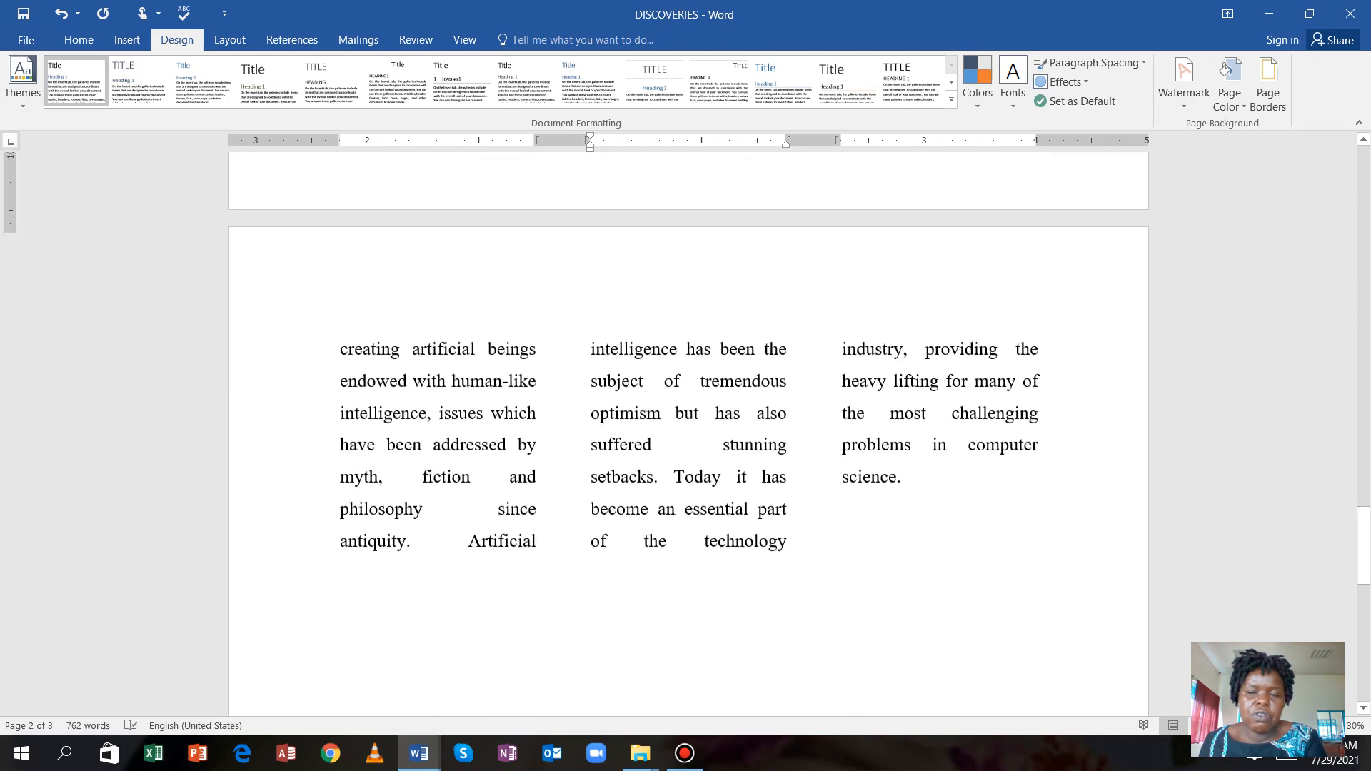
scroll(688, 429, up, 7)
scroll(688, 428, up, 3)
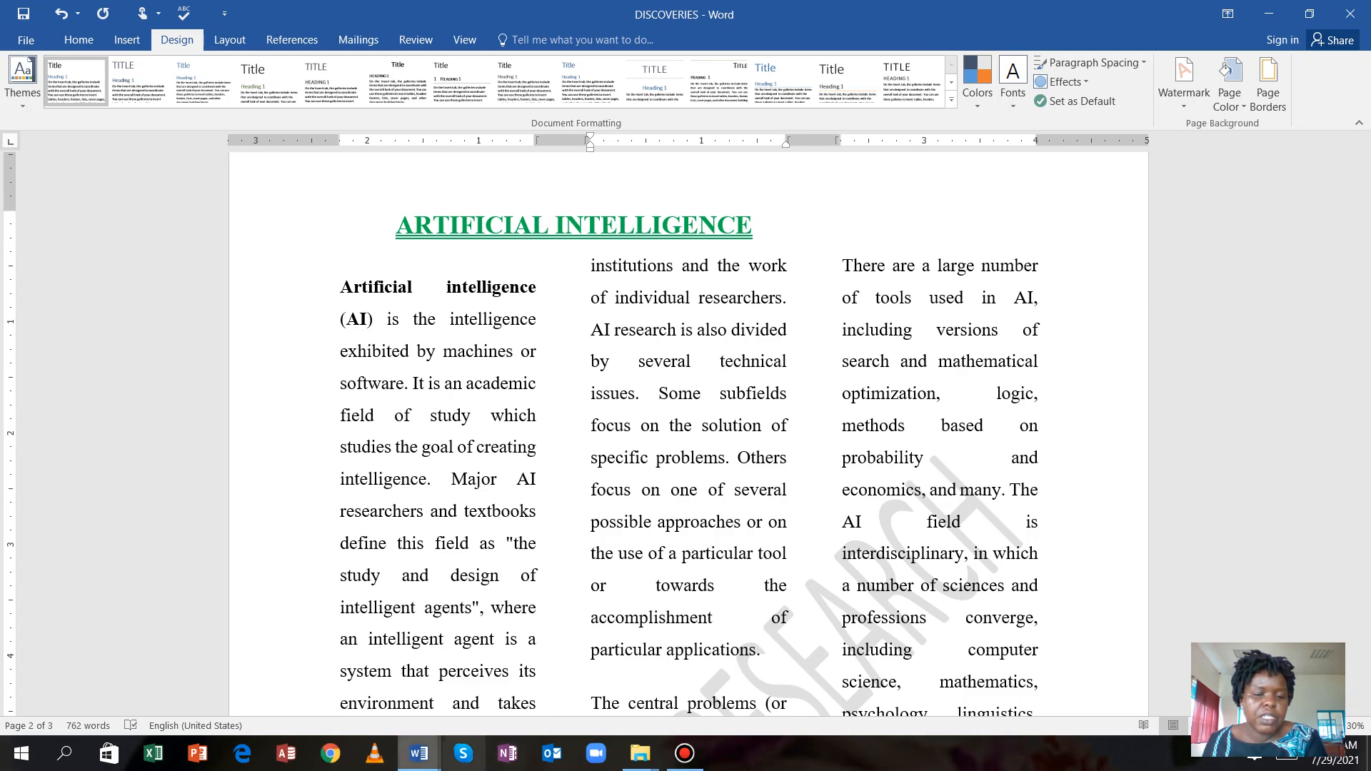
mouse_move(420, 754)
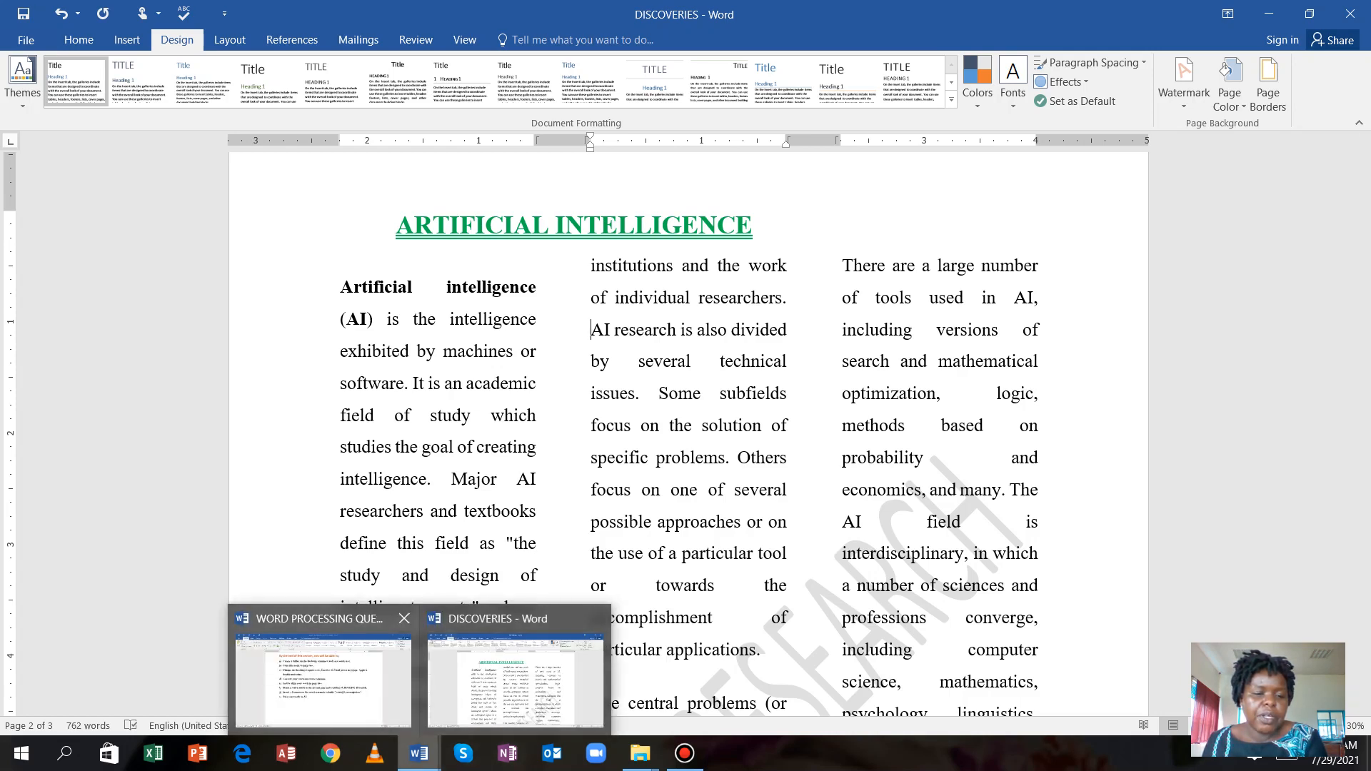
click(364, 686)
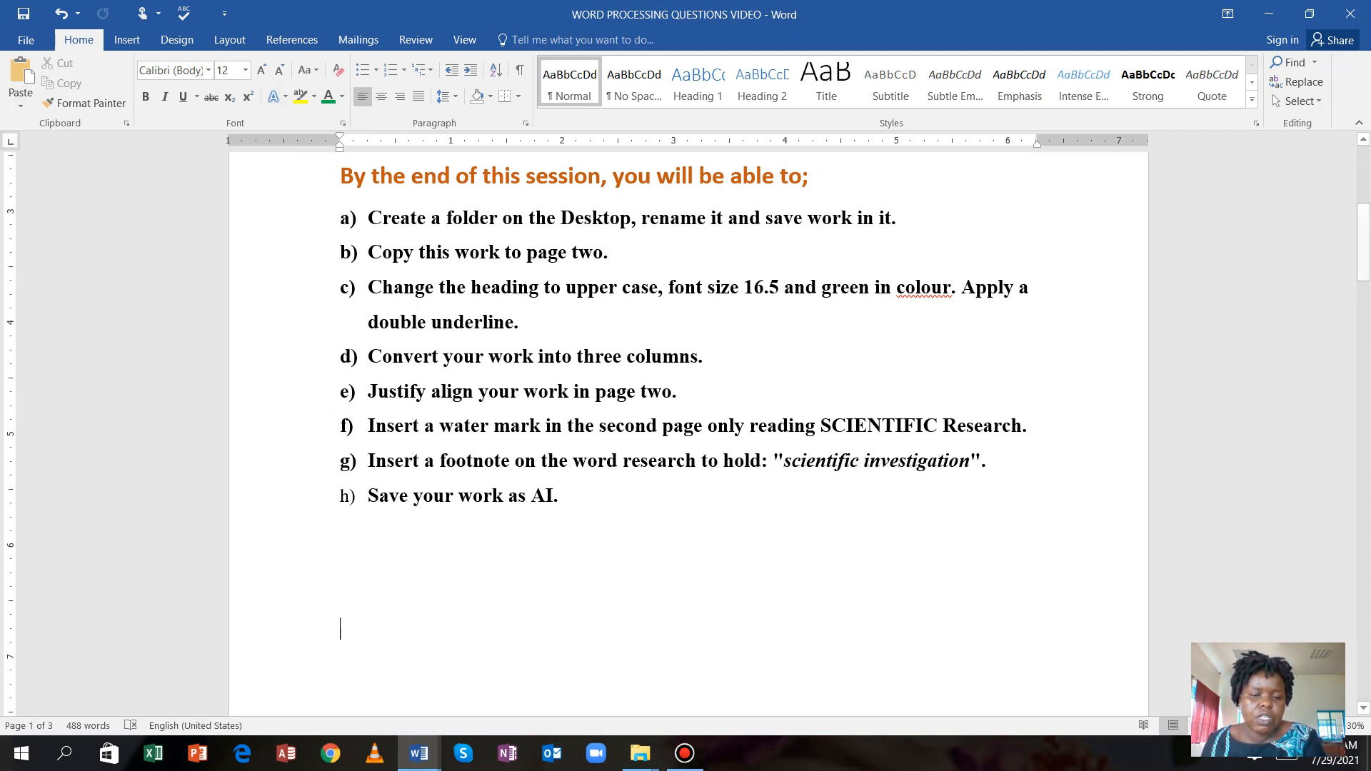
mouse_move(419, 754)
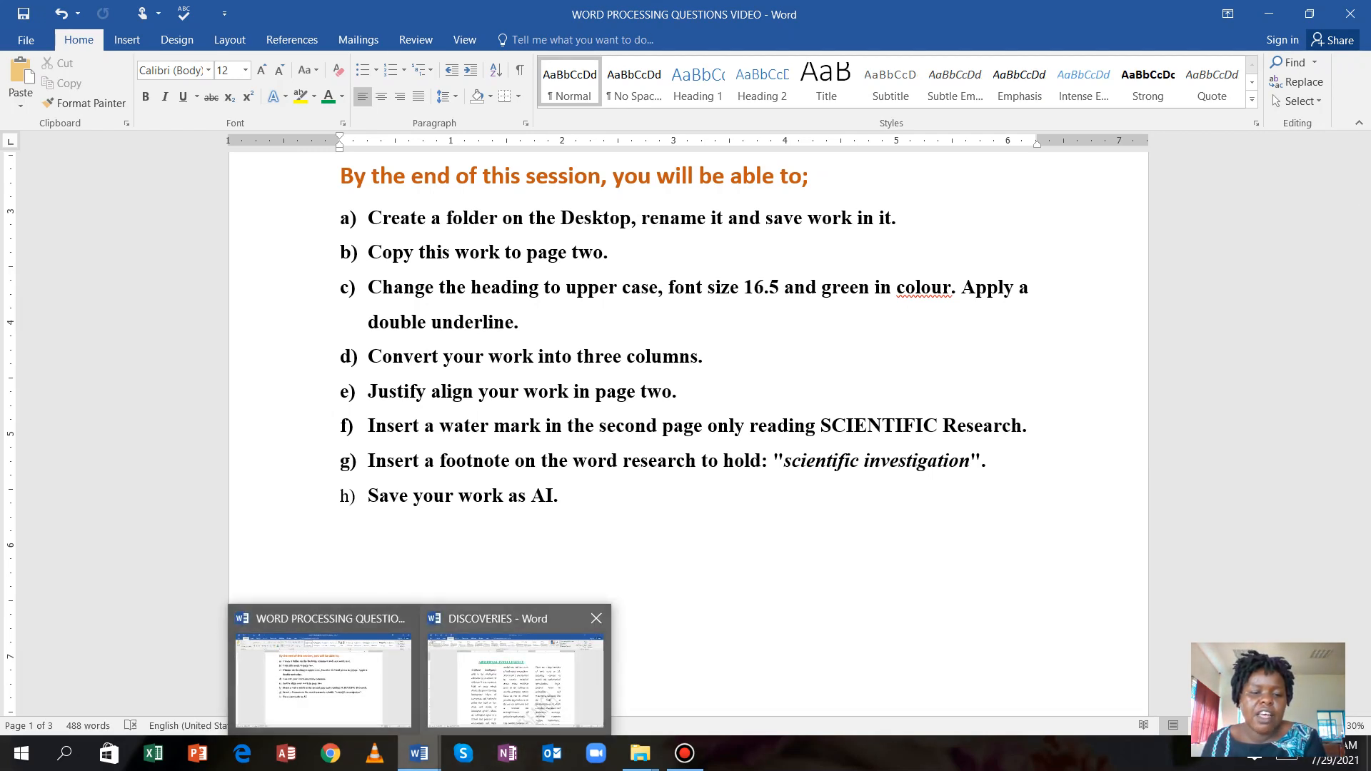
click(515, 679)
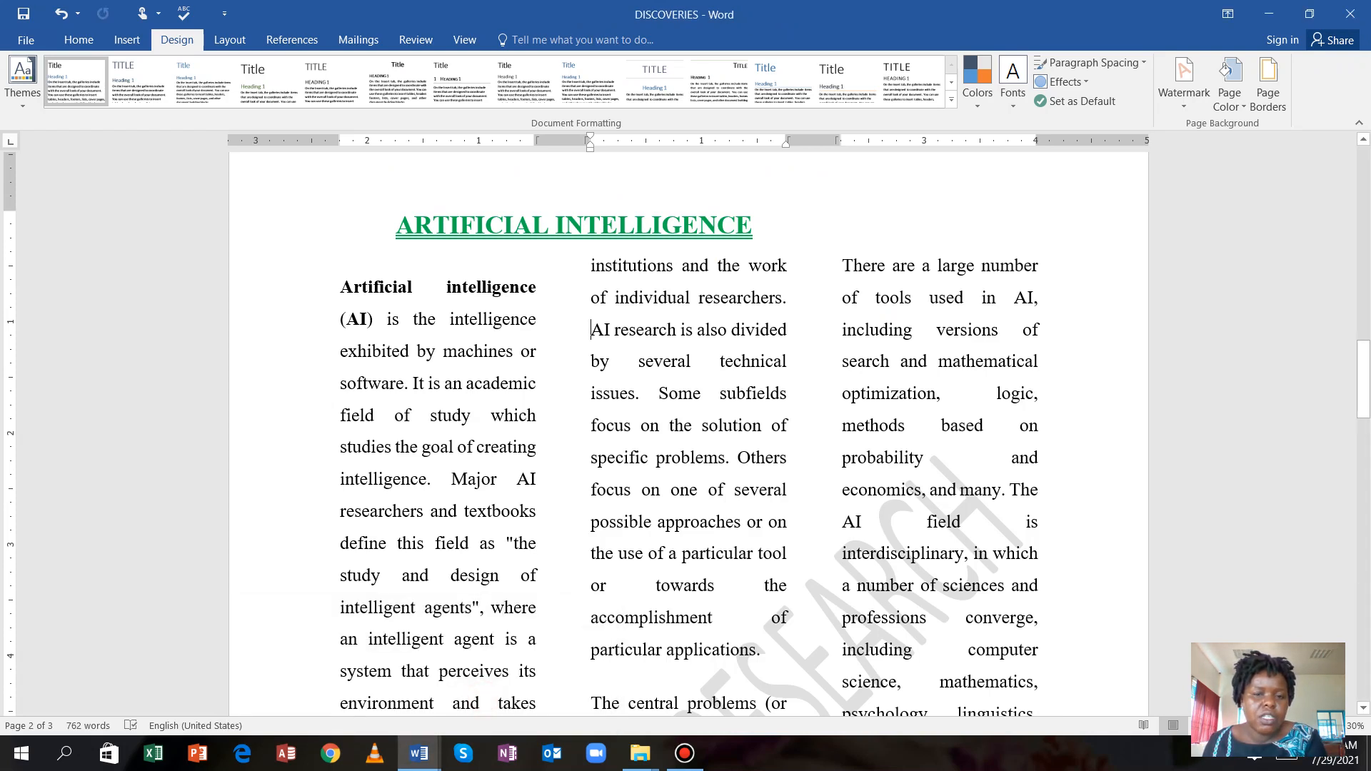
Select the word 'research' in page 2's second column and show the References commands.
scroll(688, 434, down, 3)
scroll(689, 435, up, 3)
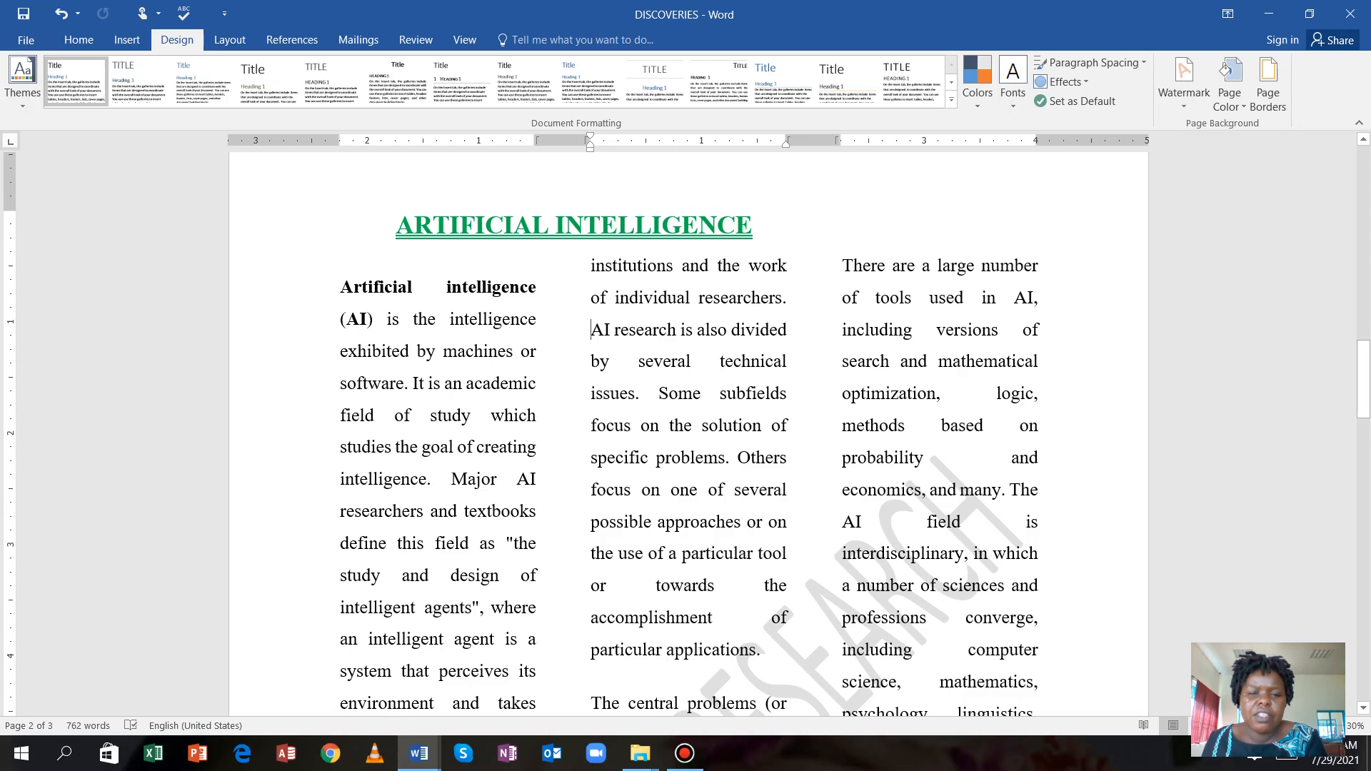
drag(675, 330, 614, 330)
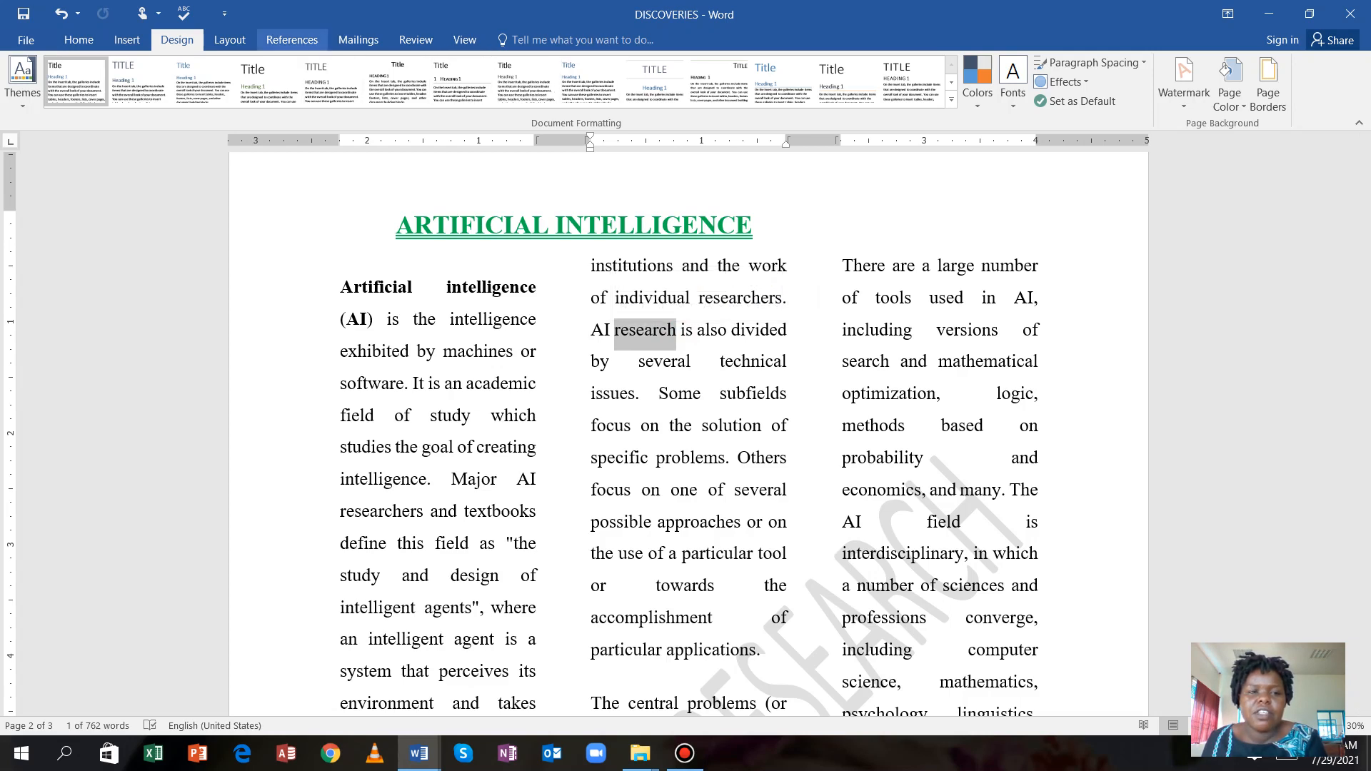
click(292, 39)
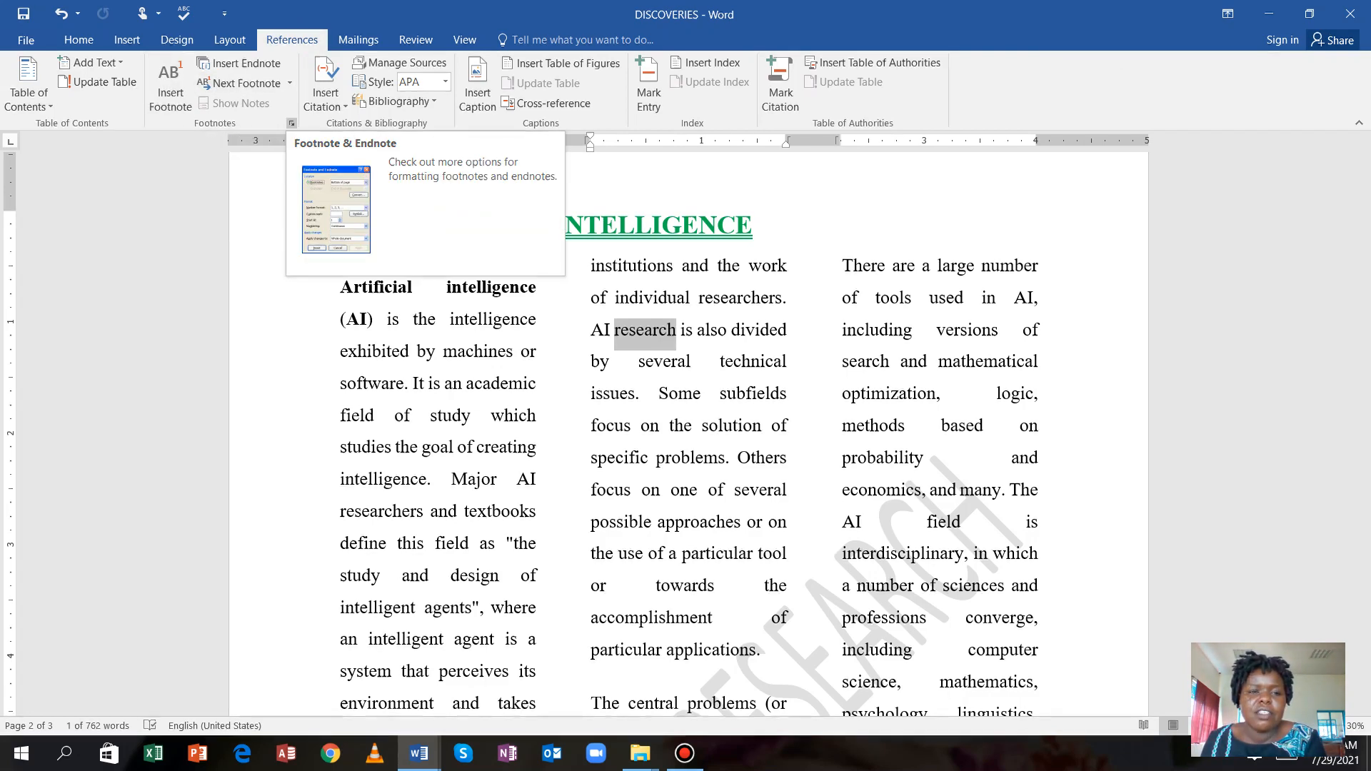
Apply Below text footnote placement to the document, then undo that change.
click(291, 123)
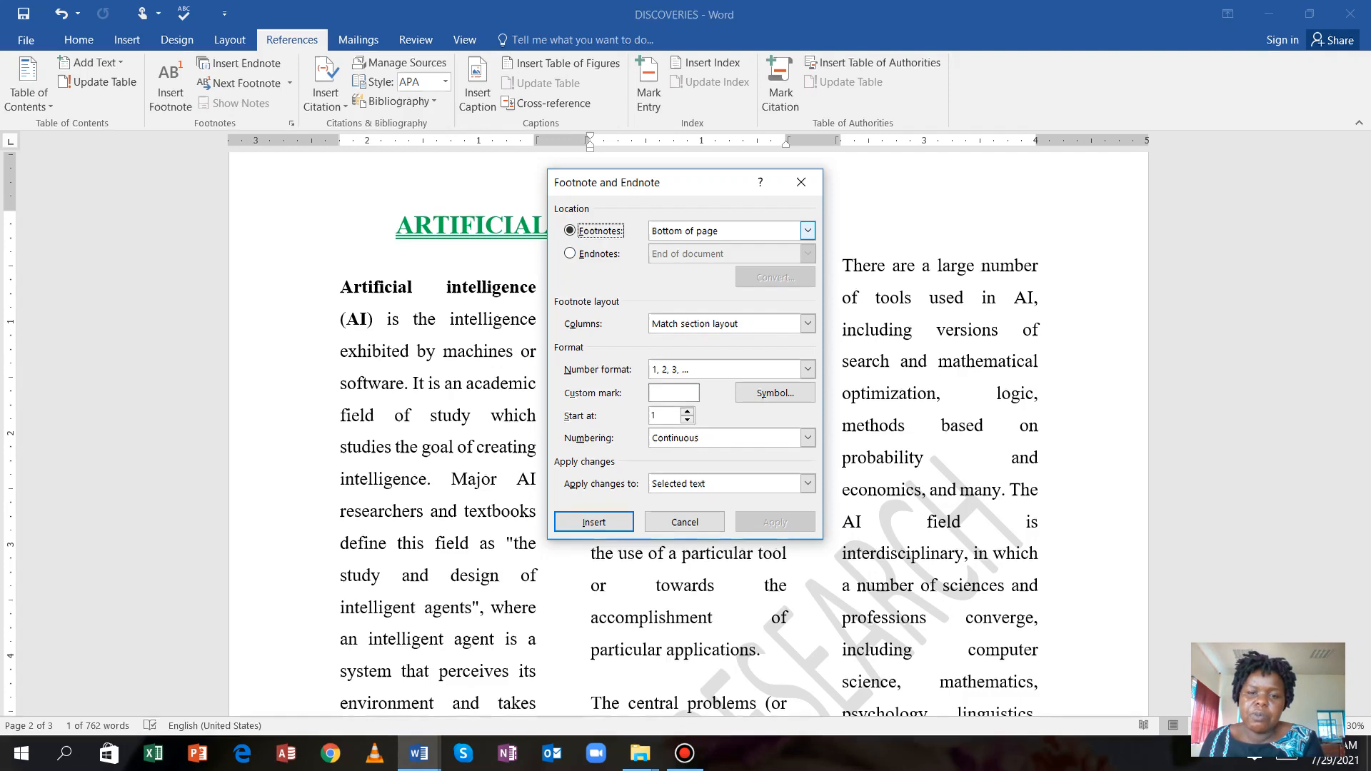
click(807, 230)
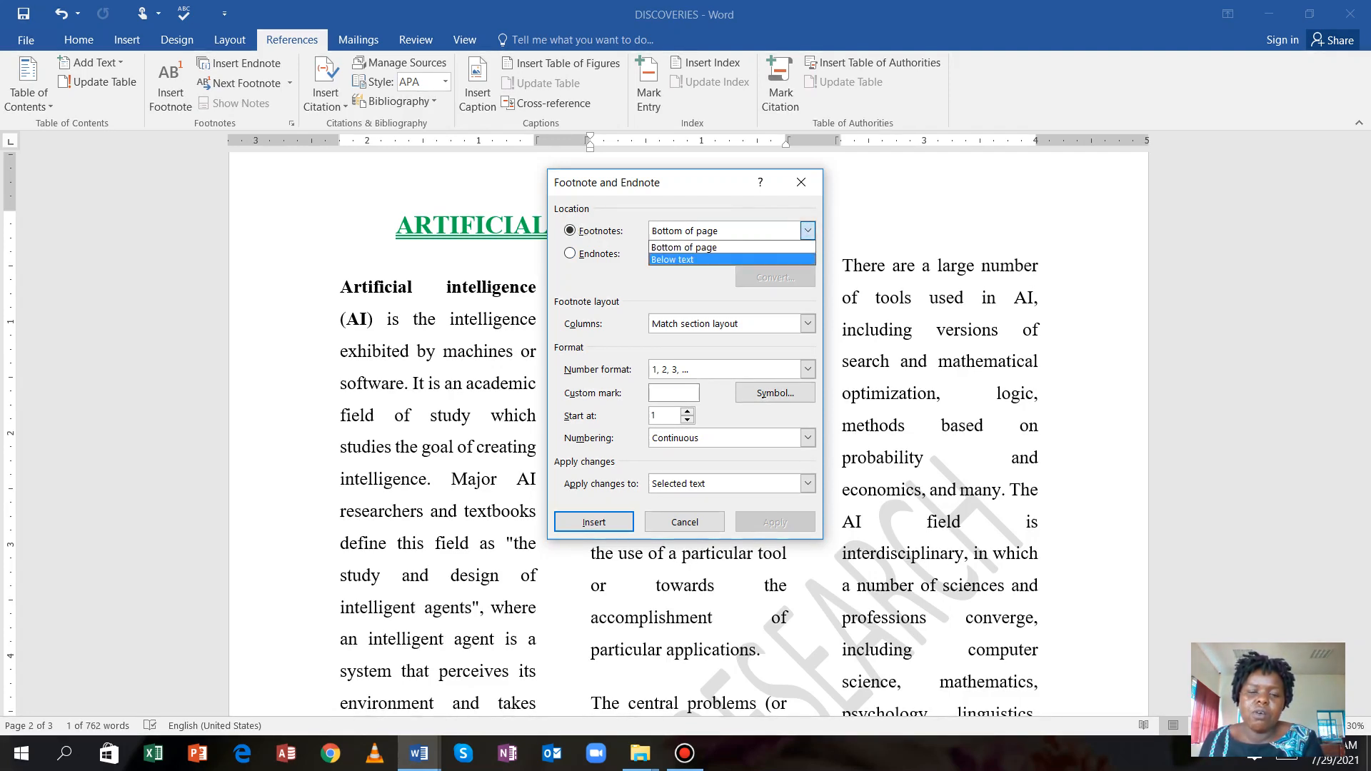
click(687, 259)
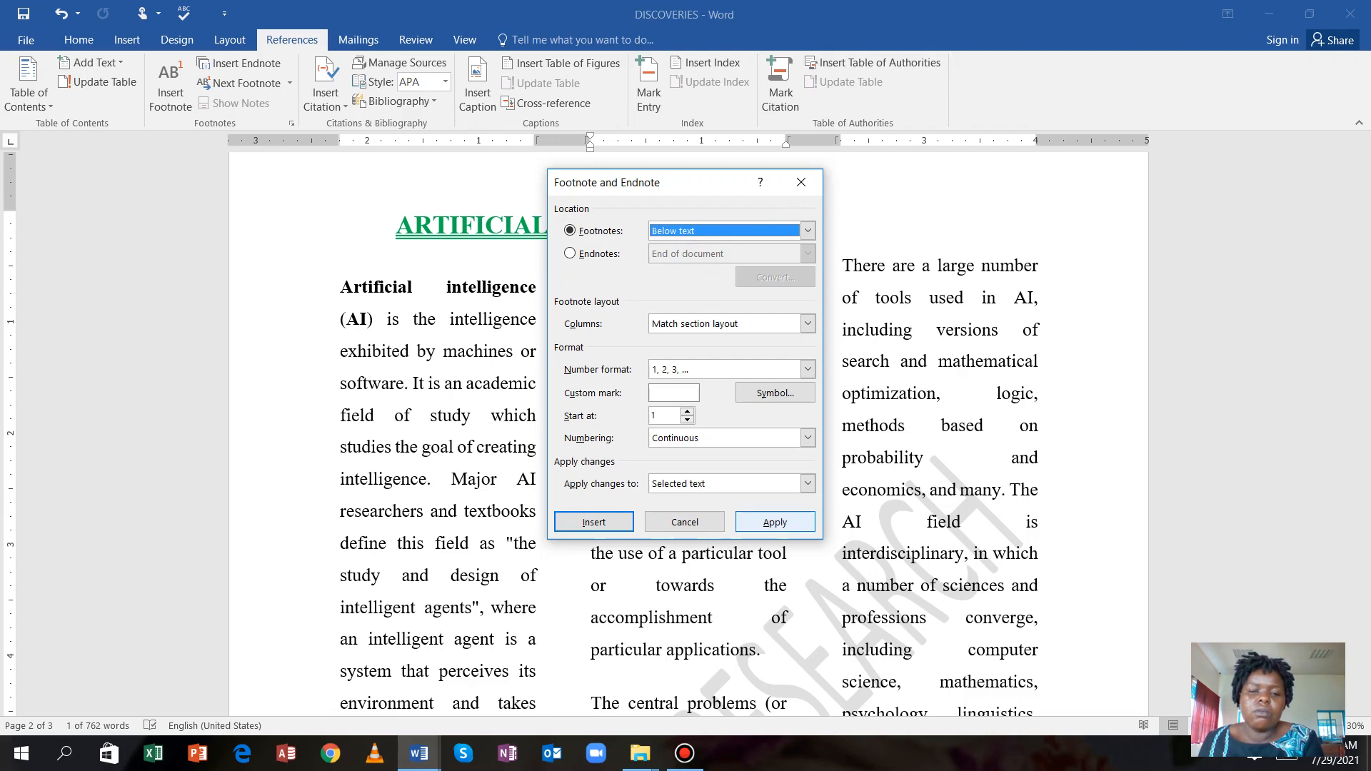
click(775, 523)
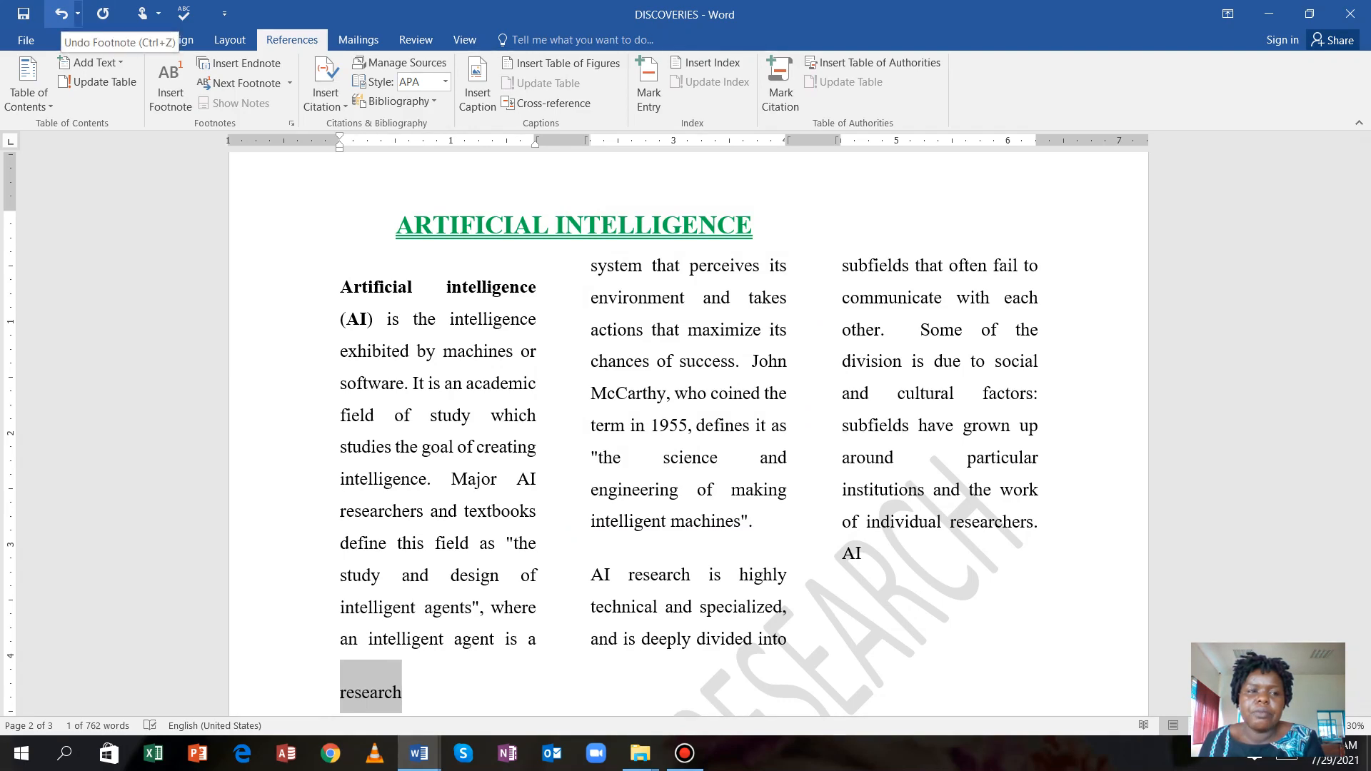
click(61, 12)
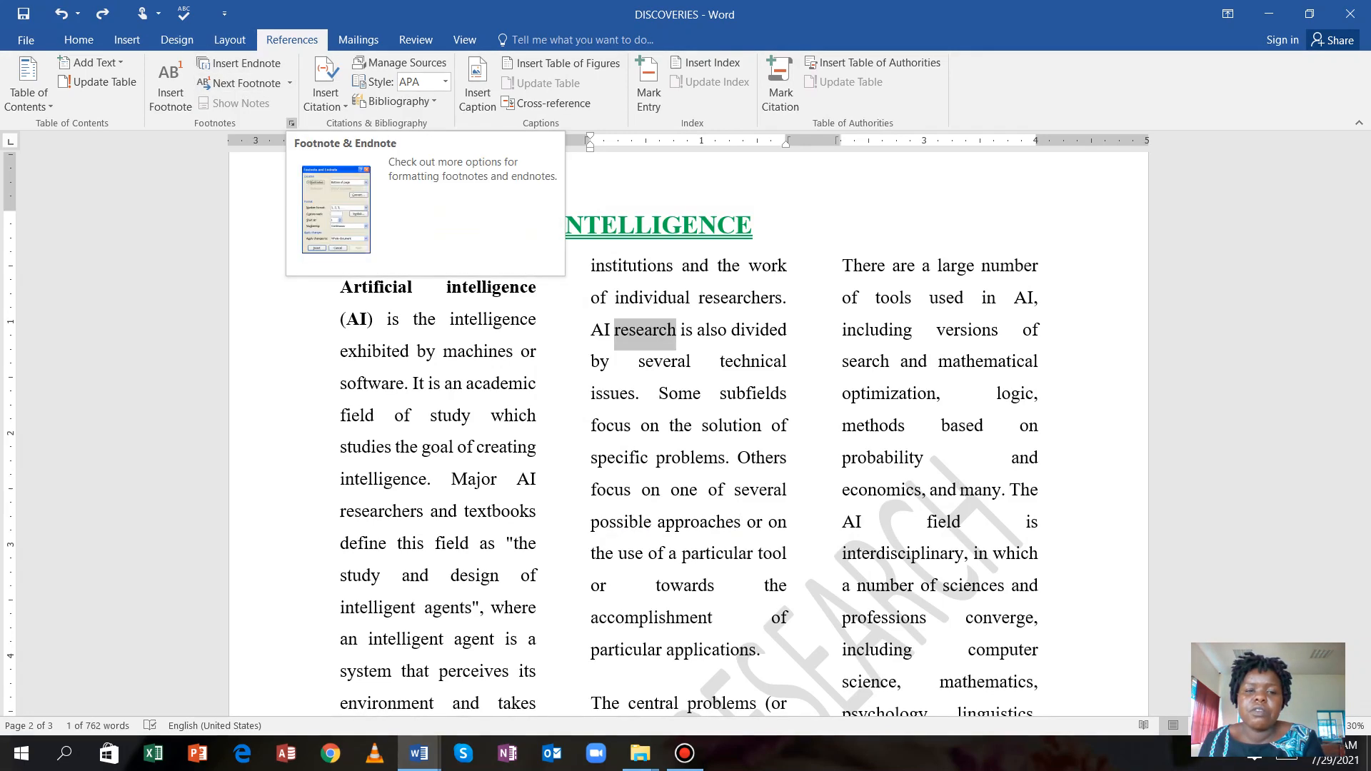
Insert footnote 1 on 'research' with footnotes positioned below text.
click(292, 123)
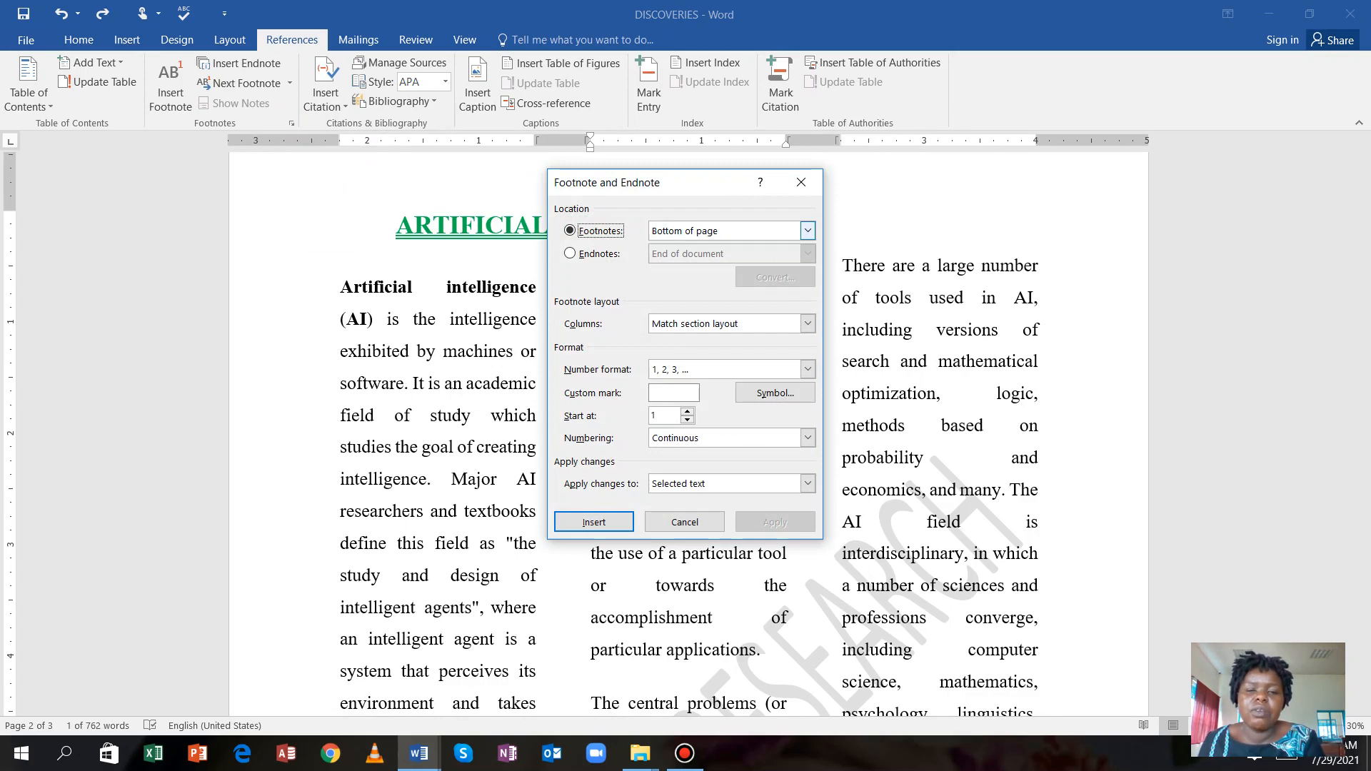
click(808, 230)
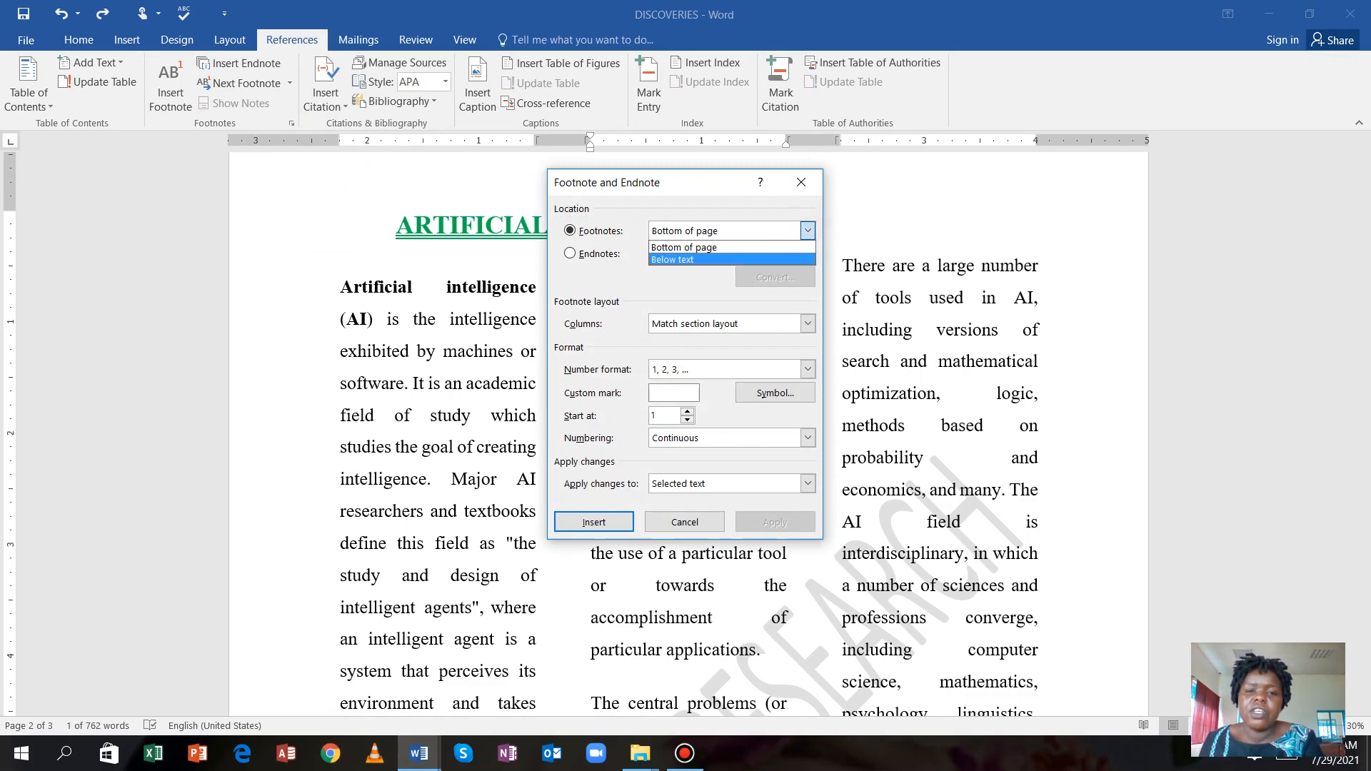
click(696, 260)
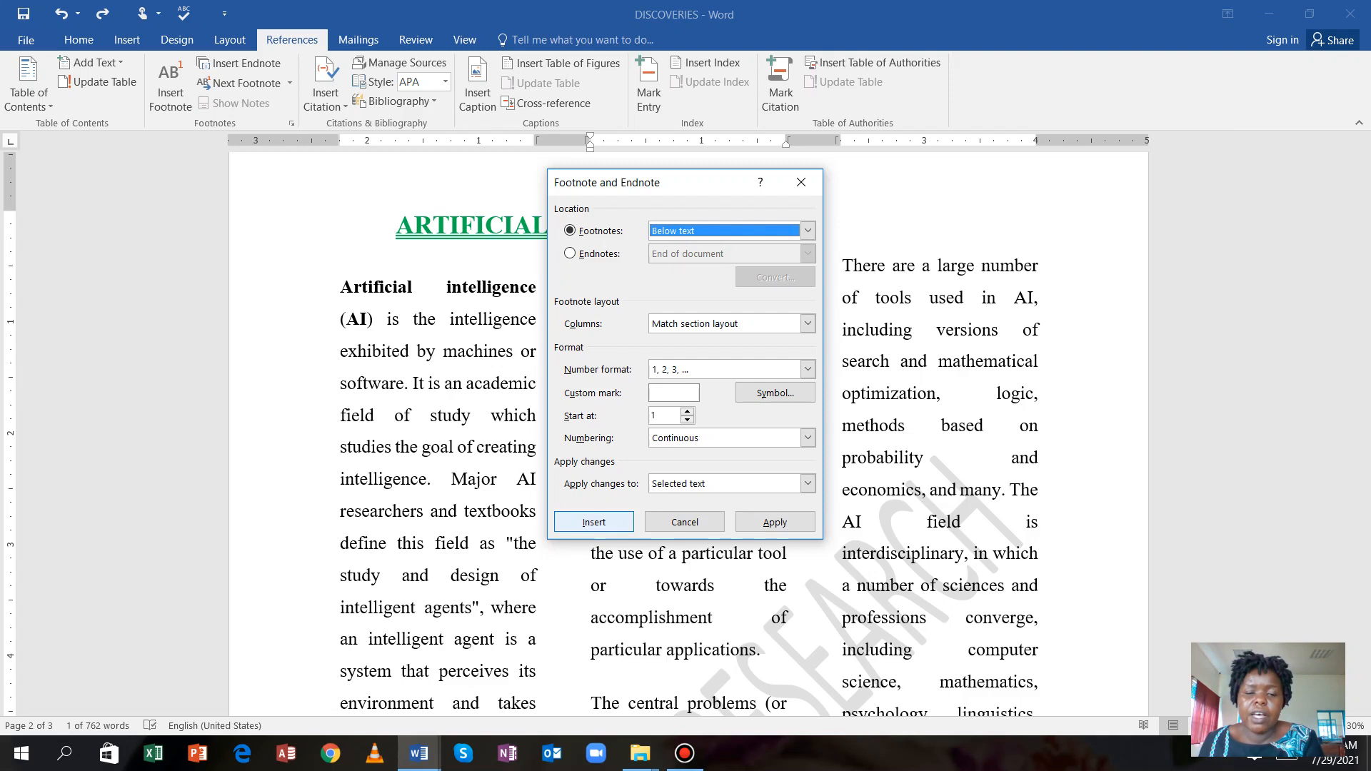
click(594, 522)
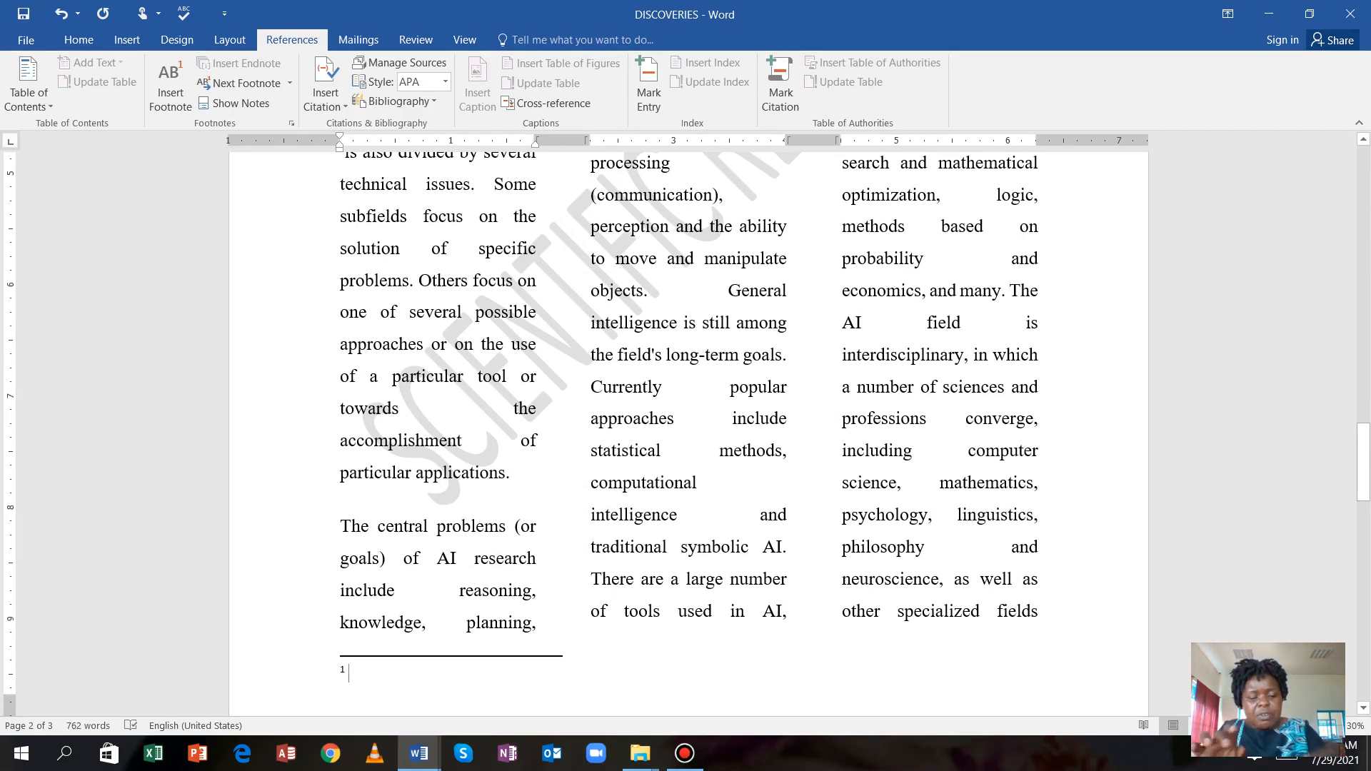
Enter SCIENTIFIC INVESTIGATIONS as footnote 1's text, correcting a typo, and return to the body.
text(SC)
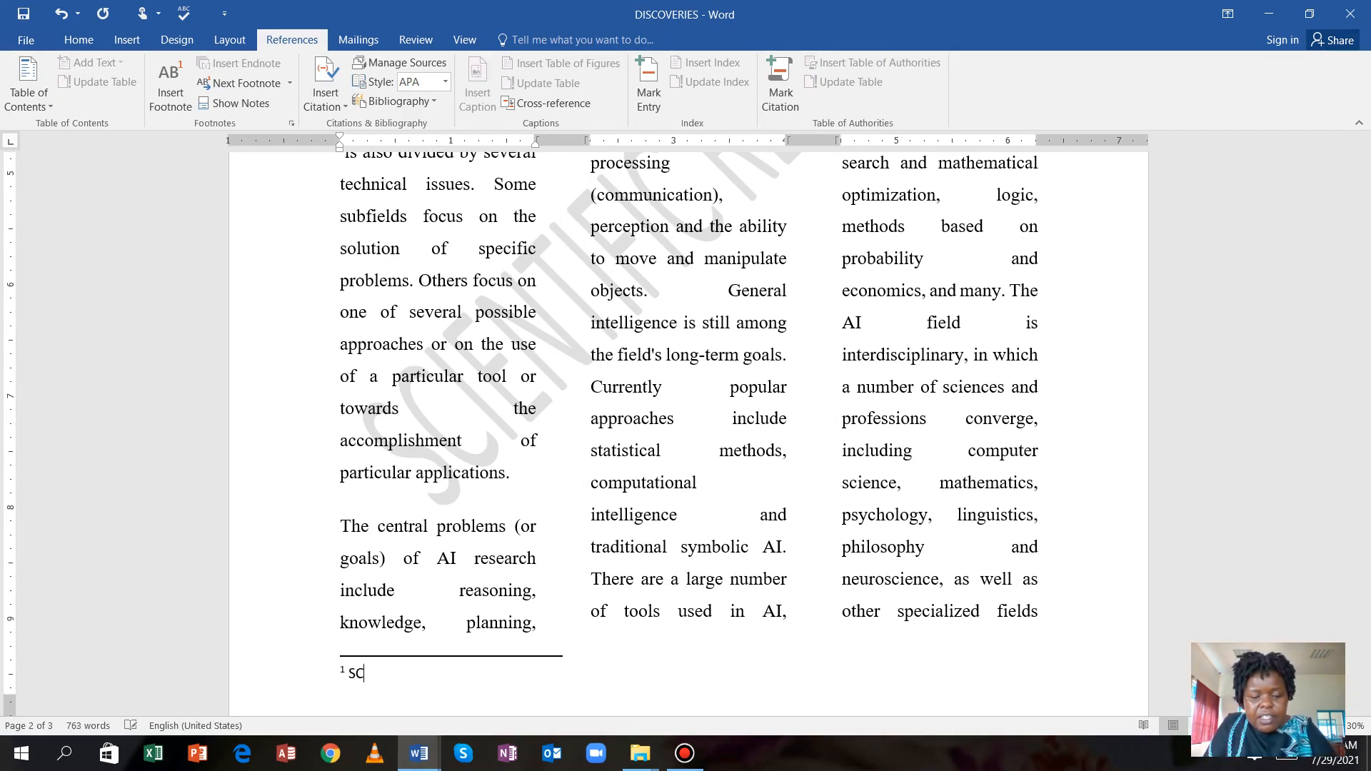
text(IENTIFI)
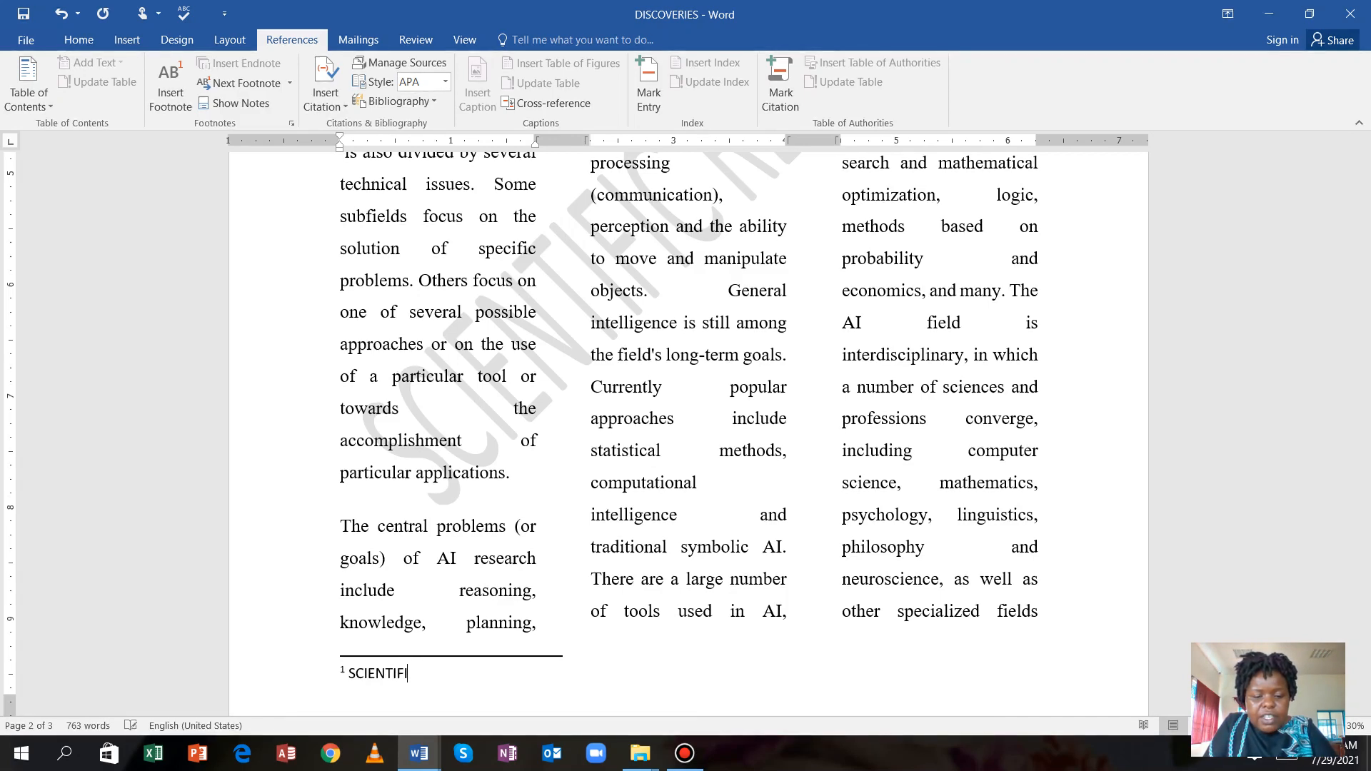
text(C IN)
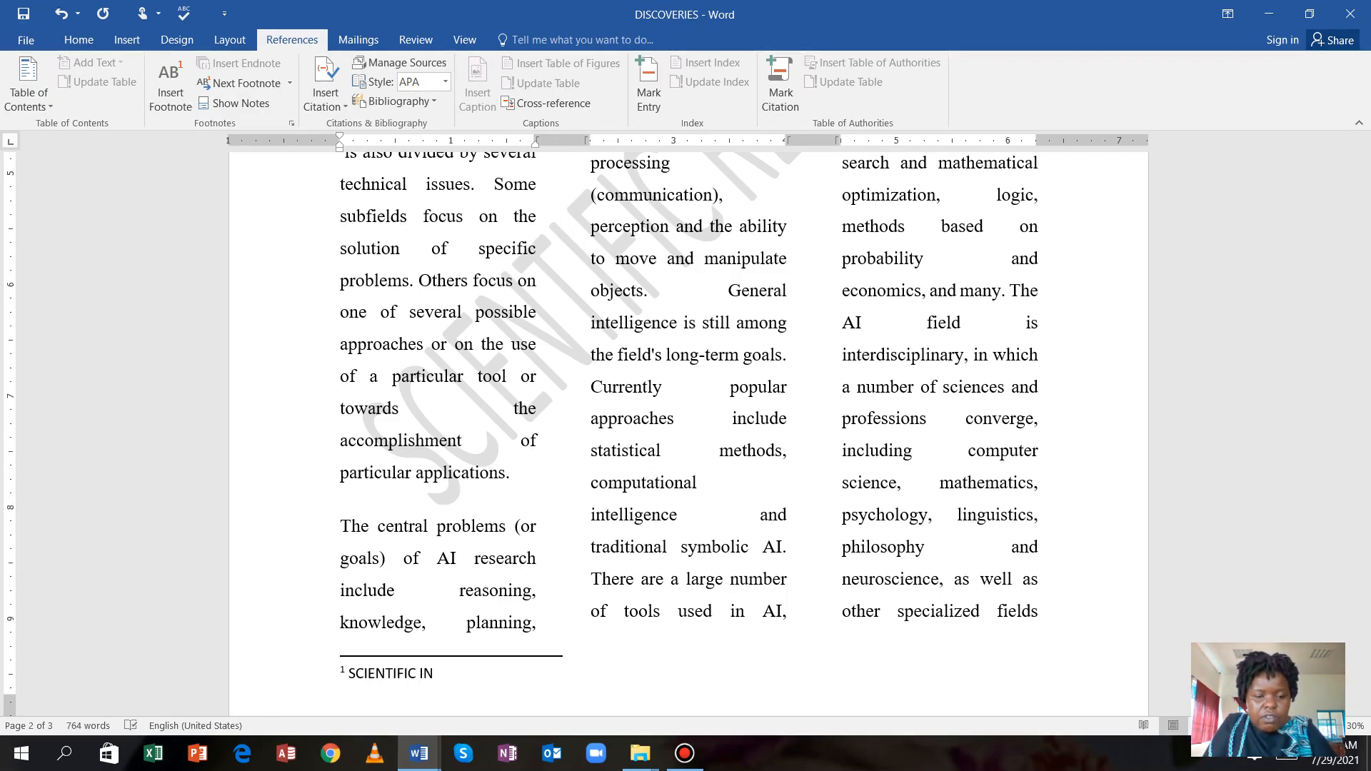
text(VESTIG)
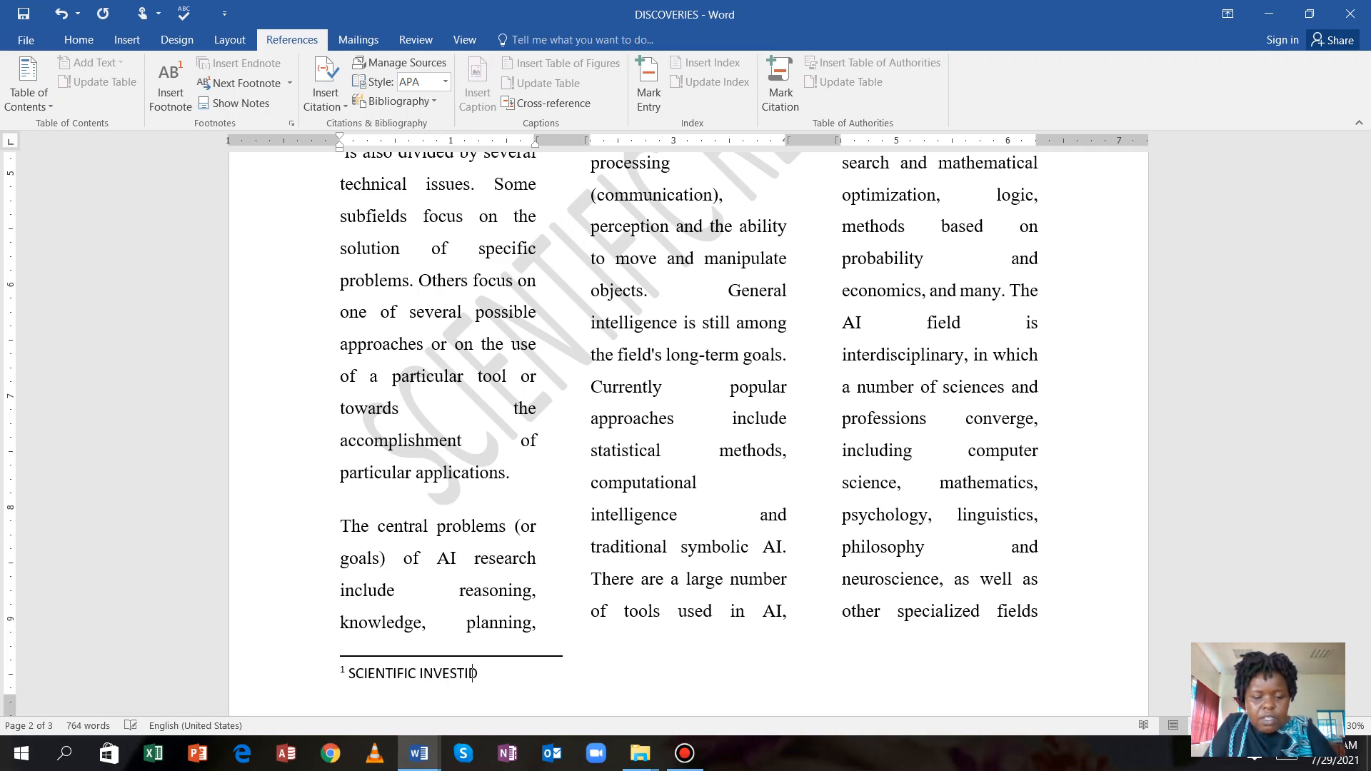
key(BackSpace)
text(G)
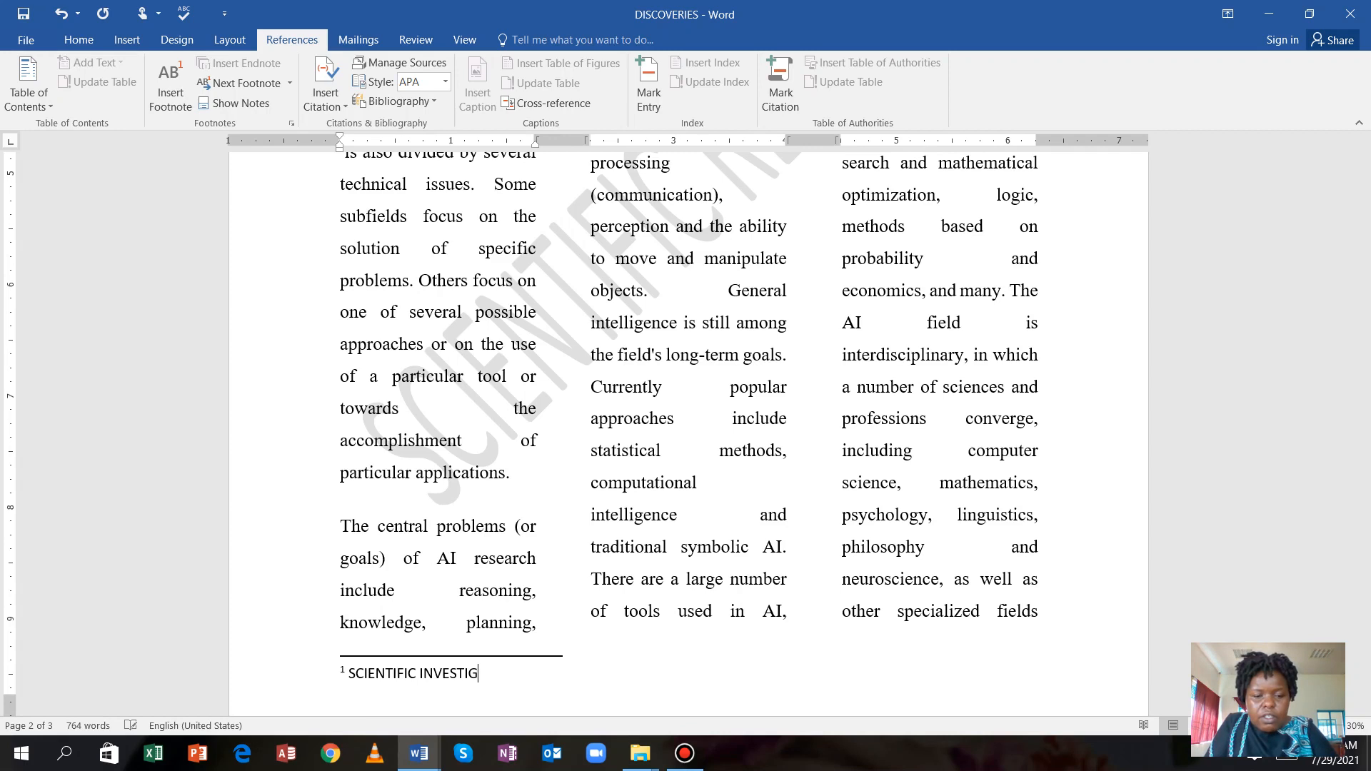
text(ATIONS)
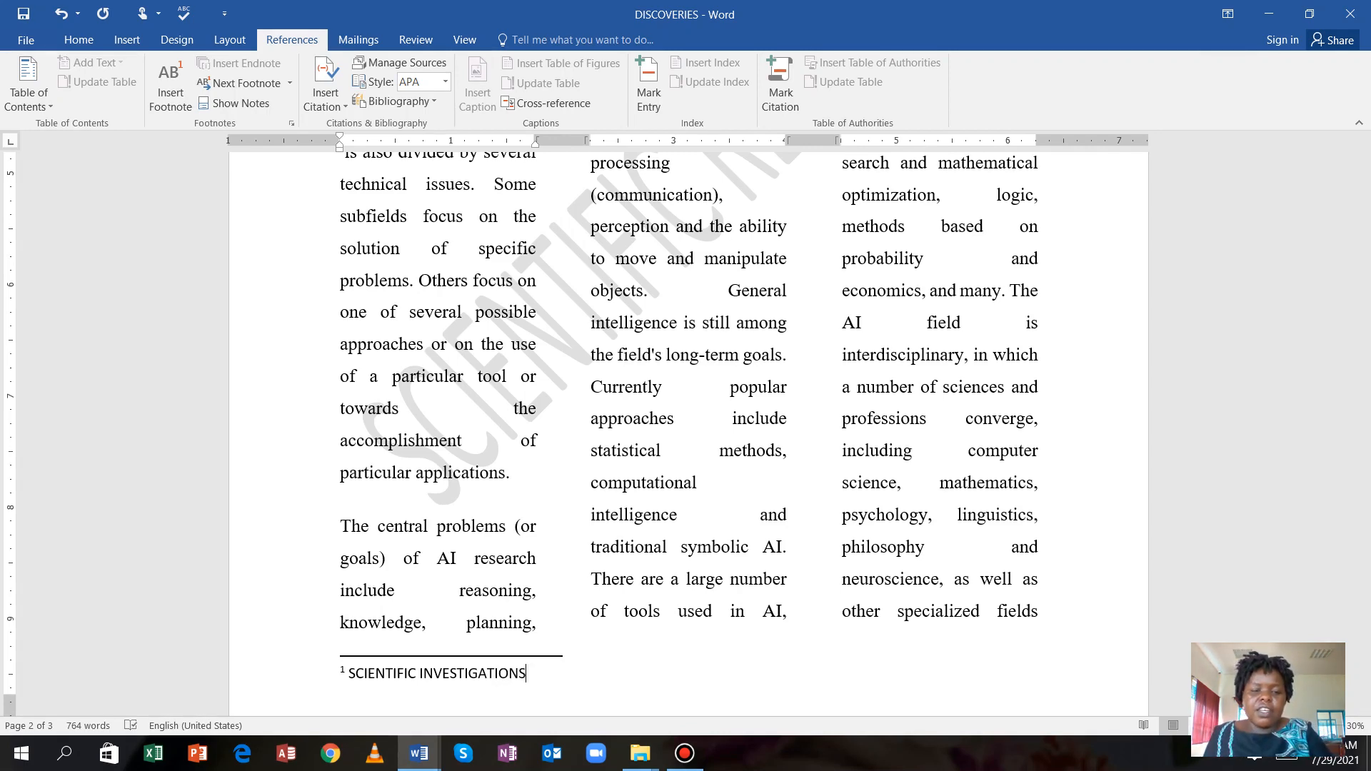
click(537, 532)
scroll(688, 428, up, 15)
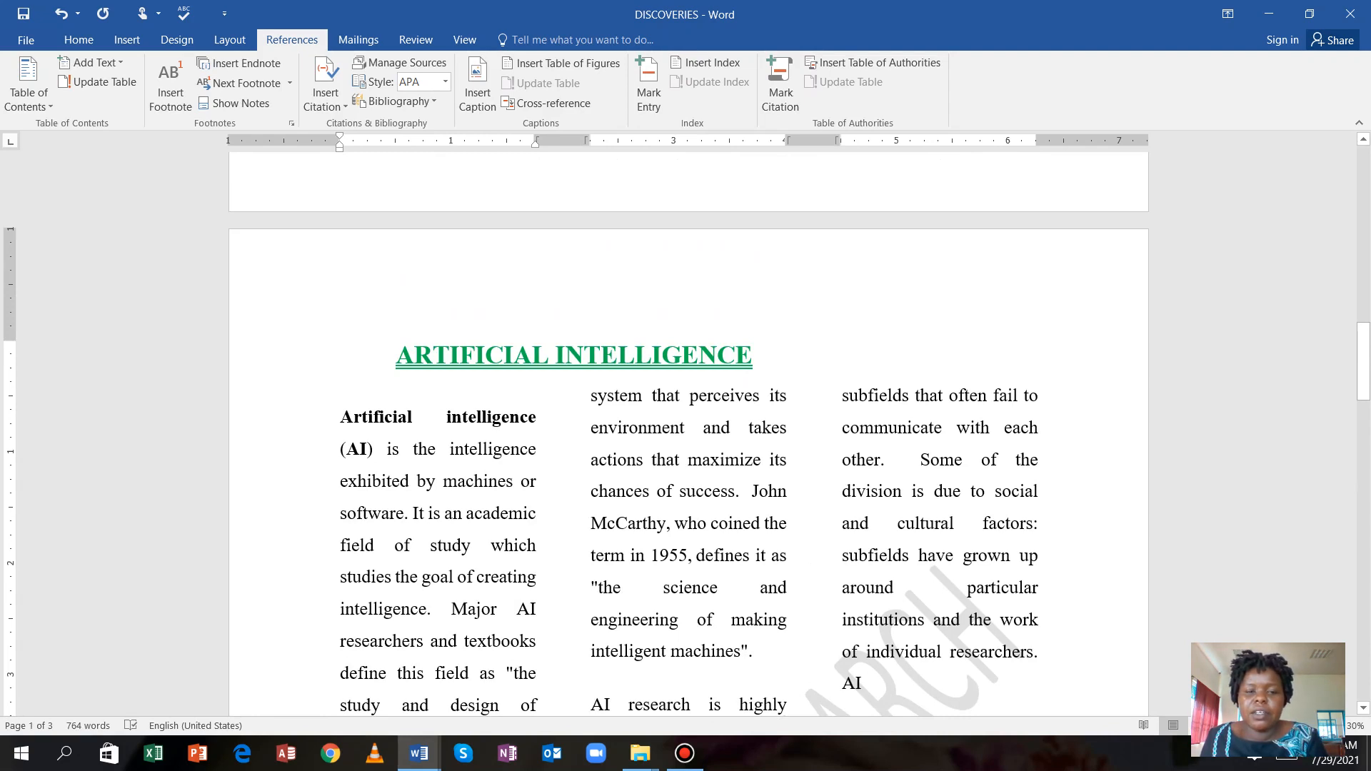
click(745, 493)
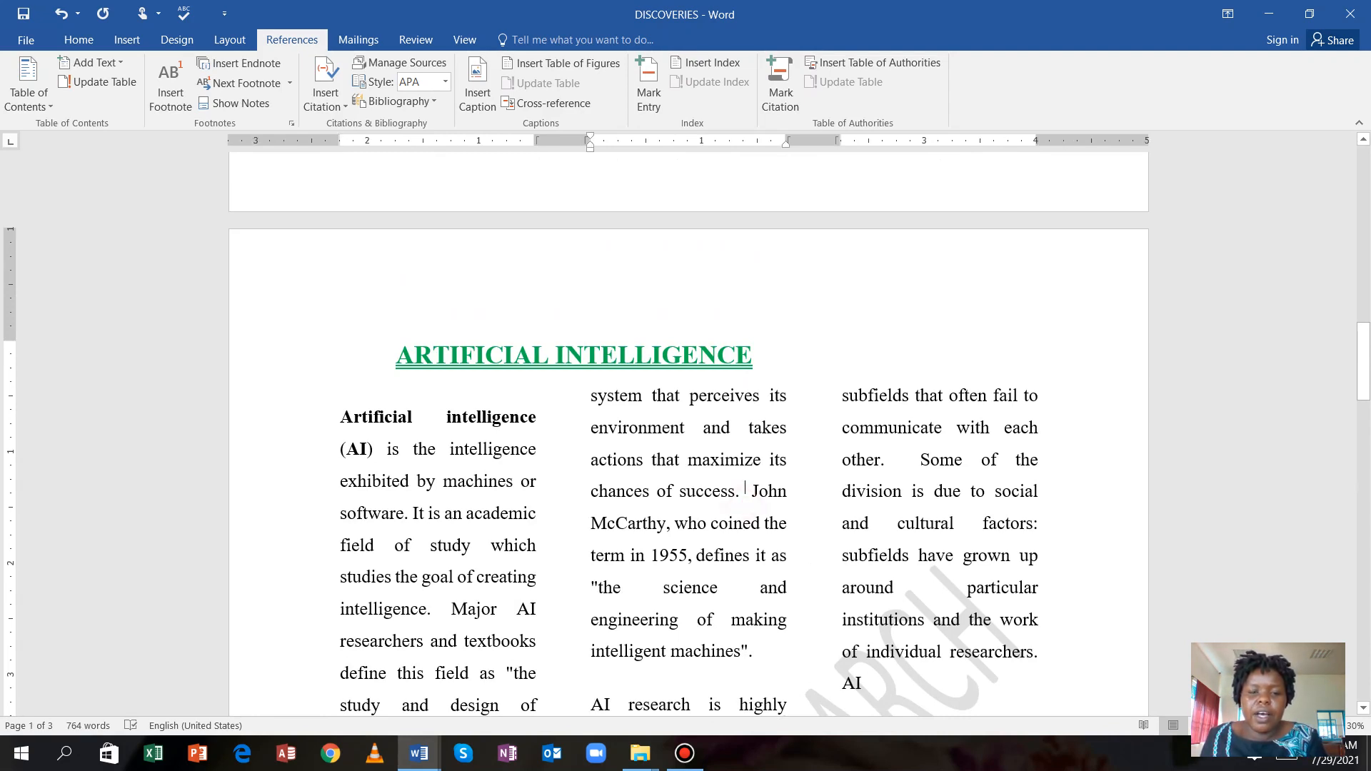
scroll(689, 429, down, 3)
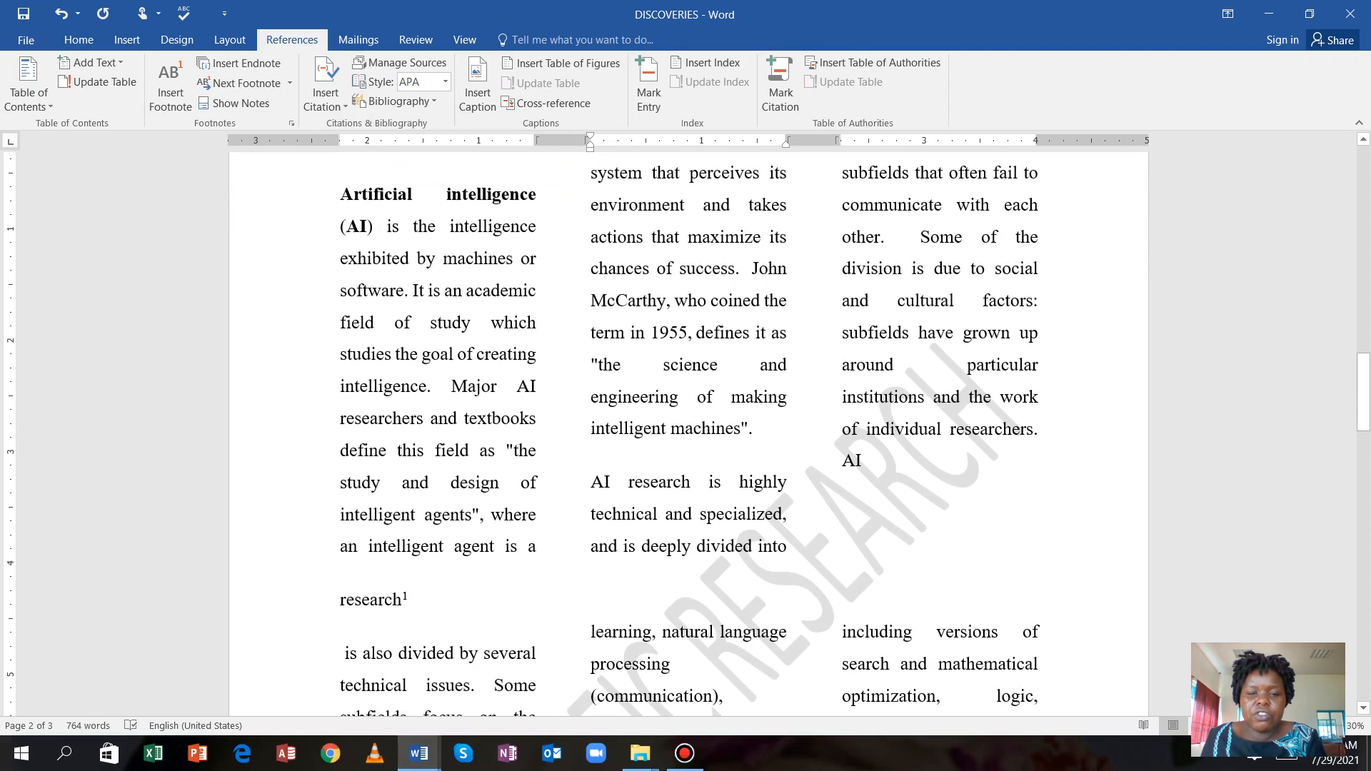
scroll(688, 429, down, 3)
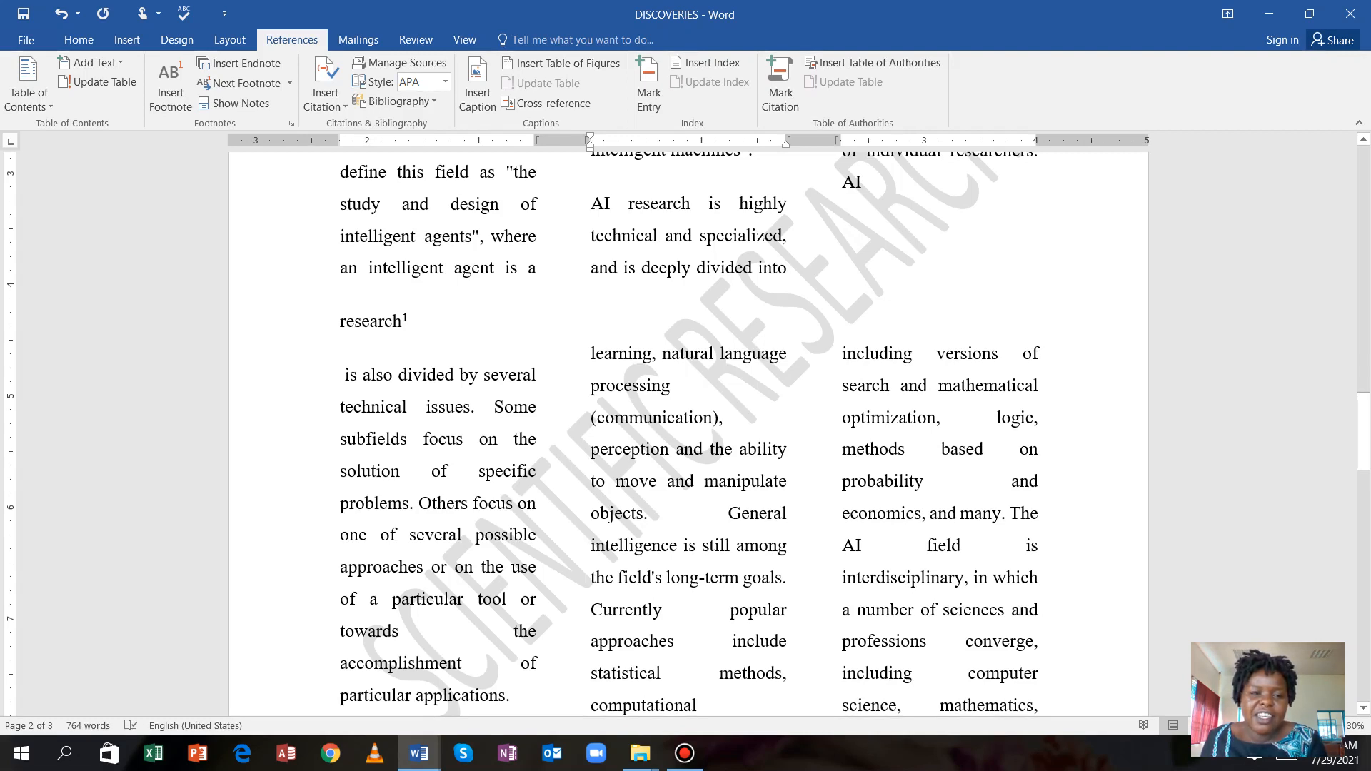
click(680, 352)
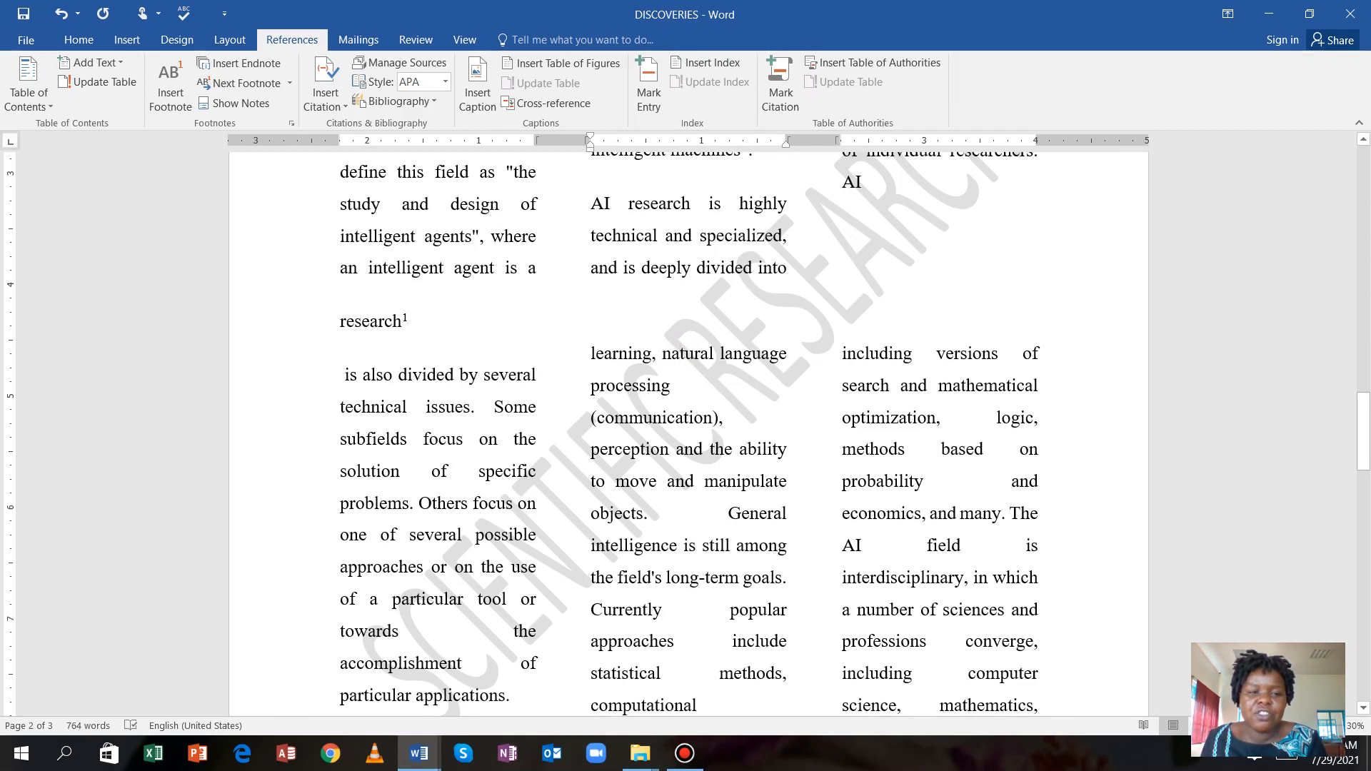
mouse_move(405, 319)
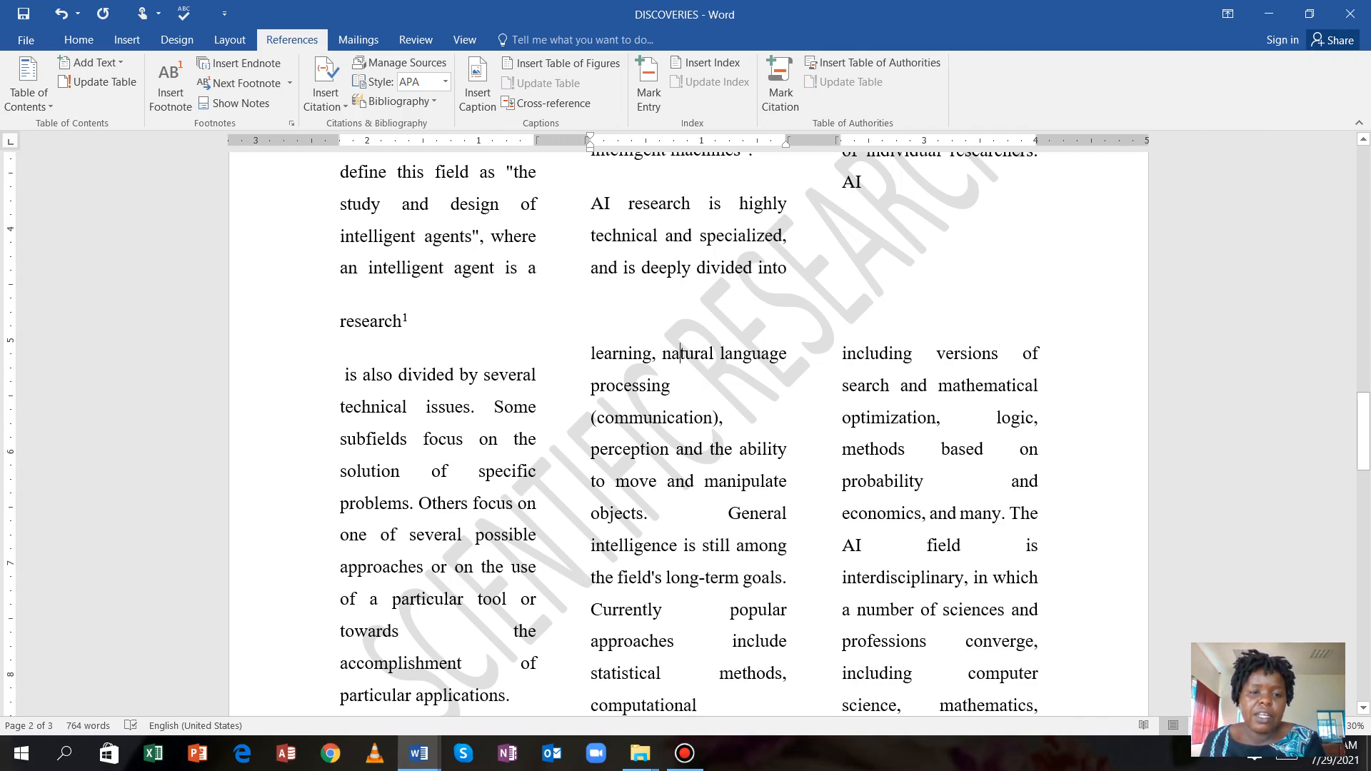
scroll(686, 428, down, 1)
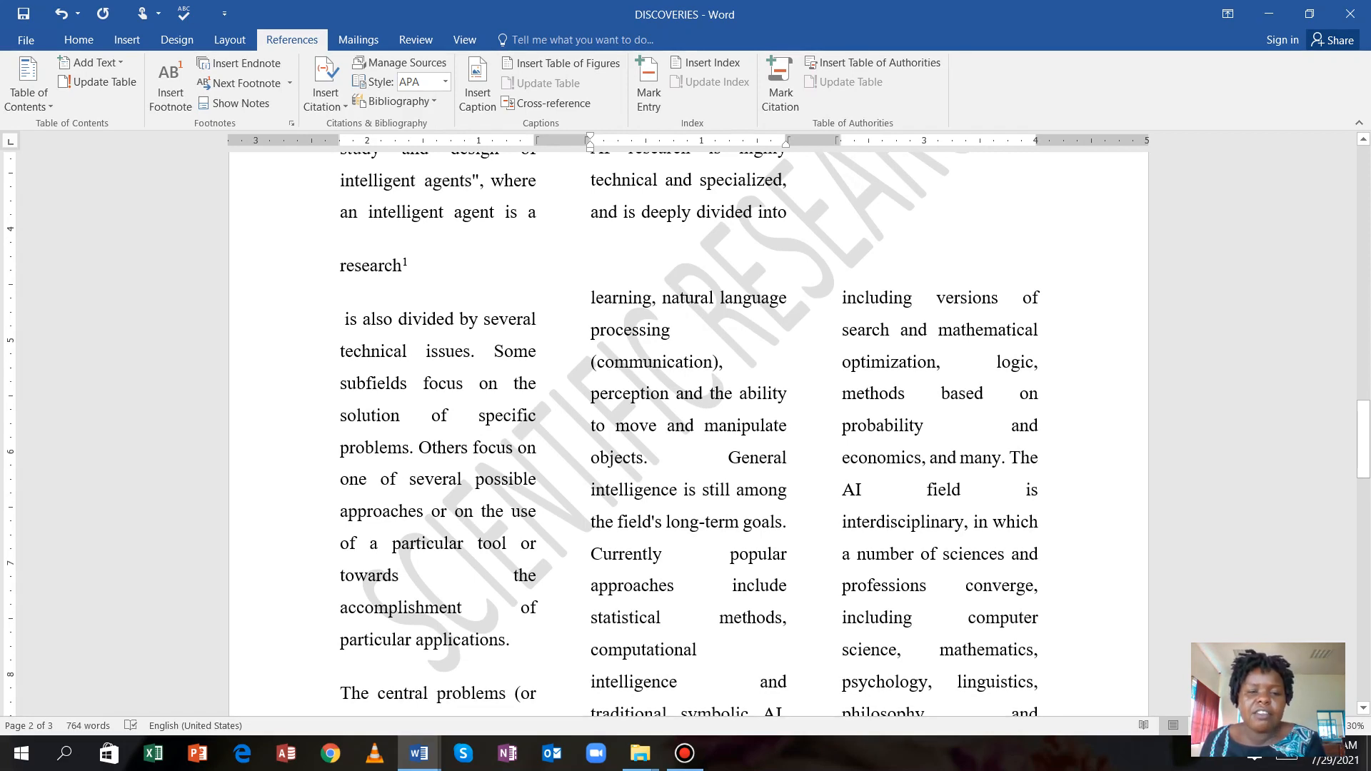
scroll(681, 297, up, 8)
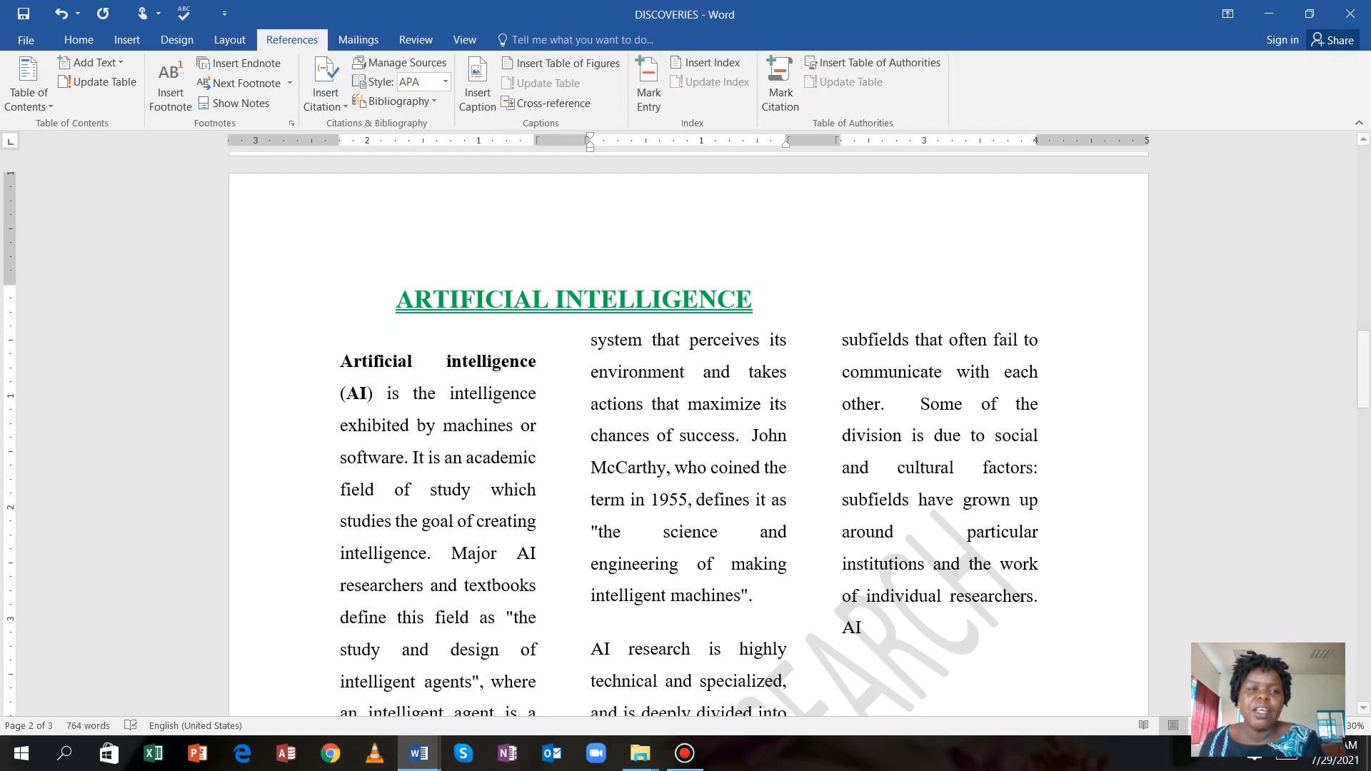
Save the article as 'AI' in the TULINA folder and minimize its window.
click(26, 40)
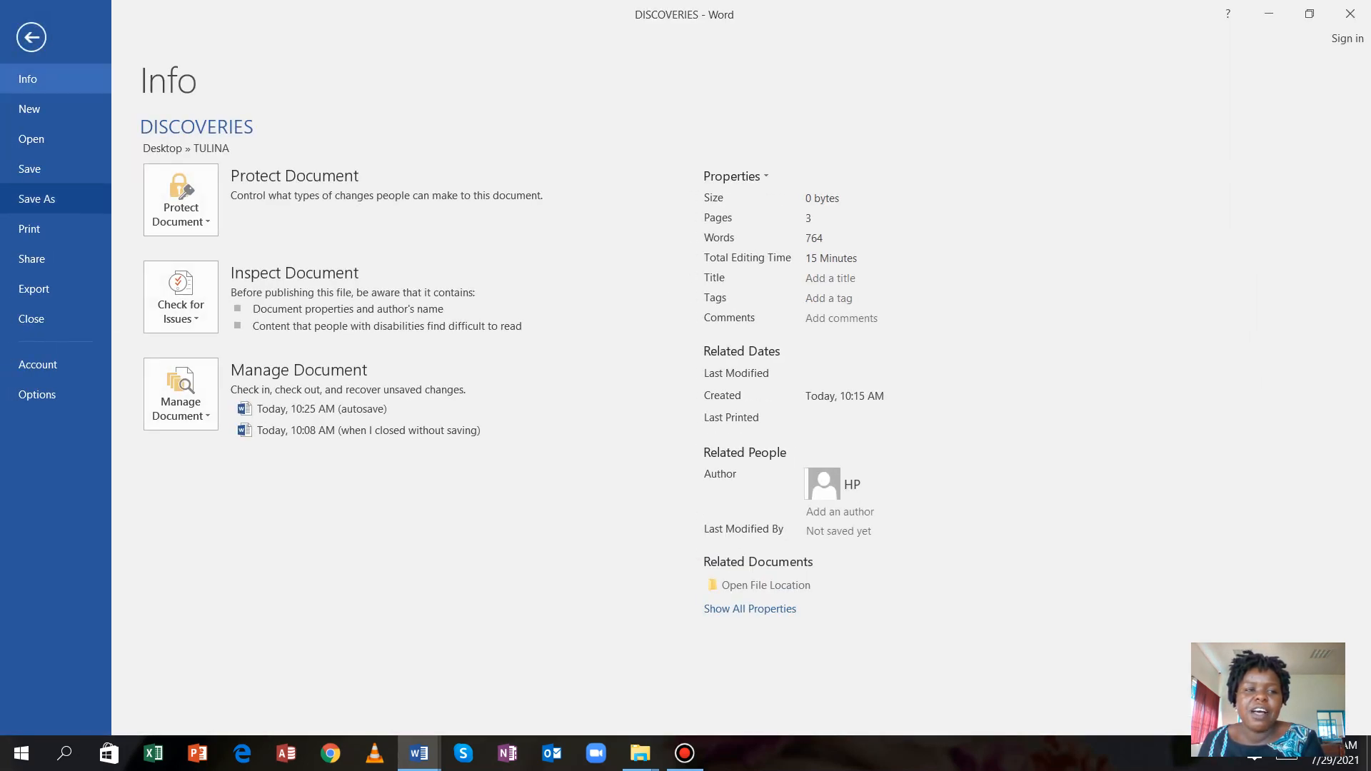
click(47, 202)
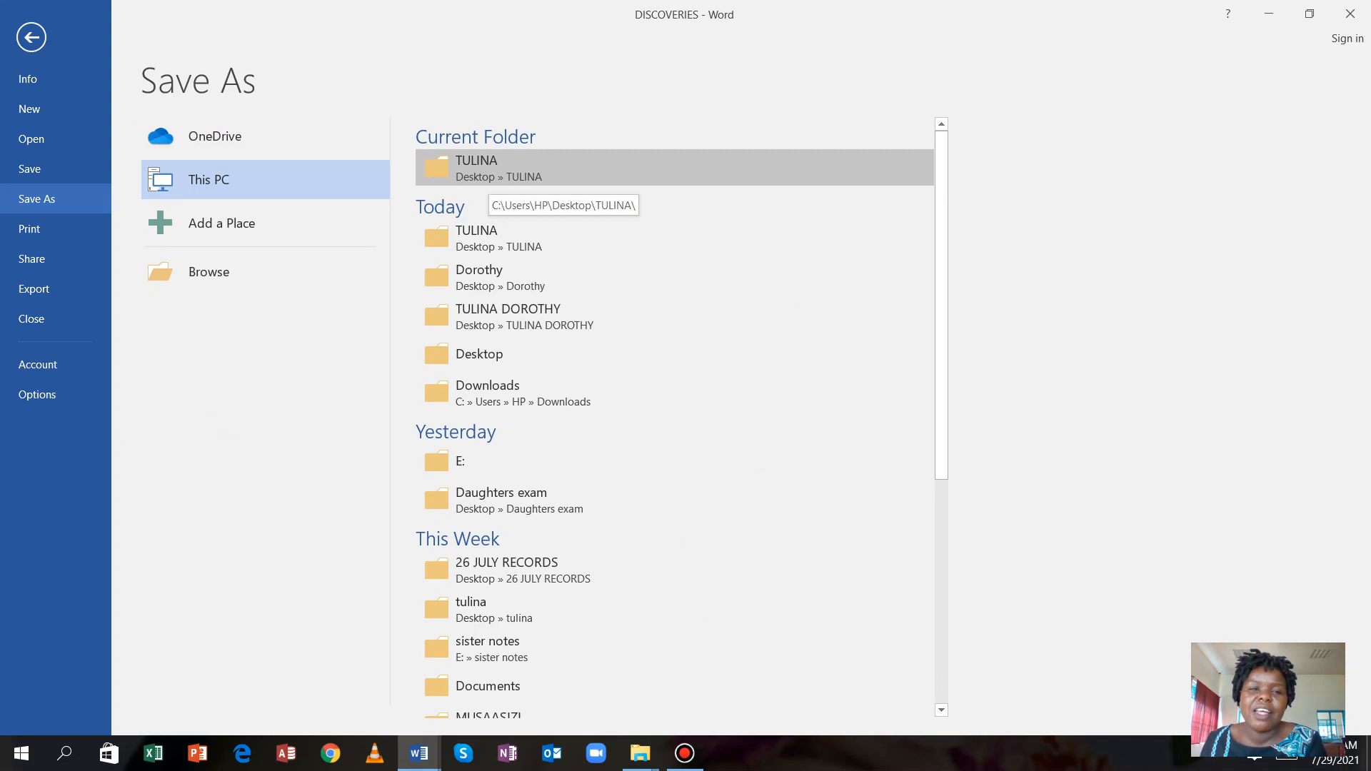
click(493, 172)
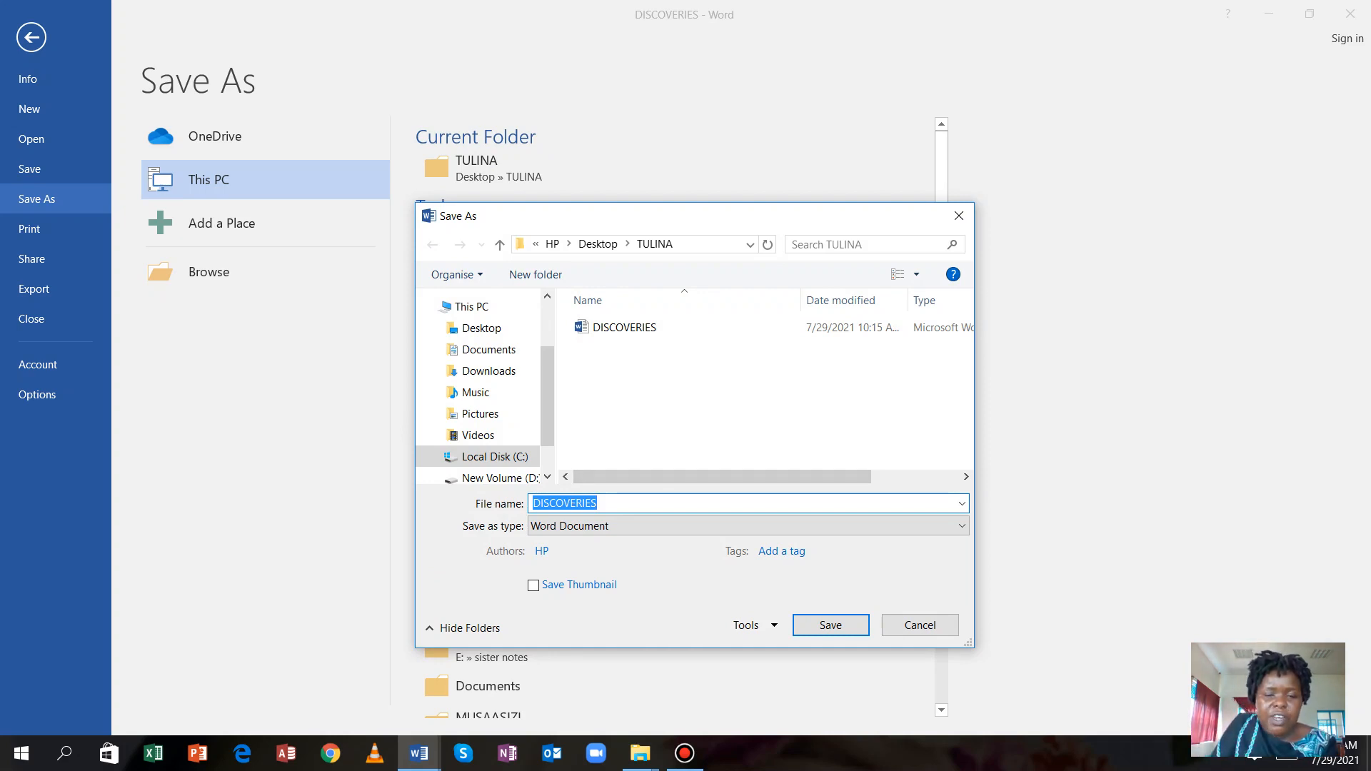
text(I)
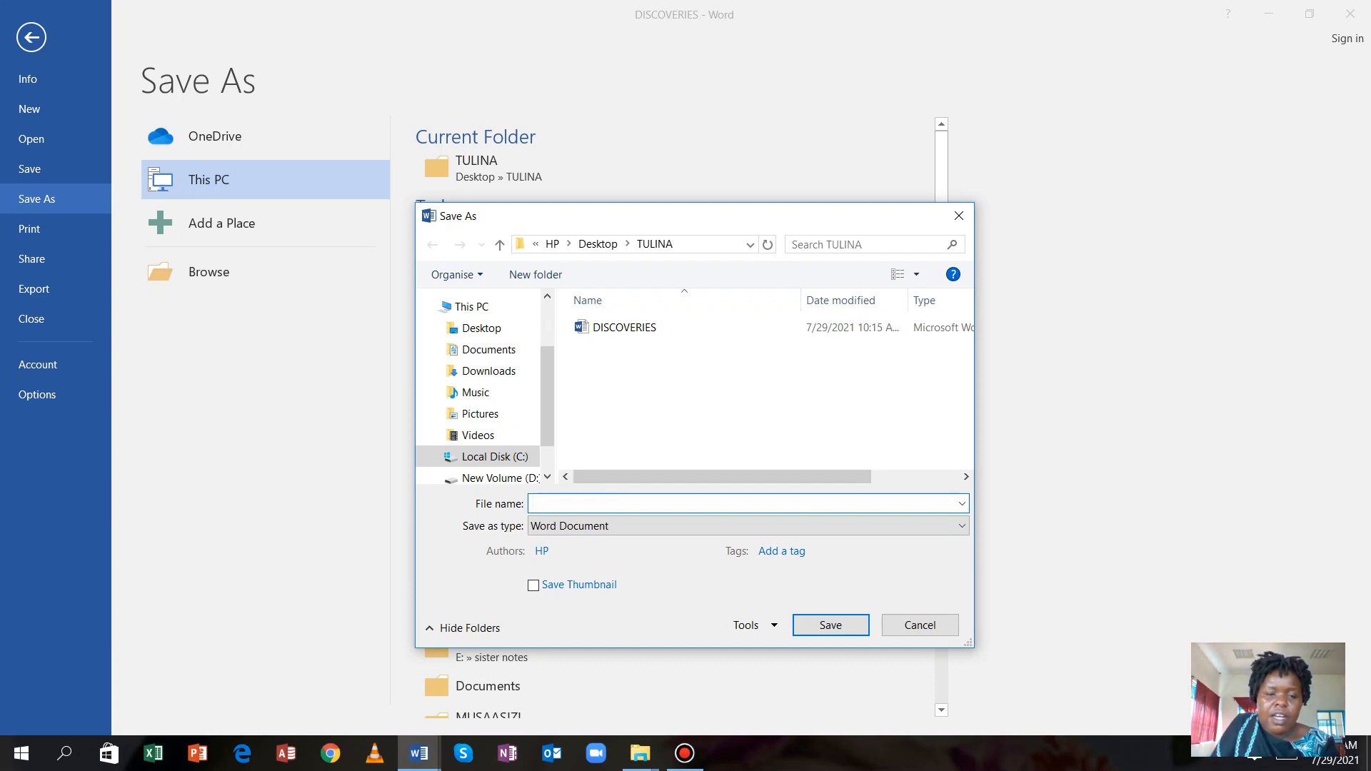
text(A)
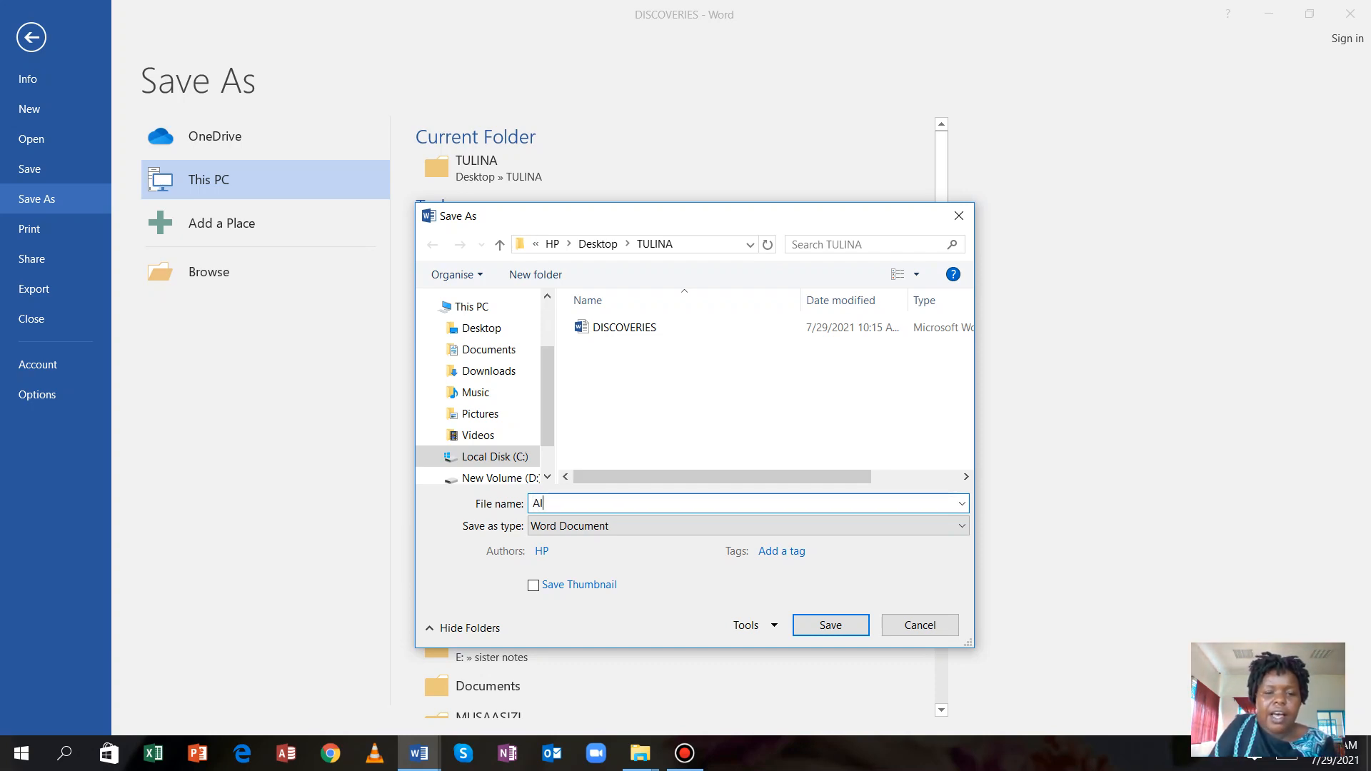
text(I)
click(830, 625)
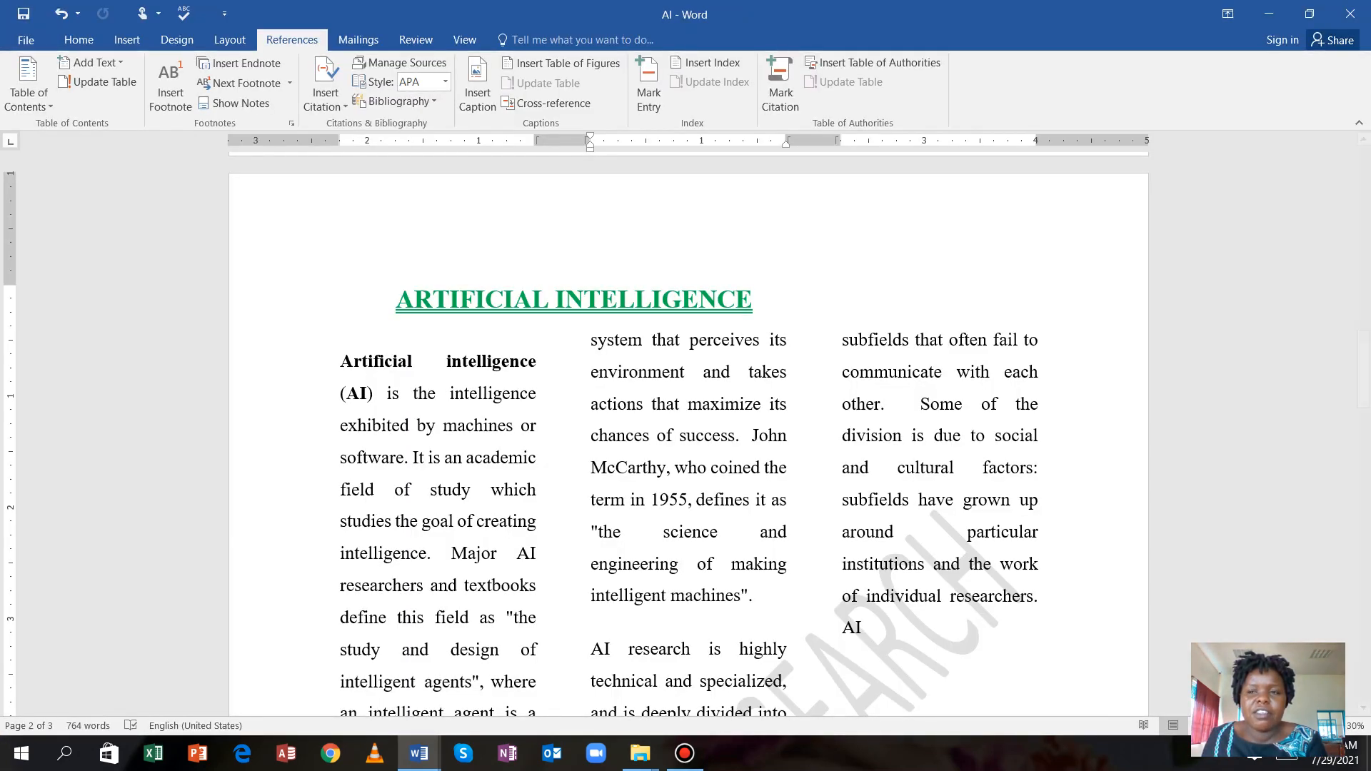
click(1269, 13)
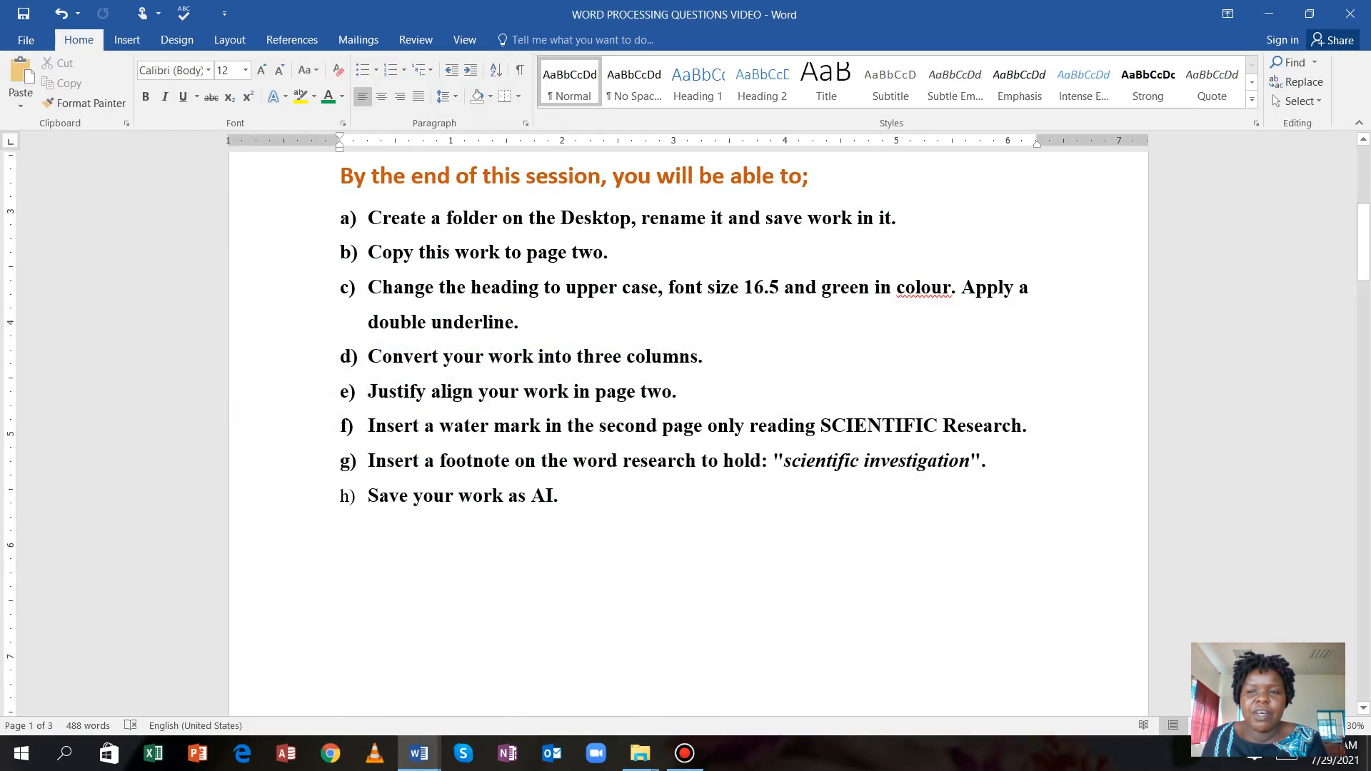
Check the TULINA desktop folder holds AI beside DISCOVERIES, then return to the questions document.
click(1269, 14)
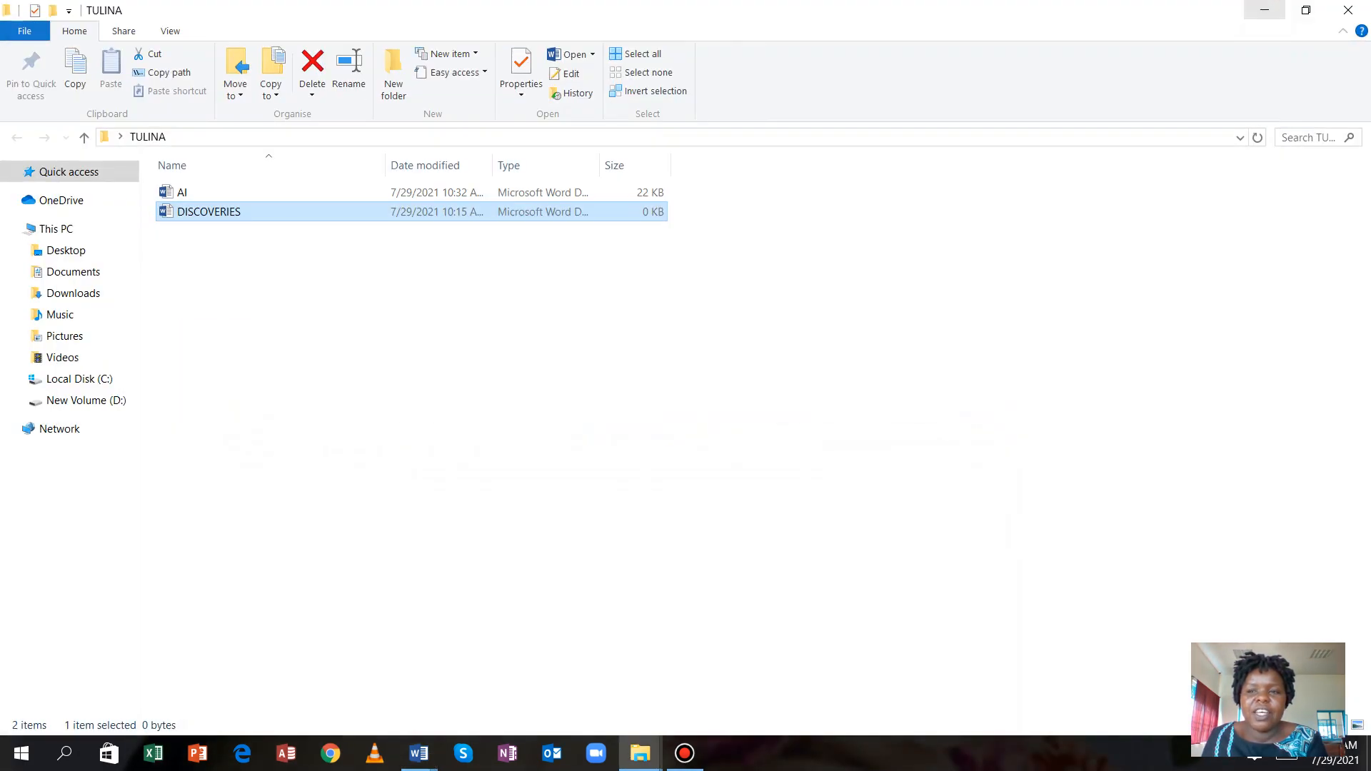
click(1269, 13)
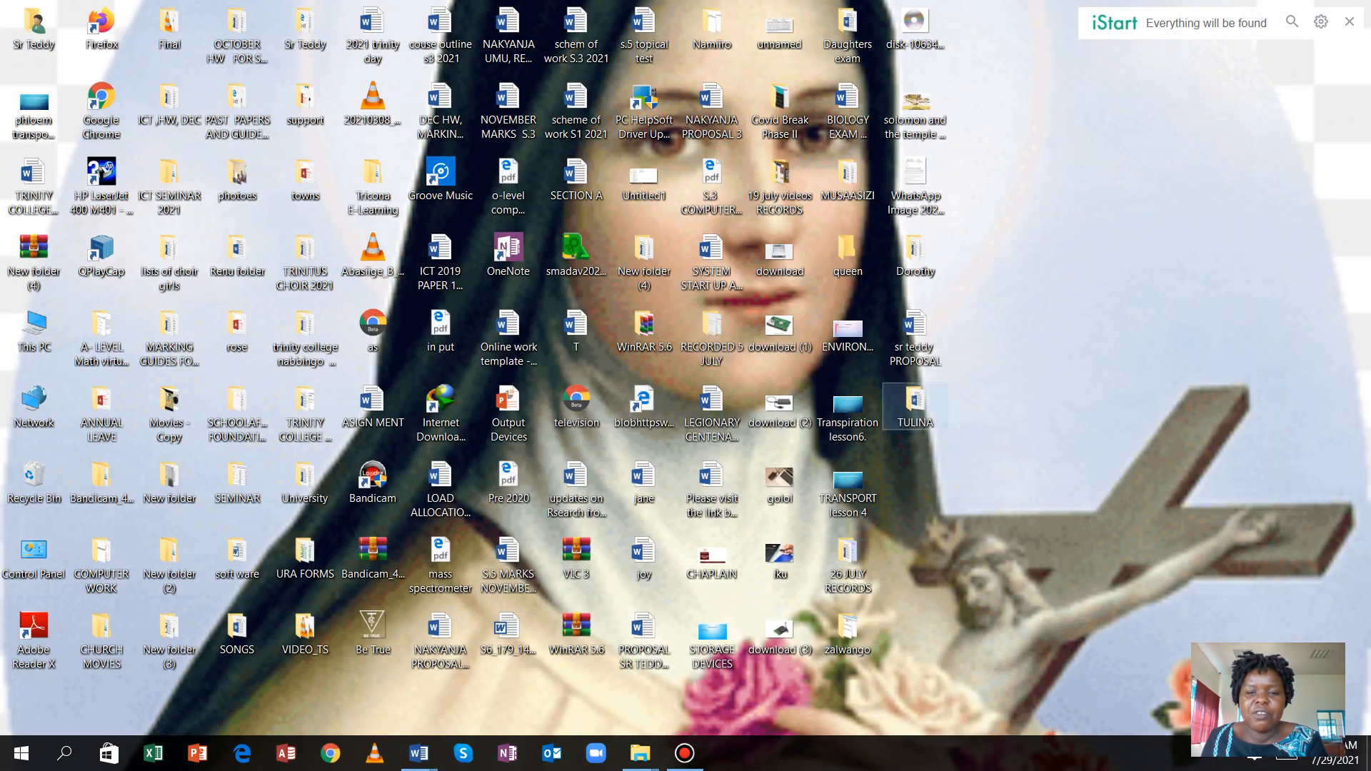
double_click(916, 404)
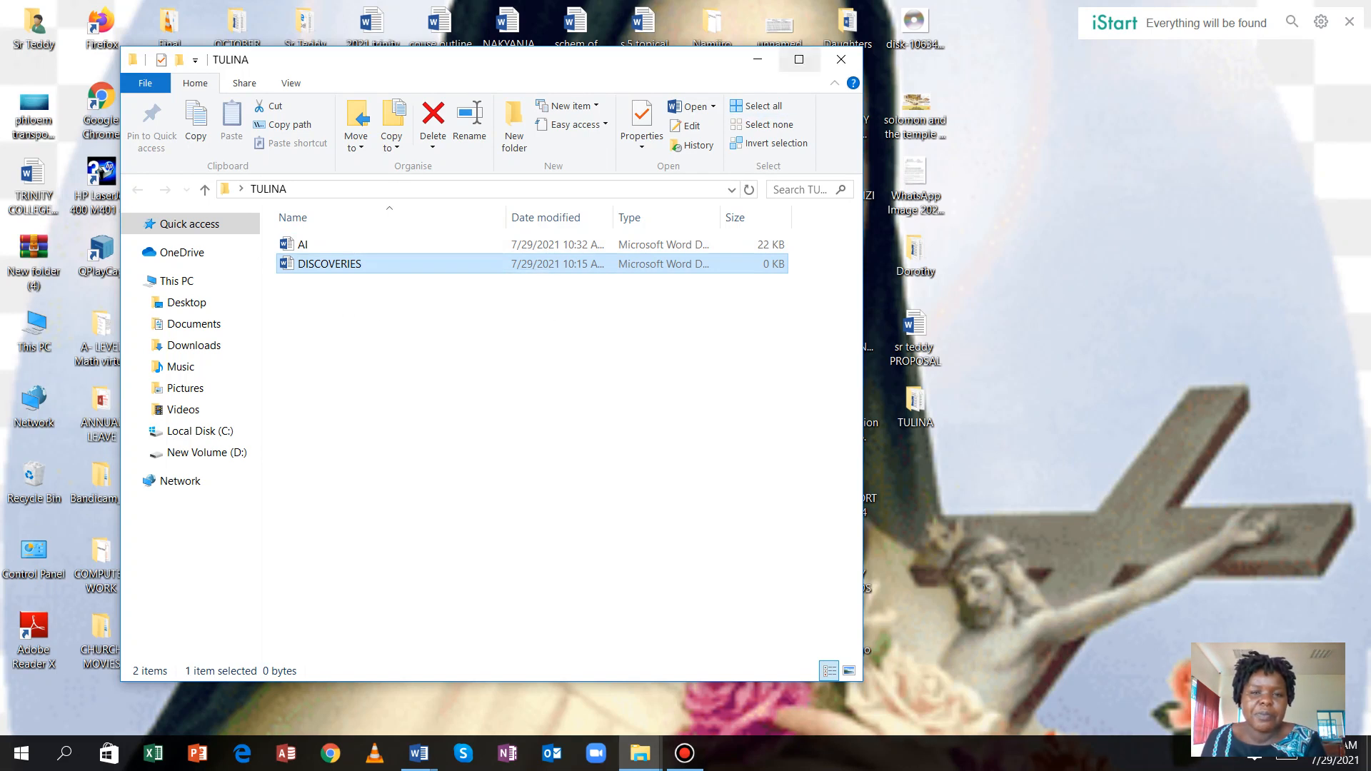
click(841, 60)
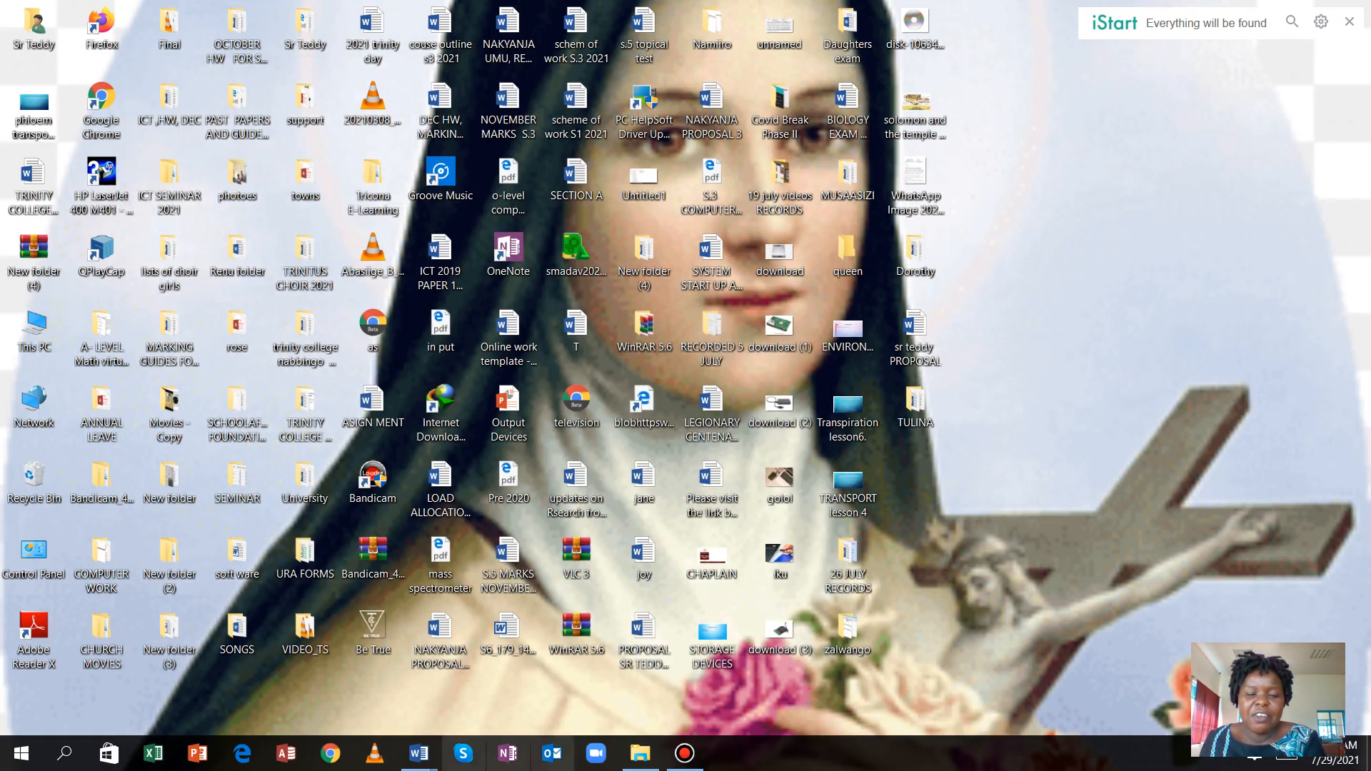
mouse_move(419, 754)
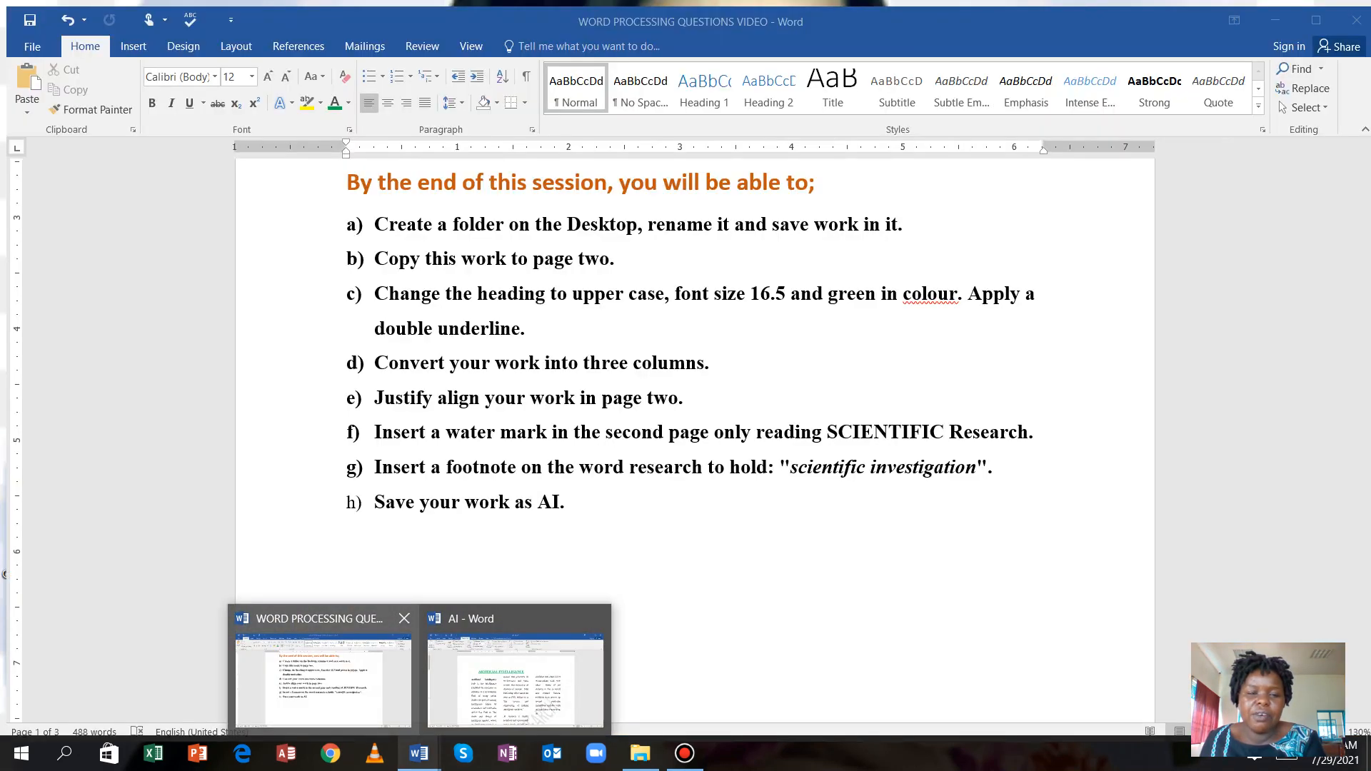
click(343, 689)
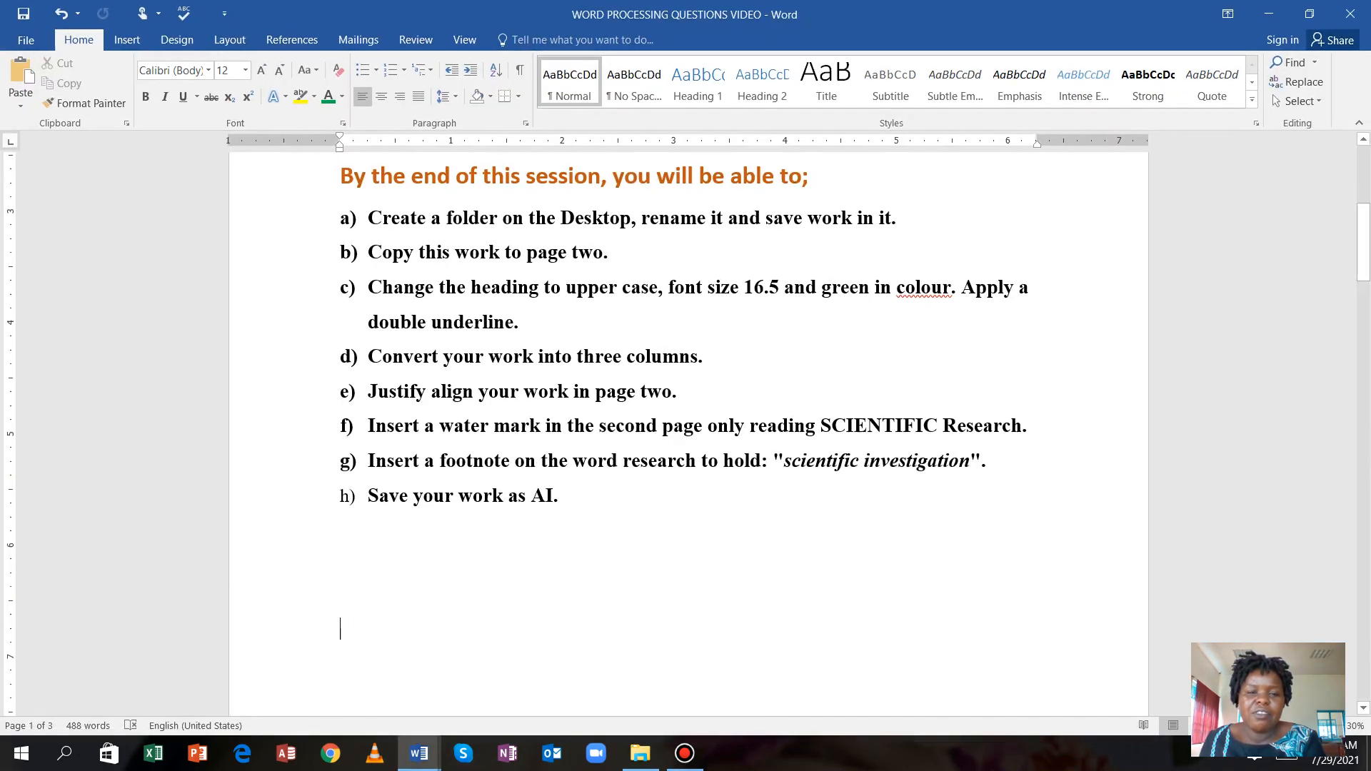
scroll(341, 628, up, 3)
scroll(685, 428, up, 3)
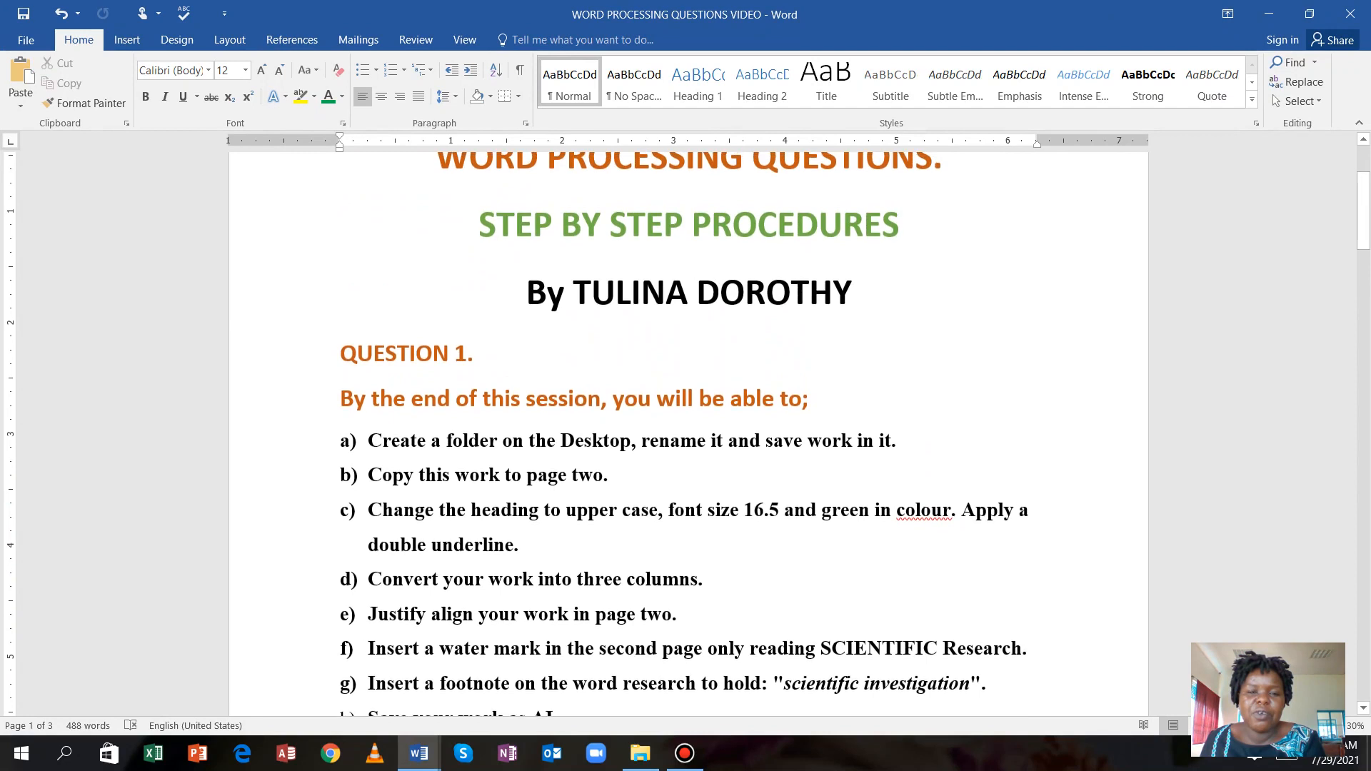